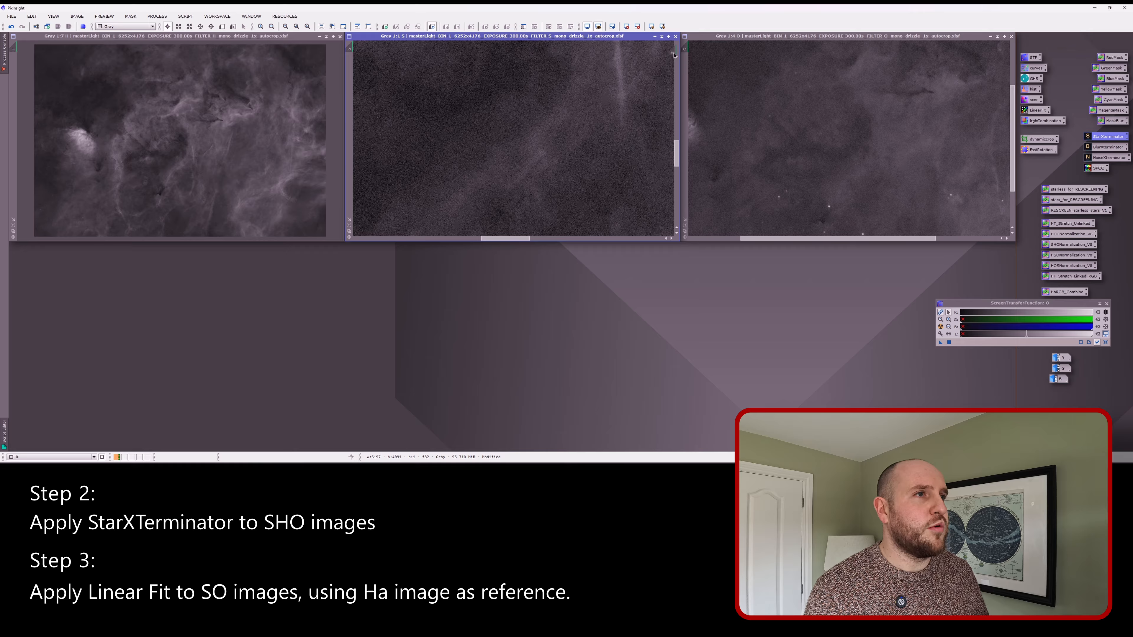
# Step: Compare the starless H, S and O images at matching 1:1 zoom, then return all three to full-frame view at 1:7
pyautogui.moveTo(353, 50); pyautogui.dragTo(19, 50)
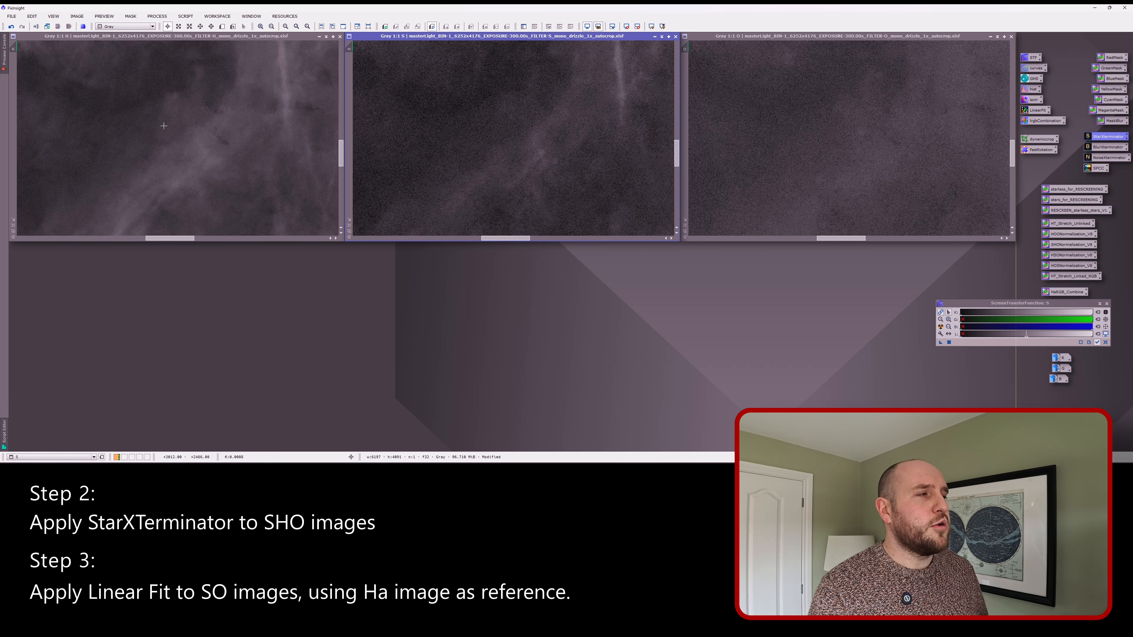
pyautogui.click(209, 143)
pyautogui.scroll(-7, 208, 143)
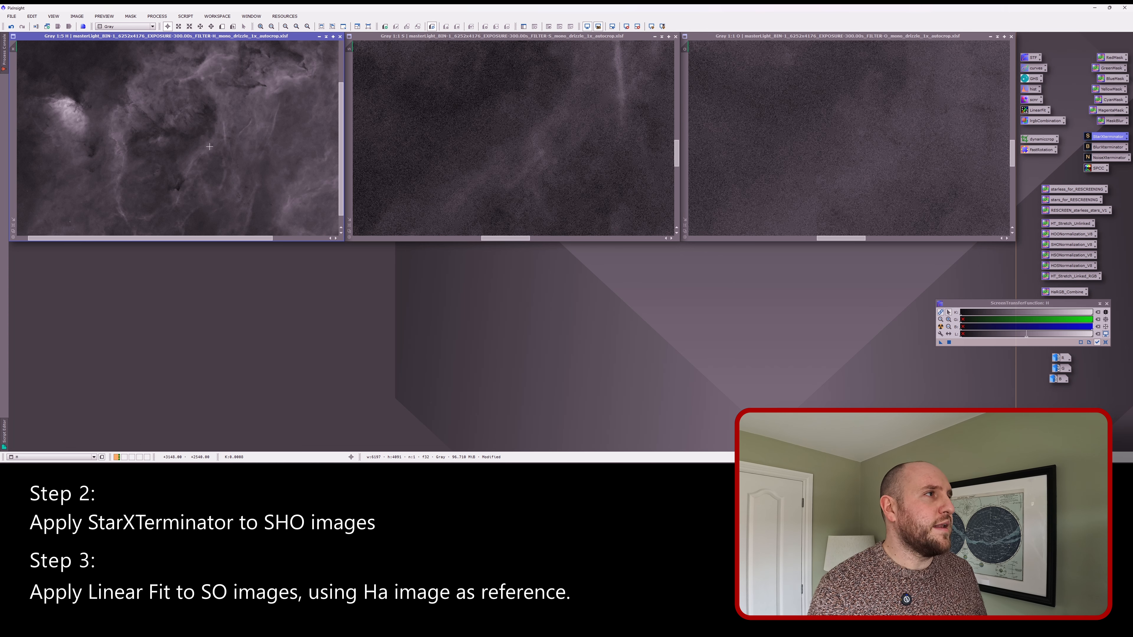
pyautogui.scroll(1, 209, 147)
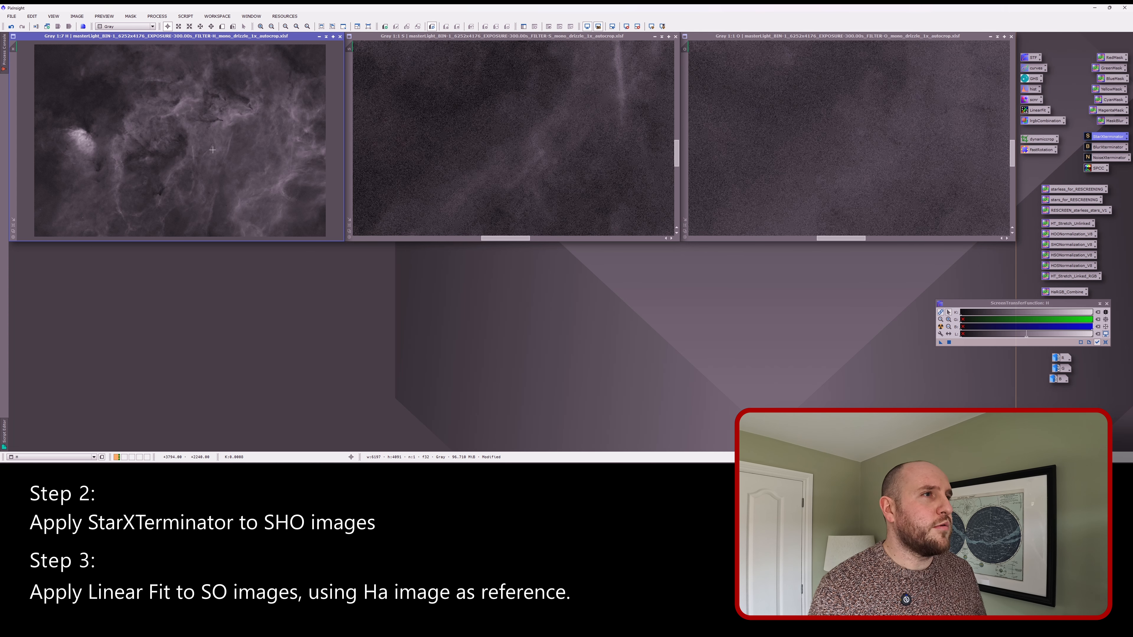
pyautogui.click(590, 166)
pyautogui.scroll(-6, 590, 166)
pyautogui.click(803, 158)
pyautogui.scroll(-2, 803, 159)
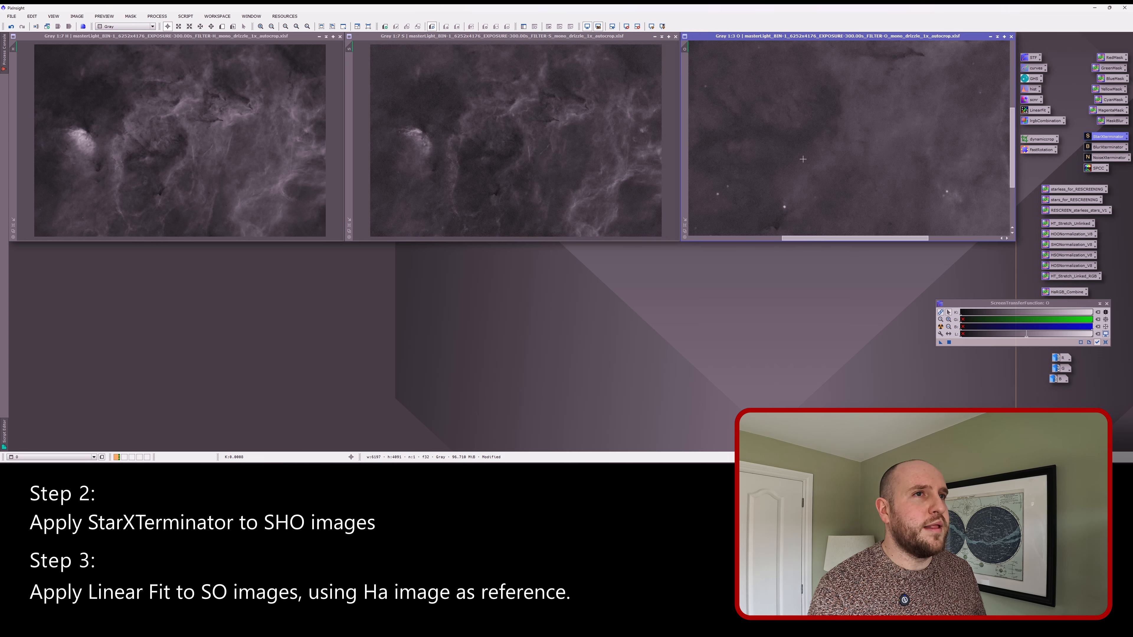
pyautogui.scroll(-4, 803, 159)
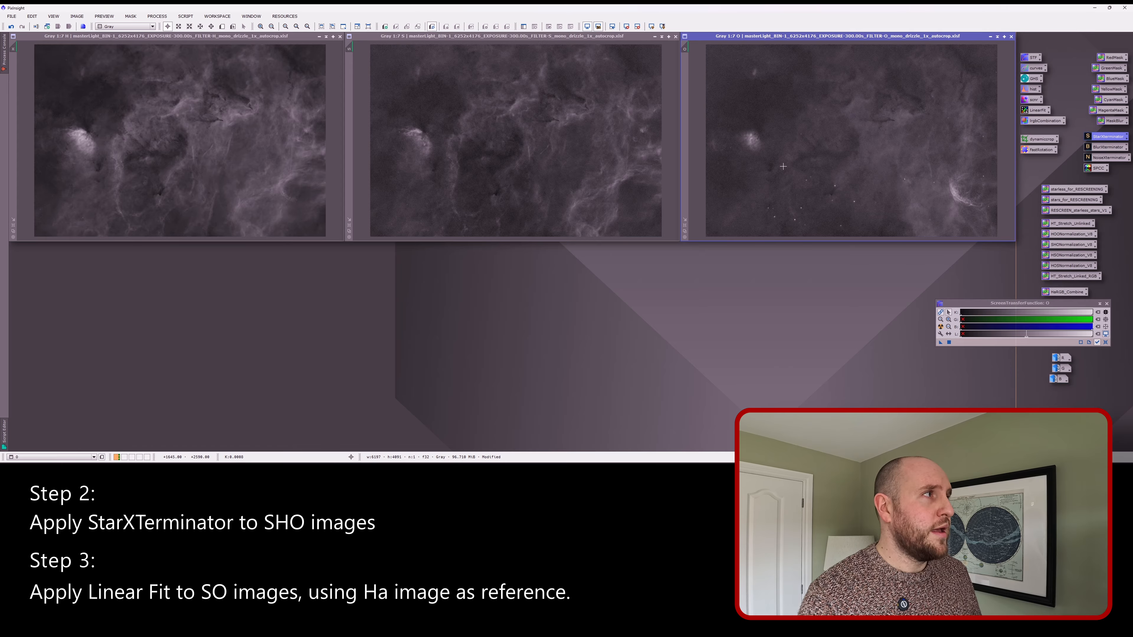
# Step: Apply LinearFit to the S and O images, using the H image as the reference
pyautogui.click(165, 17)
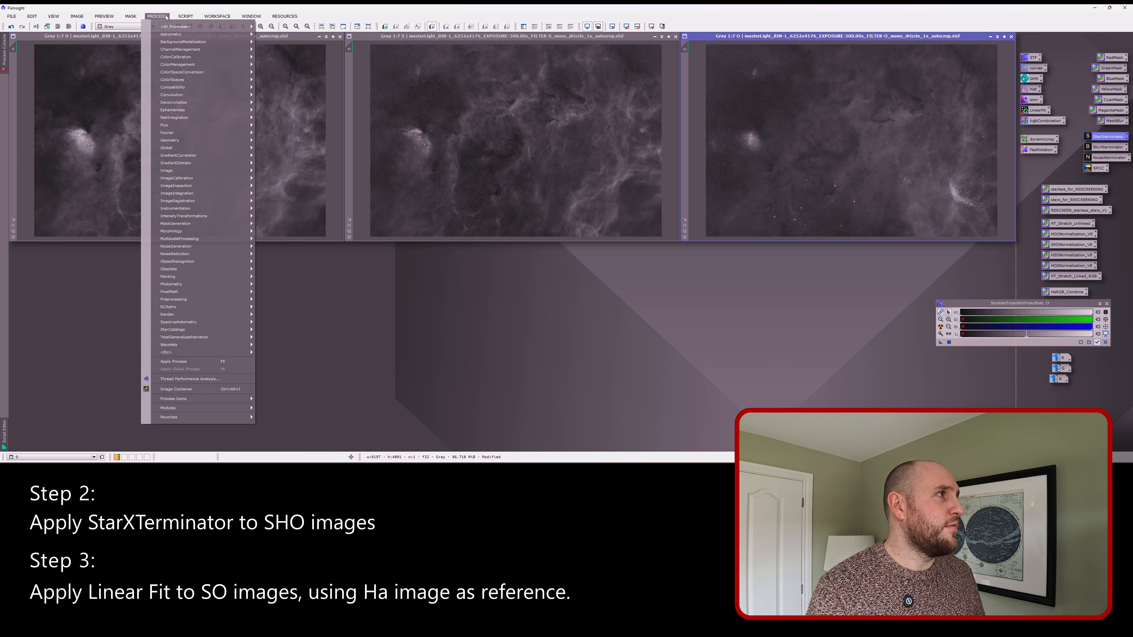
pyautogui.moveTo(178, 26)
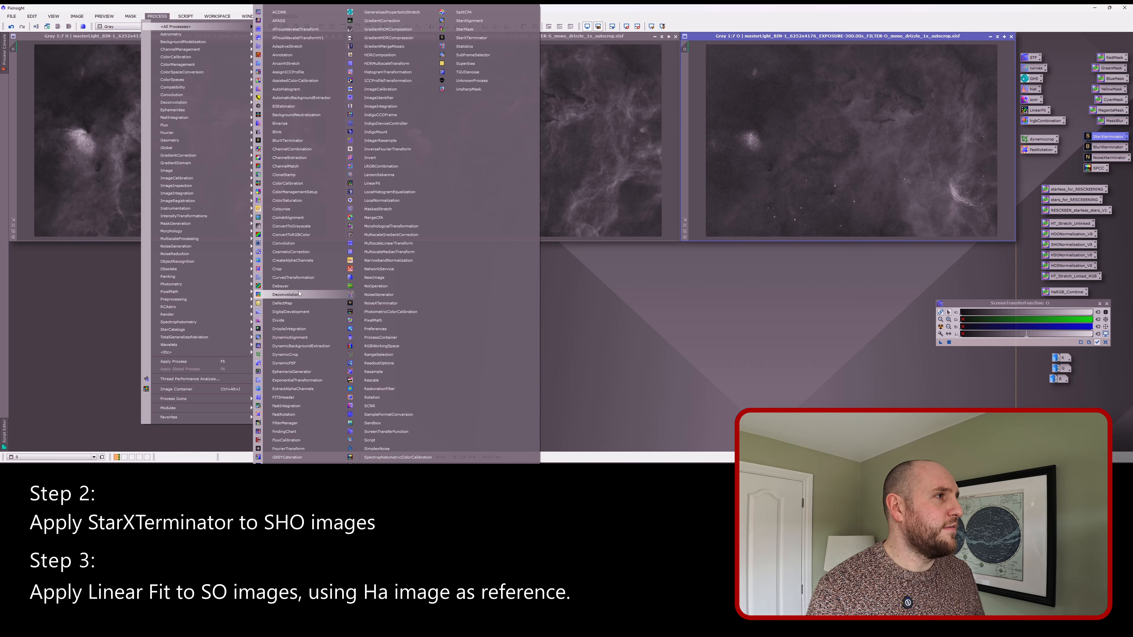
pyautogui.click(372, 183)
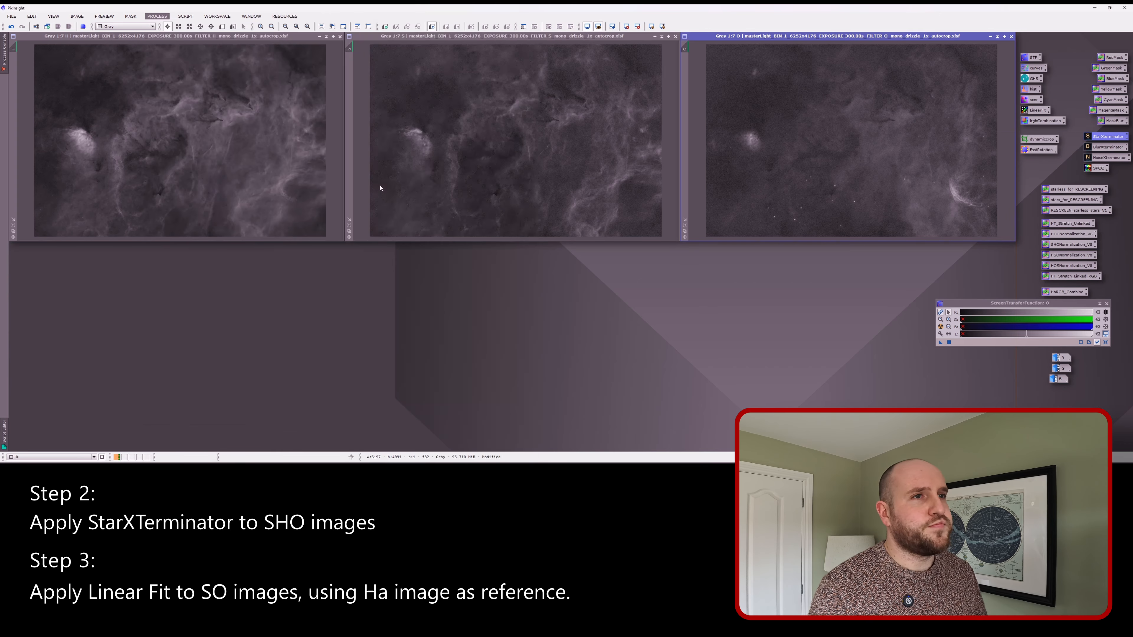
pyautogui.moveTo(995, 137); pyautogui.dragTo(995, 136)
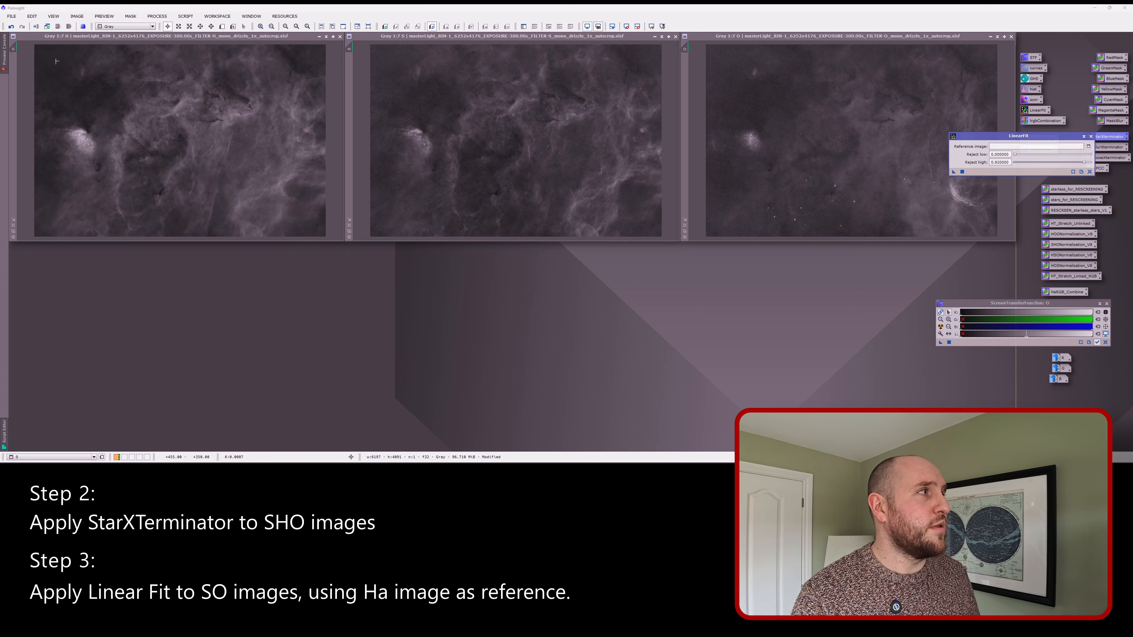
pyautogui.moveTo(15, 46); pyautogui.dragTo(568, 163)
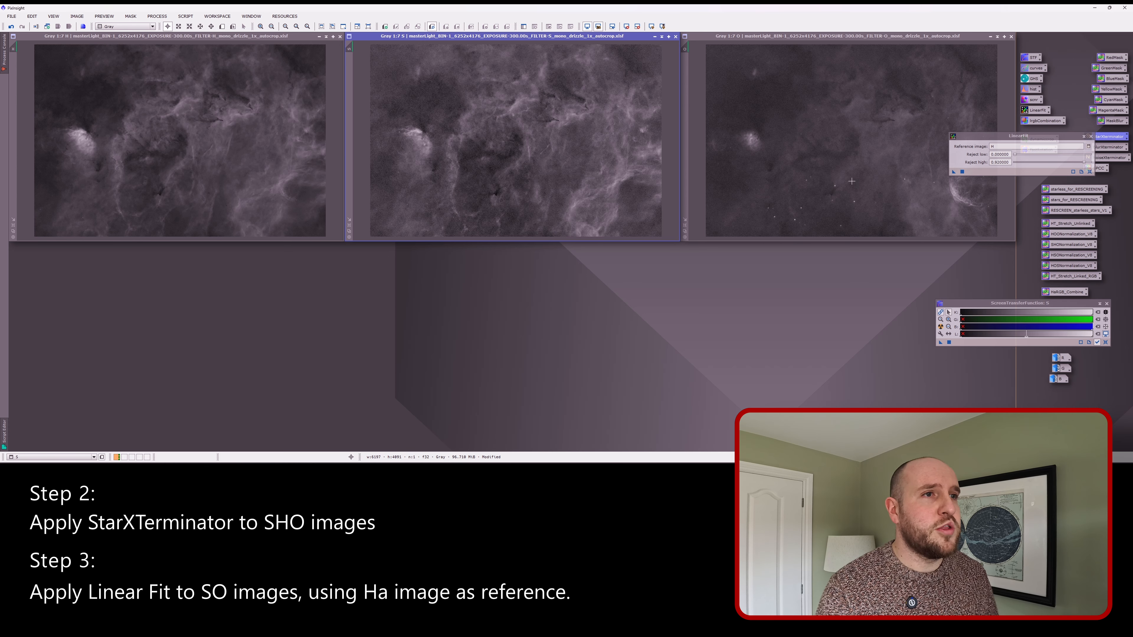
pyautogui.moveTo(953, 171); pyautogui.dragTo(860, 213)
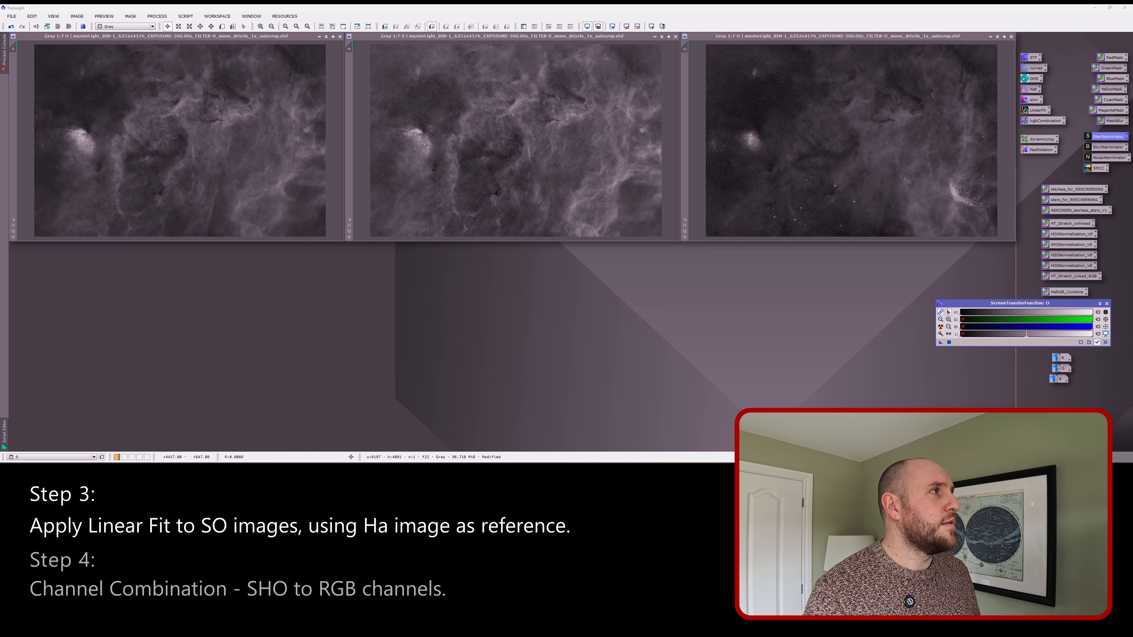
# Step: Create an RGB image with ChannelCombination, assigning S to red, H to green and O to blue
pyautogui.click(162, 17)
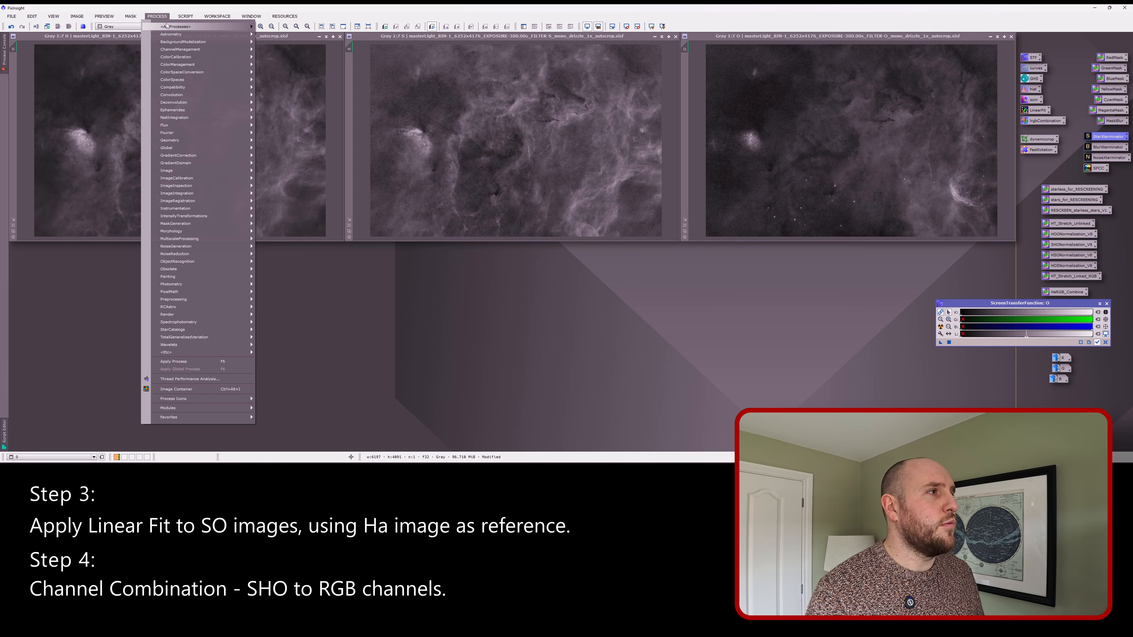
pyautogui.moveTo(165, 26)
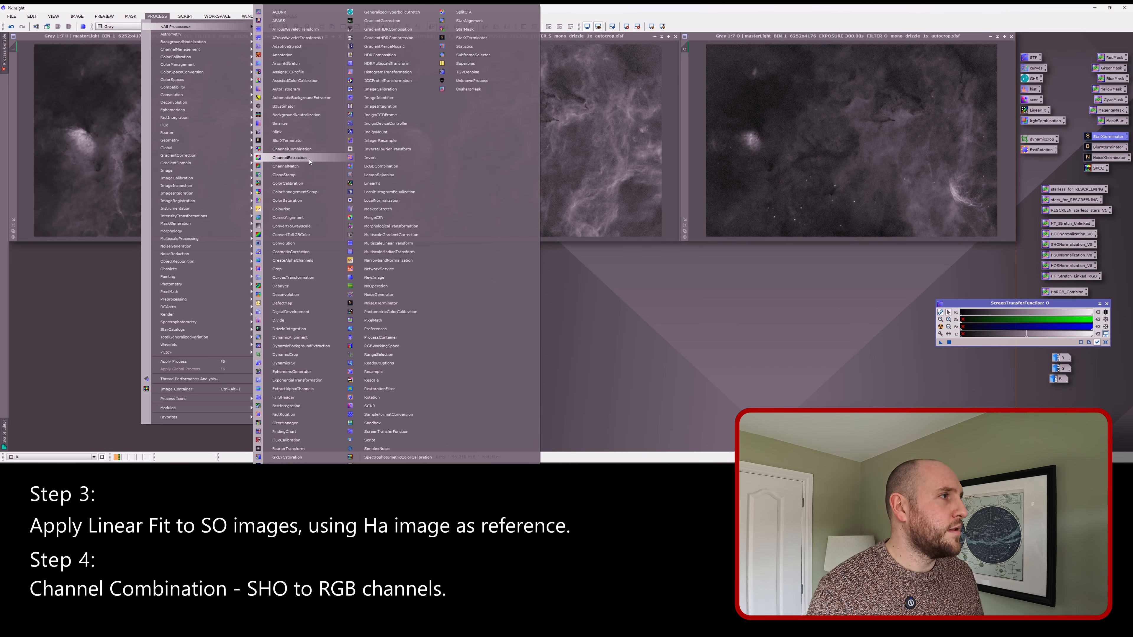
pyautogui.click(292, 149)
pyautogui.moveTo(453, 287); pyautogui.dragTo(624, 268)
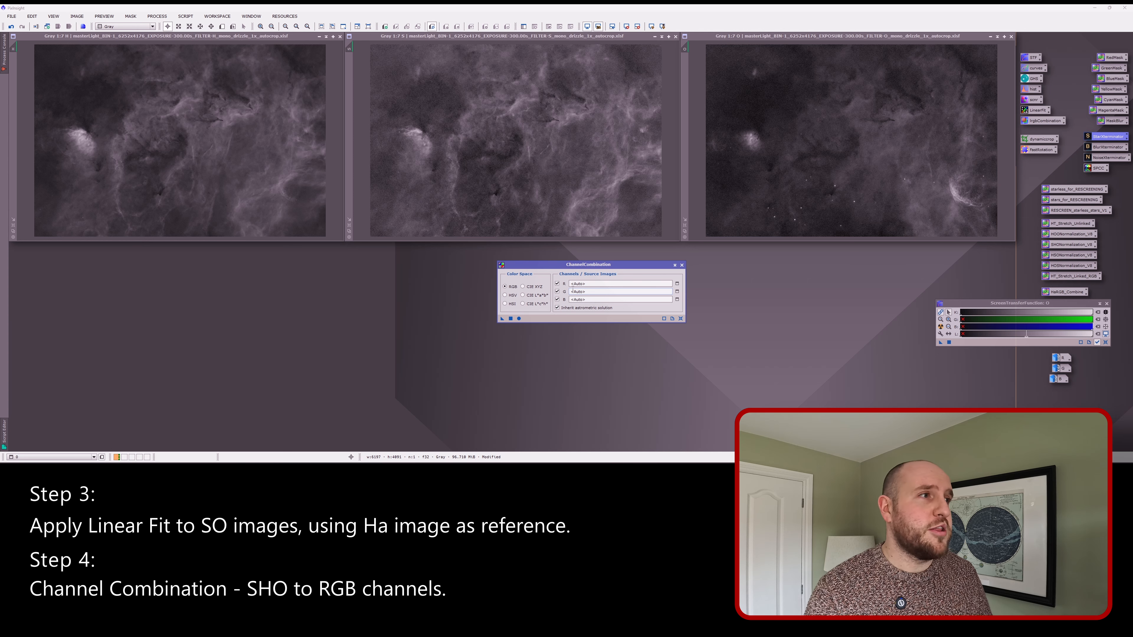
pyautogui.moveTo(348, 47); pyautogui.dragTo(584, 284)
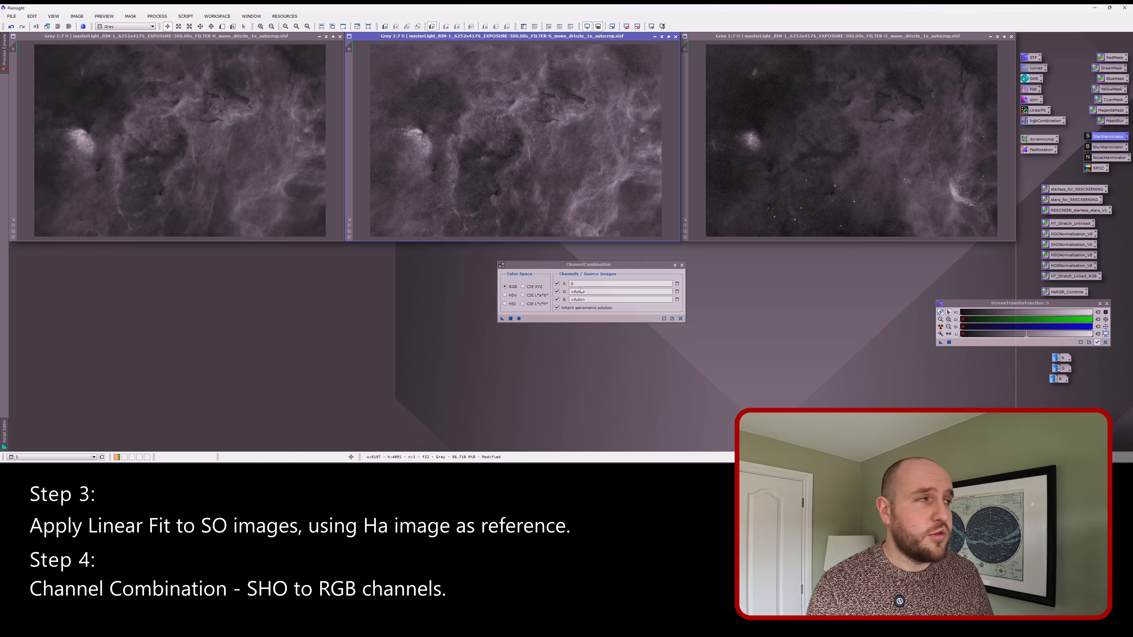
pyautogui.moveTo(14, 47); pyautogui.dragTo(579, 291)
pyautogui.moveTo(685, 48); pyautogui.dragTo(581, 300)
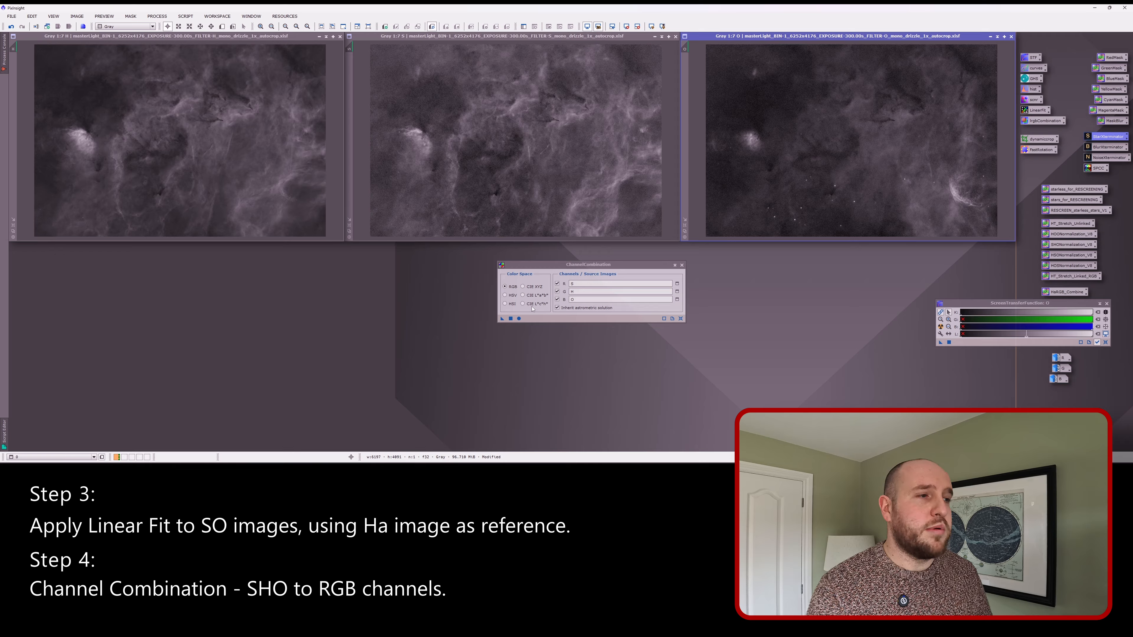
pyautogui.click(518, 319)
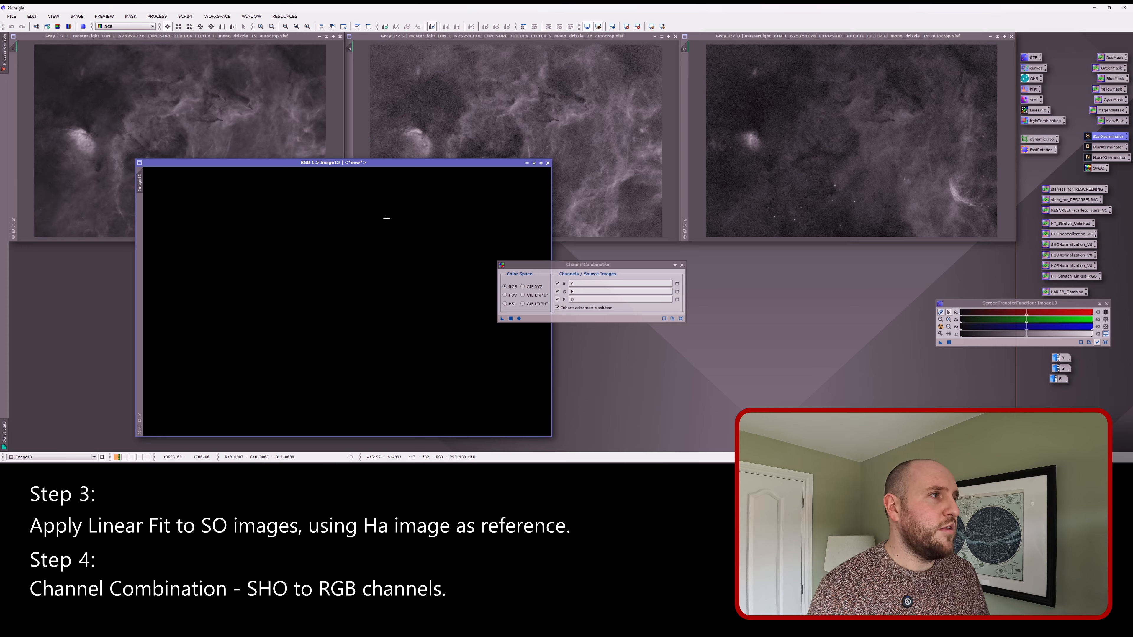
# Step: Close the ChannelCombination tool and reset the screen stretch on the O image
pyautogui.moveTo(358, 166); pyautogui.dragTo(486, 155)
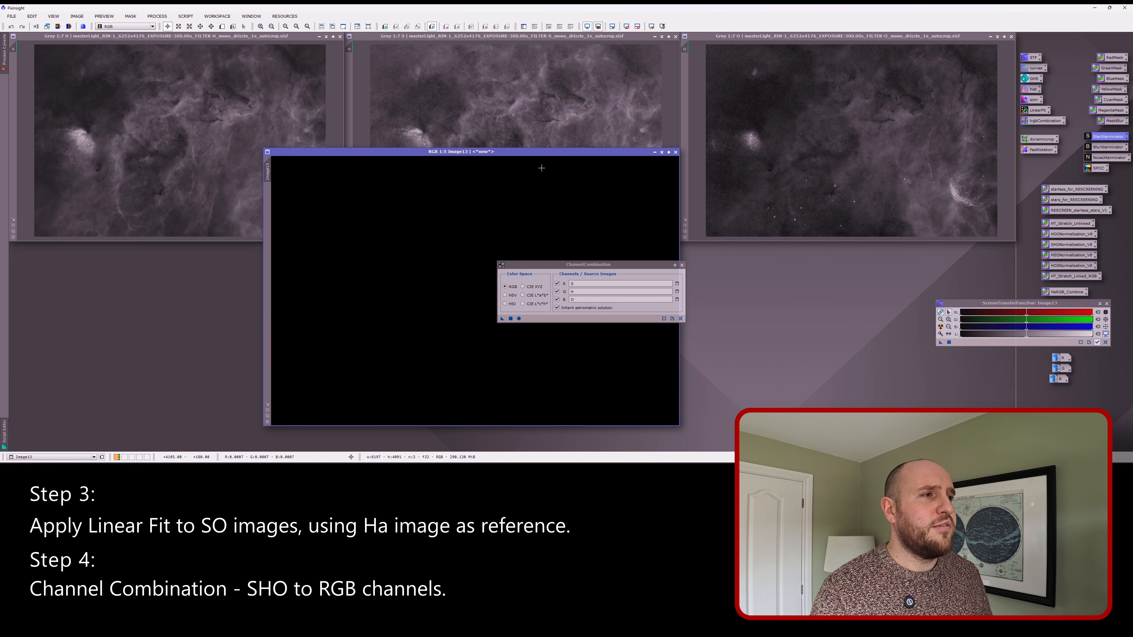
pyautogui.moveTo(683, 267); pyautogui.dragTo(1111, 362)
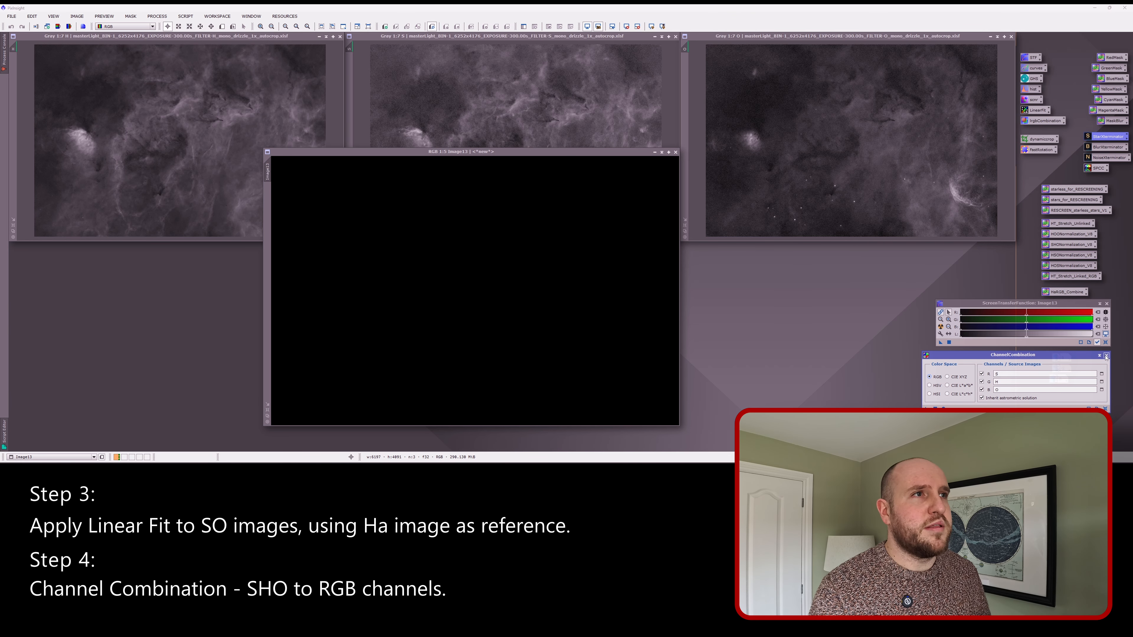
pyautogui.click(1105, 356)
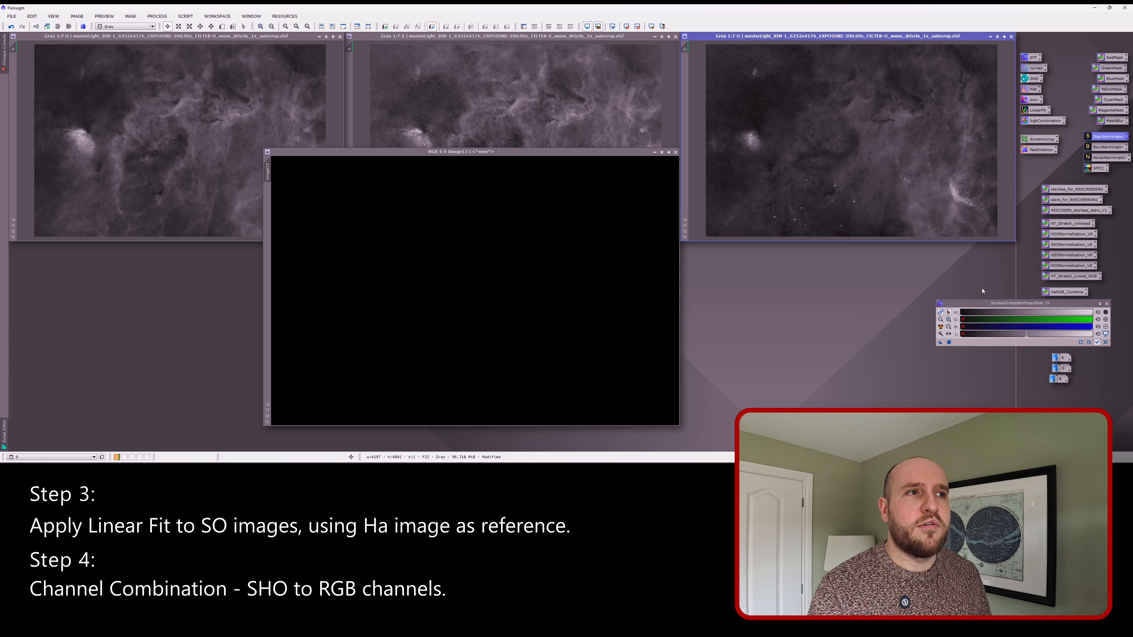
pyautogui.moveTo(988, 304); pyautogui.dragTo(983, 295)
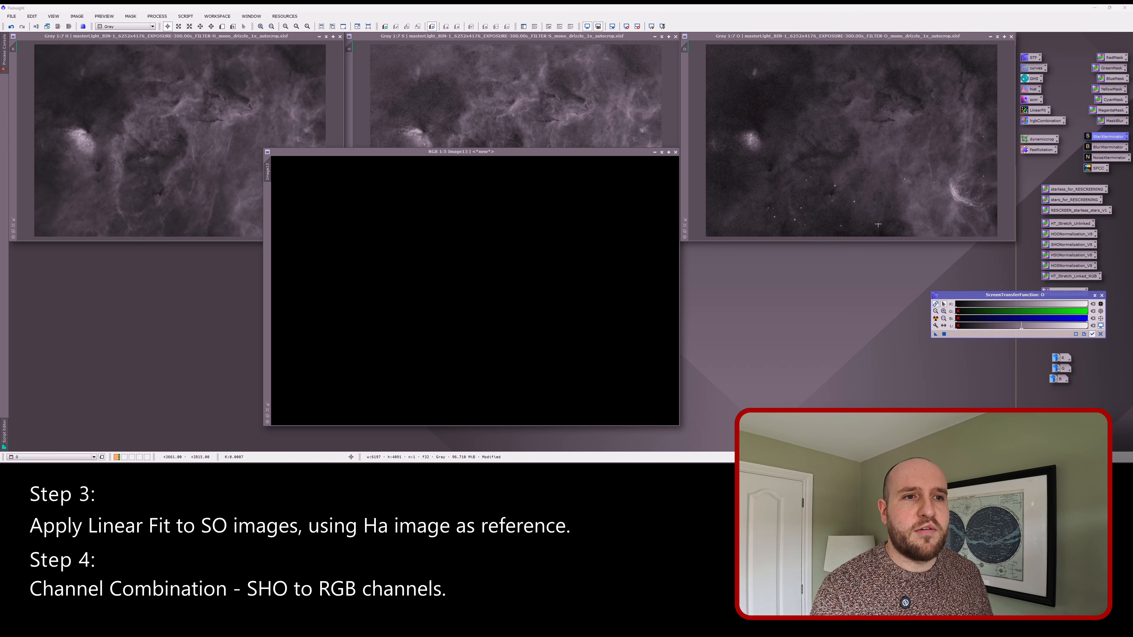
pyautogui.click(1100, 334)
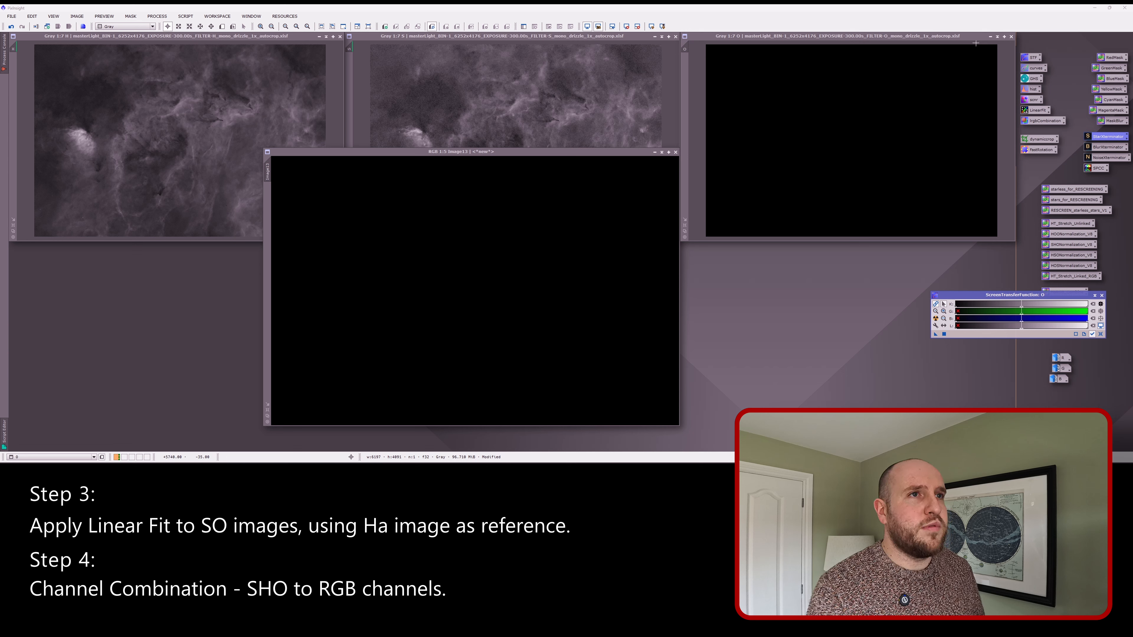
# Step: Minimize the O, S and H images and park their icons beneath the other stored image icons
pyautogui.click(990, 37)
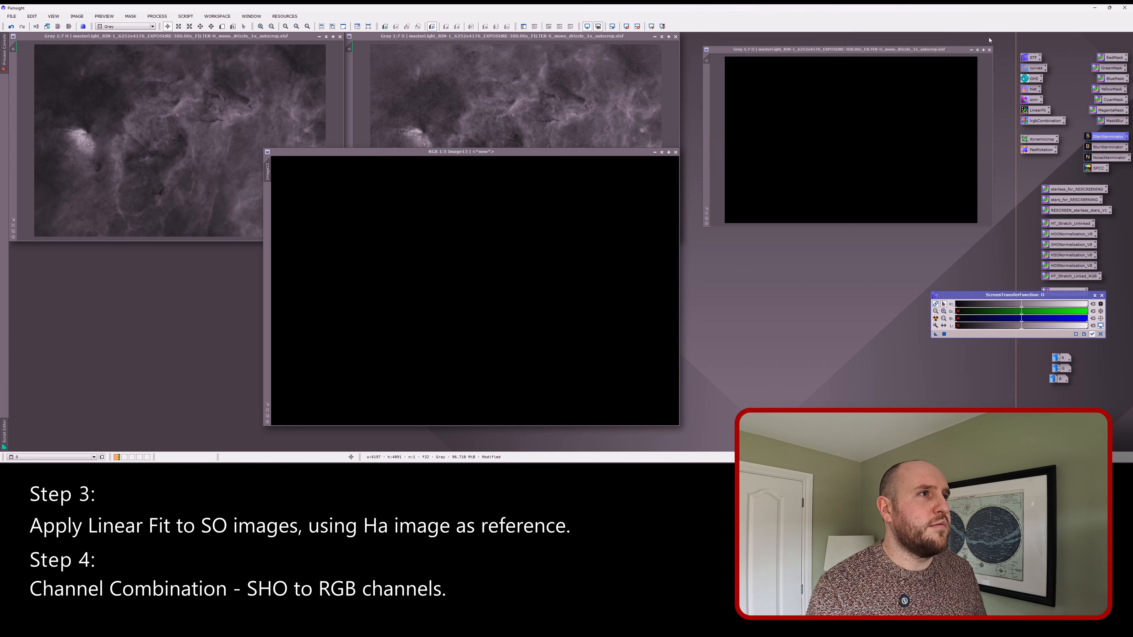
pyautogui.click(654, 36)
pyautogui.click(318, 36)
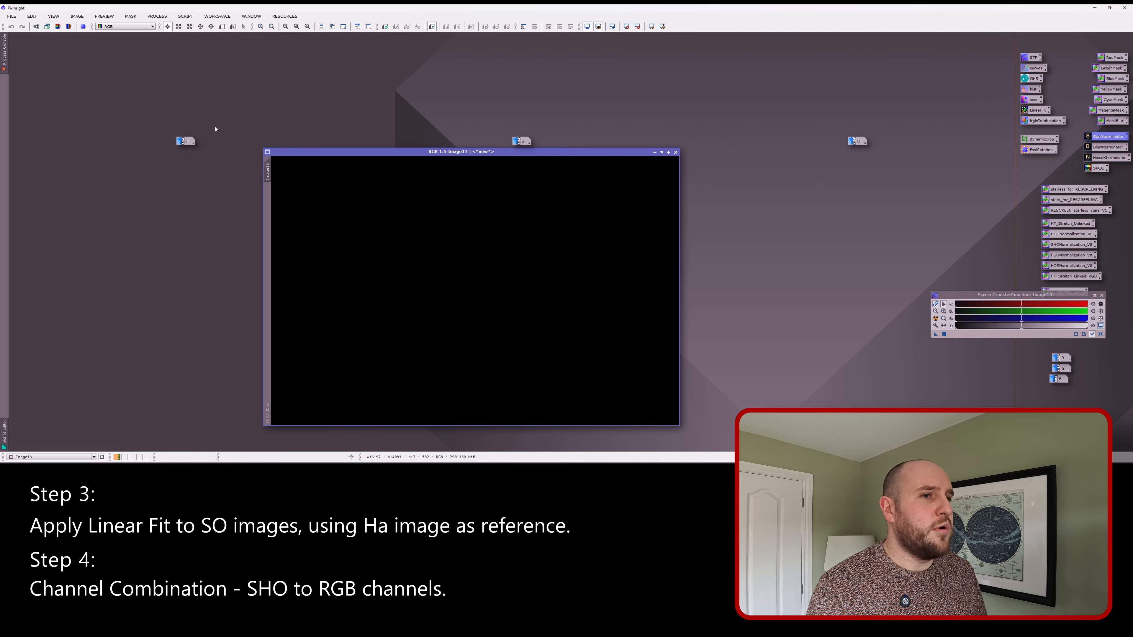
pyautogui.moveTo(527, 142); pyautogui.dragTo(1062, 416)
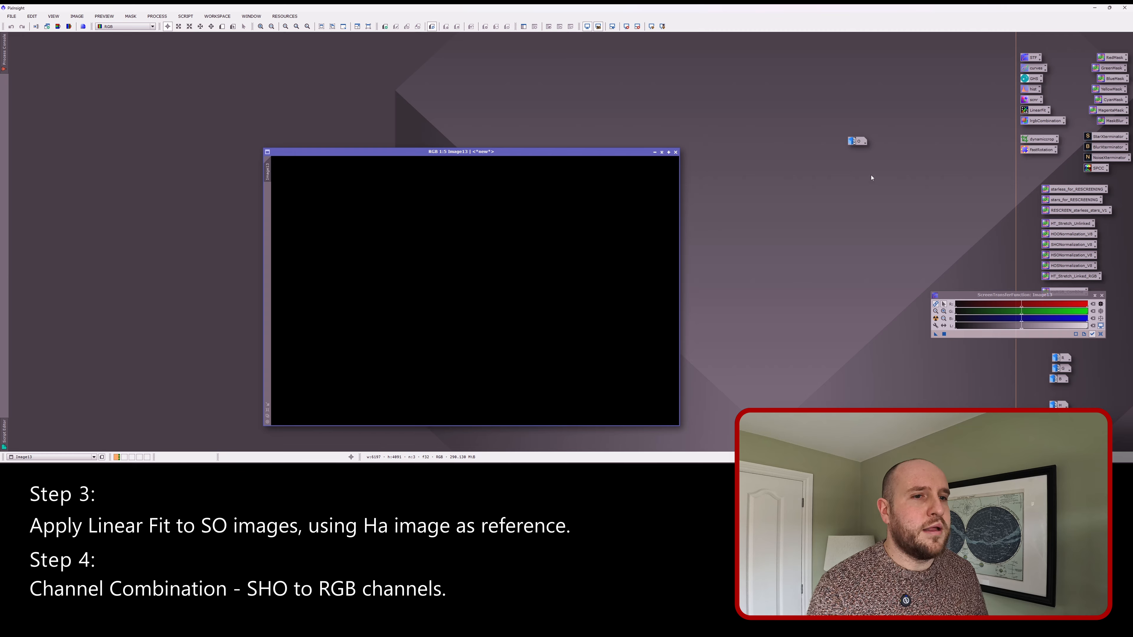
pyautogui.moveTo(860, 141); pyautogui.dragTo(1062, 428)
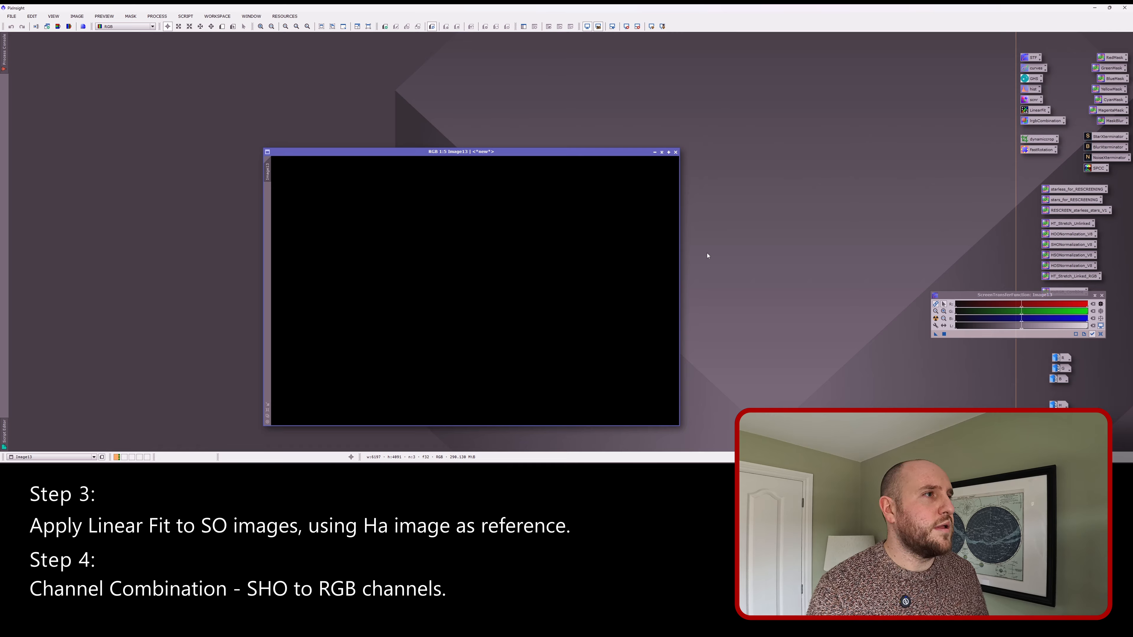
# Step: Move the combined RGB image into the cleared workspace and apply an automatic screen stretch to it
pyautogui.moveTo(526, 151); pyautogui.dragTo(596, 96)
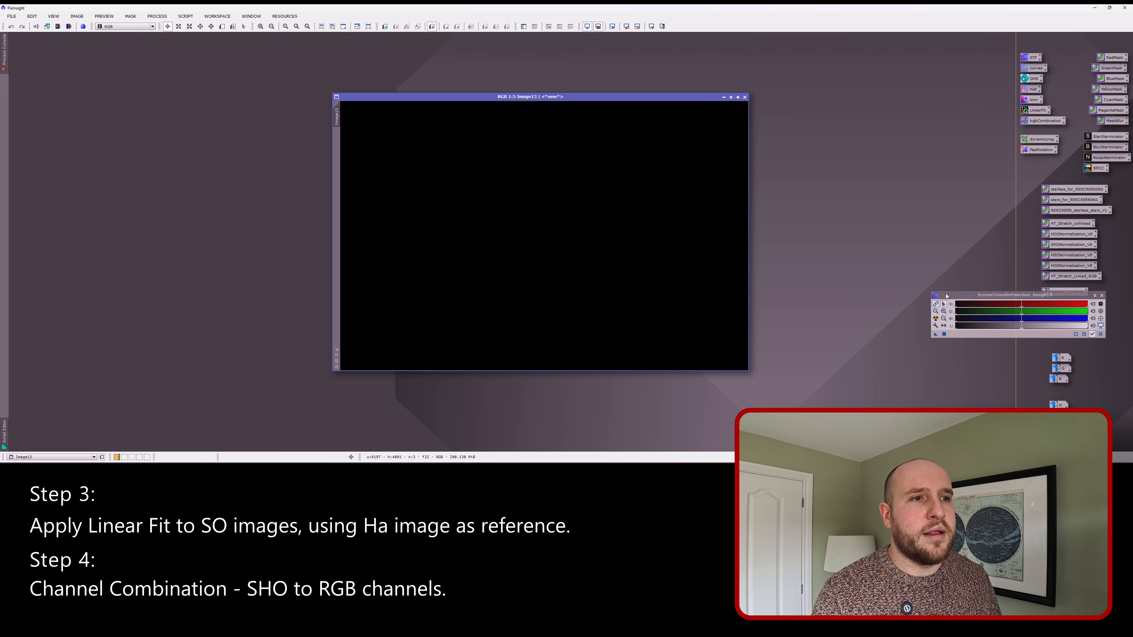
pyautogui.click(937, 308)
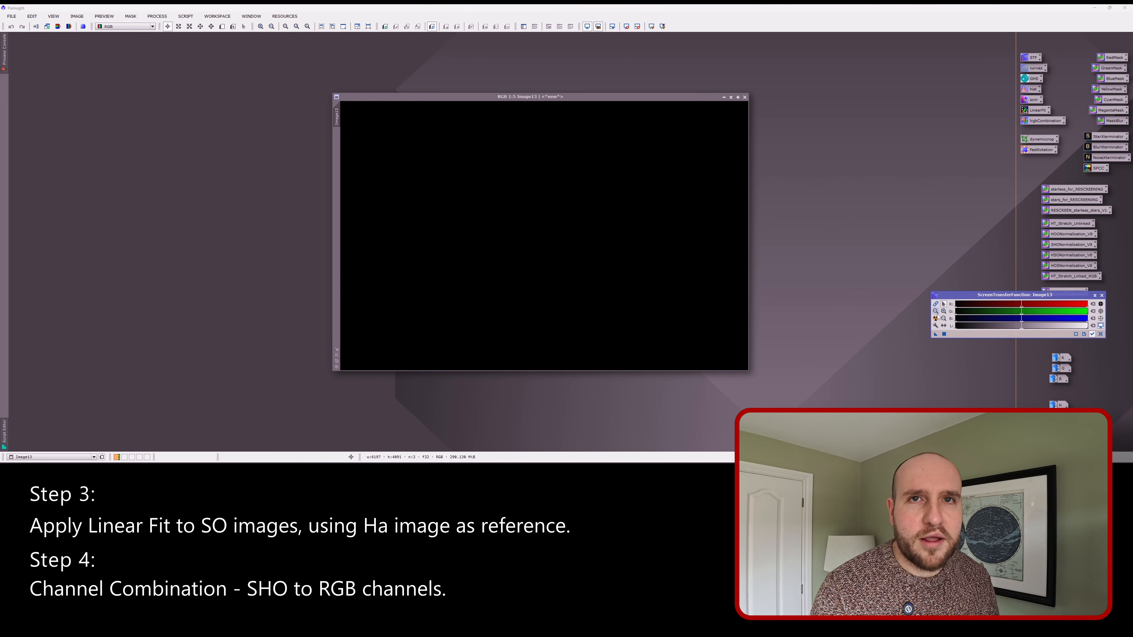
pyautogui.click(935, 318)
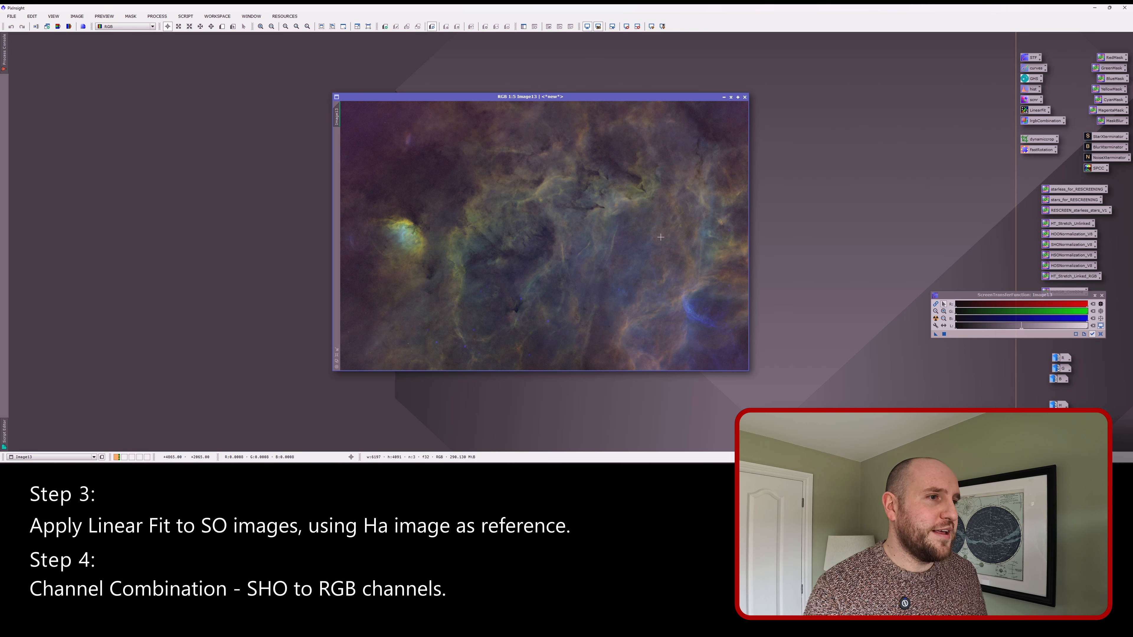
# Step: Enlarge and reposition the combined image's window so the whole frame fits at 1:4 zoom
pyautogui.moveTo(750, 374); pyautogui.dragTo(836, 431)
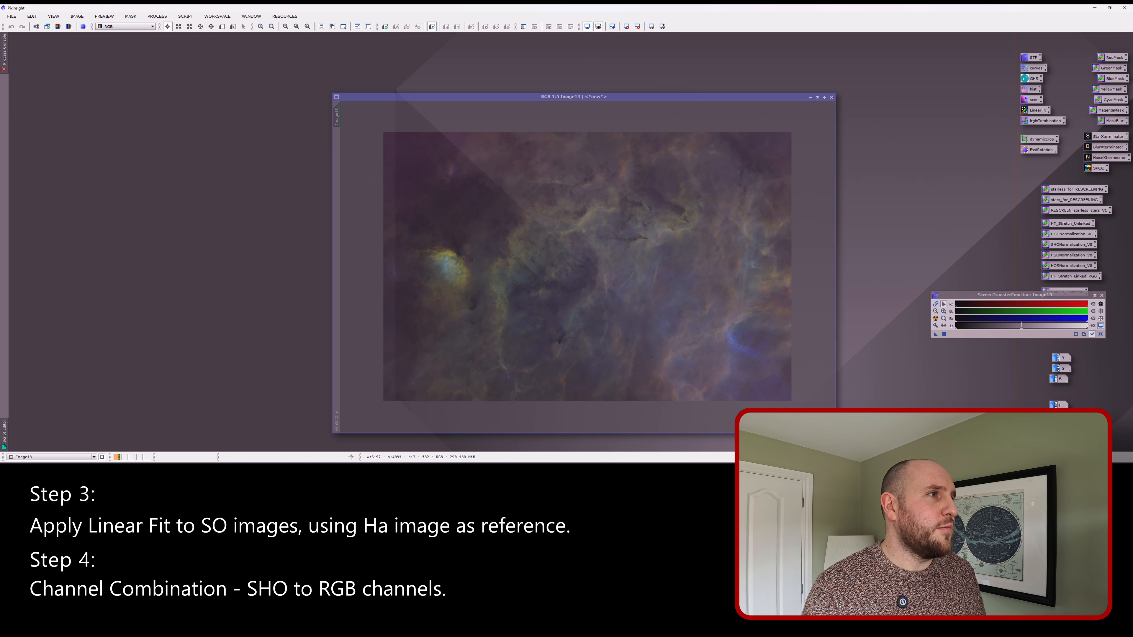
pyautogui.moveTo(524, 100); pyautogui.dragTo(473, 78)
pyautogui.scroll(1, 481, 186)
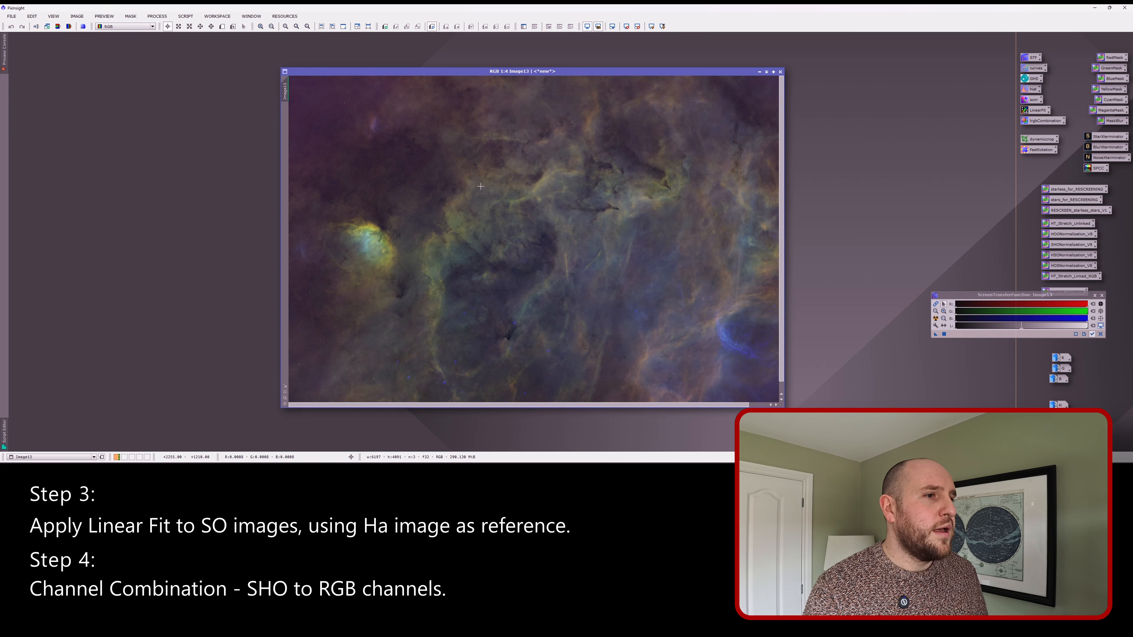
pyautogui.moveTo(783, 406); pyautogui.dragTo(845, 437)
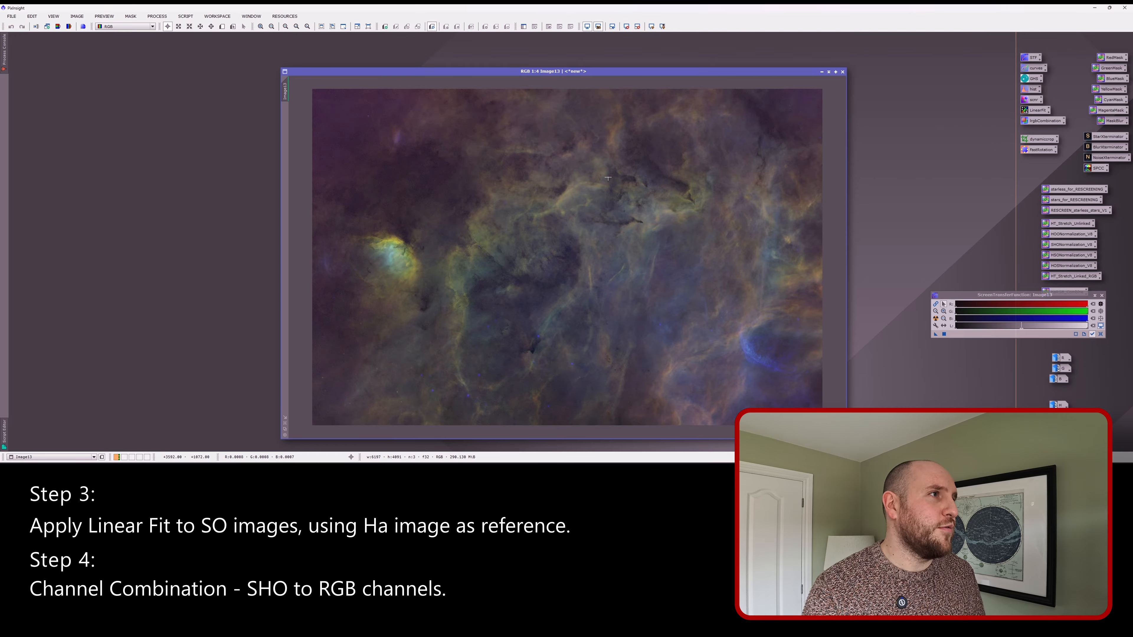
pyautogui.moveTo(557, 76); pyautogui.dragTo(528, 67)
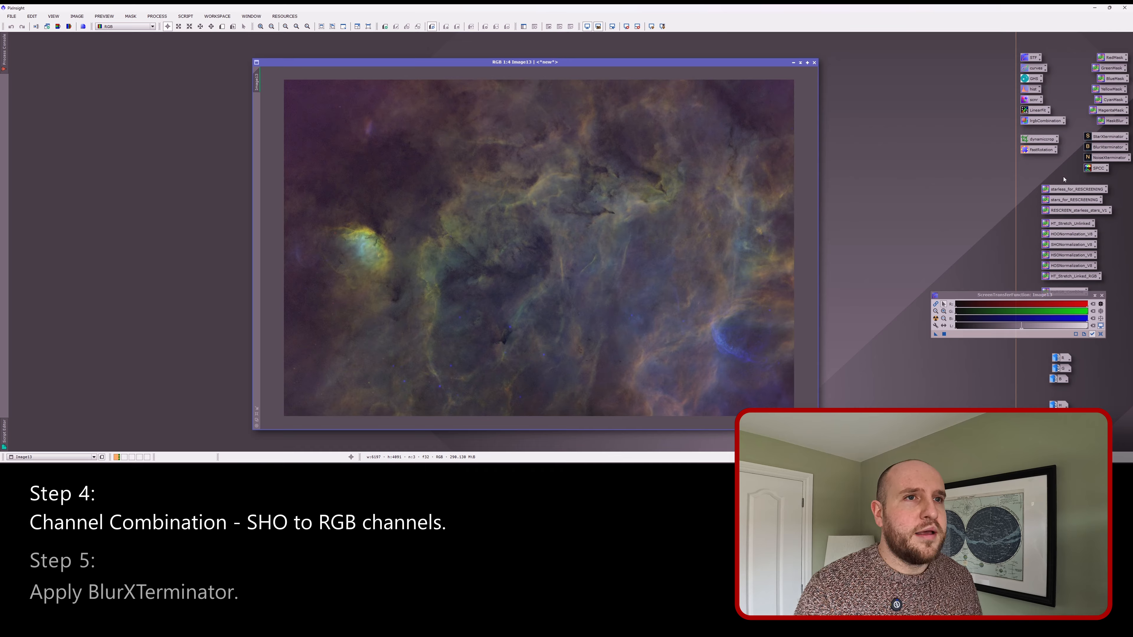
# Step: Open the saved BlurXTerminator process, reset its settings to defaults and set Sharpen Stars to 0.00
pyautogui.doubleClick(1108, 147)
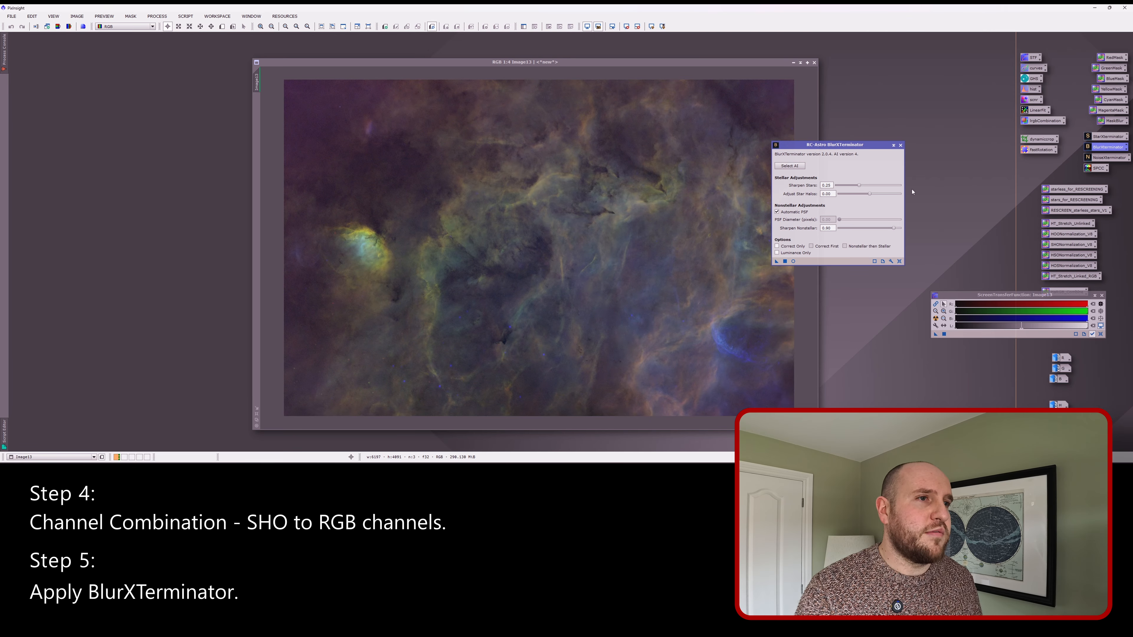
pyautogui.click(899, 261)
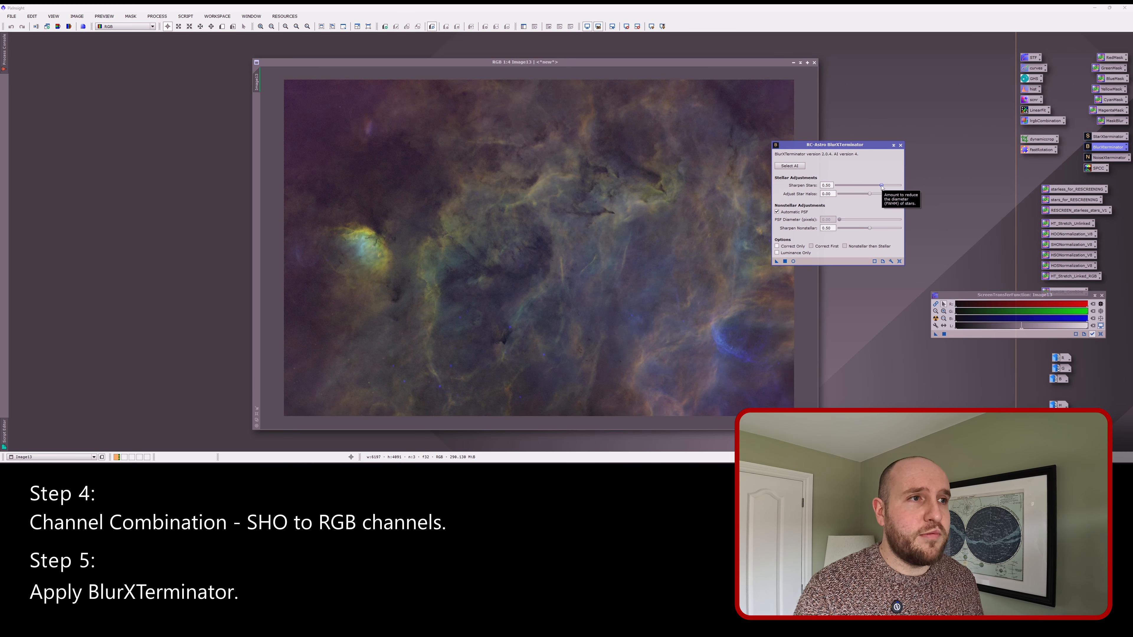
pyautogui.moveTo(881, 186); pyautogui.dragTo(816, 191)
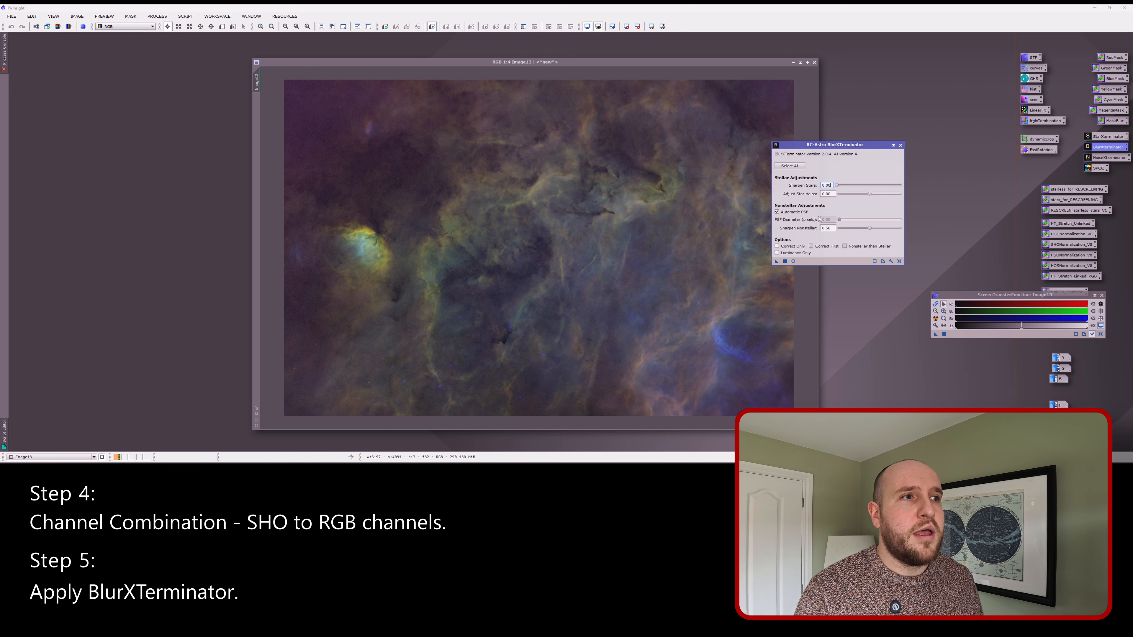
# Step: Run BlurXTerminator on the combined image with Automatic PSF off, PSF Diameter 4.50 and Sharpen Nonstellar 0.72, and close the tool
pyautogui.click(791, 213)
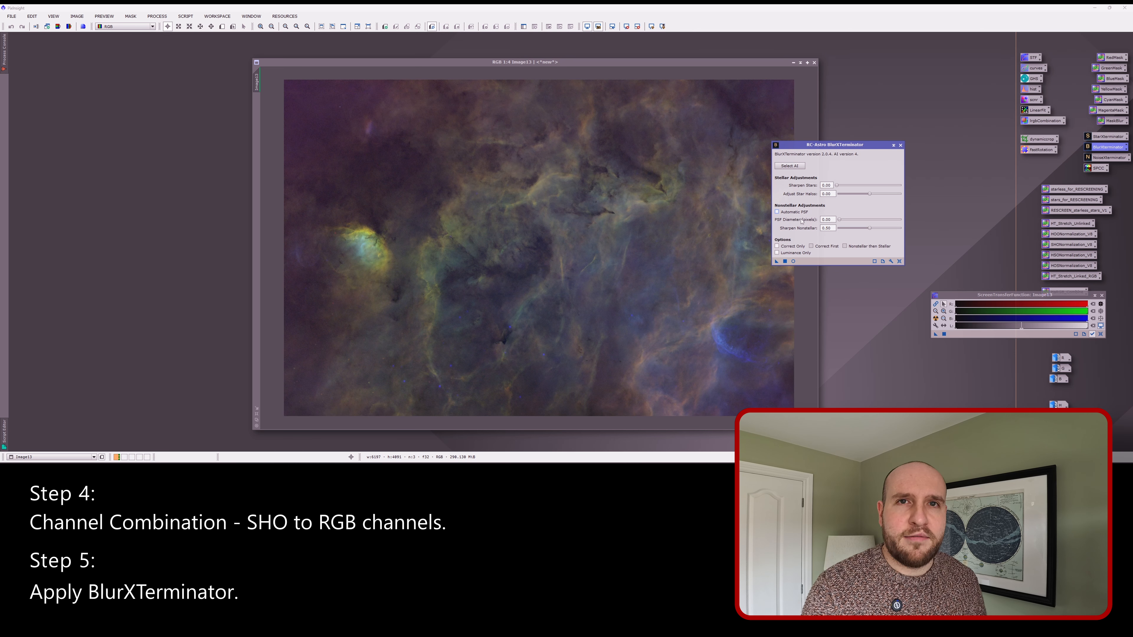
pyautogui.moveTo(798, 220)
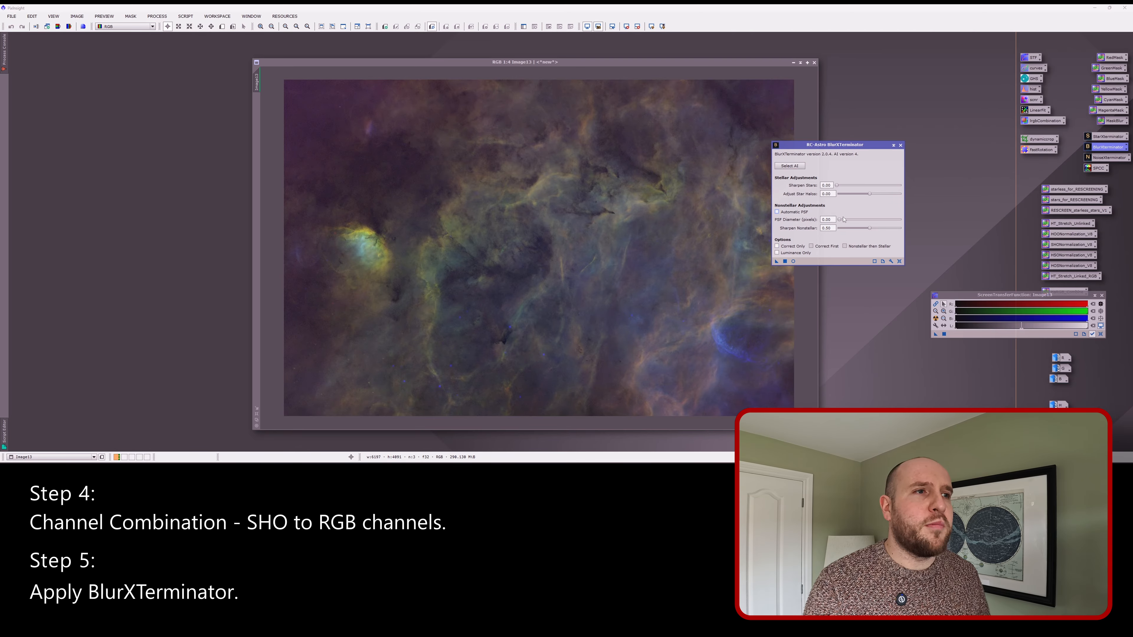
pyautogui.moveTo(838, 222); pyautogui.dragTo(874, 222)
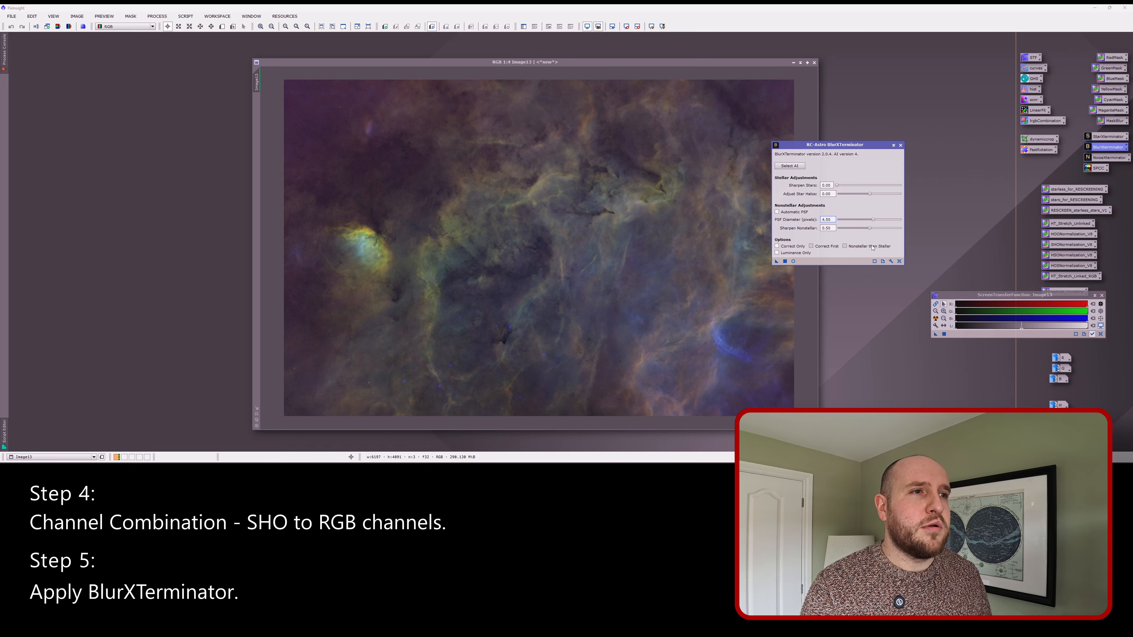
pyautogui.moveTo(871, 228); pyautogui.dragTo(882, 230)
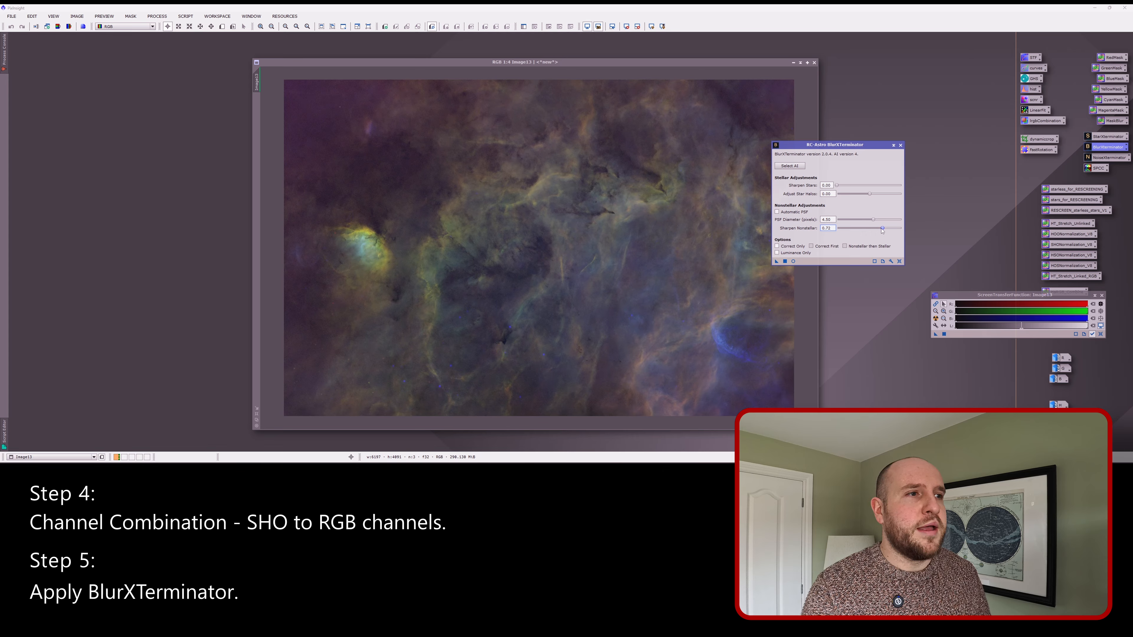
pyautogui.click(776, 261)
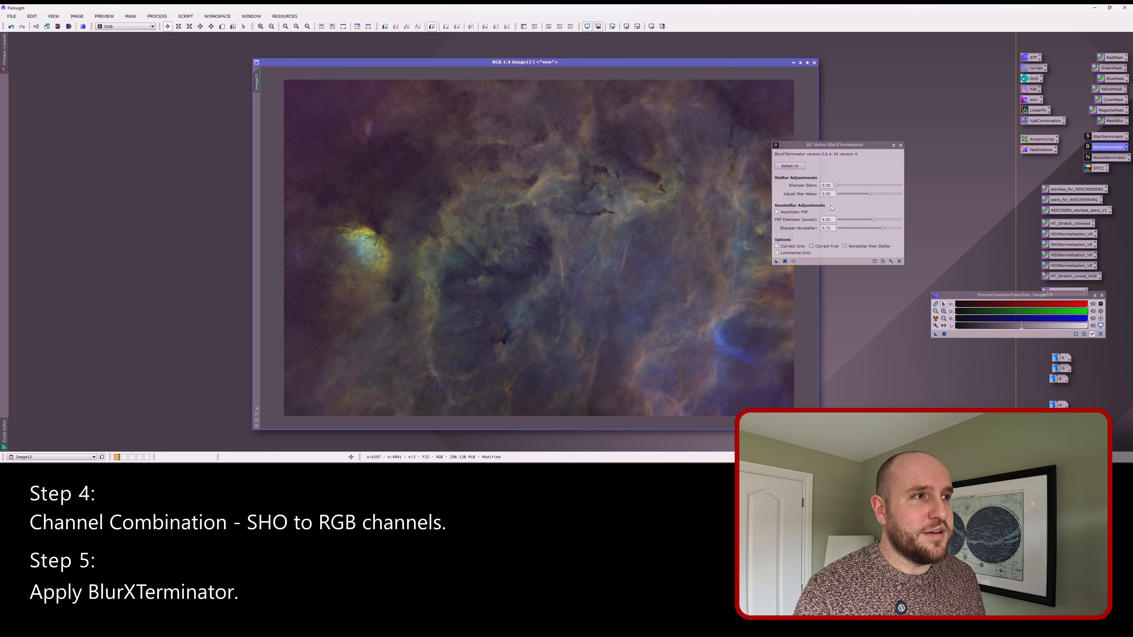
pyautogui.click(900, 145)
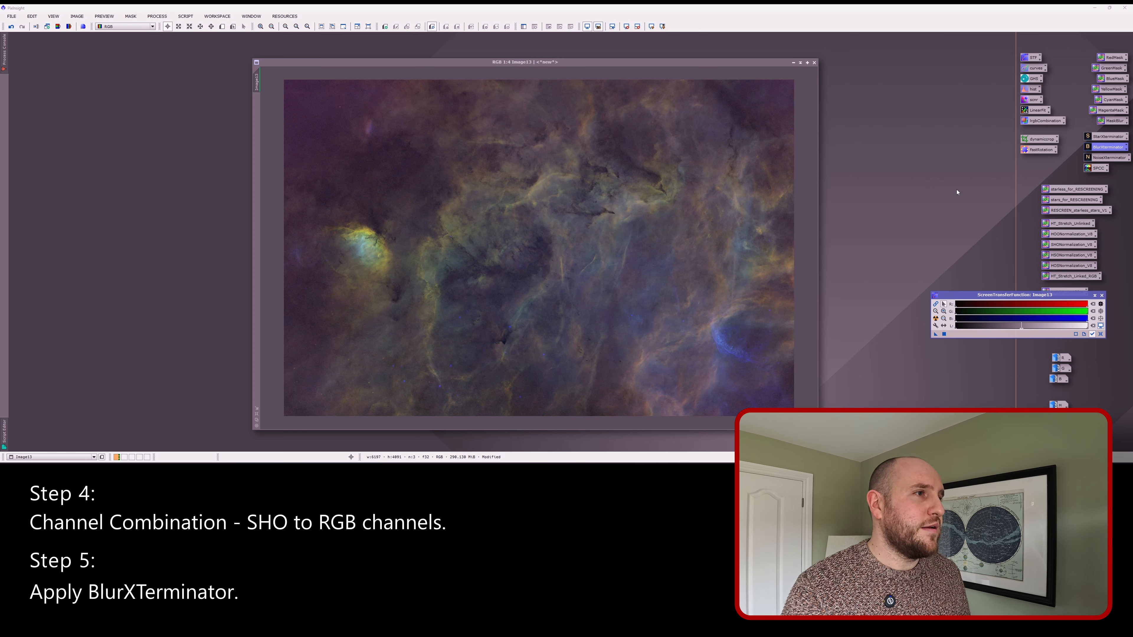
# Step: Compare the bright nebula region before and after sharpening by undoing and redoing BlurXTerminator at close zoom
pyautogui.scroll(3, 361, 235)
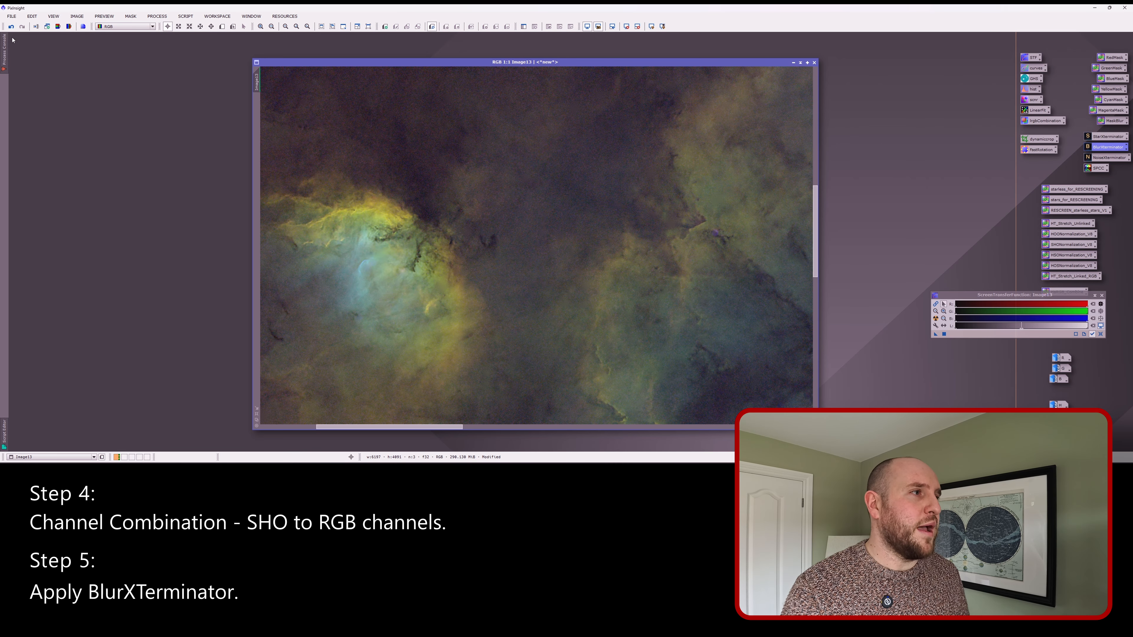
pyautogui.click(11, 26)
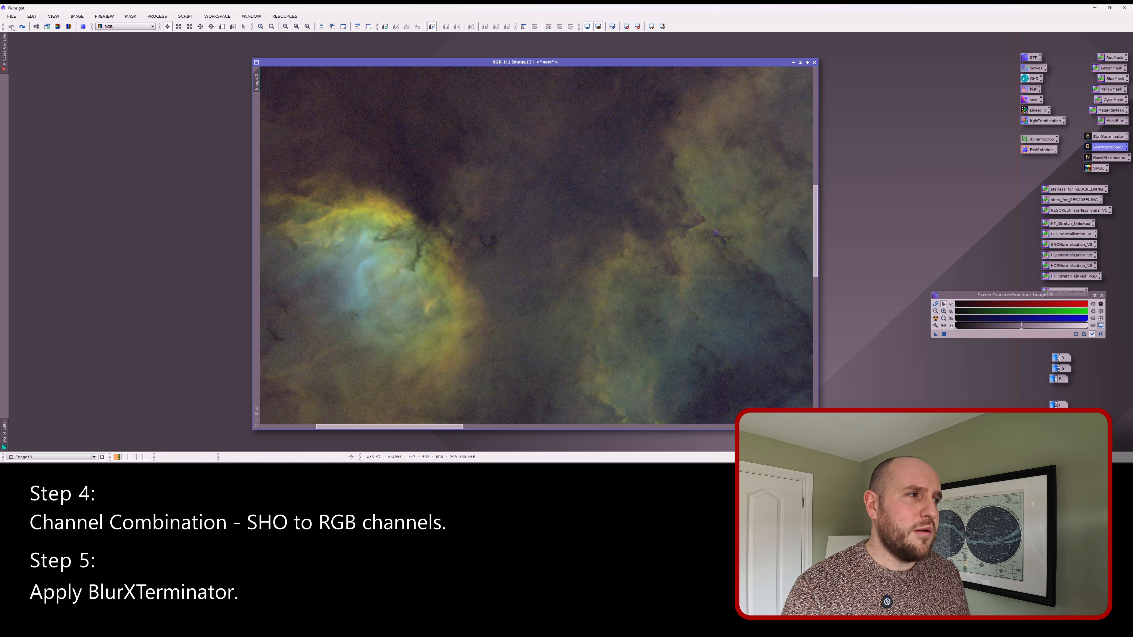
pyautogui.scroll(1, 306, 224)
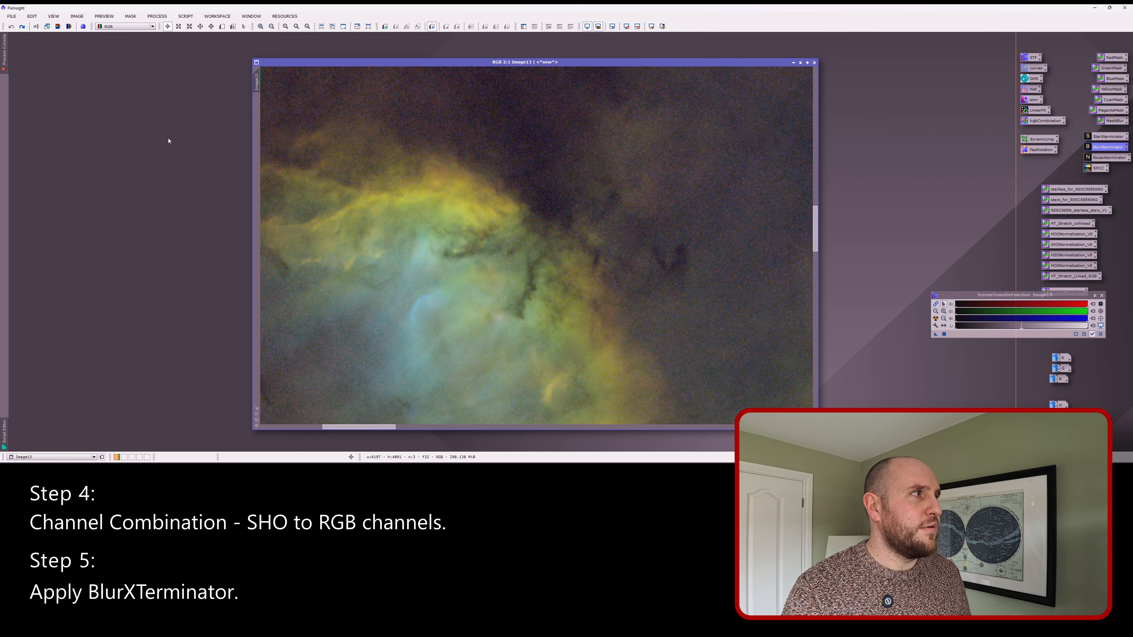
pyautogui.click(22, 27)
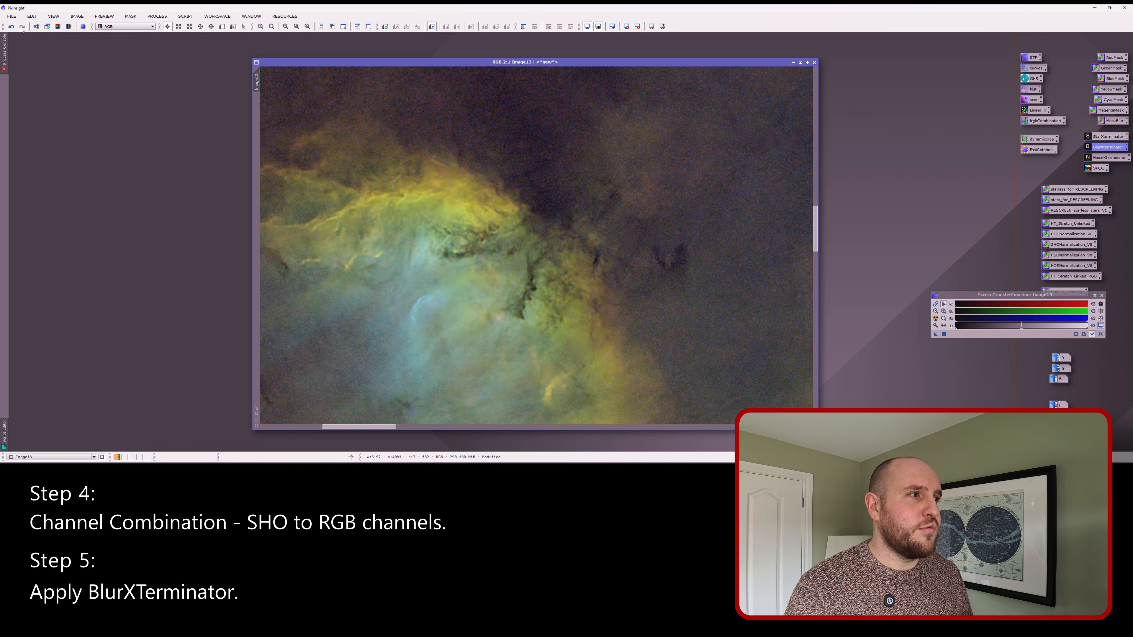
pyautogui.scroll(-3, 522, 294)
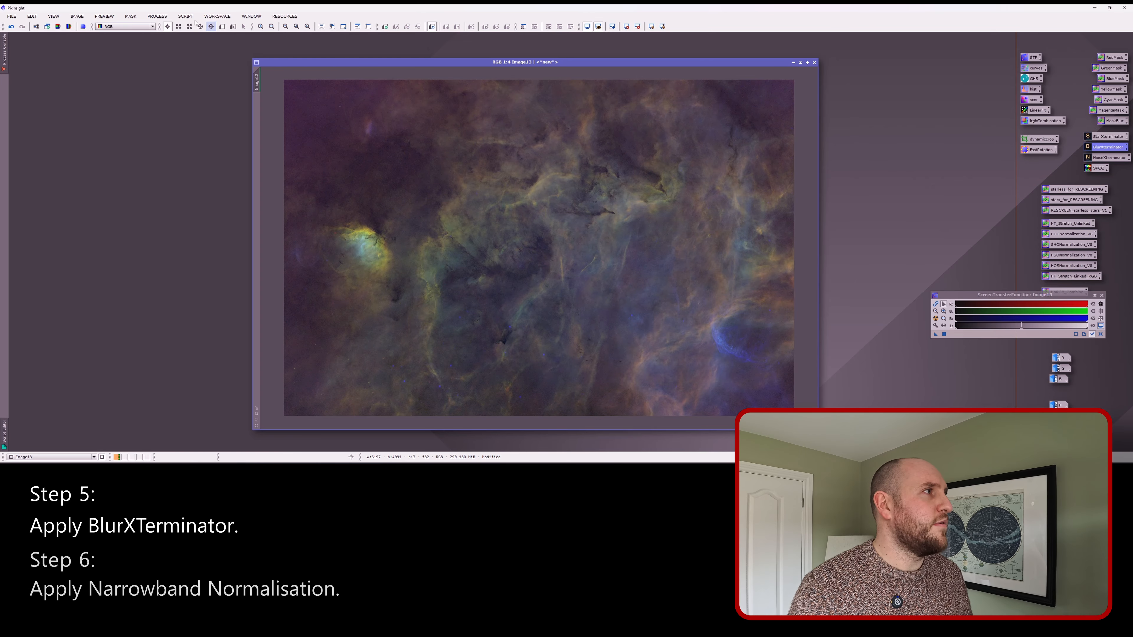
# Step: Open the NarrowbandNormalization process, set its palette to SHO and move its window aside
pyautogui.click(186, 17)
pyautogui.click(211, 17)
pyautogui.click(164, 18)
pyautogui.click(164, 18)
pyautogui.click(164, 18)
pyautogui.moveTo(168, 26)
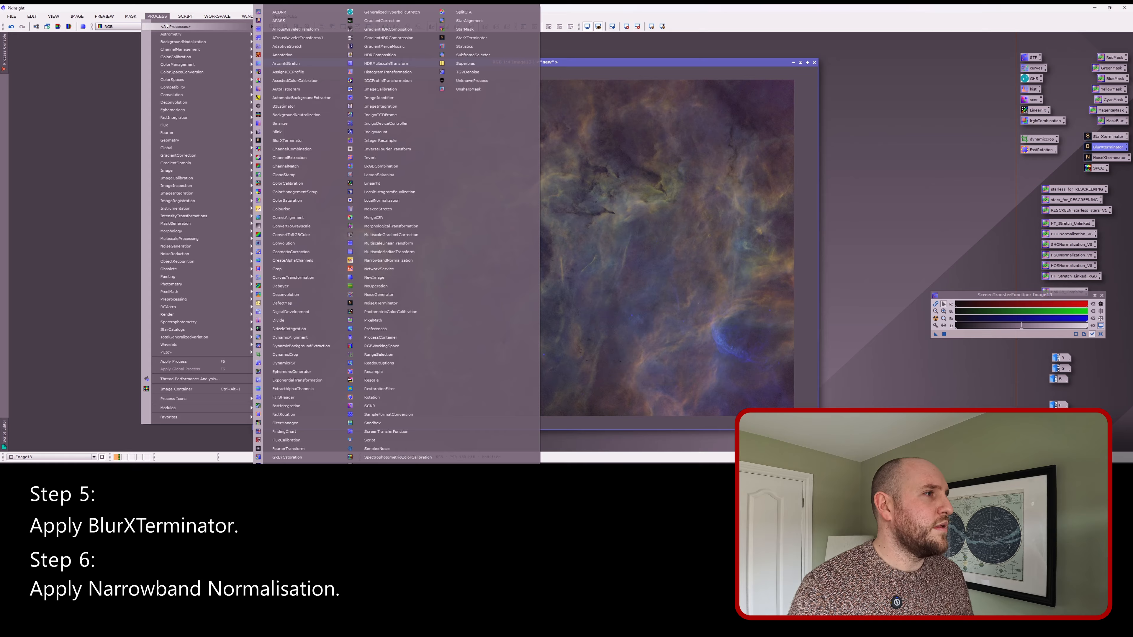
pyautogui.click(389, 261)
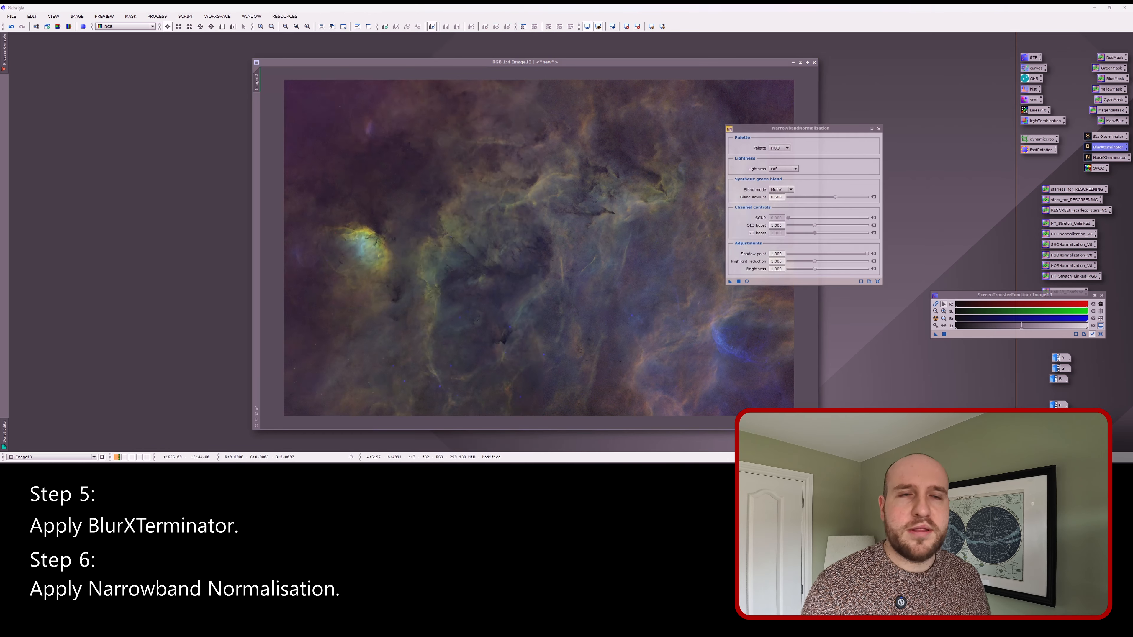
pyautogui.click(778, 149)
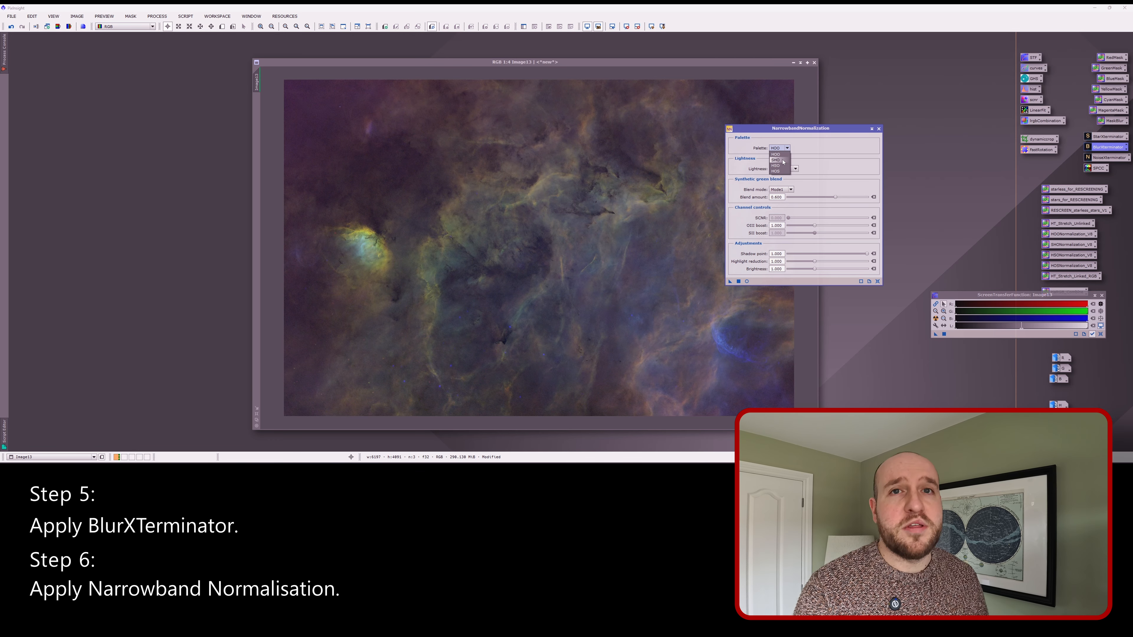
pyautogui.click(776, 160)
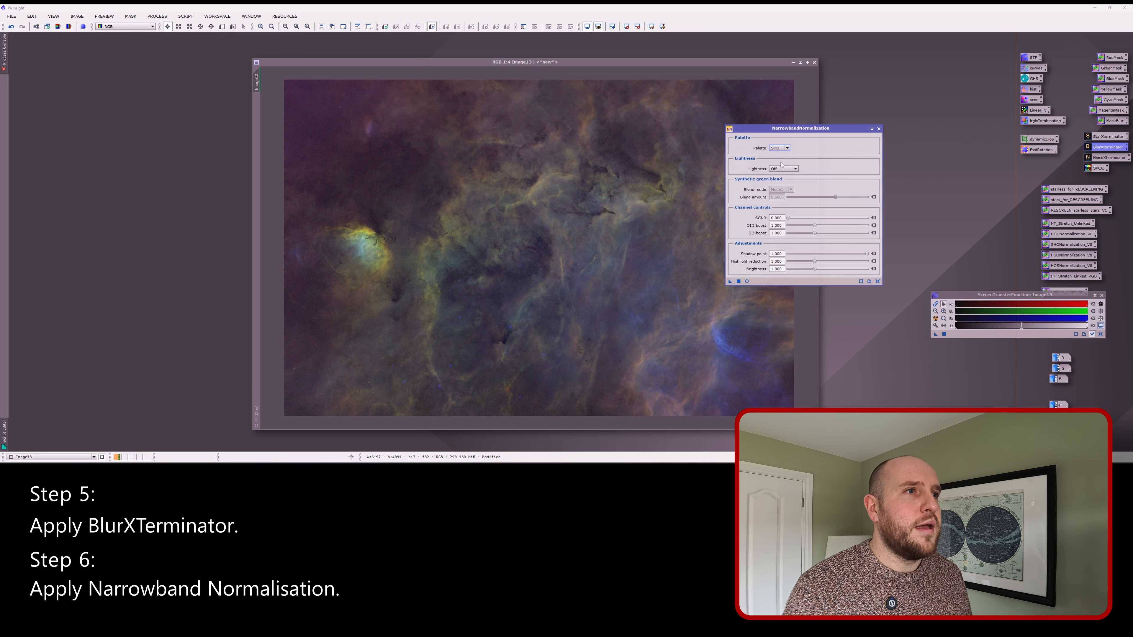
pyautogui.moveTo(792, 128); pyautogui.dragTo(838, 125)
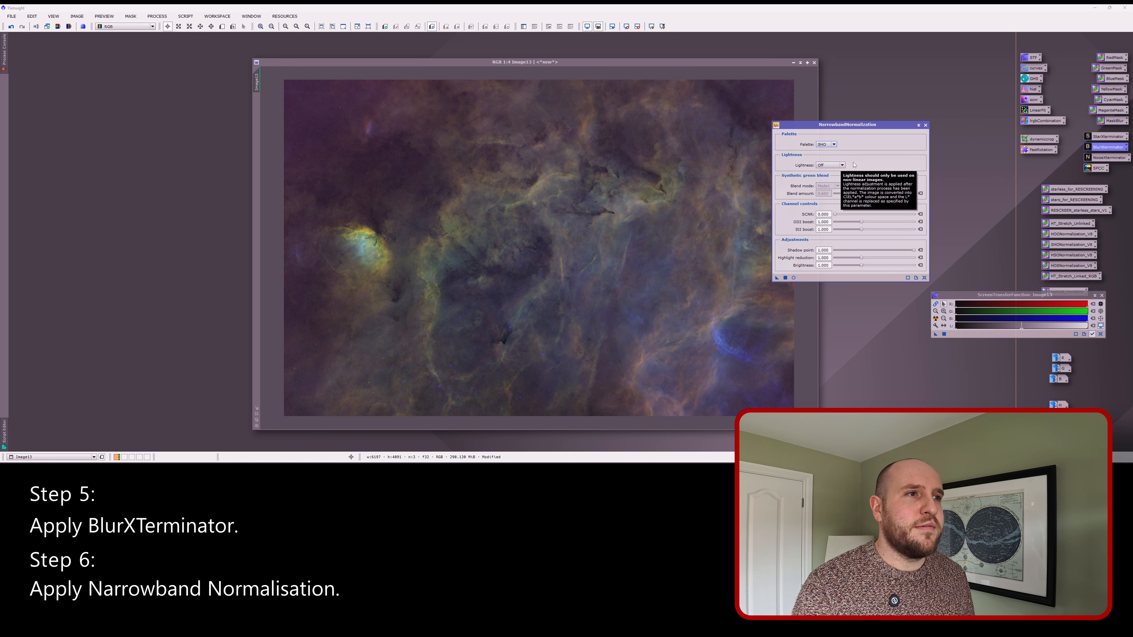
# Step: Set the NarrowbandNormalization Lightness to Off and open a real-time preview placed over the combined image
pyautogui.click(843, 165)
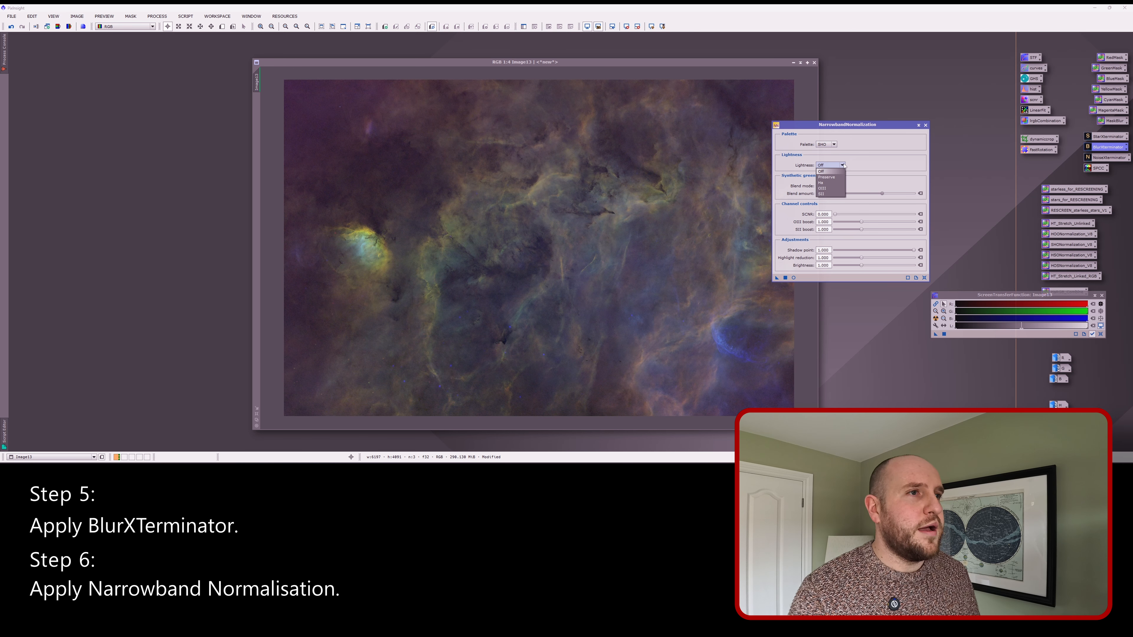
pyautogui.click(832, 183)
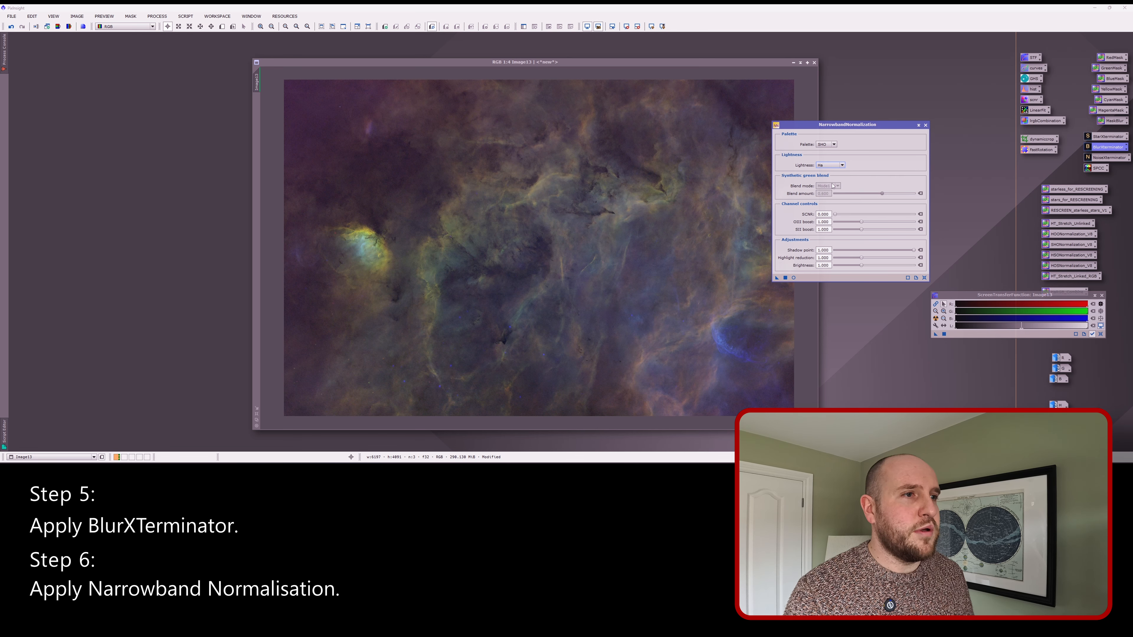
pyautogui.click(830, 165)
pyautogui.click(828, 170)
pyautogui.click(793, 278)
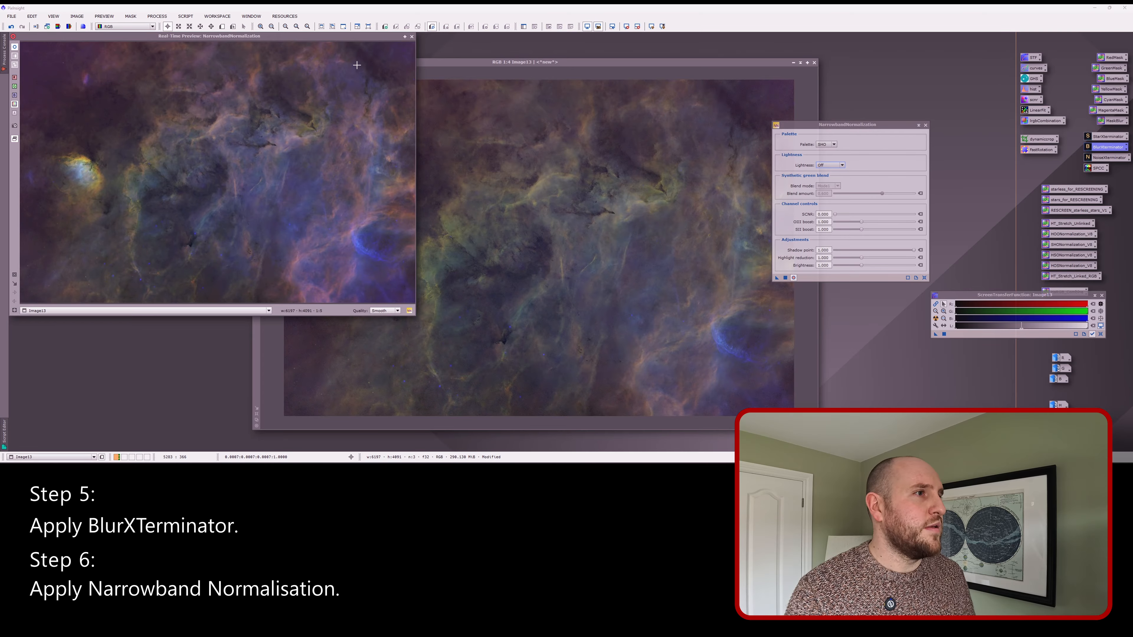
pyautogui.moveTo(359, 37); pyautogui.dragTo(699, 82)
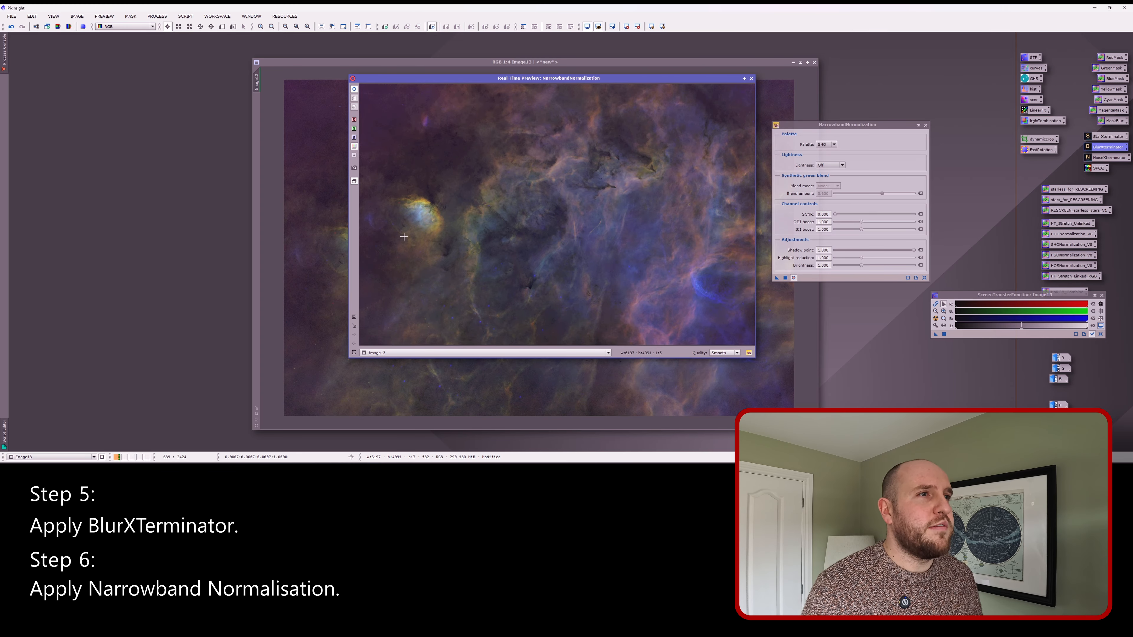
# Step: Try the Ha Lightness option in the real-time preview, close the preview and return Lightness to Off
pyautogui.click(830, 166)
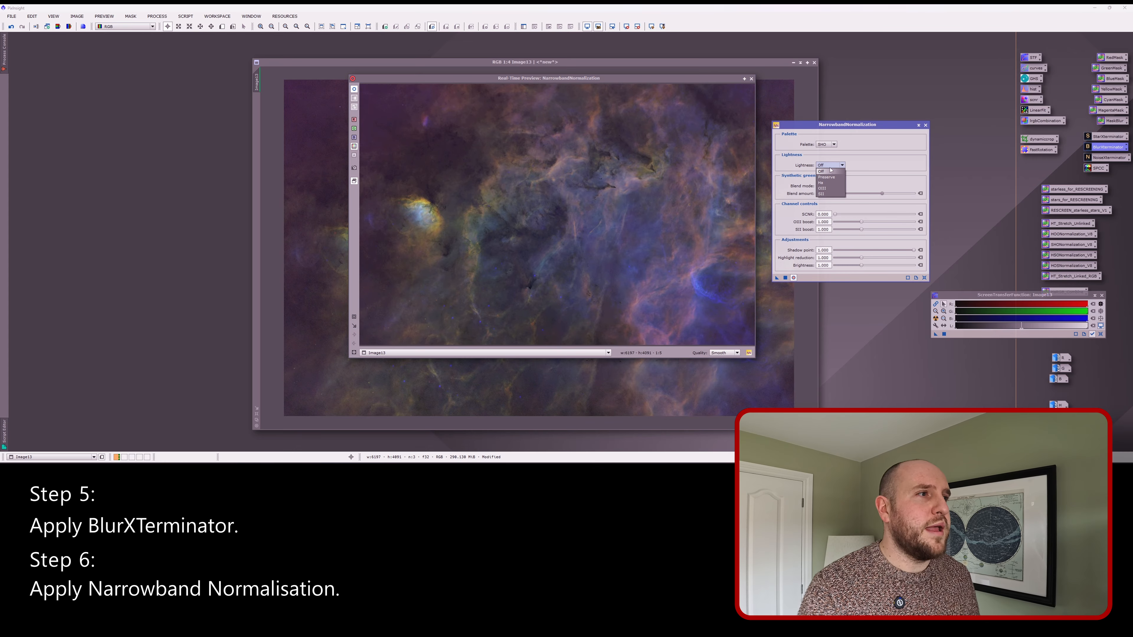
pyautogui.click(828, 183)
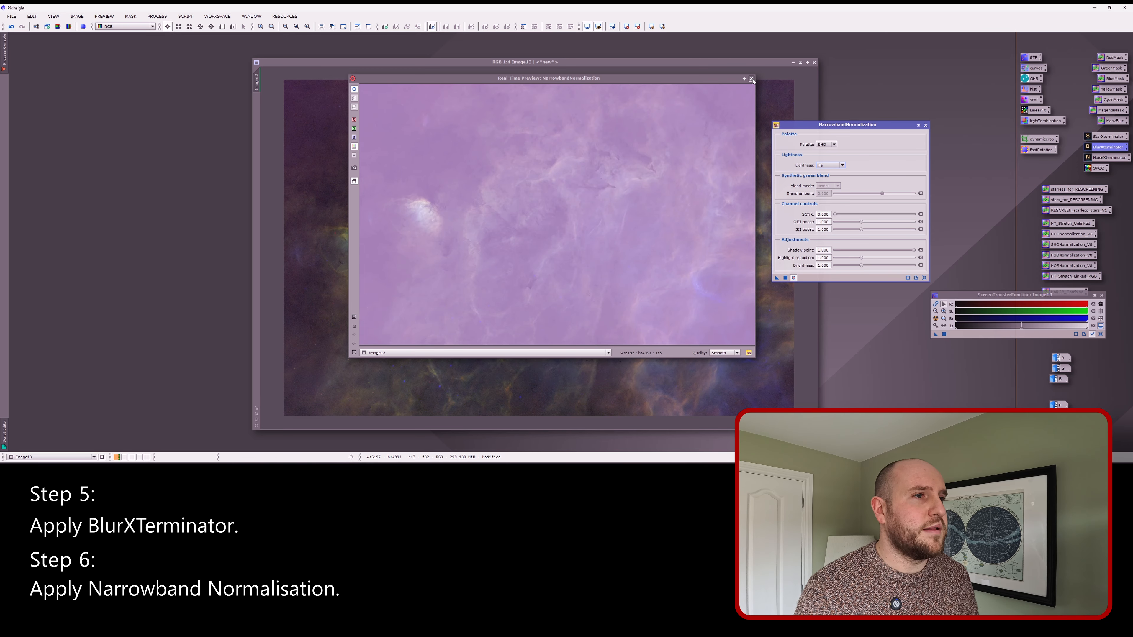
pyautogui.click(794, 278)
pyautogui.click(796, 279)
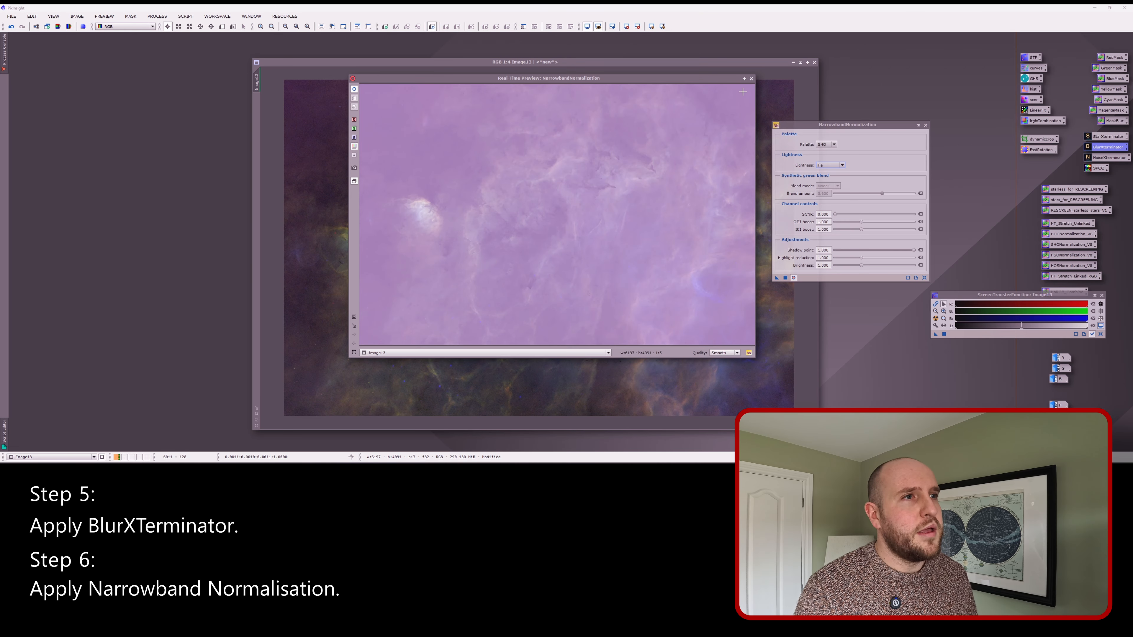
pyautogui.click(748, 77)
pyautogui.click(839, 167)
pyautogui.click(821, 172)
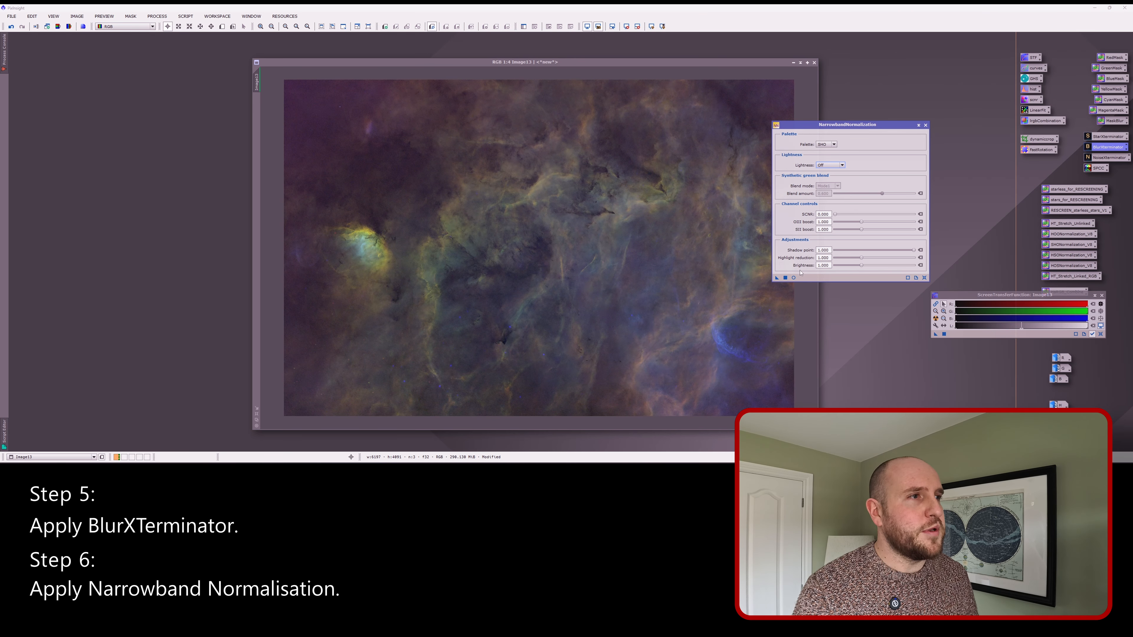
# Step: Reopen the real-time preview and raise the SII boost to about 1.28 and the OIII boost to about 1.27
pyautogui.click(794, 278)
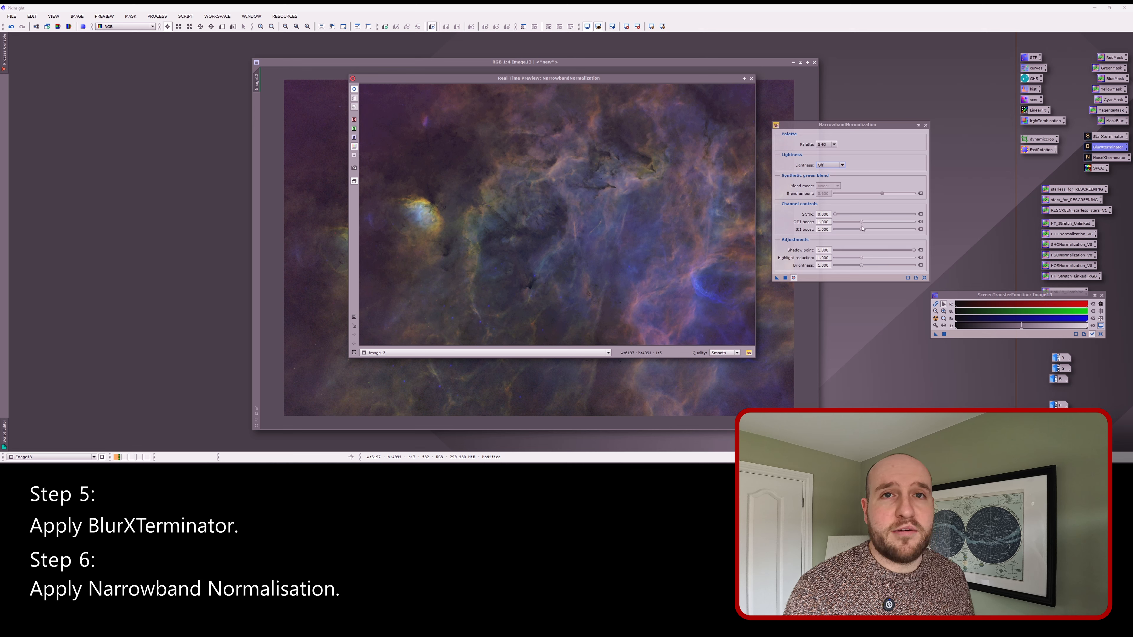
pyautogui.moveTo(861, 223); pyautogui.dragTo(898, 230)
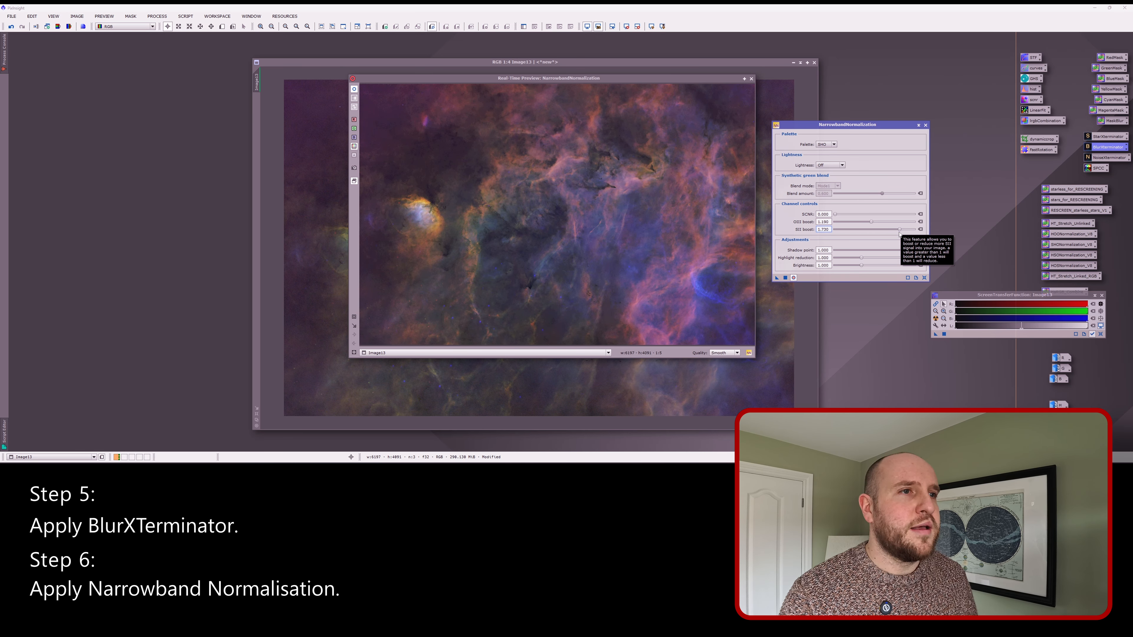
pyautogui.moveTo(900, 231); pyautogui.dragTo(875, 222)
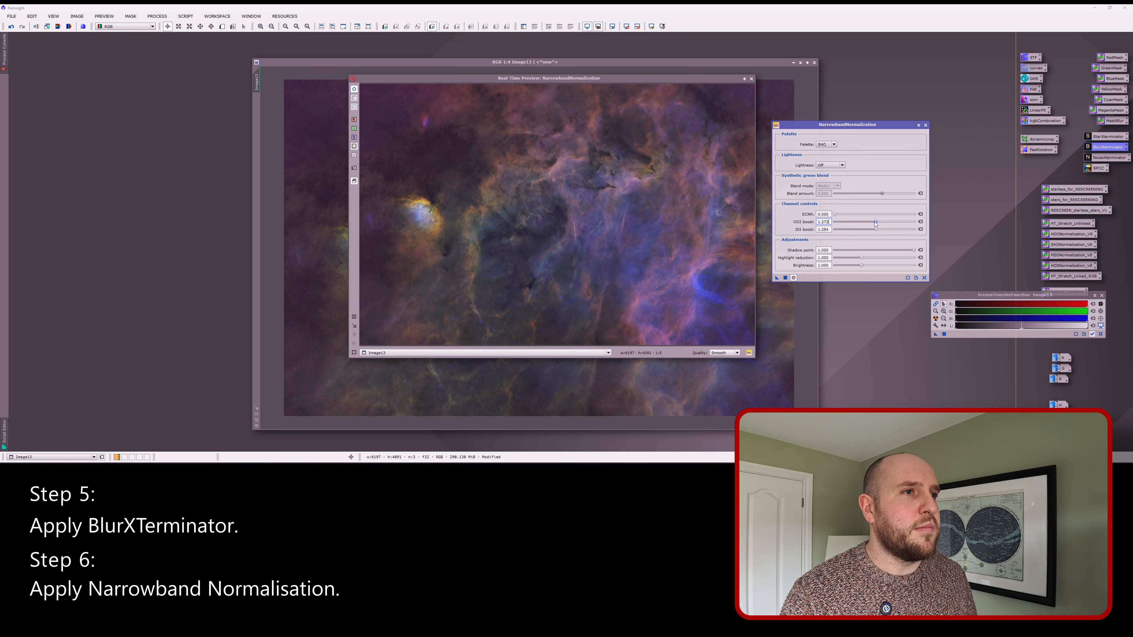
# Step: Fine-tune the OIII boost to about 1.14 while checking the colours in the real-time preview
pyautogui.moveTo(875, 222); pyautogui.dragTo(873, 222)
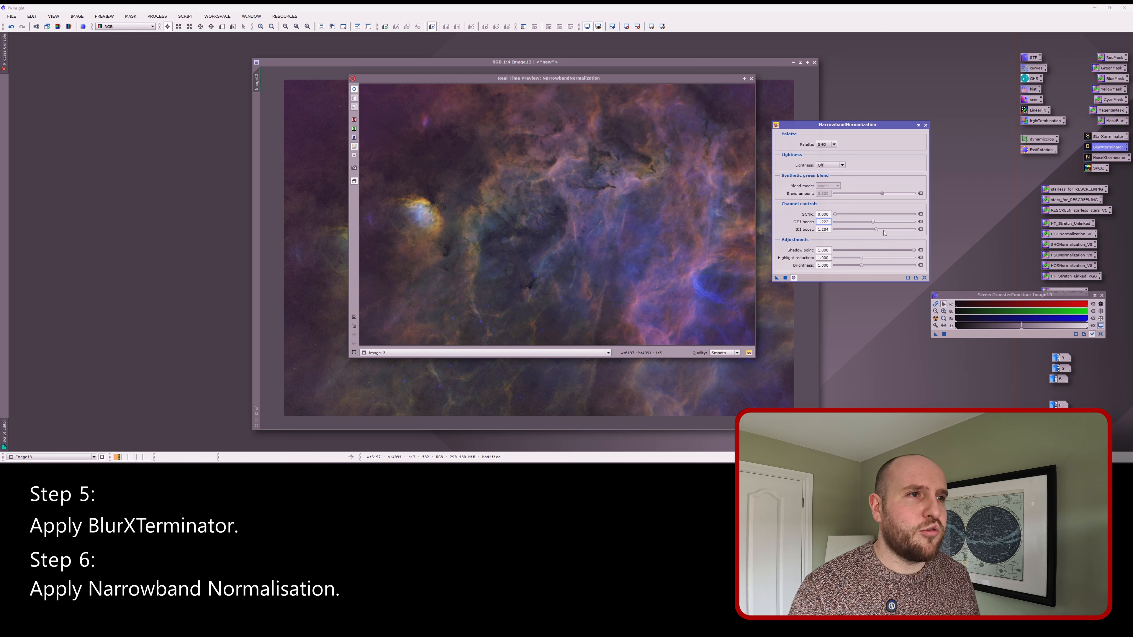
pyautogui.moveTo(874, 223); pyautogui.dragTo(867, 223)
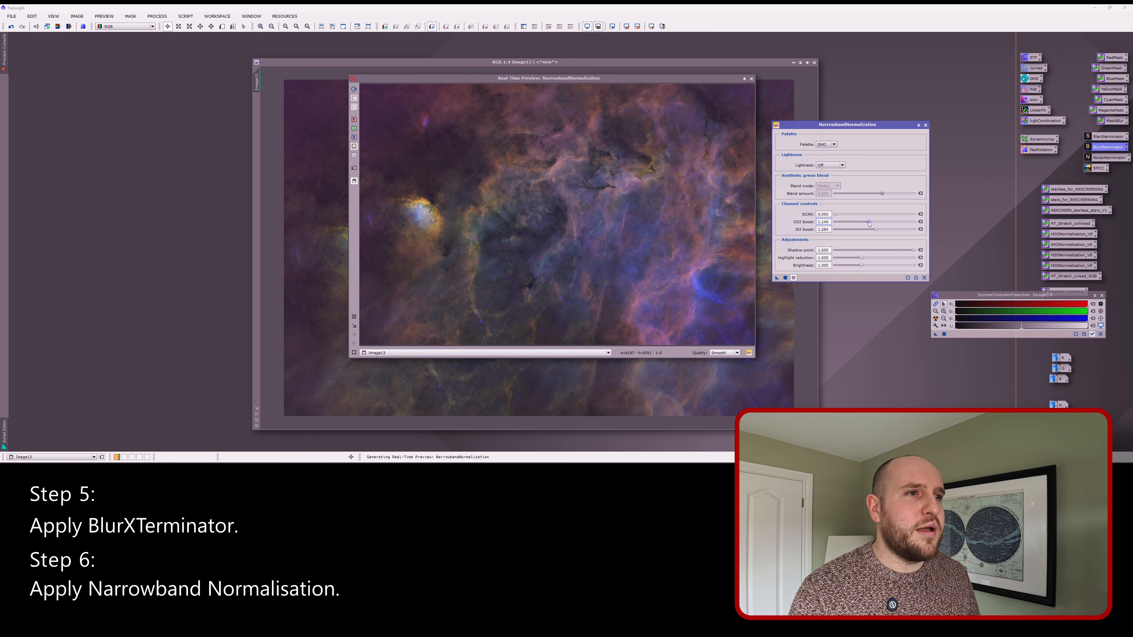
pyautogui.click(920, 222)
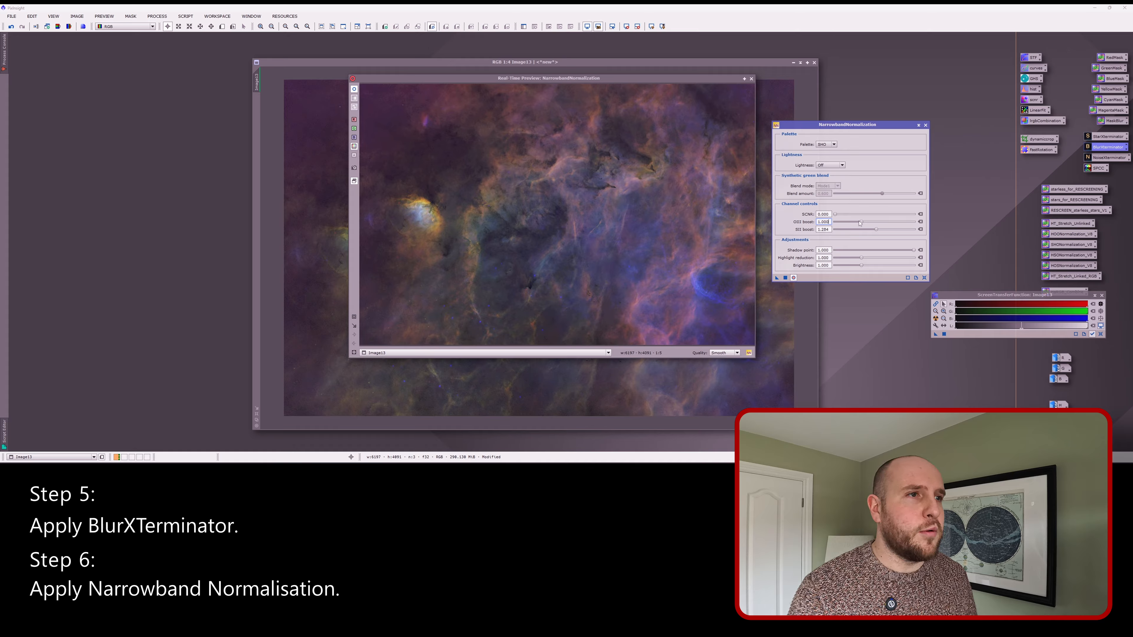
pyautogui.moveTo(862, 222); pyautogui.dragTo(868, 223)
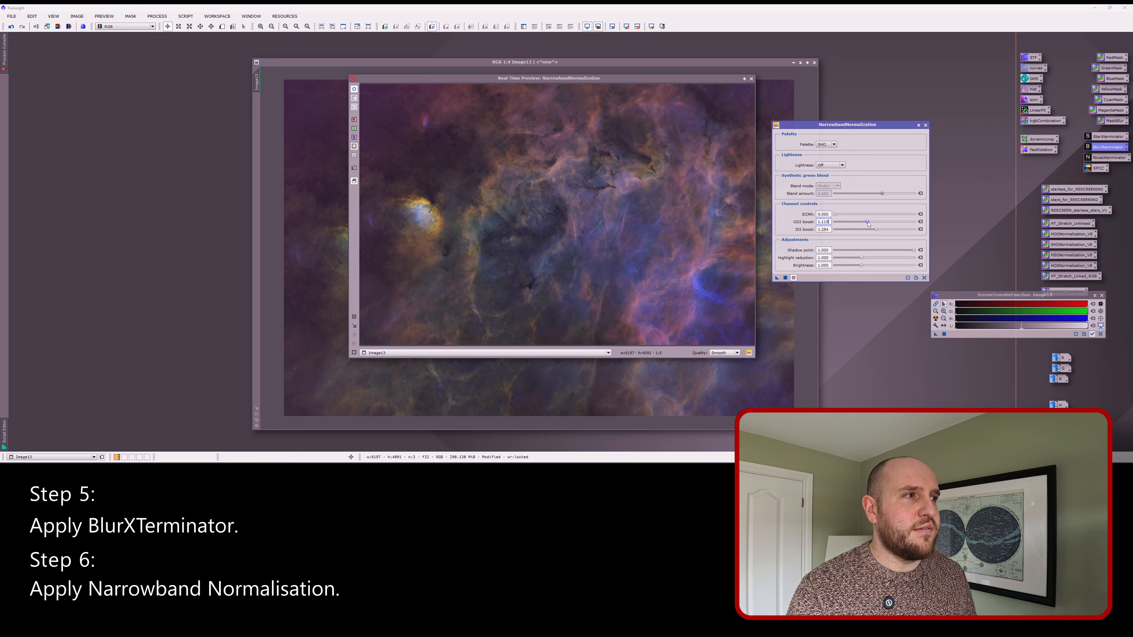
pyautogui.click(354, 325)
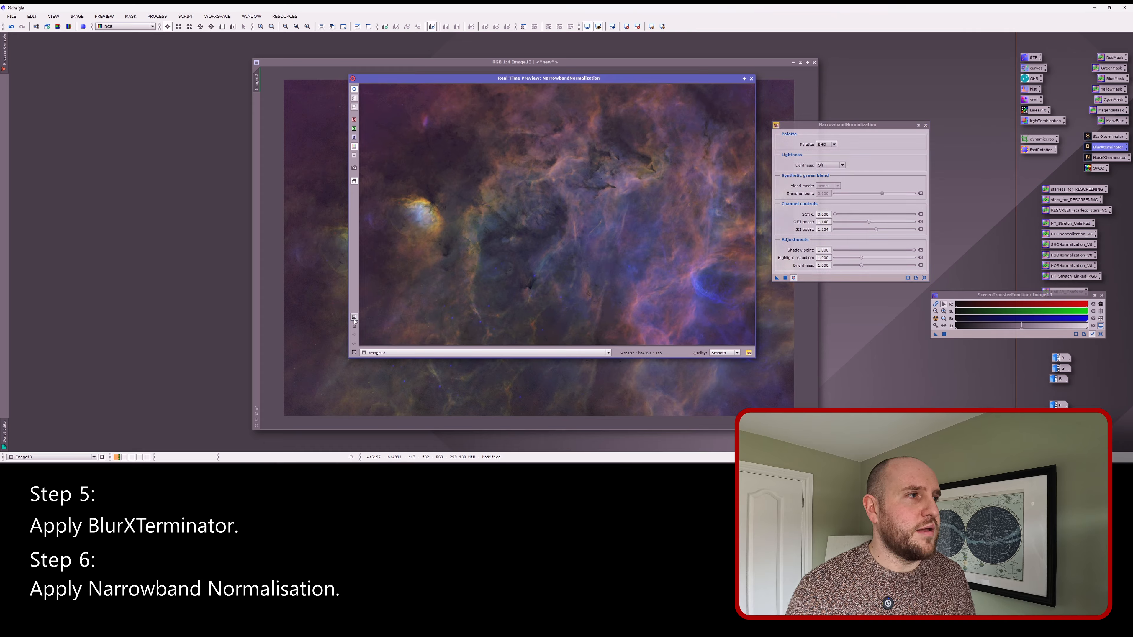
# Step: Compare the bright nebula before and after normalization in the real-time preview, apply NarrowbandNormalization to the combined image and close it
pyautogui.moveTo(397, 186); pyautogui.dragTo(458, 251)
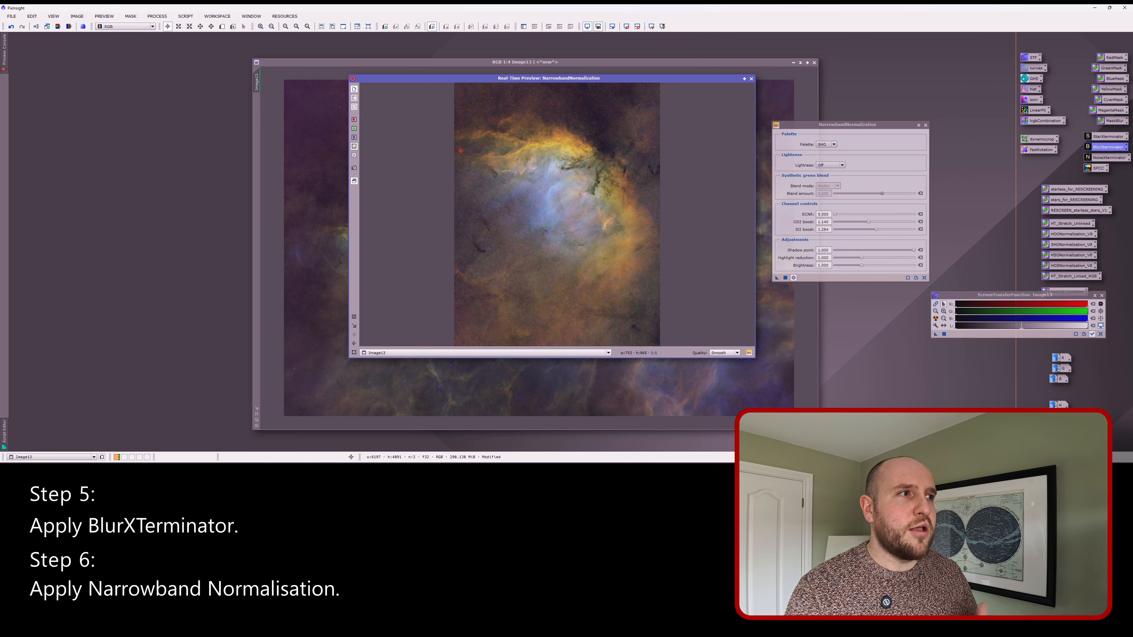
pyautogui.click(354, 89)
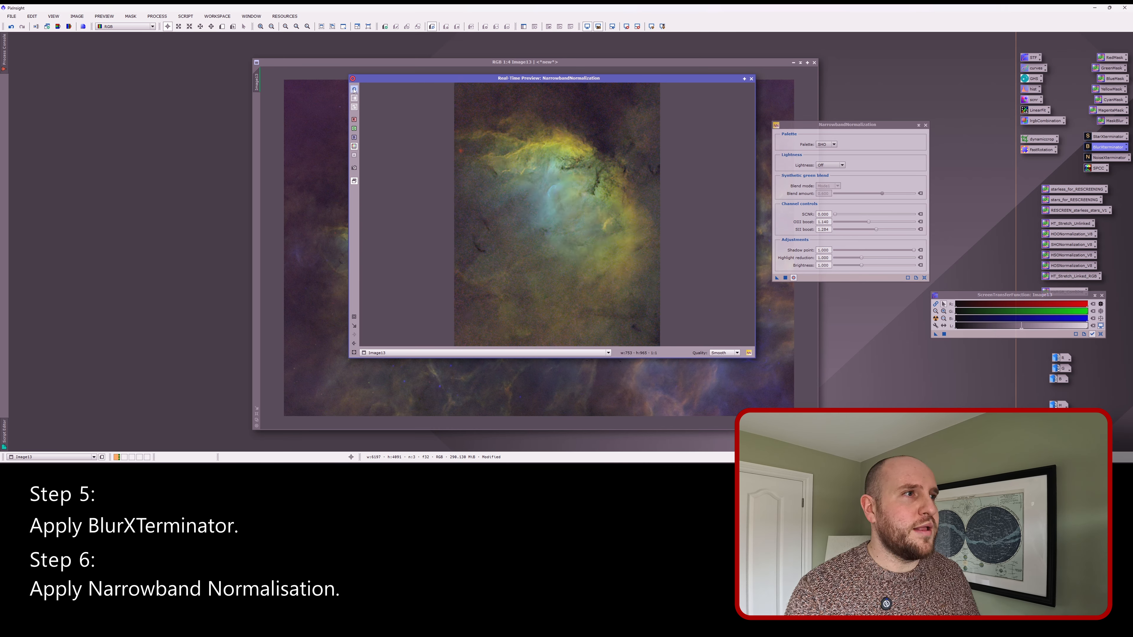
pyautogui.click(354, 89)
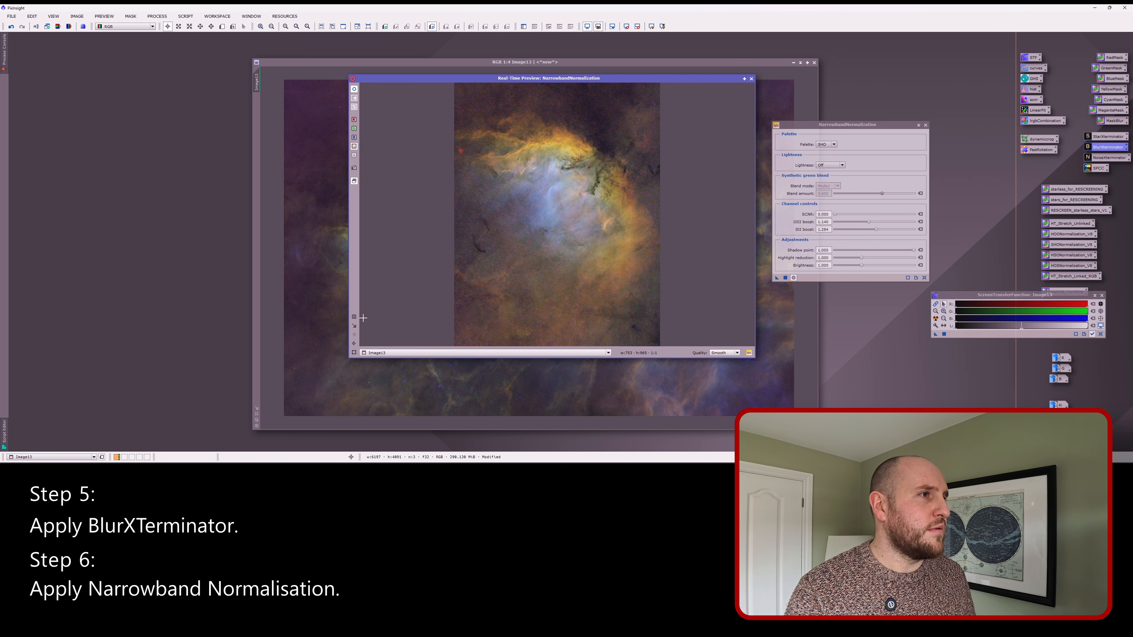
pyautogui.click(354, 353)
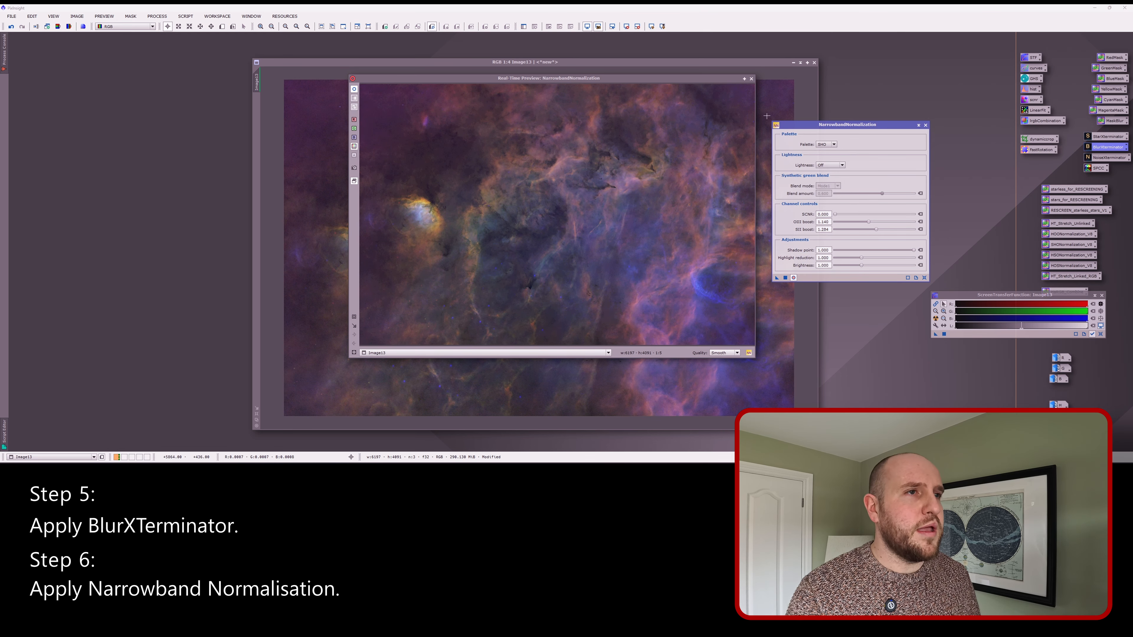
pyautogui.click(751, 79)
pyautogui.click(924, 124)
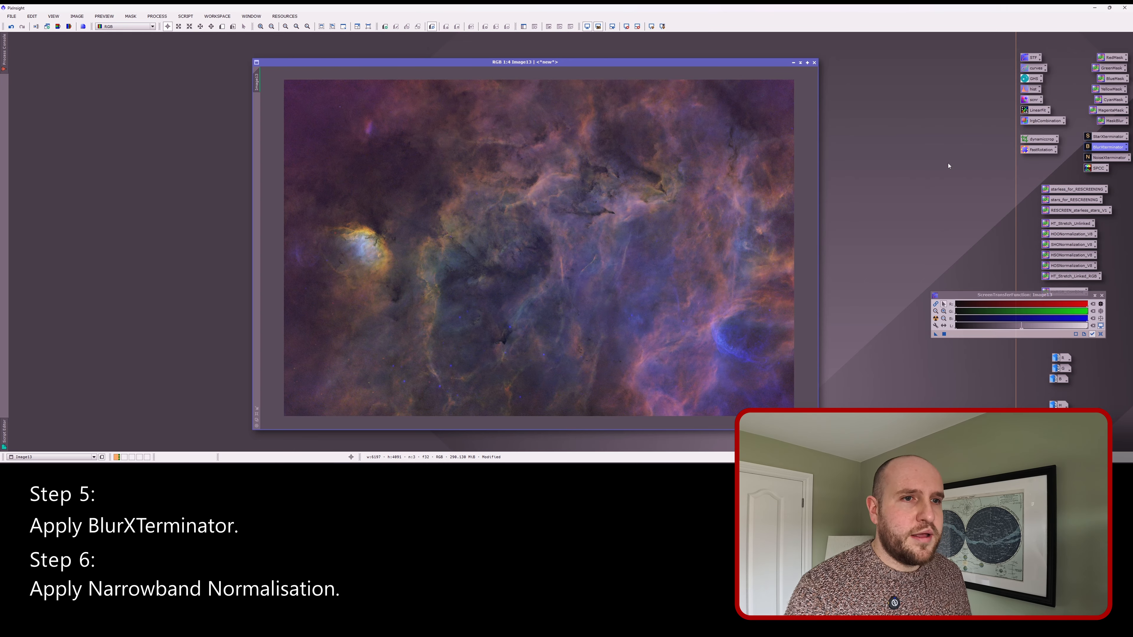
# Step: Reset the combined image's screen stretch, reapply a linked auto stretch and inspect the coloured star remnants up close
pyautogui.click(1101, 335)
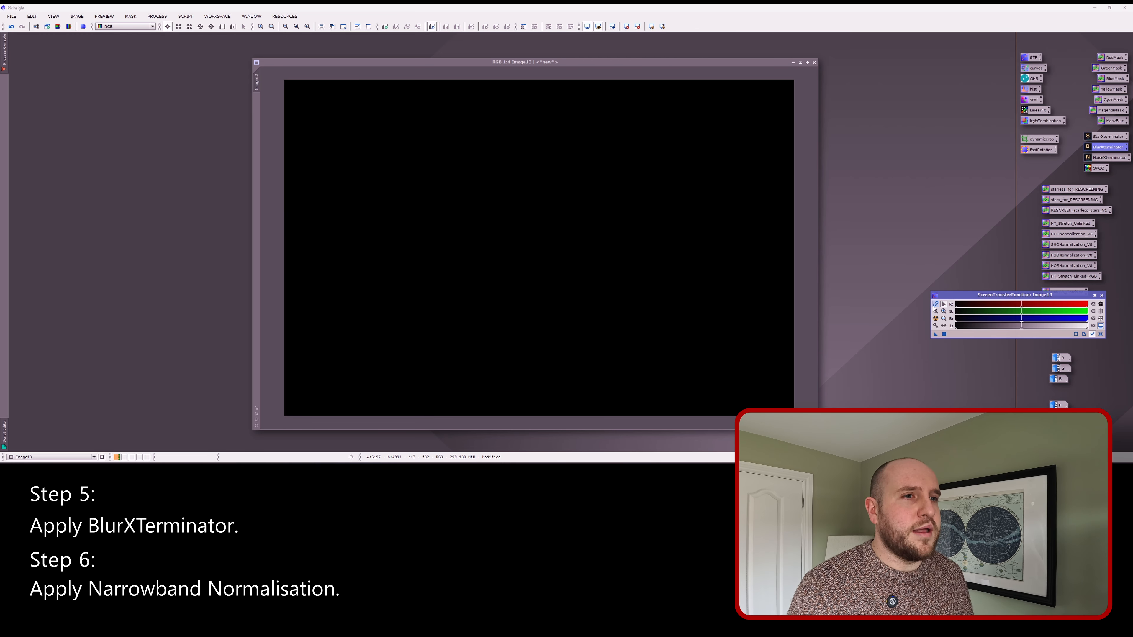
pyautogui.click(935, 318)
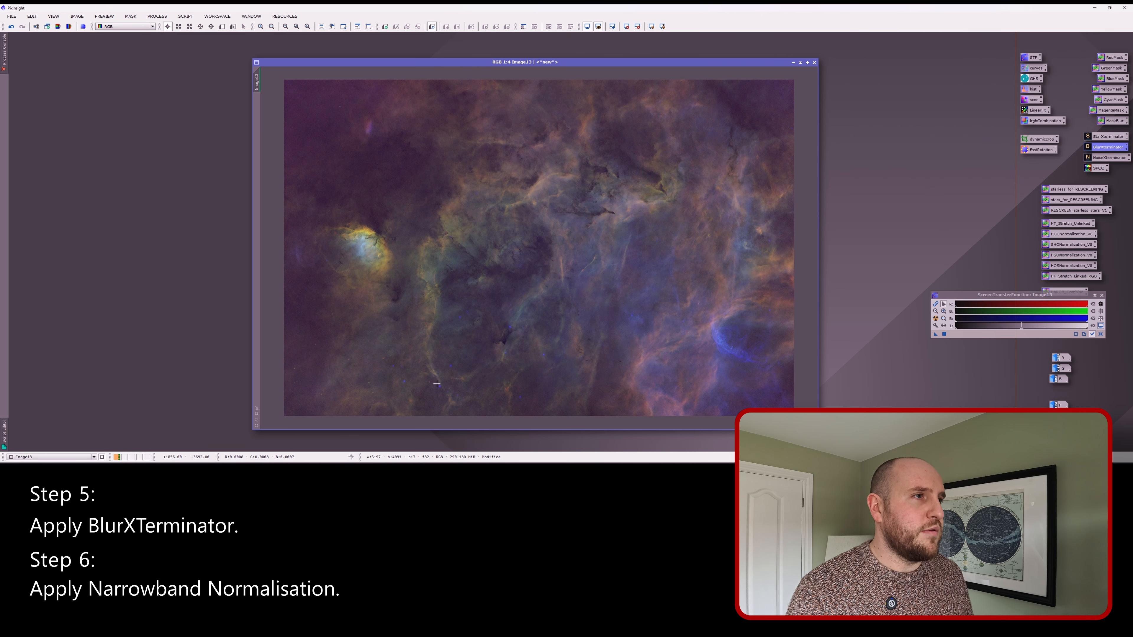
pyautogui.scroll(5, 437, 384)
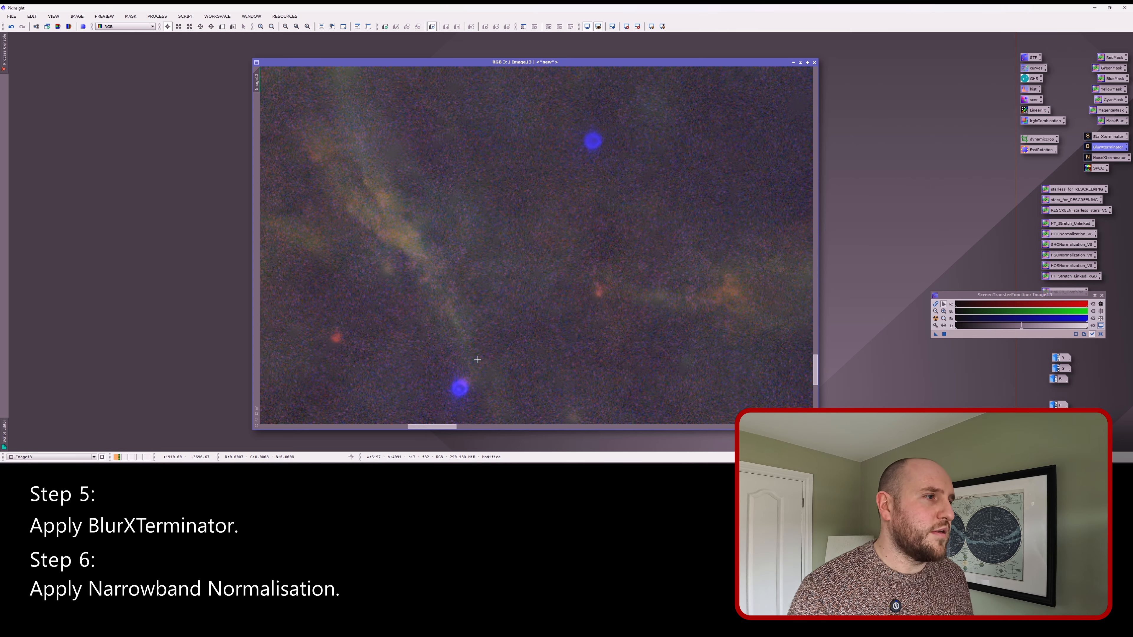
pyautogui.scroll(-5, 477, 356)
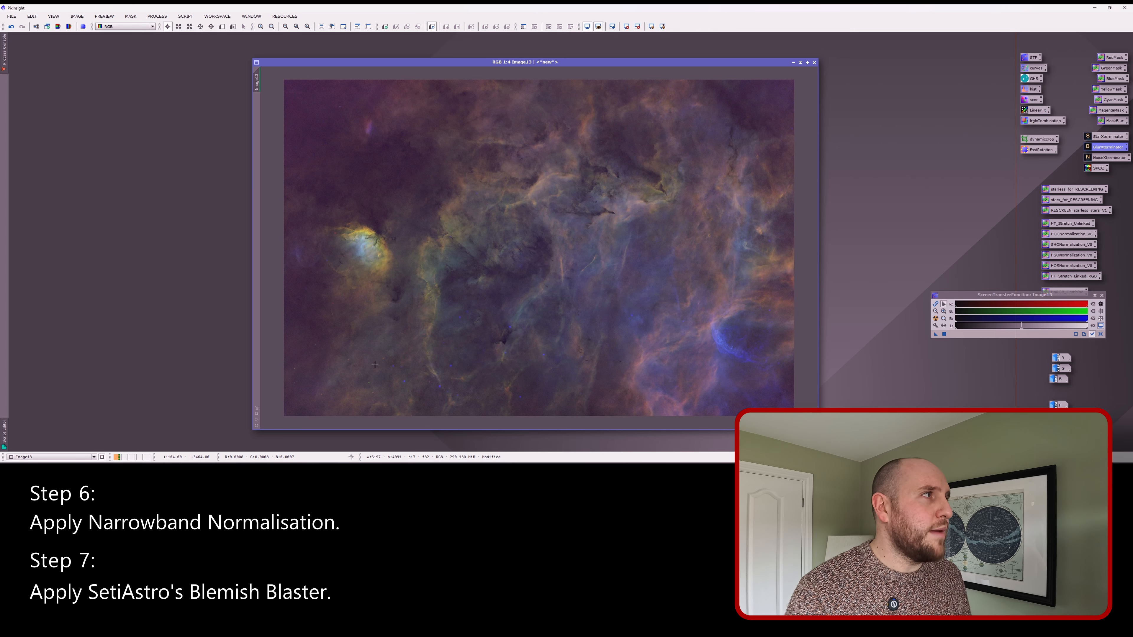
pyautogui.click(167, 17)
pyautogui.moveTo(185, 16)
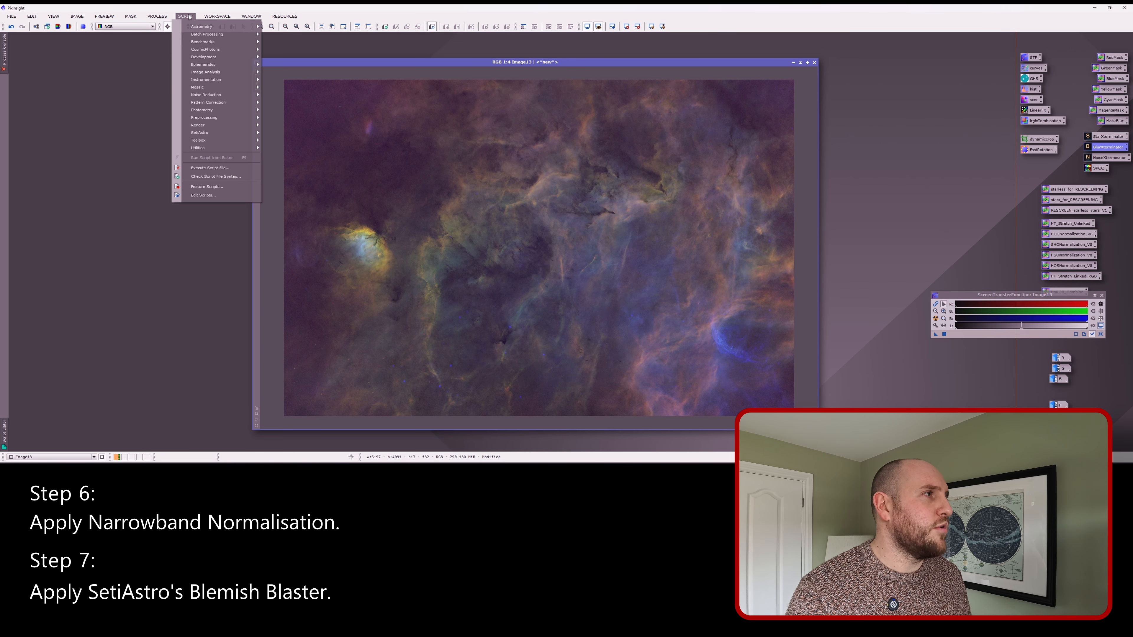
pyautogui.moveTo(211, 132)
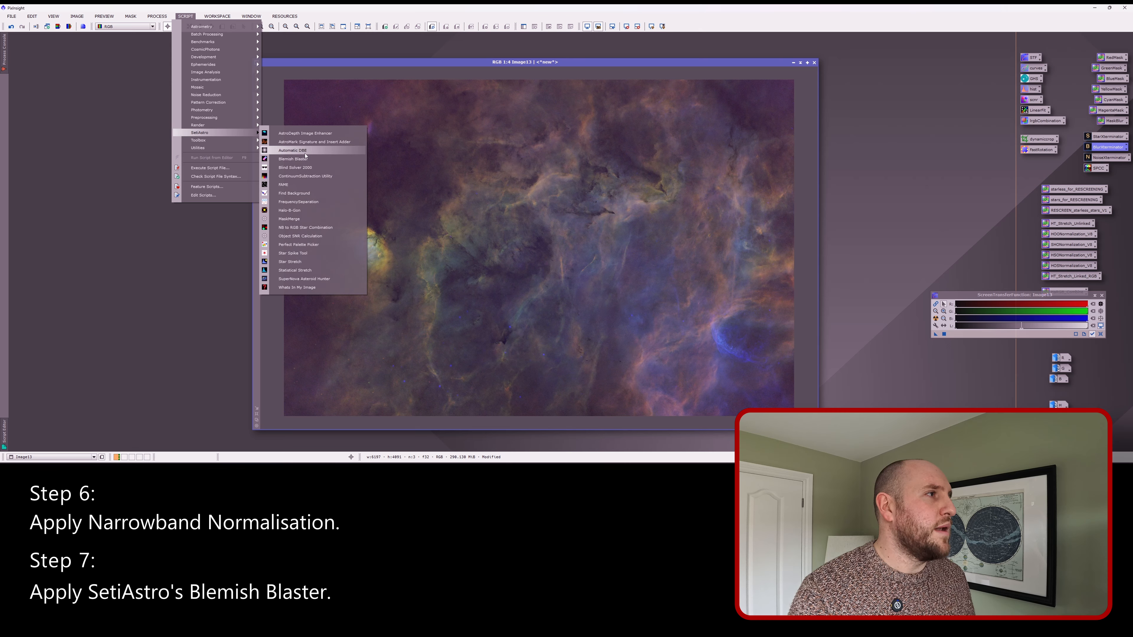
pyautogui.click(320, 163)
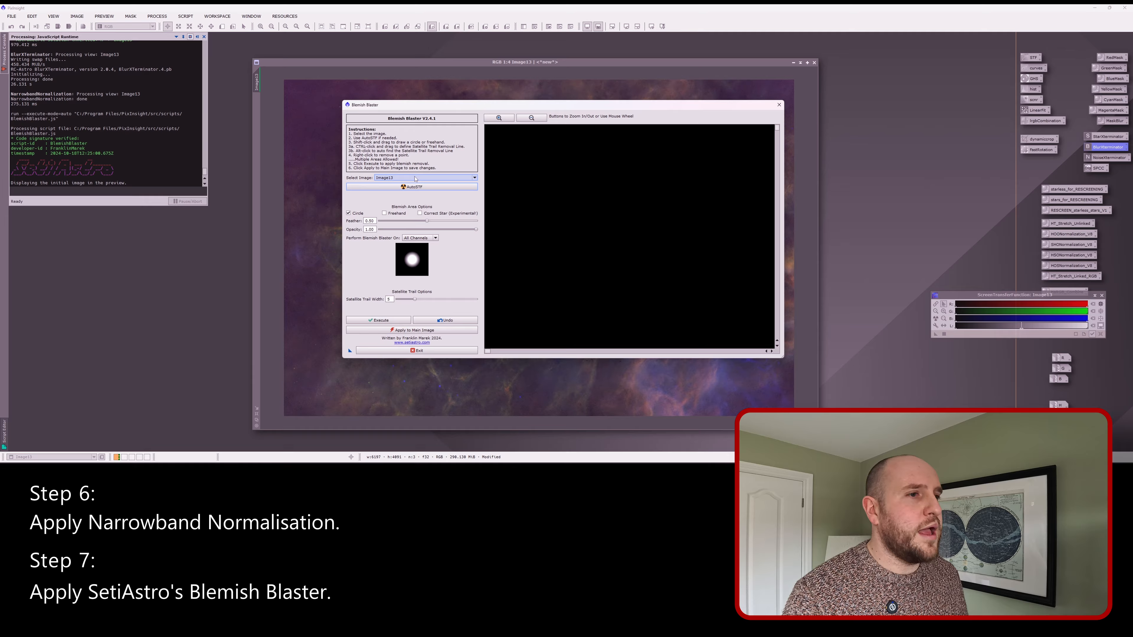
pyautogui.click(779, 104)
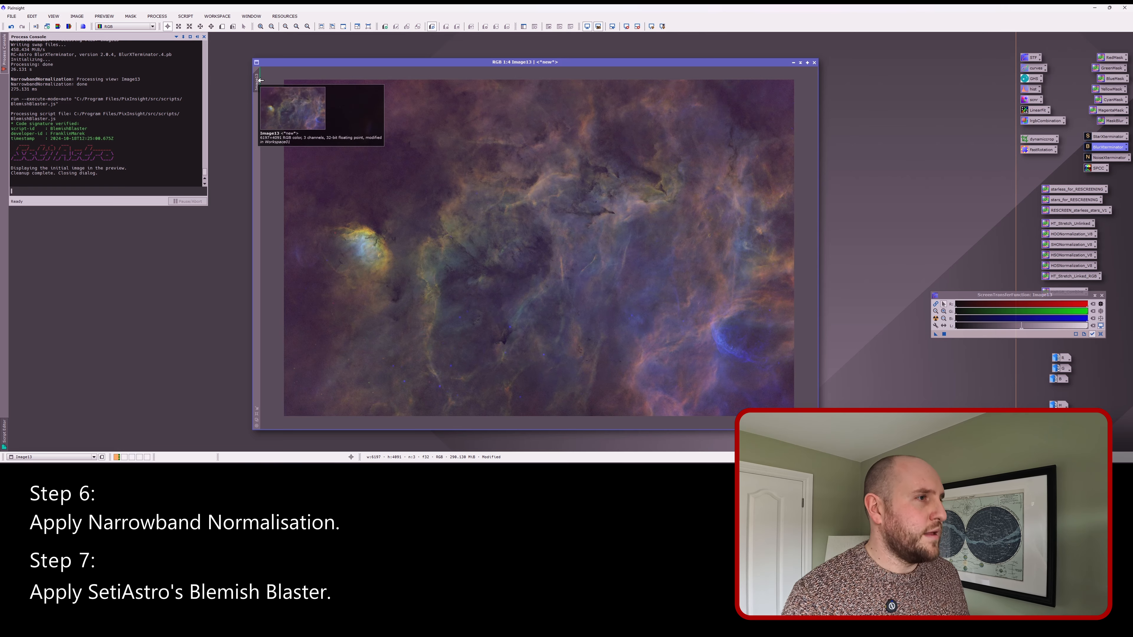
# Step: Rename the combined image's identifier to sho
pyautogui.doubleClick(257, 81)
pyautogui.write('sho')
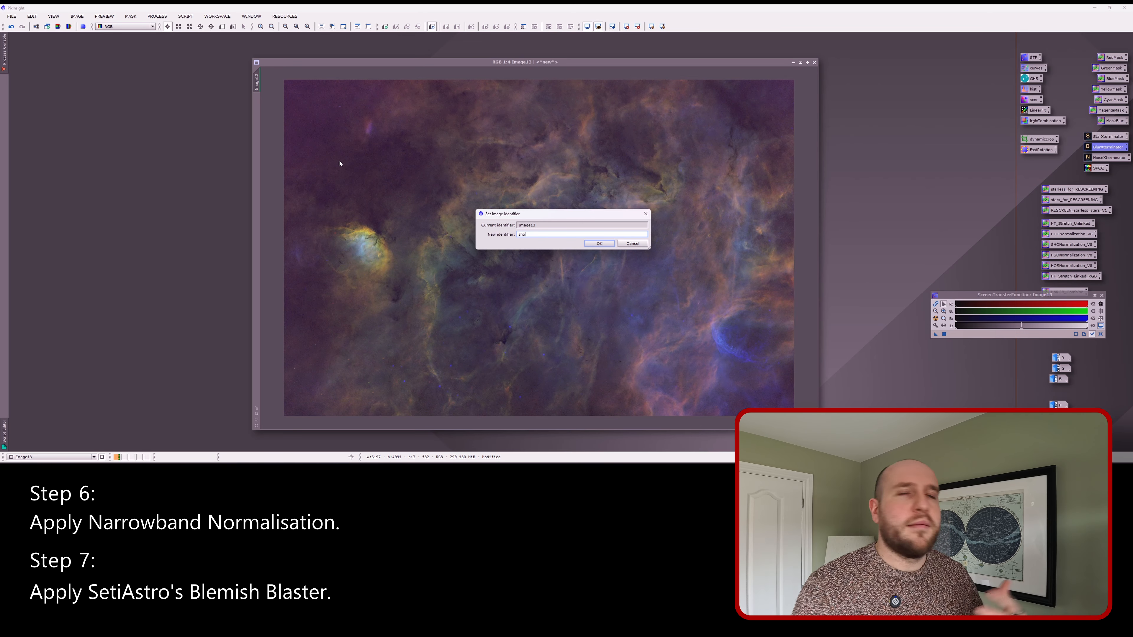
pyautogui.press('Return')
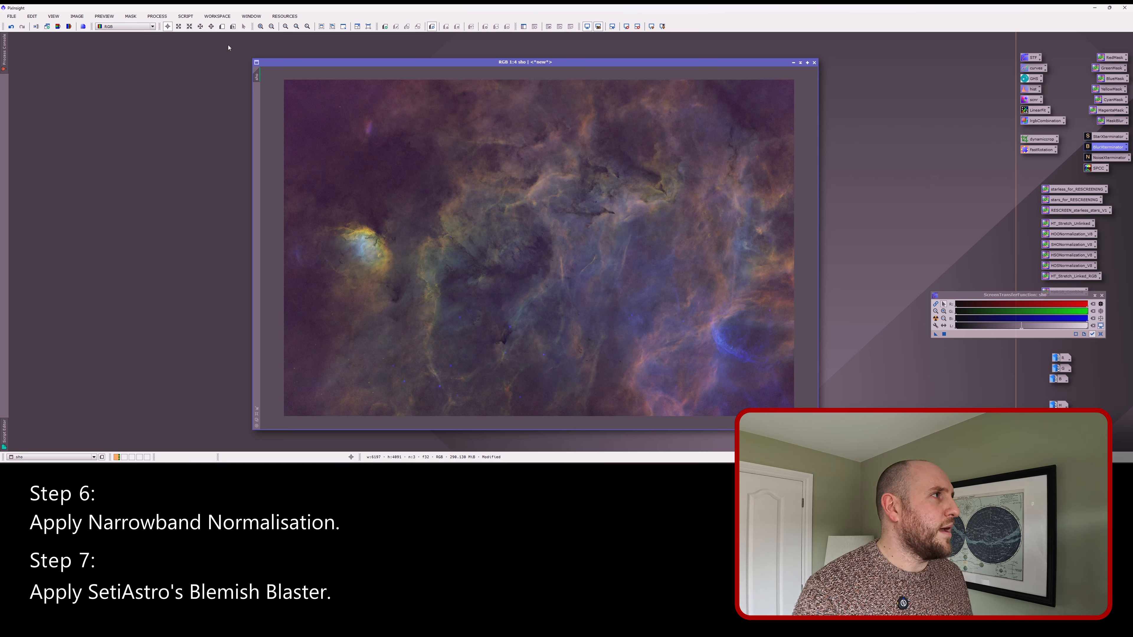
# Step: Open SetiAstro's Blemish Blaster script on the sho image and auto-stretch its preview
pyautogui.click(184, 16)
pyautogui.moveTo(210, 132)
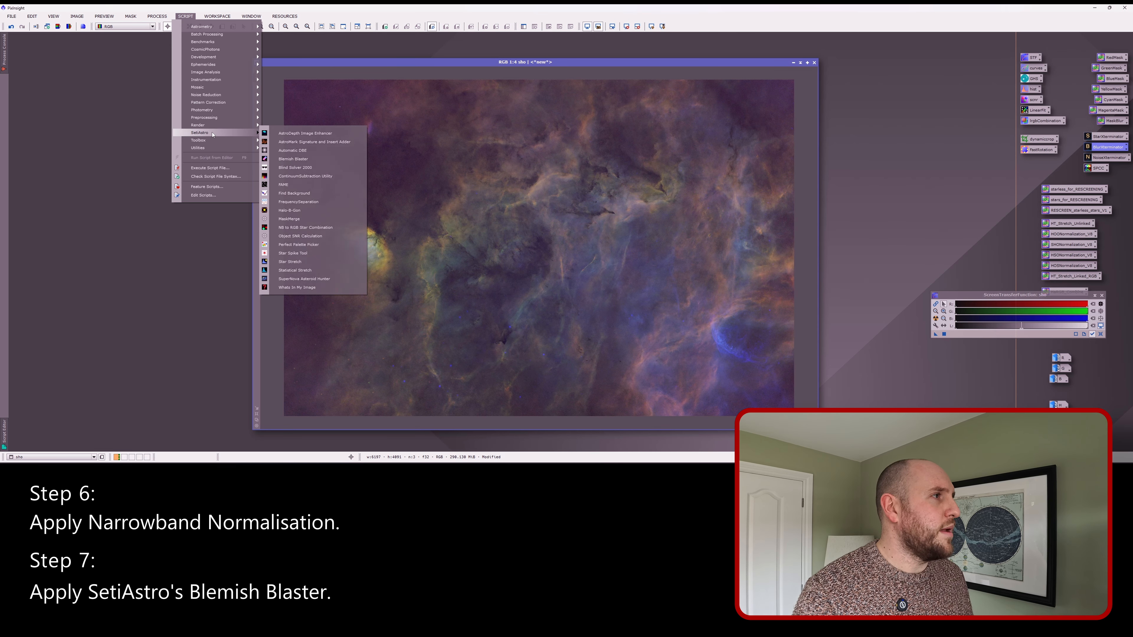
pyautogui.click(303, 159)
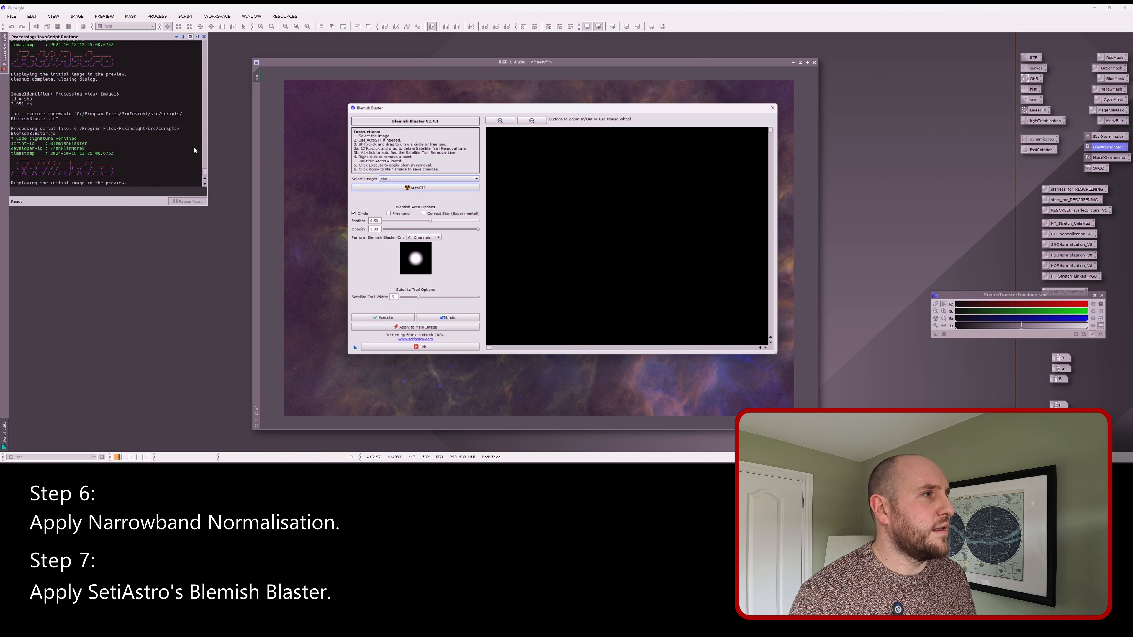
pyautogui.click(406, 185)
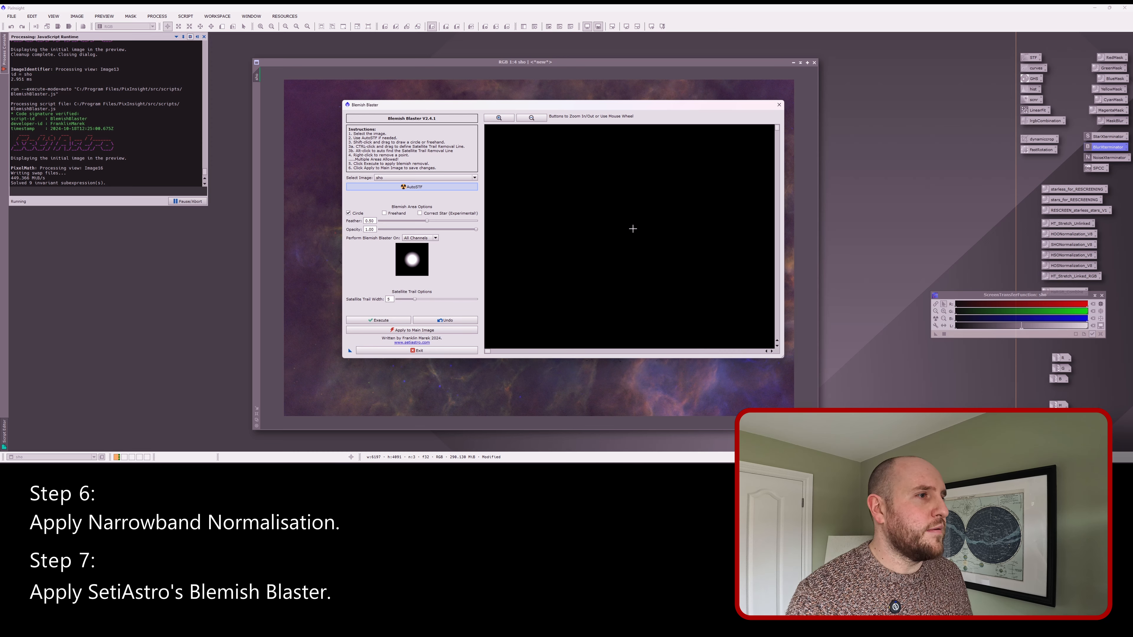
# Step: Mark the red blemish in the dark area beside the nebula with a tight circle centred on it and execute the blemish removal
pyautogui.click(539, 119)
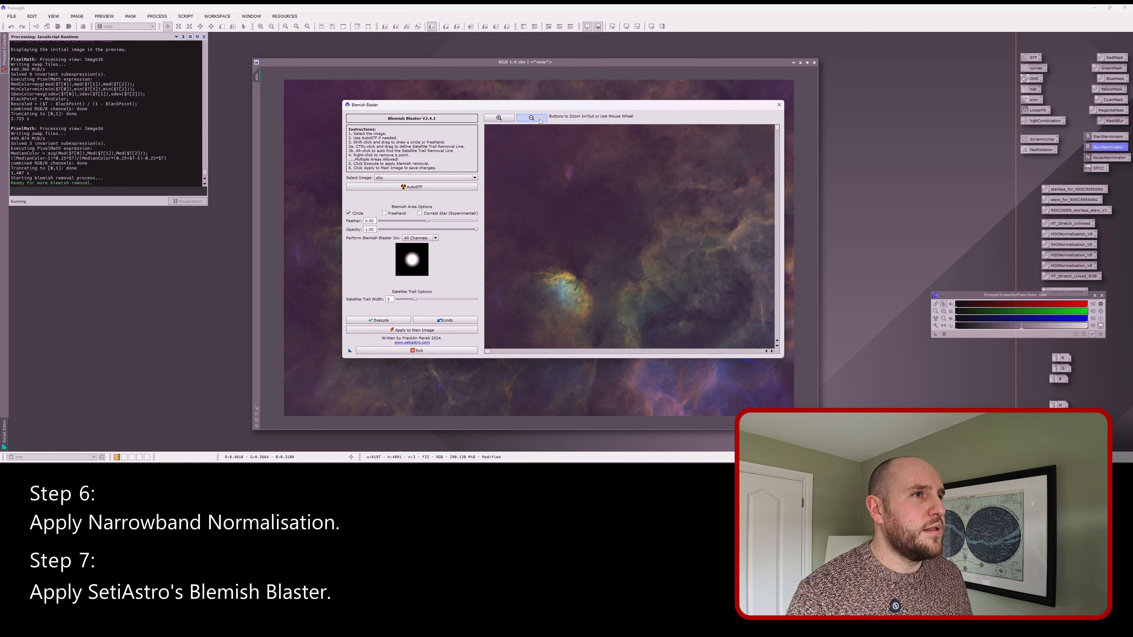
pyautogui.moveTo(778, 129); pyautogui.dragTo(763, 200)
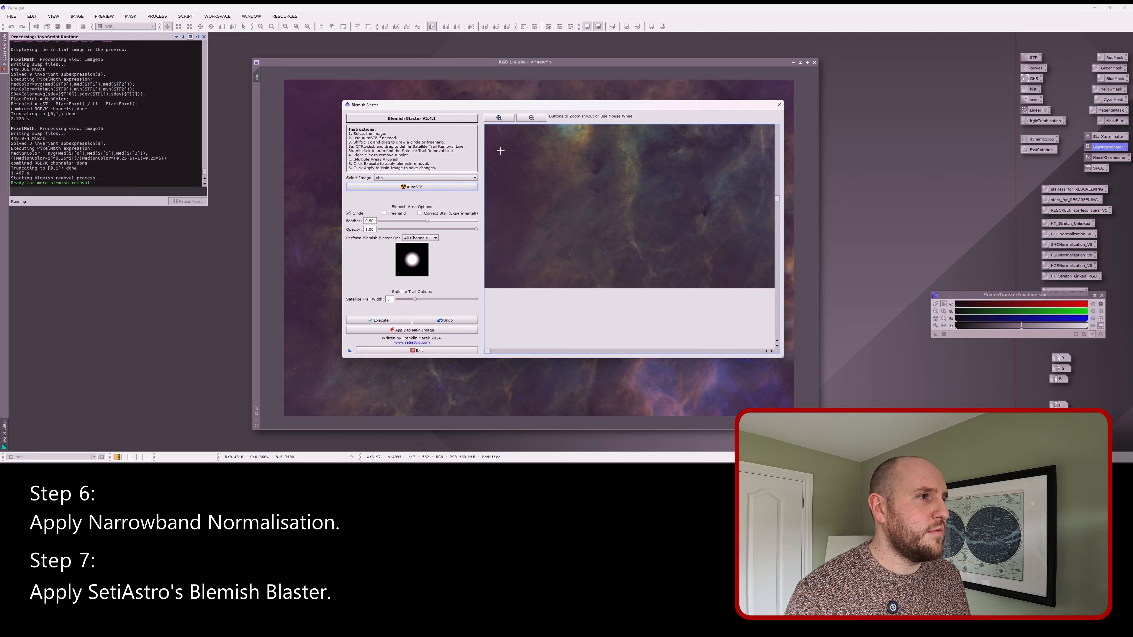
pyautogui.click(499, 118)
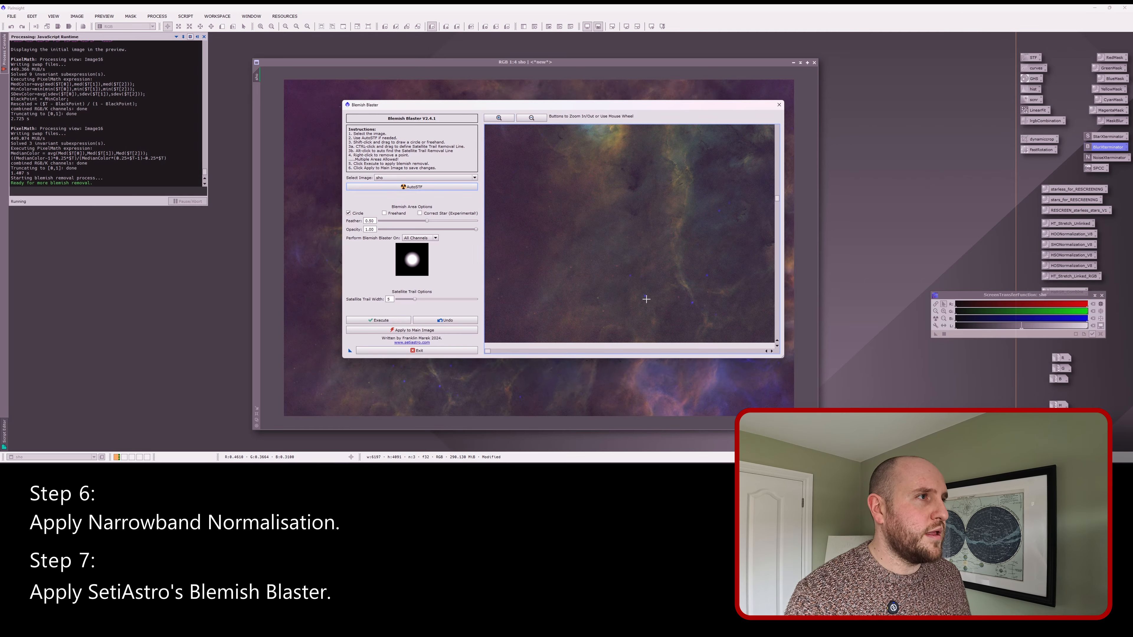
pyautogui.scroll(2, 542, 177)
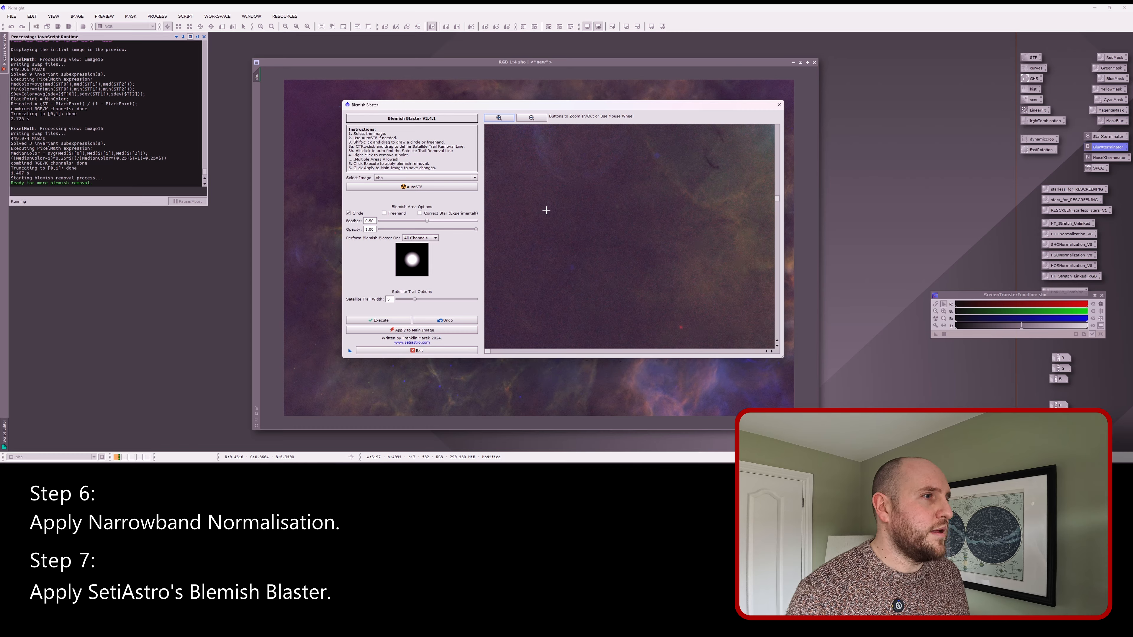
pyautogui.moveTo(574, 261); pyautogui.dragTo(650, 170)
pyautogui.moveTo(675, 224); pyautogui.dragTo(684, 232)
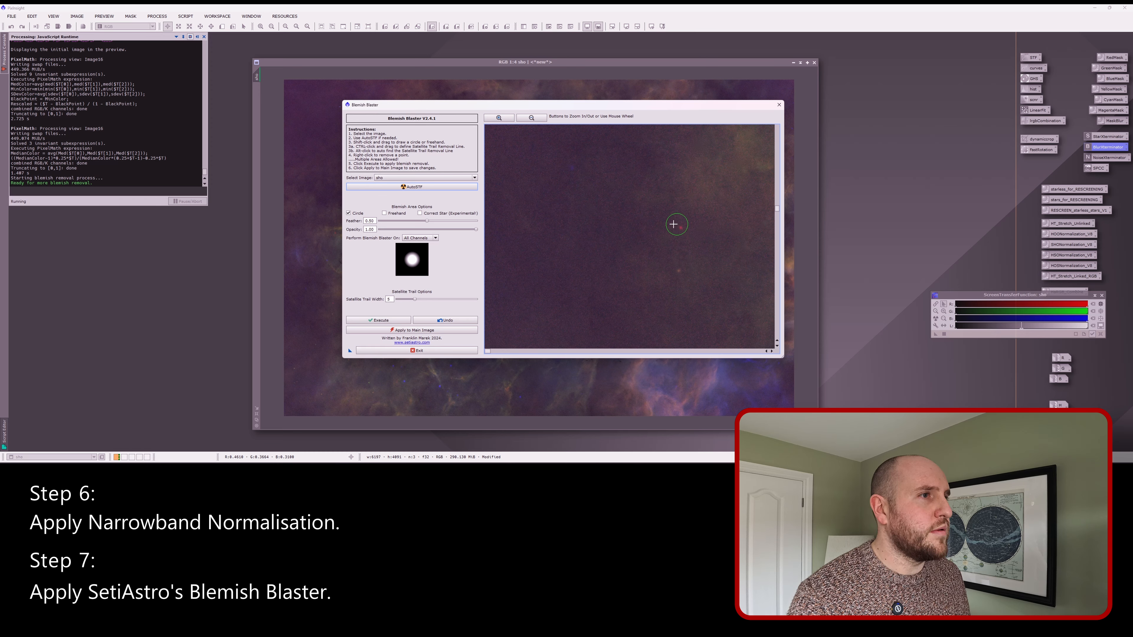
pyautogui.rightClick(676, 225)
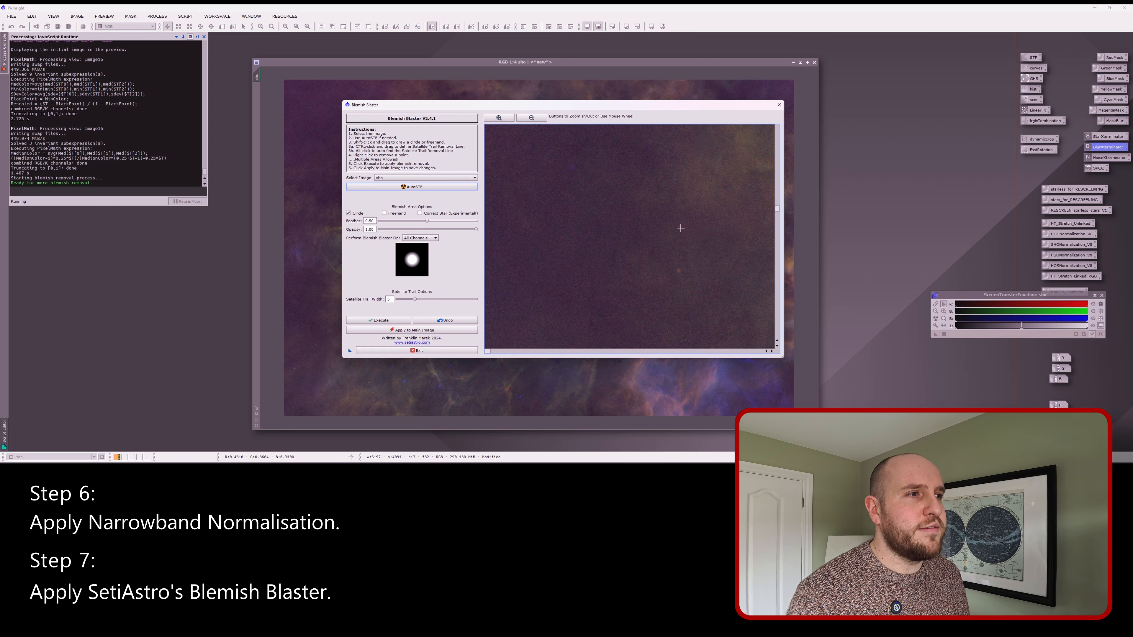
pyautogui.moveTo(681, 227); pyautogui.dragTo(677, 238)
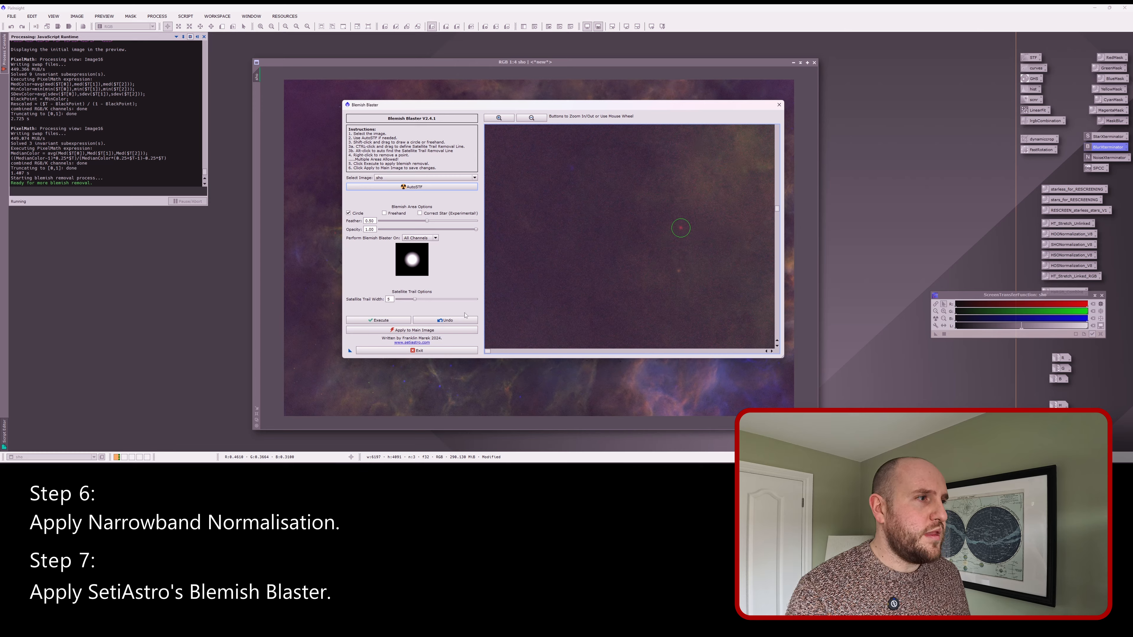
pyautogui.click(402, 320)
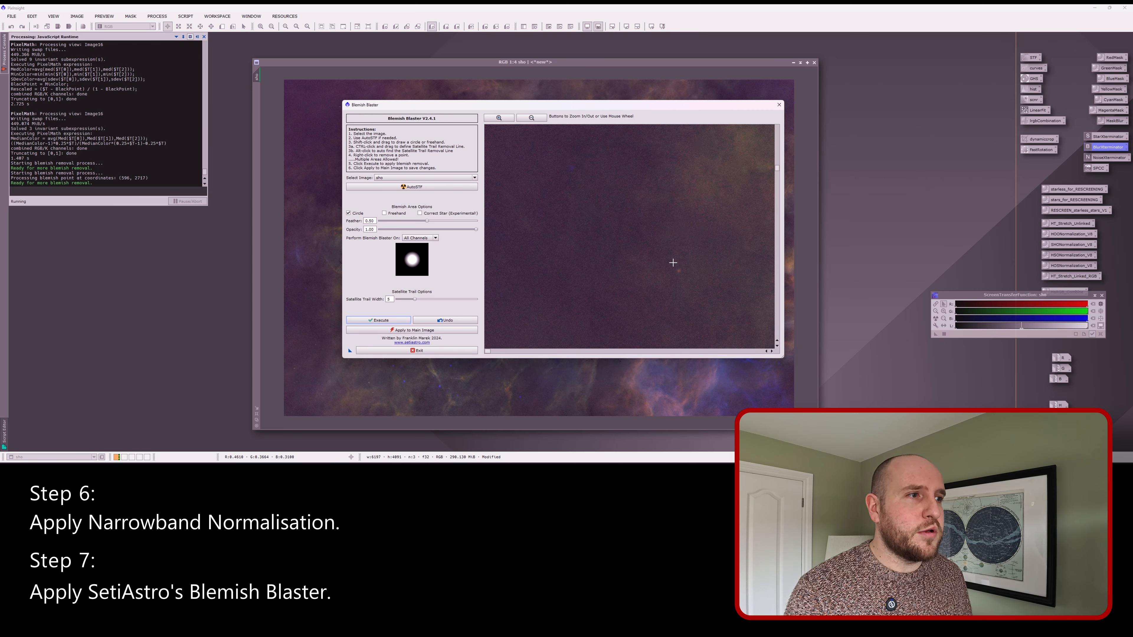
# Step: Circle the faint spot just below the removed red blemish and another small spot nearby, executing the removal for each
pyautogui.moveTo(678, 270); pyautogui.dragTo(684, 274)
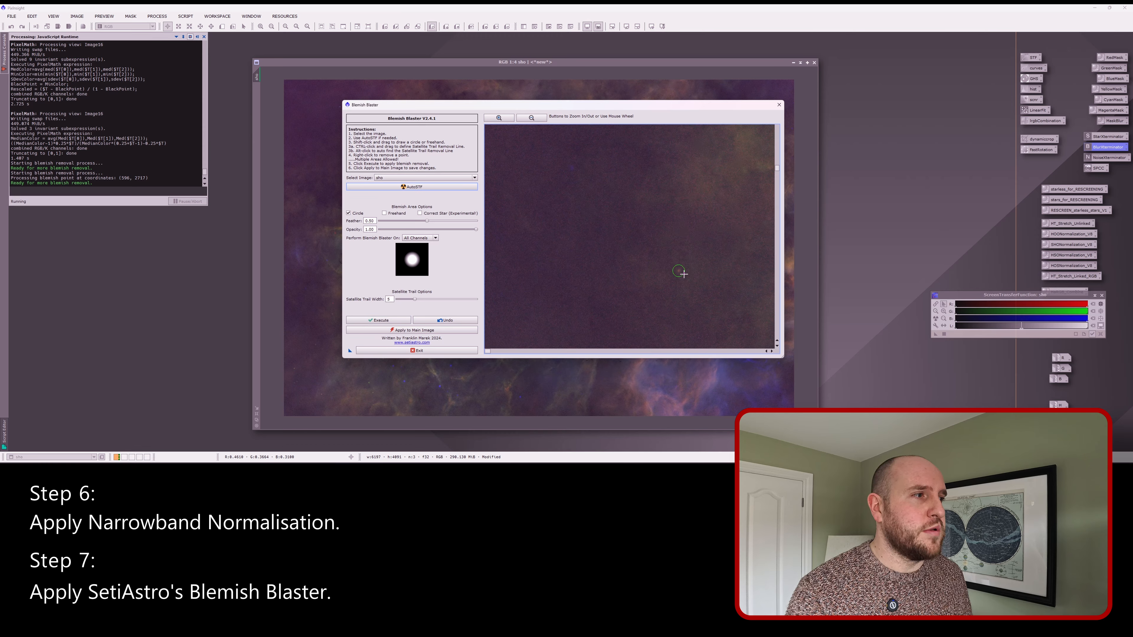
pyautogui.click(378, 320)
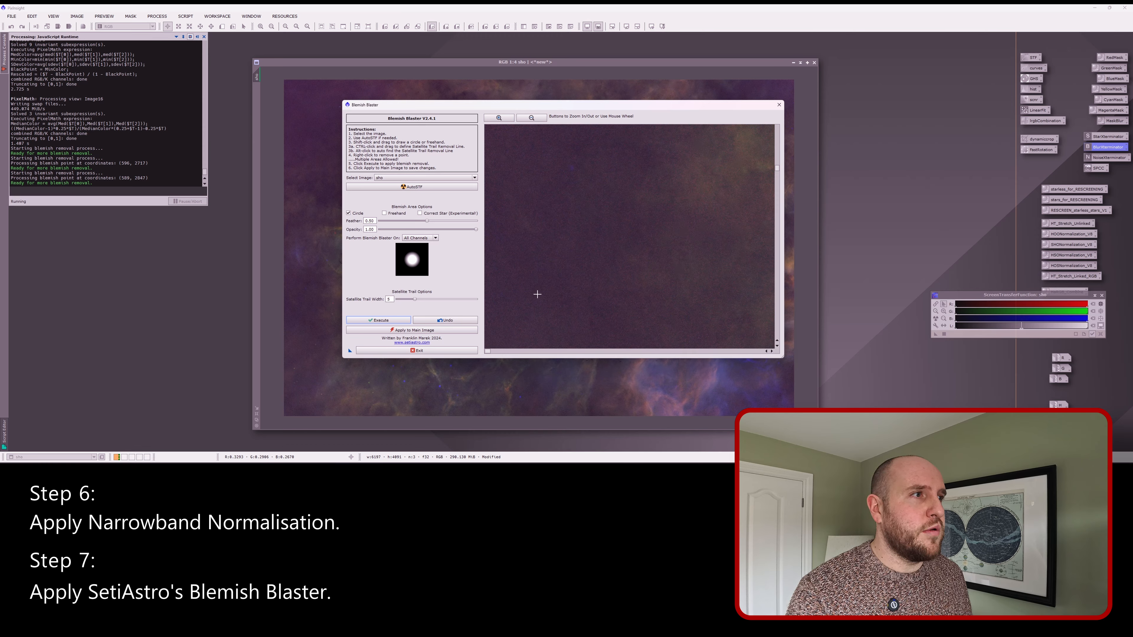
pyautogui.moveTo(571, 166); pyautogui.dragTo(577, 172)
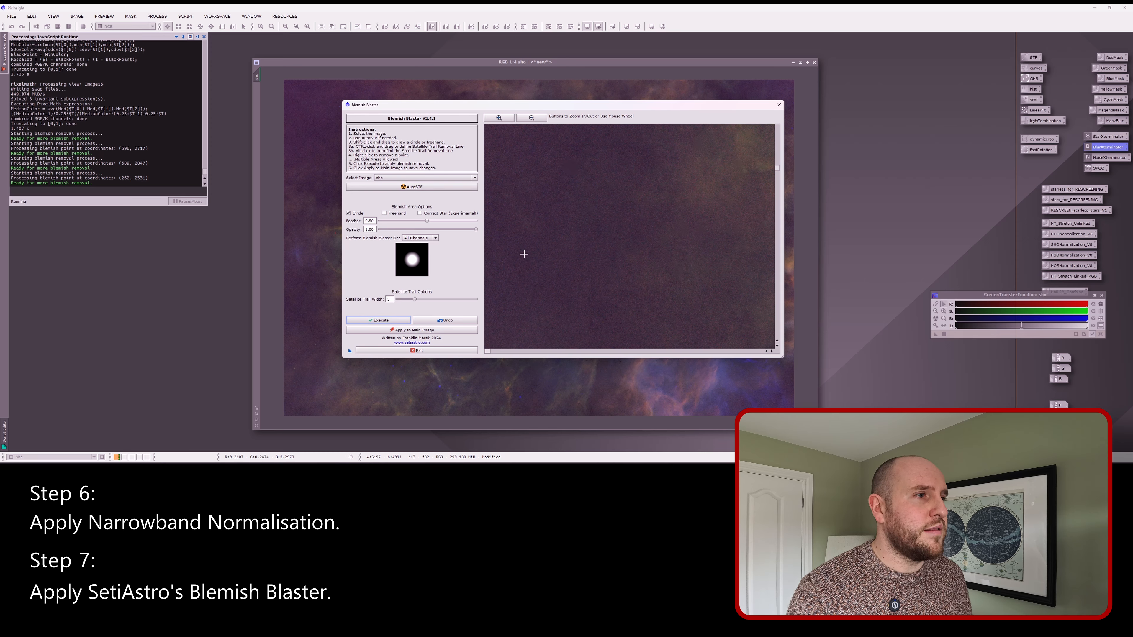
# Step: Circle the isolated faint spot in the dark purple area of the Blemish Blaster preview and execute its removal
pyautogui.scroll(-2, 608, 270)
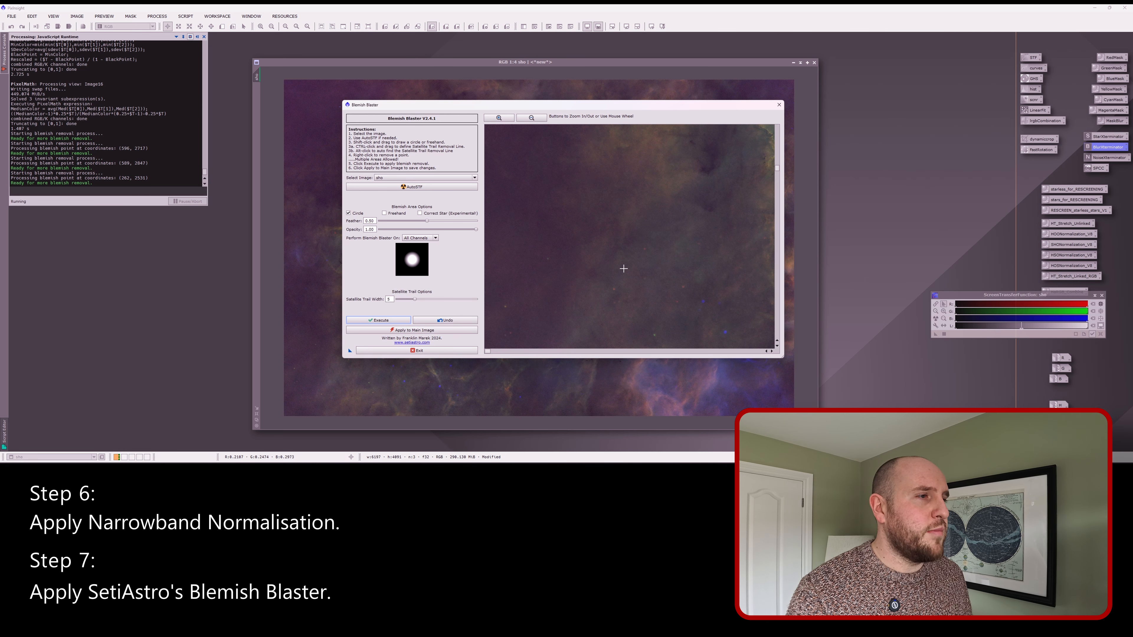
pyautogui.scroll(2, 546, 262)
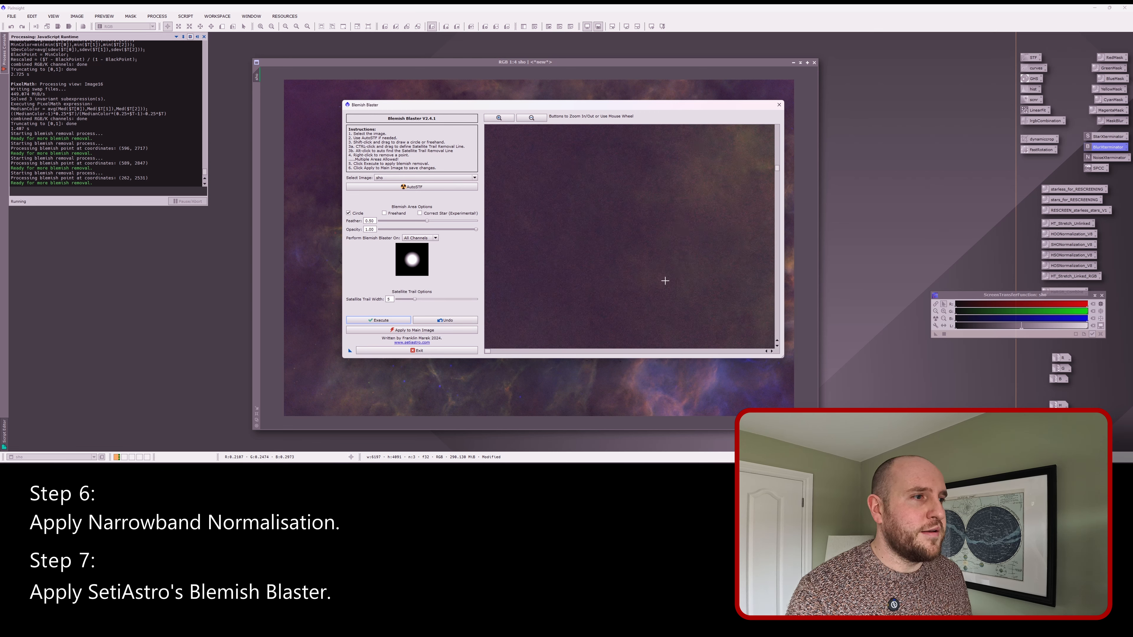
pyautogui.moveTo(776, 168); pyautogui.dragTo(767, 203)
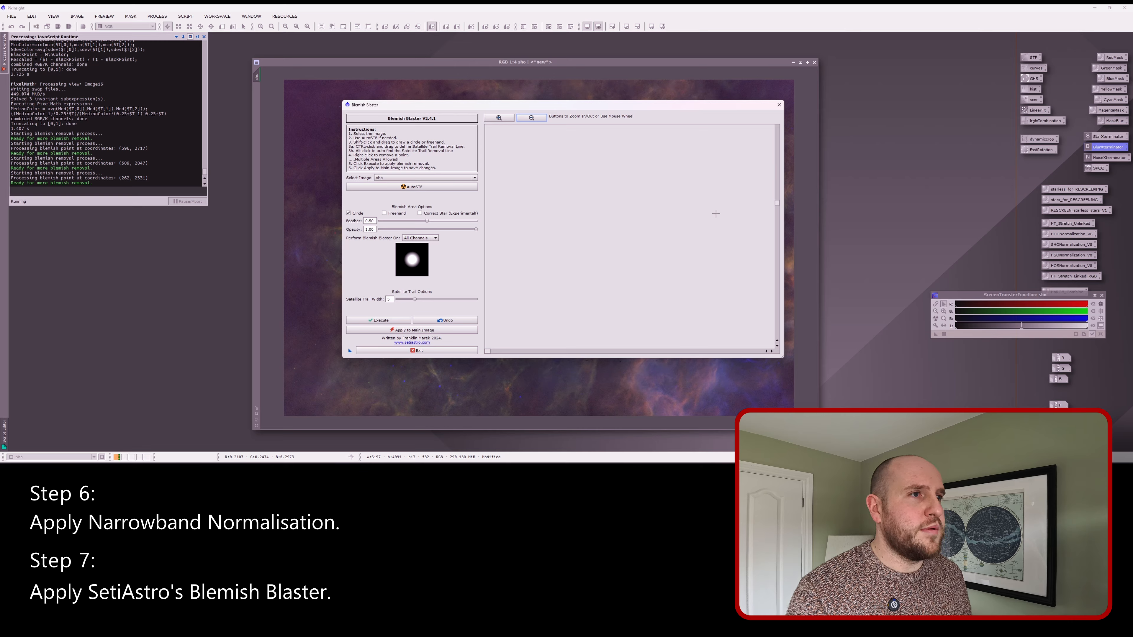
pyautogui.moveTo(775, 197); pyautogui.dragTo(776, 173)
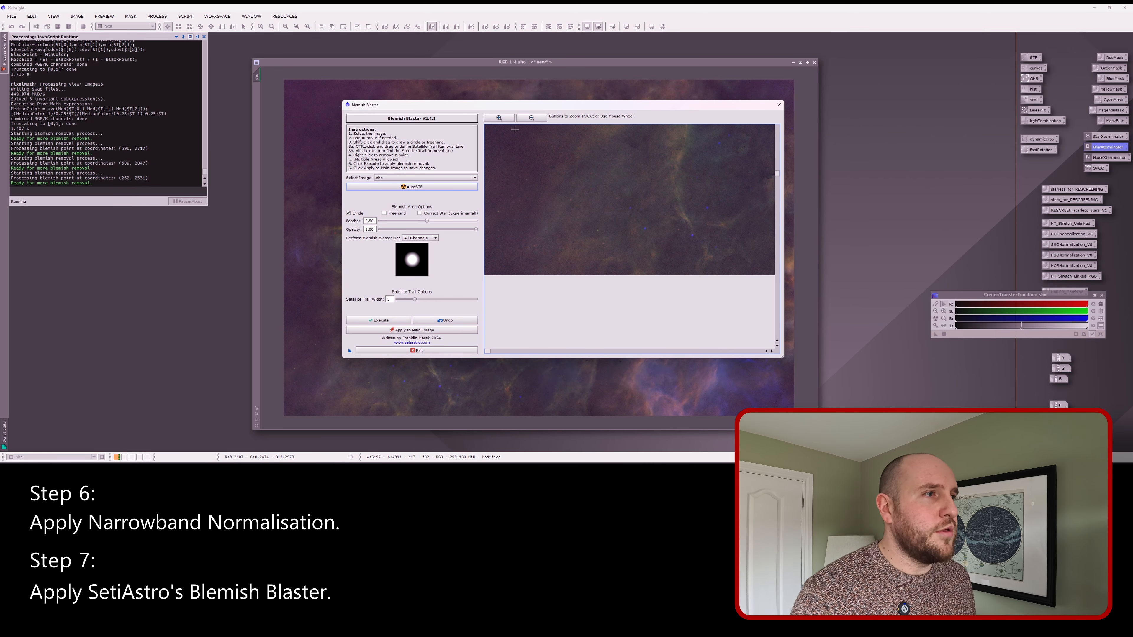
pyautogui.click(512, 119)
pyautogui.click(512, 120)
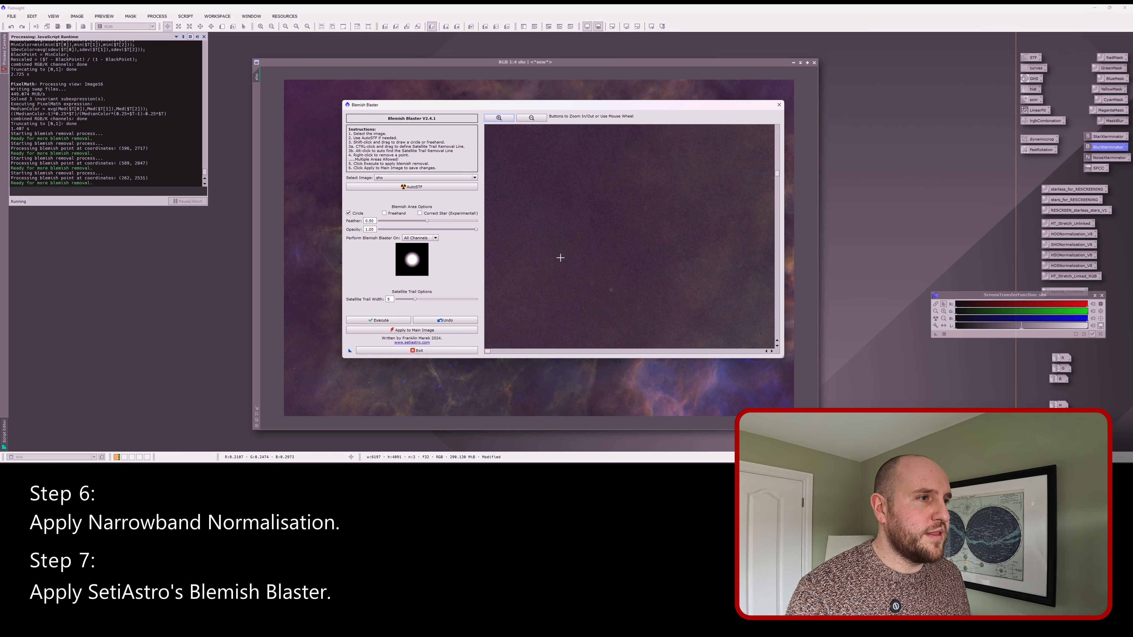
pyautogui.moveTo(611, 292); pyautogui.dragTo(614, 293)
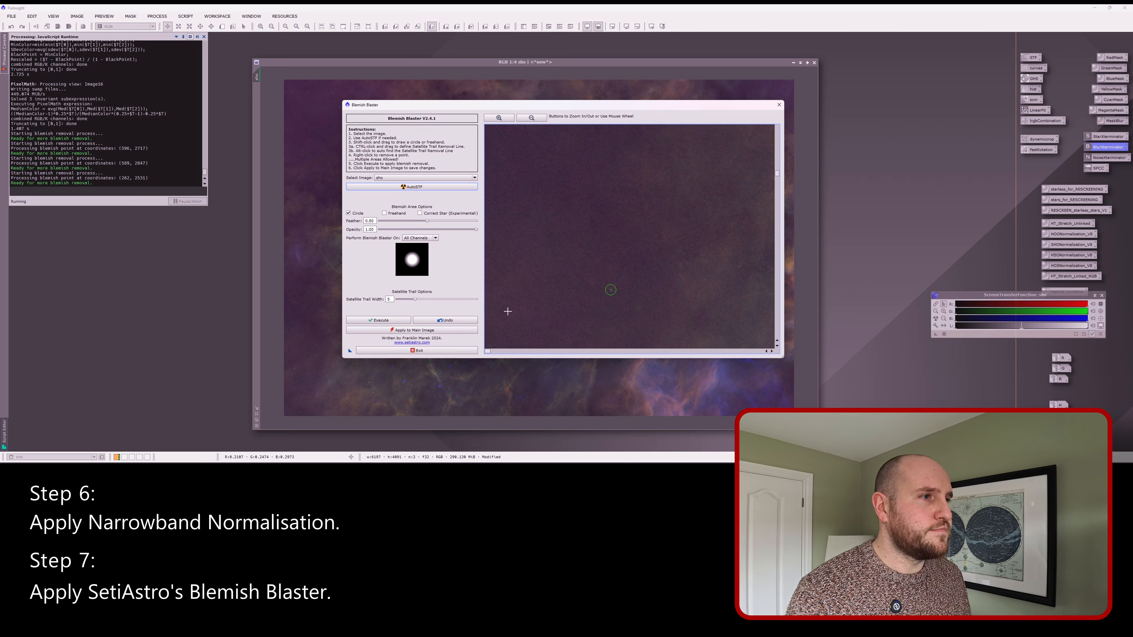
pyautogui.click(404, 324)
pyautogui.click(401, 321)
# Step: Circle several more star remnants across the preview and execute the blemish removal on them
pyautogui.moveTo(639, 288)
pyautogui.mouseDown()
pyautogui.moveTo(639, 173)
pyautogui.moveTo(604, 187)
pyautogui.mouseUp()
pyautogui.click(401, 321)
pyautogui.moveTo(619, 225); pyautogui.dragTo(623, 228)
pyautogui.moveTo(744, 179); pyautogui.dragTo(748, 183)
pyautogui.moveTo(620, 273); pyautogui.dragTo(624, 277)
pyautogui.moveTo(555, 249); pyautogui.dragTo(559, 254)
pyautogui.moveTo(741, 183); pyautogui.dragTo(556, 184)
pyautogui.moveTo(732, 219); pyautogui.dragTo(735, 223)
pyautogui.click(378, 321)
# Step: Remove the last marked blemishes, apply the removal to the main sho image, and close Blemish Blaster
pyautogui.moveTo(582, 193); pyautogui.dragTo(626, 299)
pyautogui.moveTo(598, 221); pyautogui.dragTo(604, 227)
pyautogui.click(378, 320)
pyautogui.moveTo(692, 324)
pyautogui.mouseDown()
pyautogui.moveTo(556, 276)
pyautogui.moveTo(733, 220)
pyautogui.mouseUp()
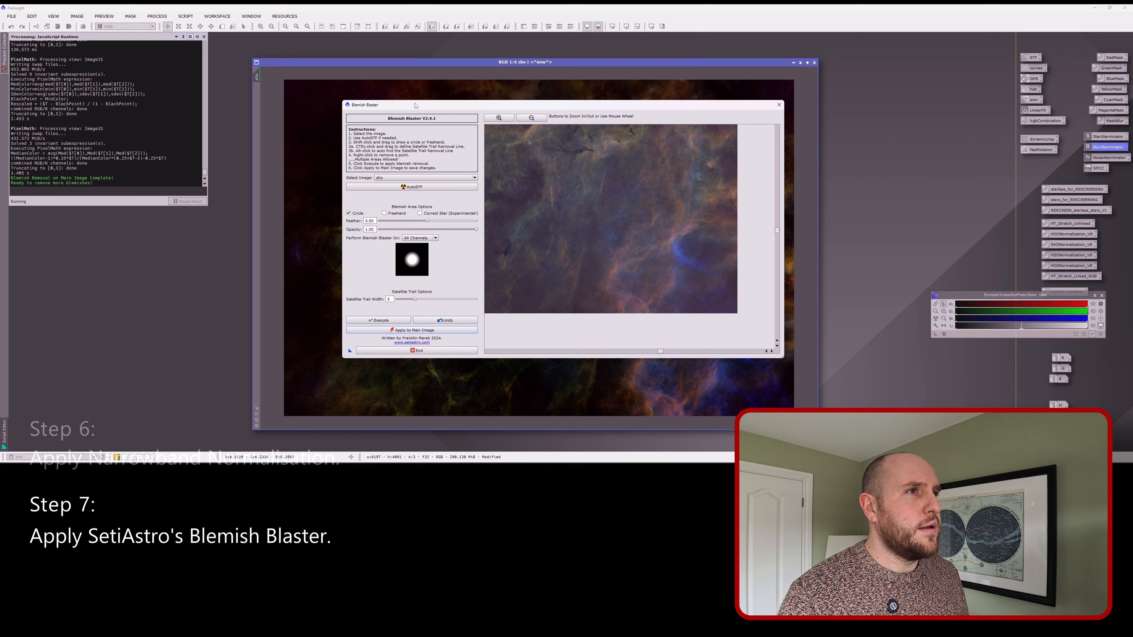
pyautogui.click(779, 105)
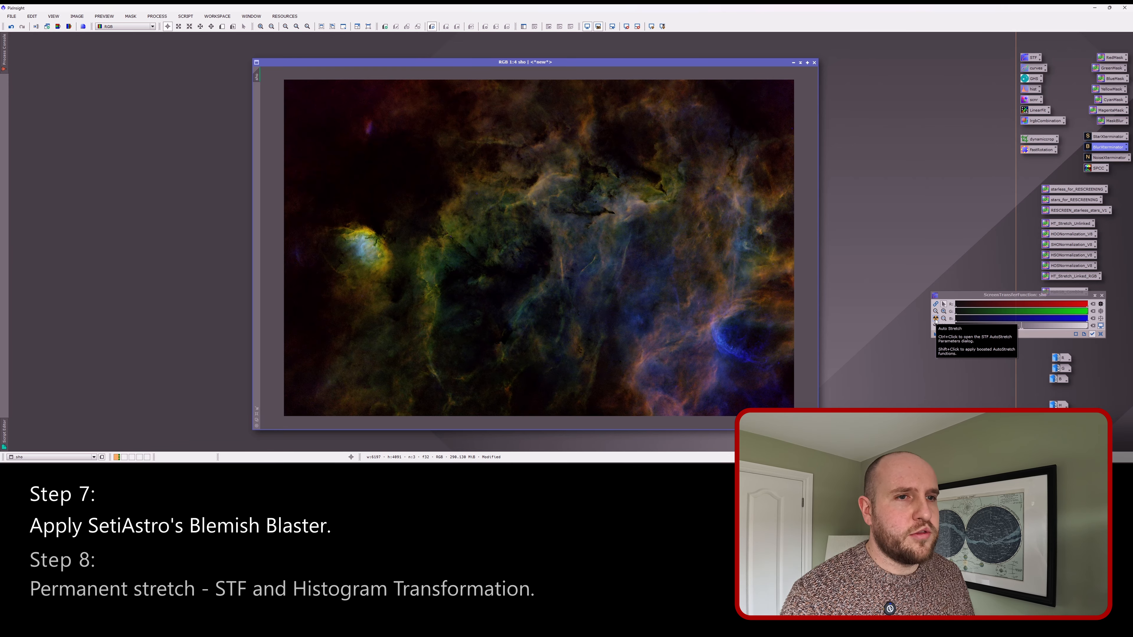
# Step: Reset the screen stretch of the sho image and auto-stretch it again with ScreenTransferFunction
pyautogui.click(1100, 333)
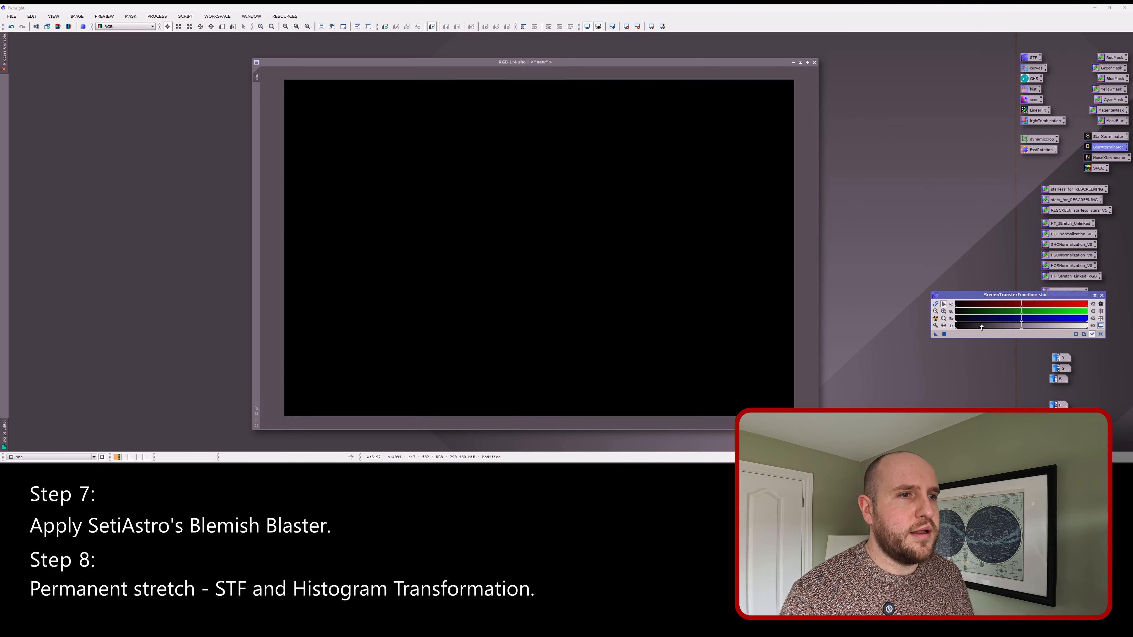
pyautogui.click(935, 318)
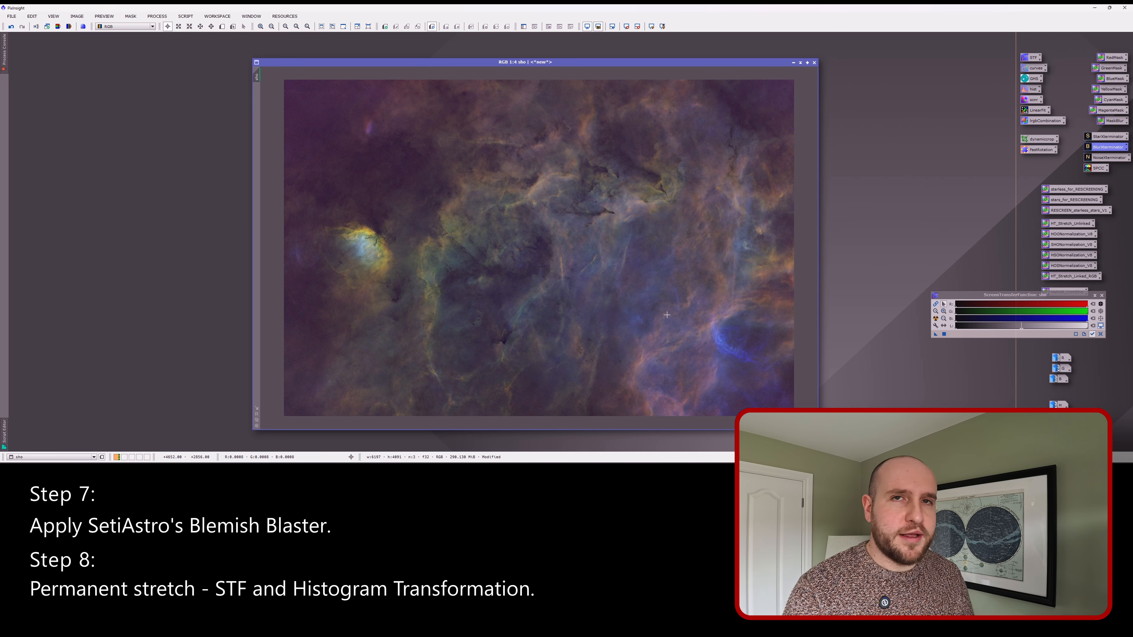
pyautogui.click(1100, 334)
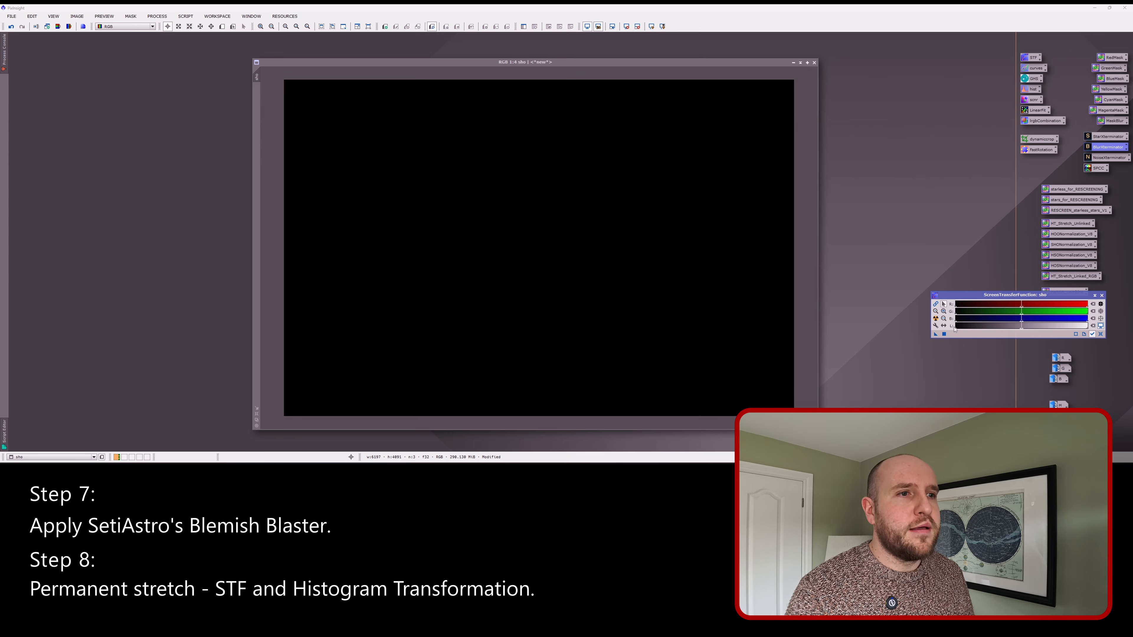
pyautogui.click(936, 318)
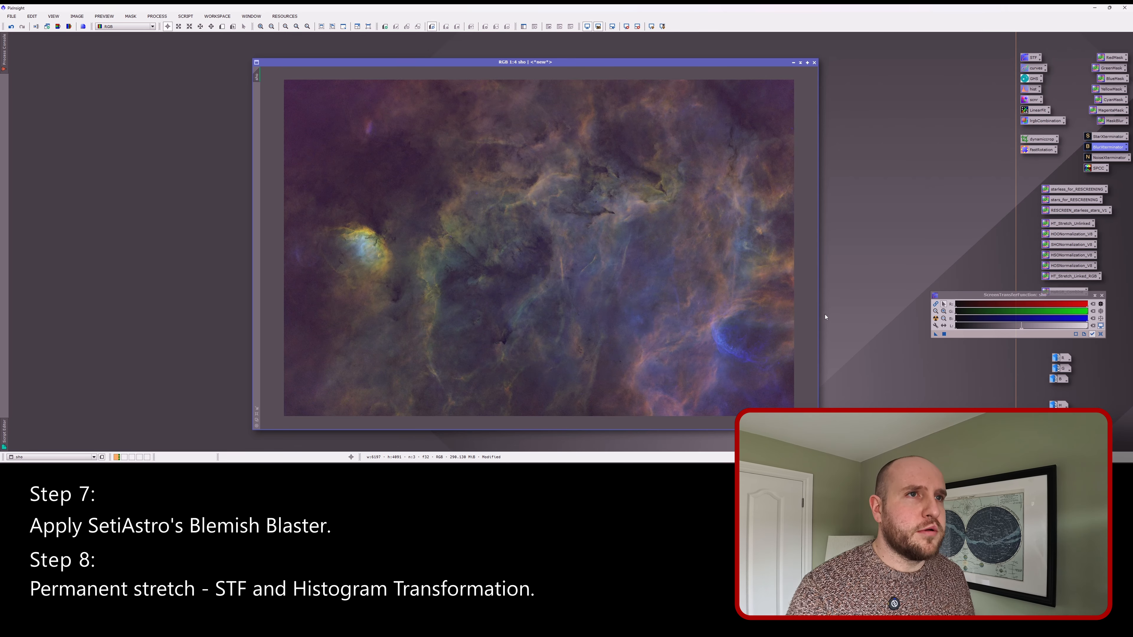
# Step: Open HistogramTransformation for the sho view with its real-time preview and transfer the screen stretch settings into it
pyautogui.doubleClick(1033, 90)
pyautogui.moveTo(890, 141); pyautogui.dragTo(922, 79)
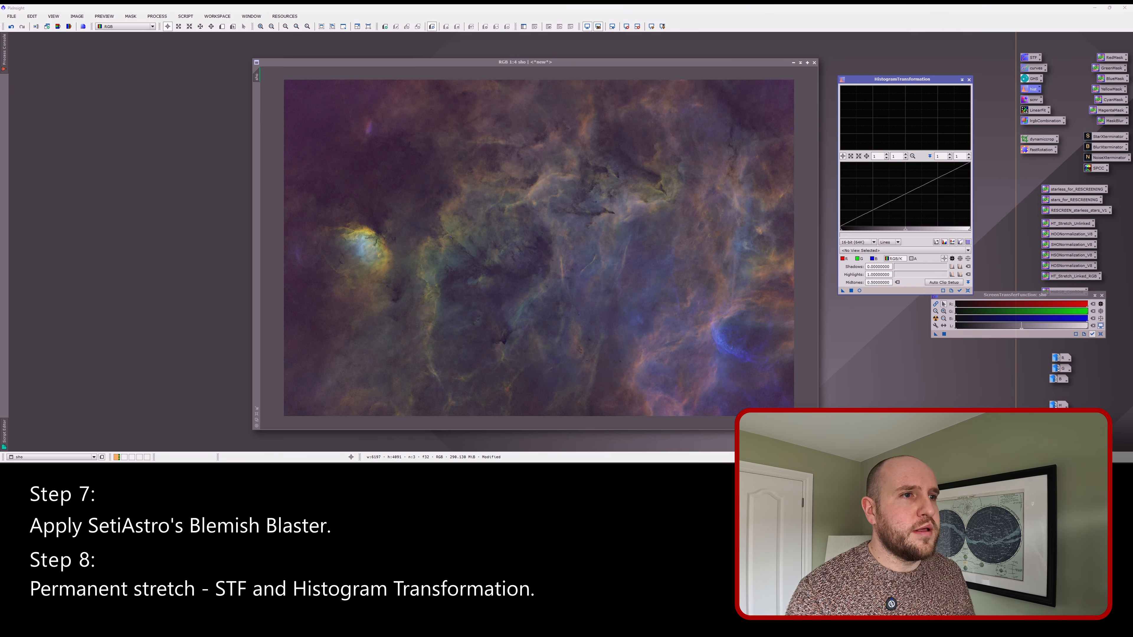
pyautogui.click(860, 251)
pyautogui.click(851, 300)
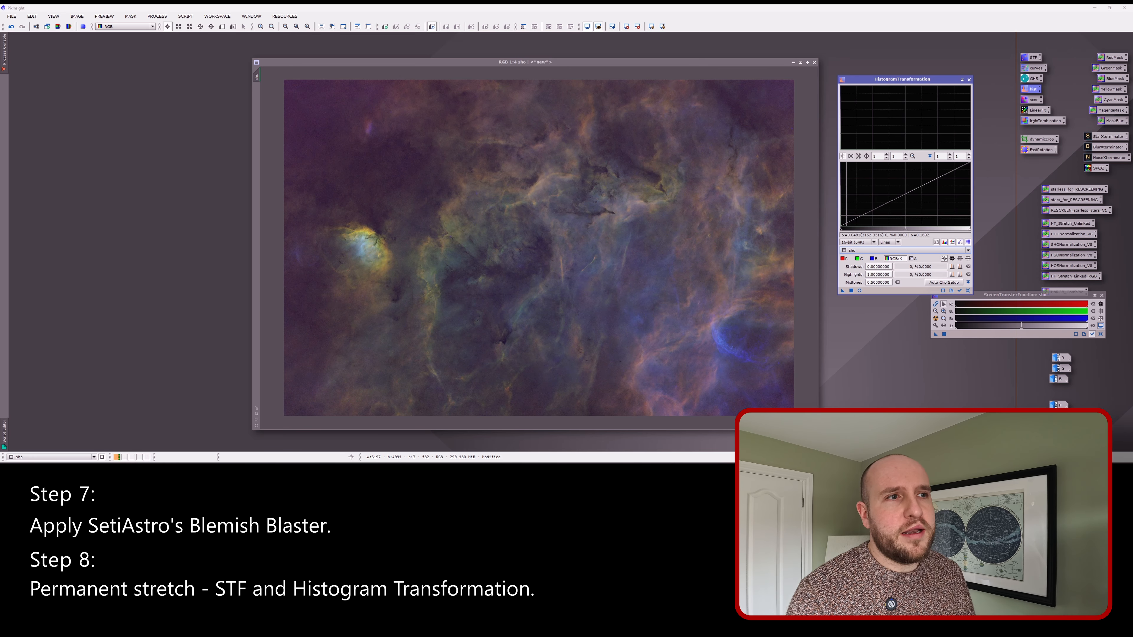
pyautogui.click(859, 291)
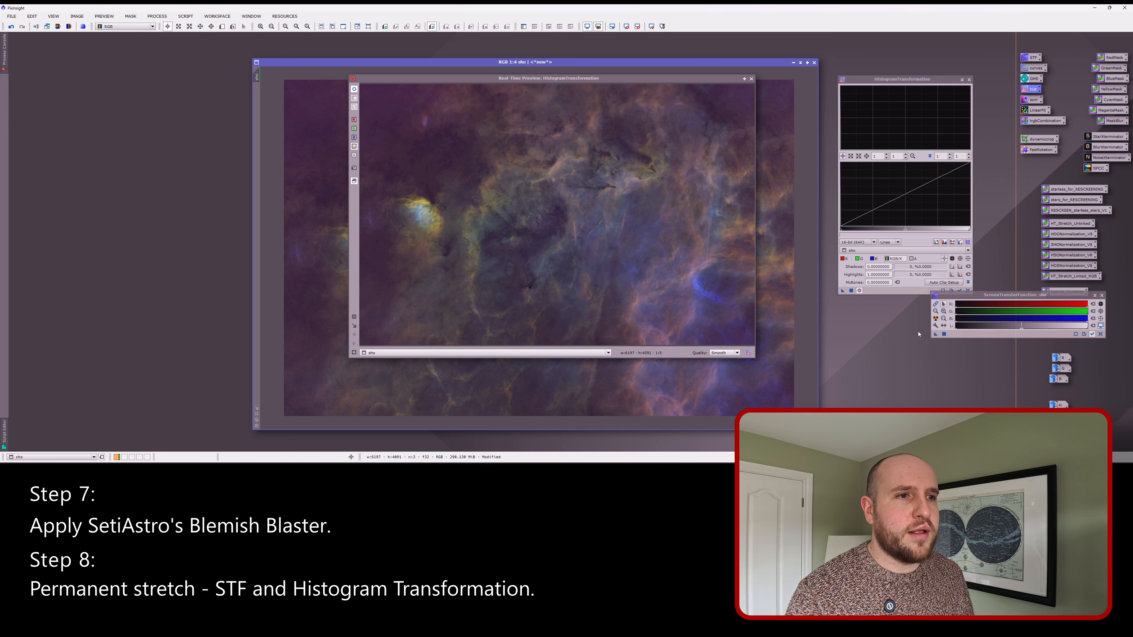
pyautogui.moveTo(935, 335); pyautogui.dragTo(896, 289)
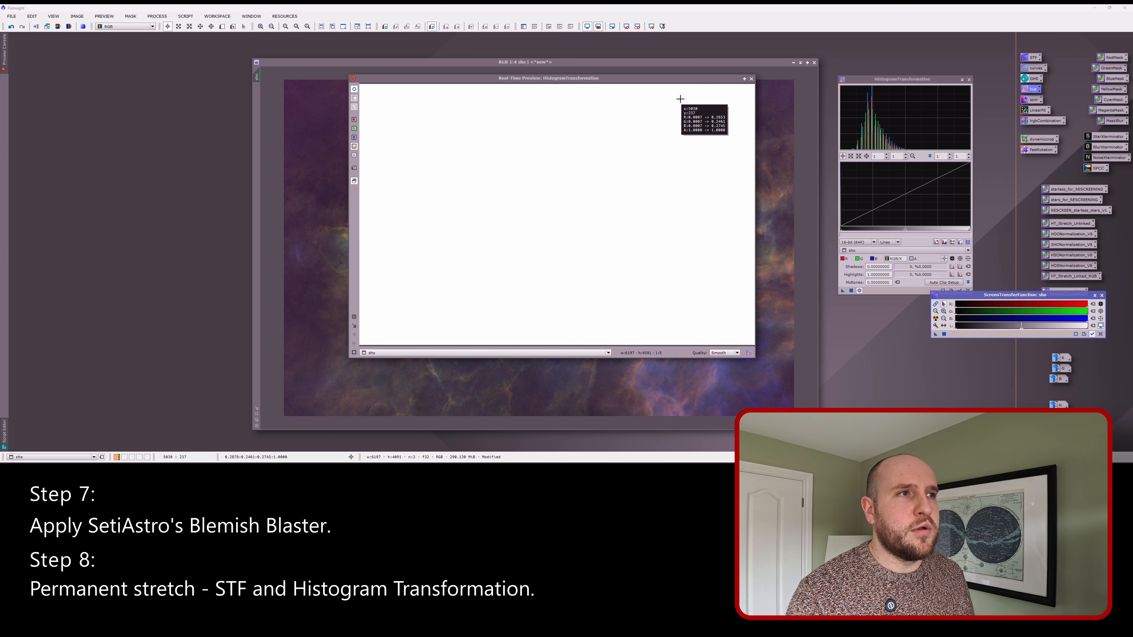
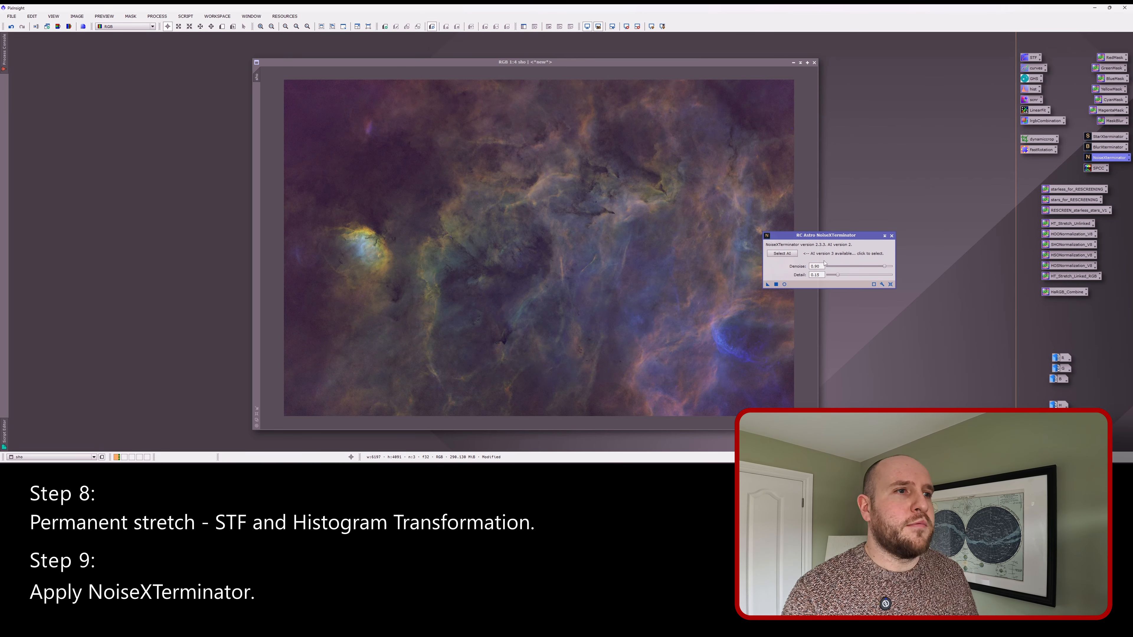
# Step: Set NoiseXTerminator's Denoise to 0.62 and apply it to the sho image
pyautogui.click(883, 267)
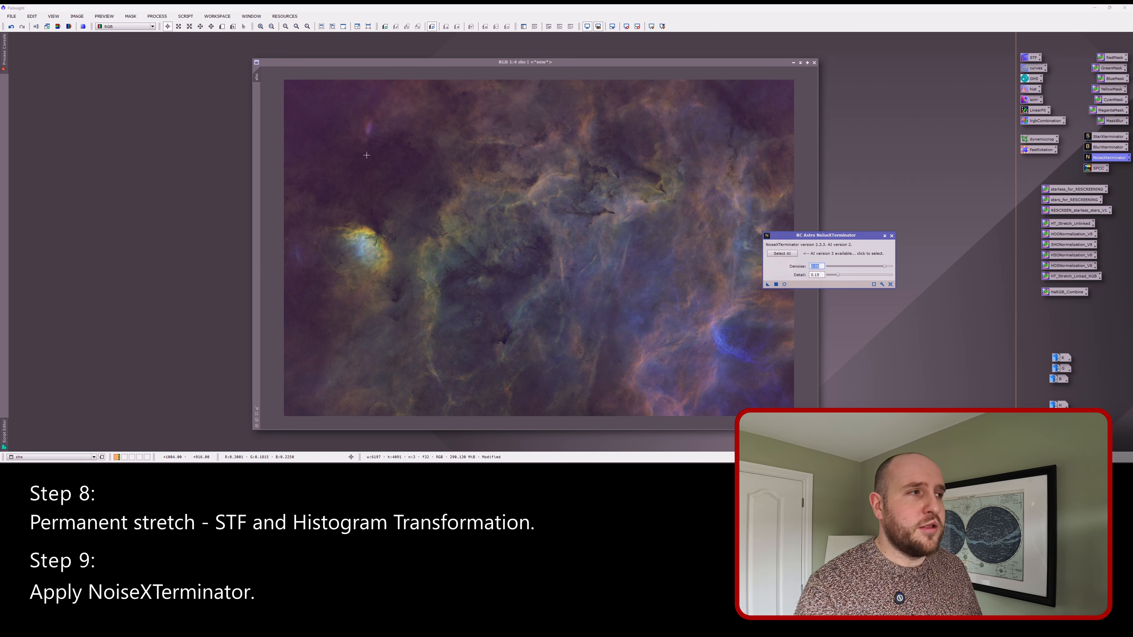
pyautogui.scroll(3, 371, 181)
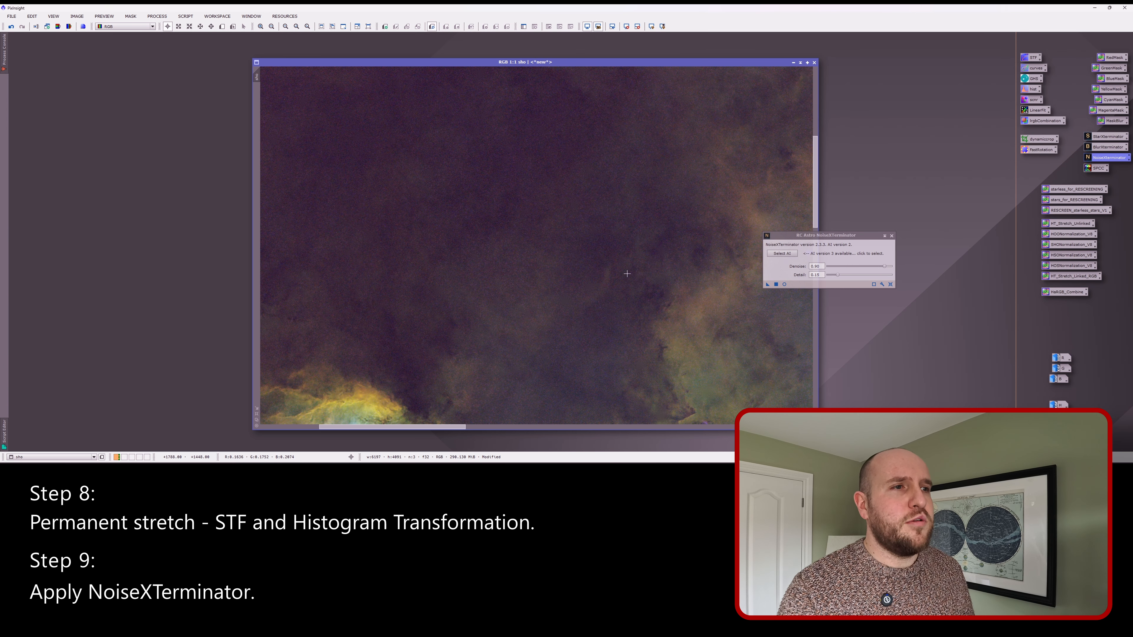
pyautogui.moveTo(835, 235); pyautogui.dragTo(841, 232)
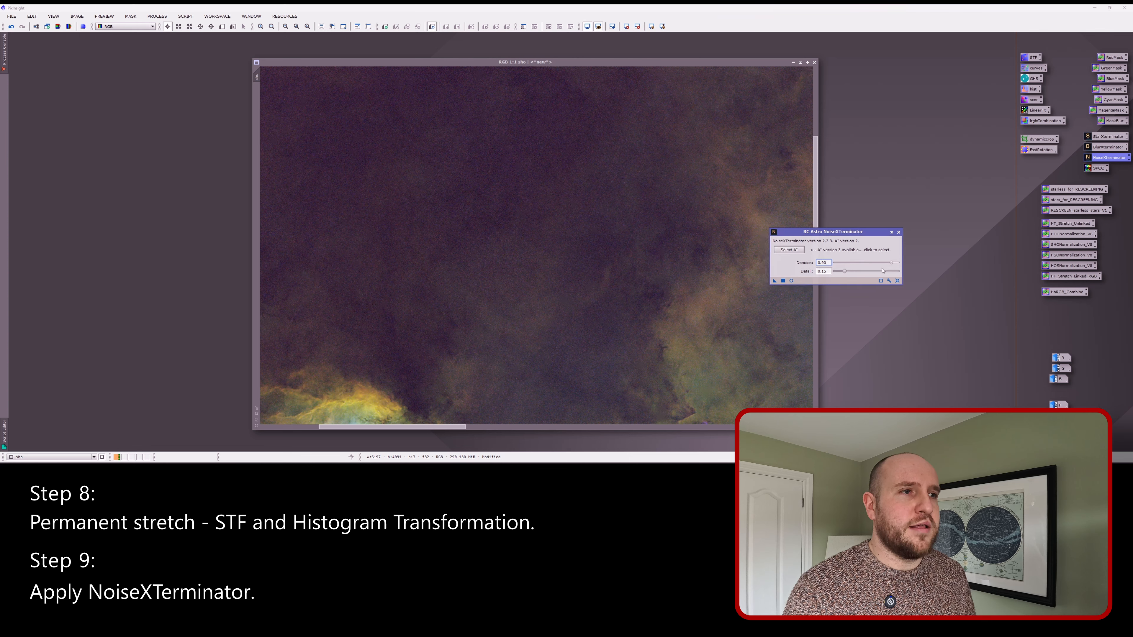
pyautogui.moveTo(891, 263); pyautogui.dragTo(874, 266)
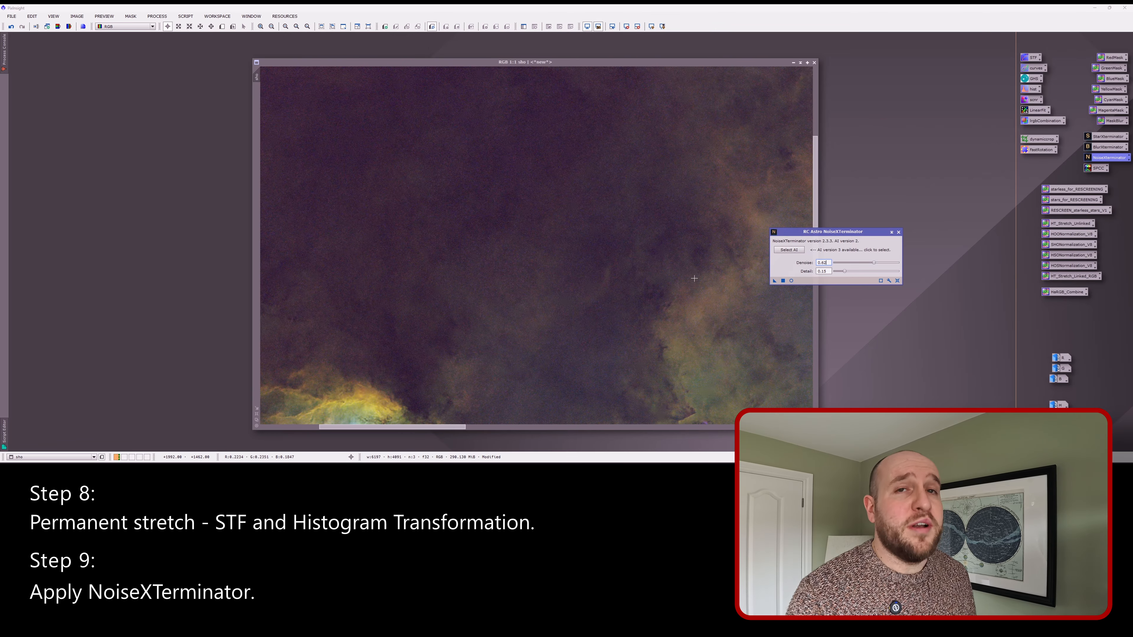
pyautogui.moveTo(815, 152); pyautogui.dragTo(813, 198)
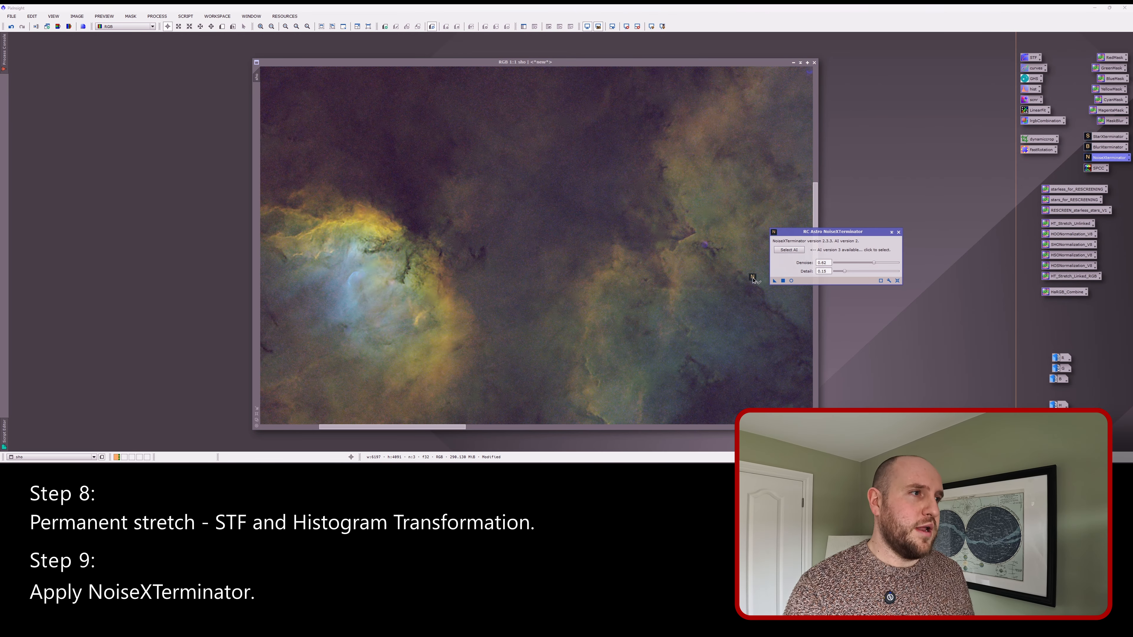
pyautogui.moveTo(774, 280); pyautogui.dragTo(571, 225)
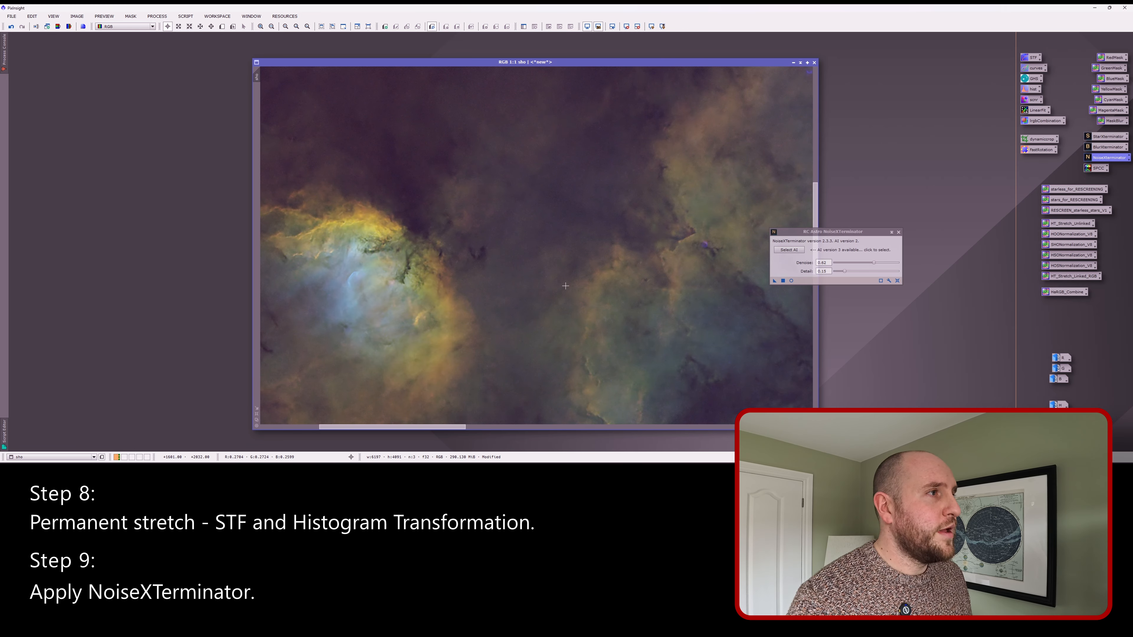
# Step: Compare the sho image before and after noise reduction up close by undoing and redoing it, and close NoiseXTerminator
pyautogui.click(11, 27)
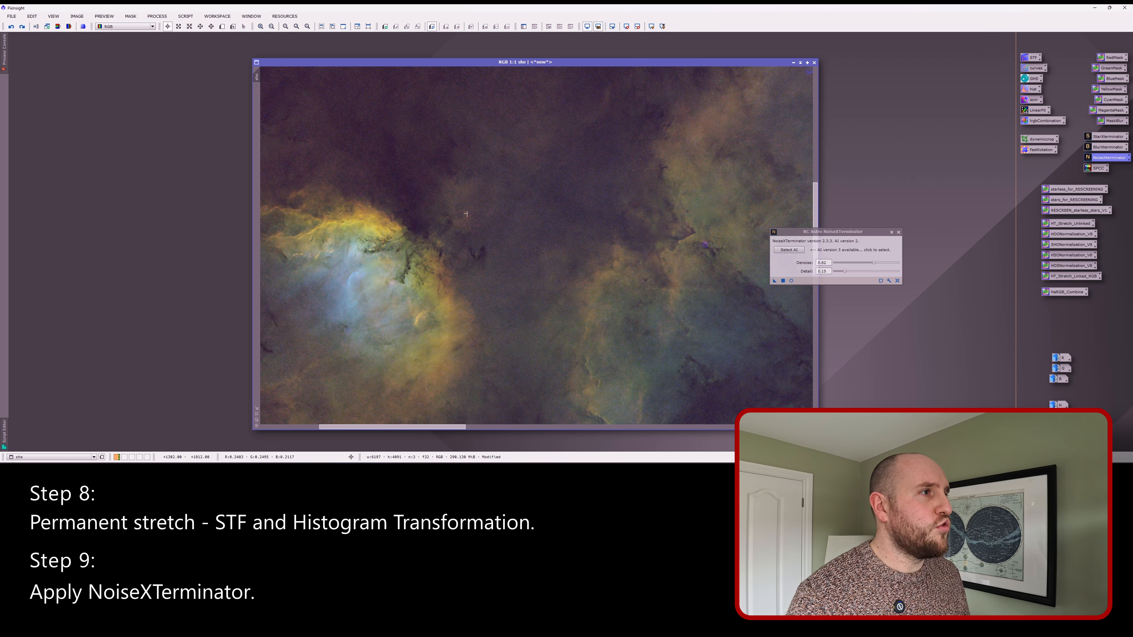
pyautogui.scroll(1, 463, 173)
pyautogui.scroll(1, 463, 173)
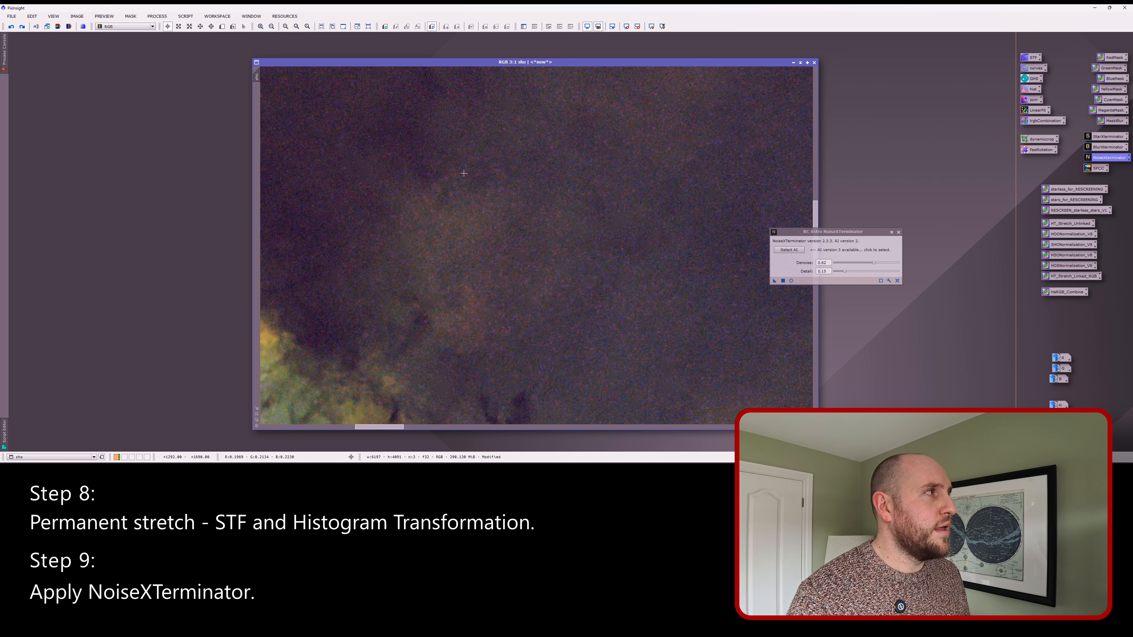
pyautogui.click(21, 27)
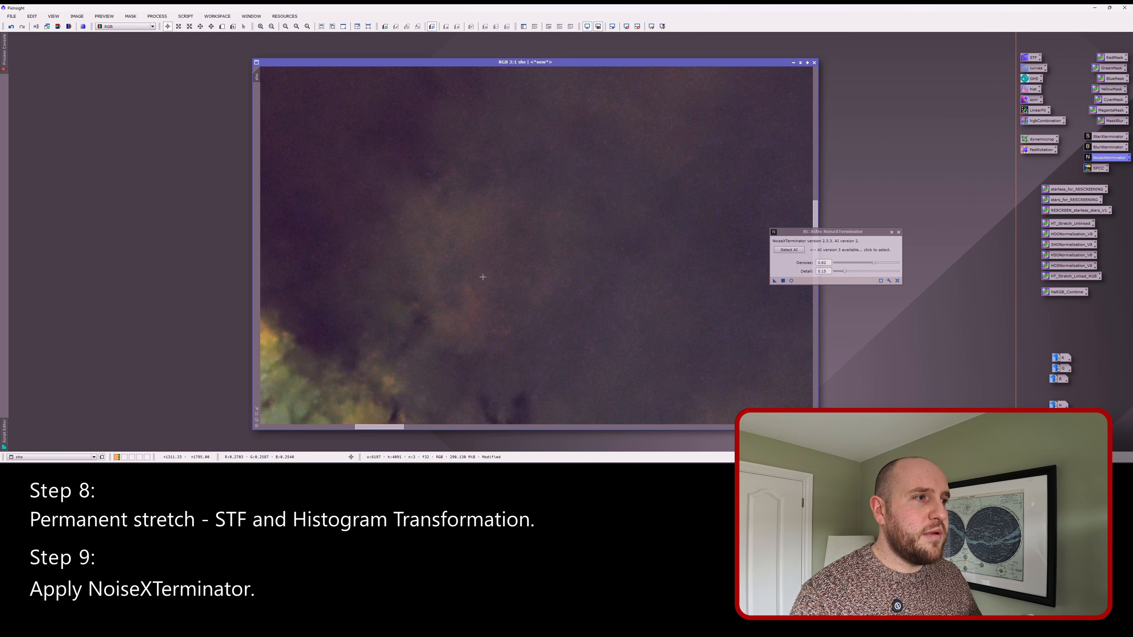
pyautogui.scroll(-1, 483, 277)
pyautogui.scroll(-4, 482, 277)
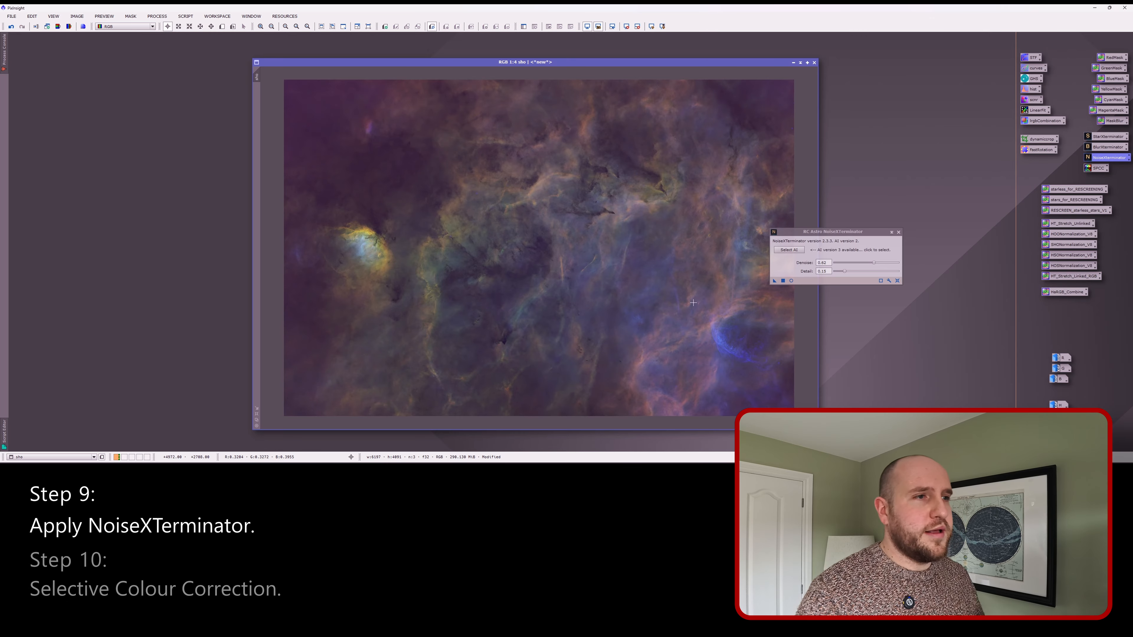
pyautogui.click(898, 232)
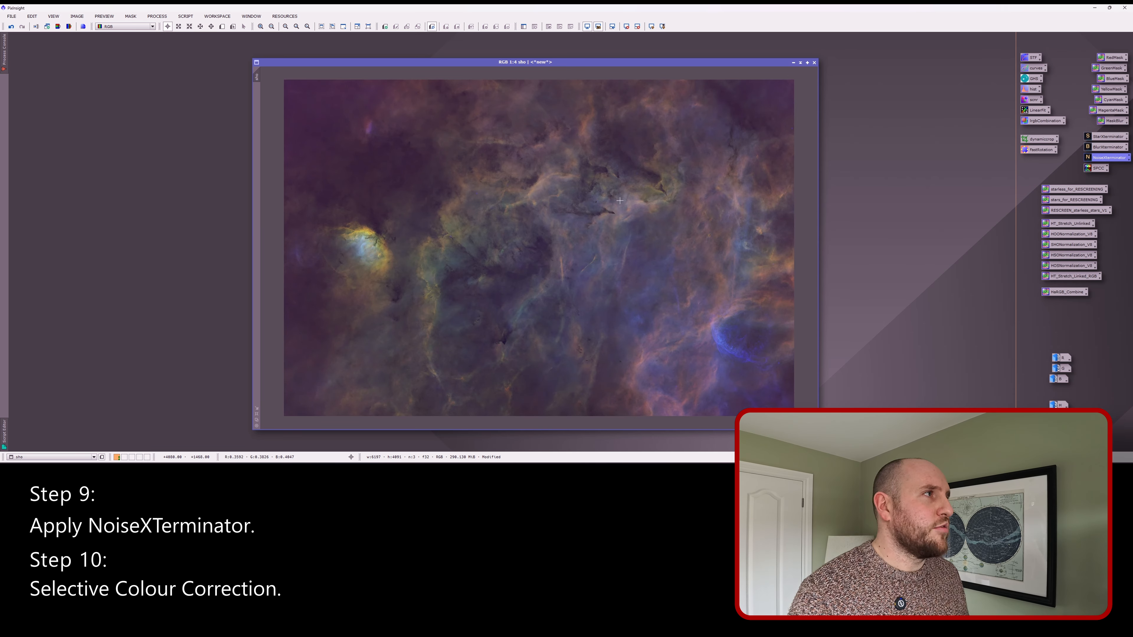
# Step: Open the SelectiveColorCorrection script for the sho image and move its window clear of the bright nebula
pyautogui.click(165, 18)
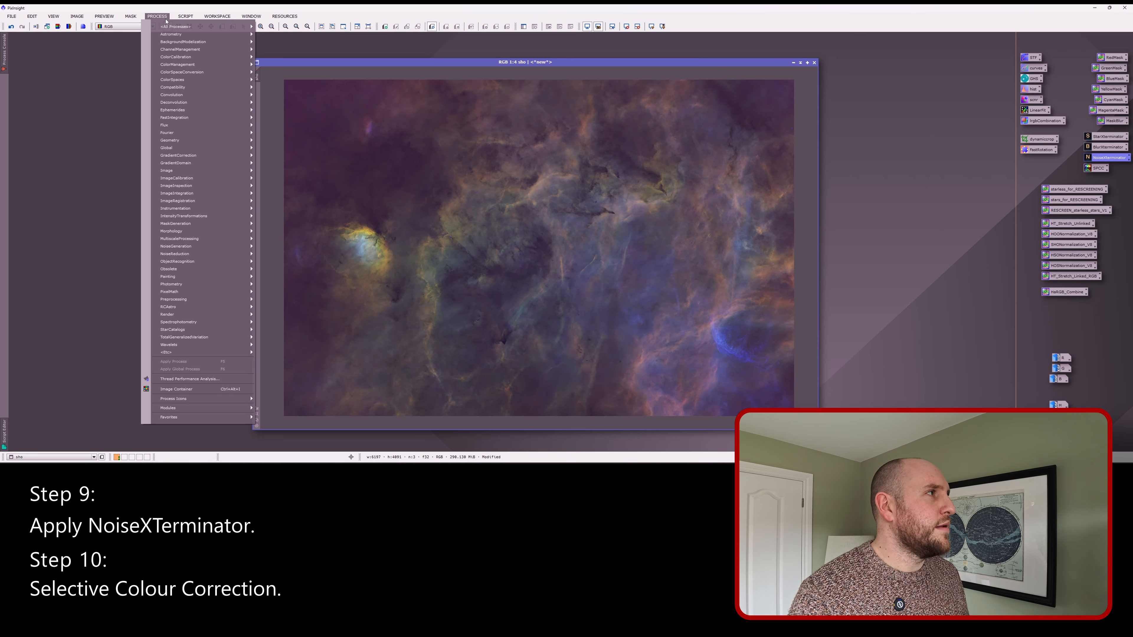
pyautogui.moveTo(174, 27)
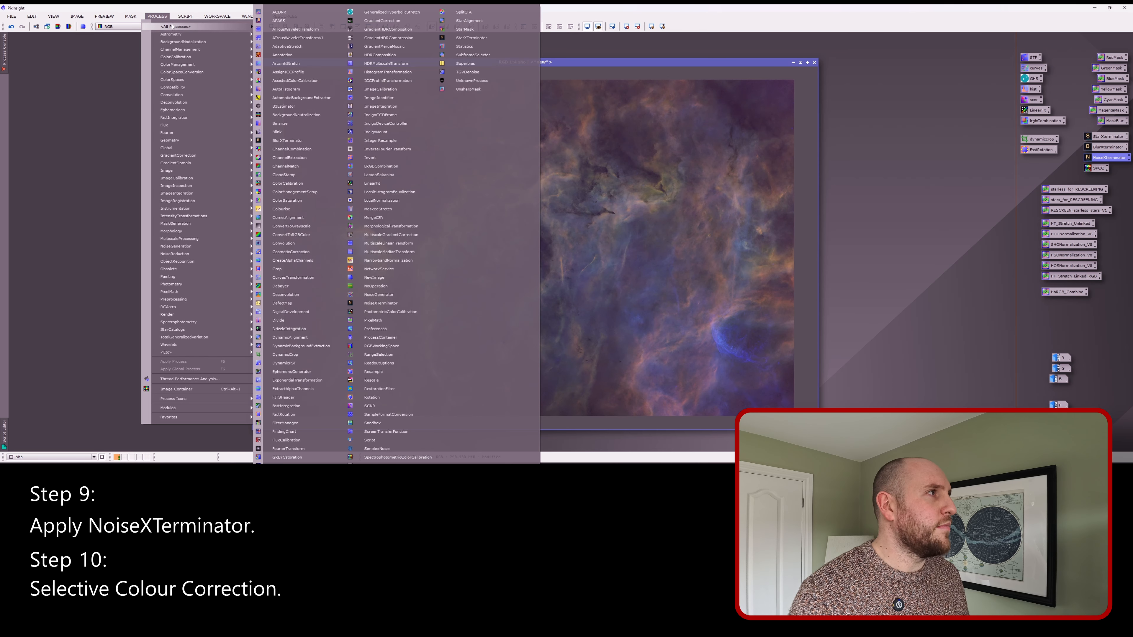
pyautogui.click(186, 16)
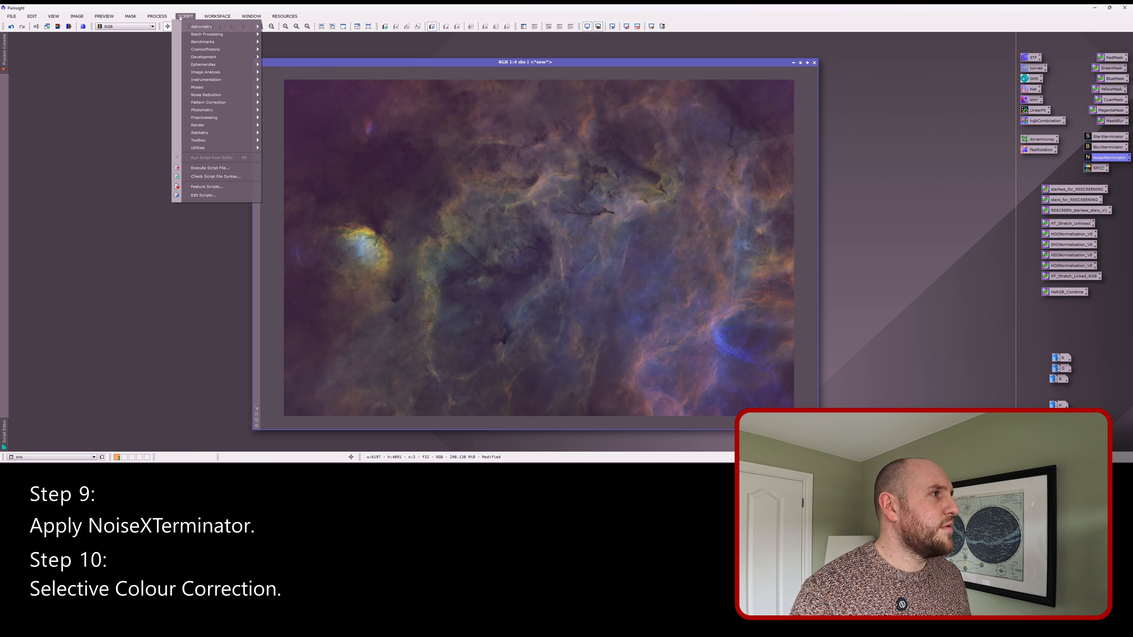
pyautogui.moveTo(218, 148)
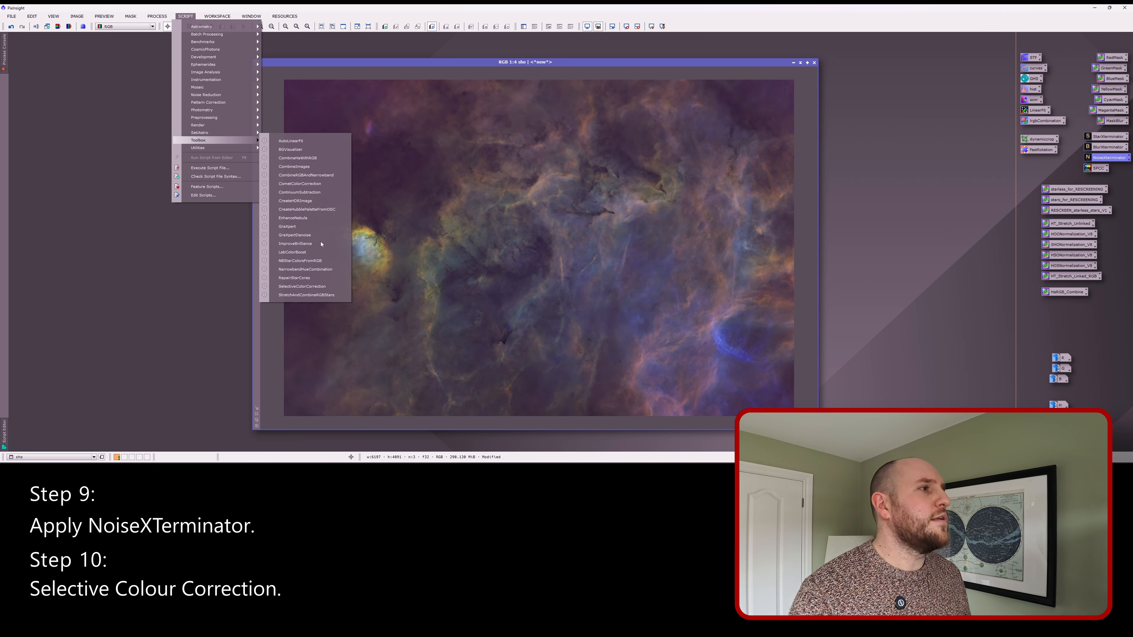
pyautogui.click(308, 286)
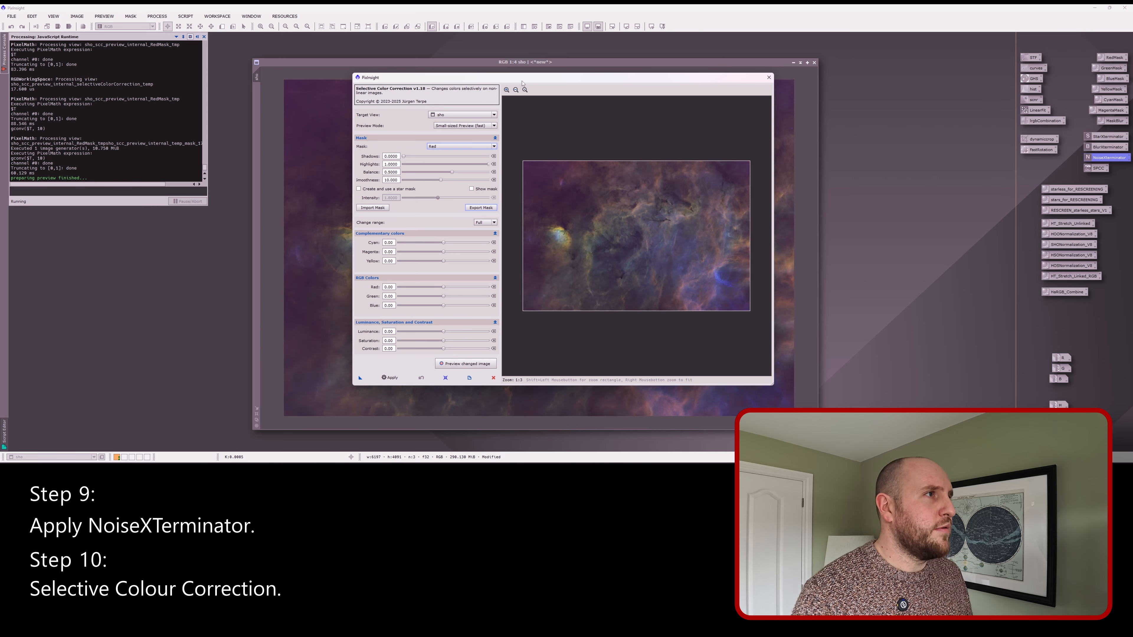
pyautogui.moveTo(521, 83); pyautogui.dragTo(746, 96)
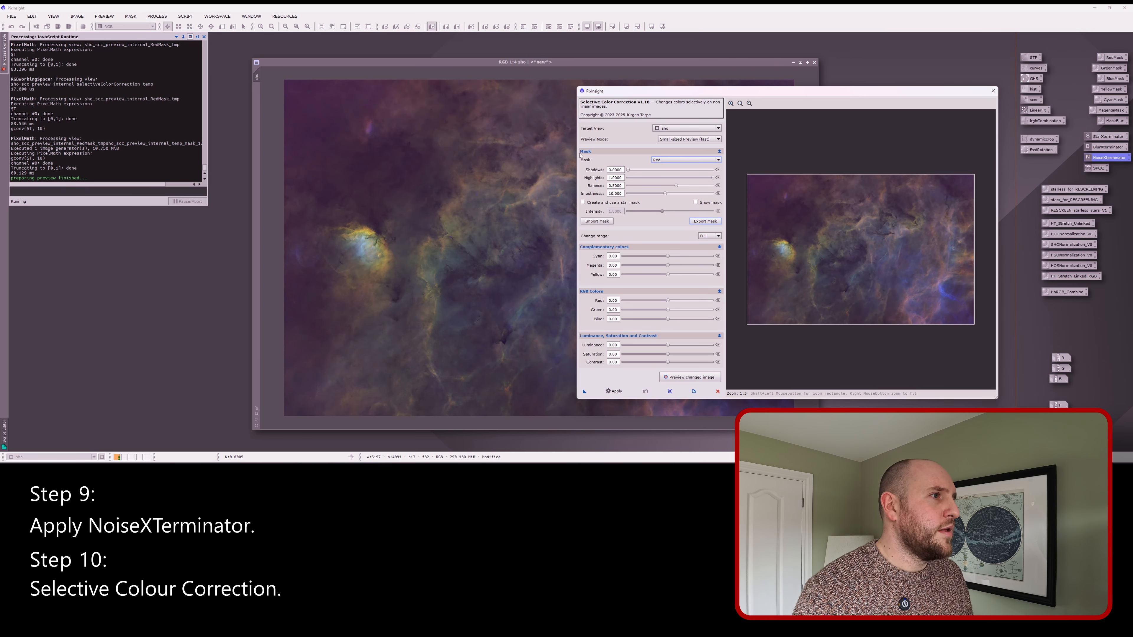
pyautogui.moveTo(634, 91); pyautogui.dragTo(765, 91)
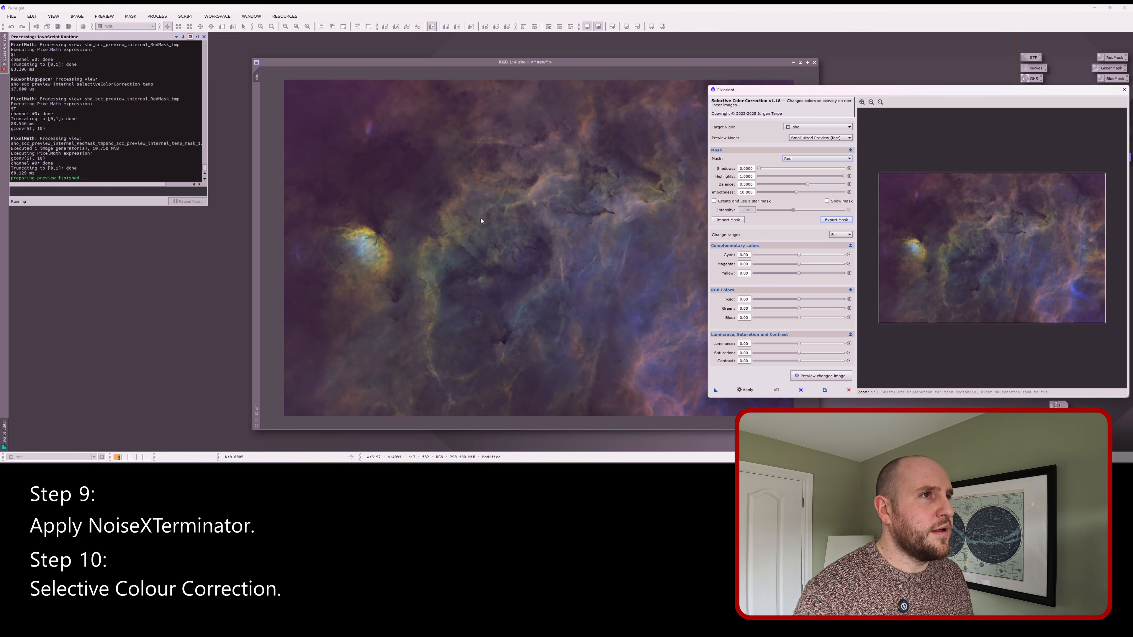
# Step: Move the Selective Color Correction window over the sho image and choose the Yellow mask
pyautogui.moveTo(802, 95); pyautogui.dragTo(551, 82)
pyautogui.click(573, 147)
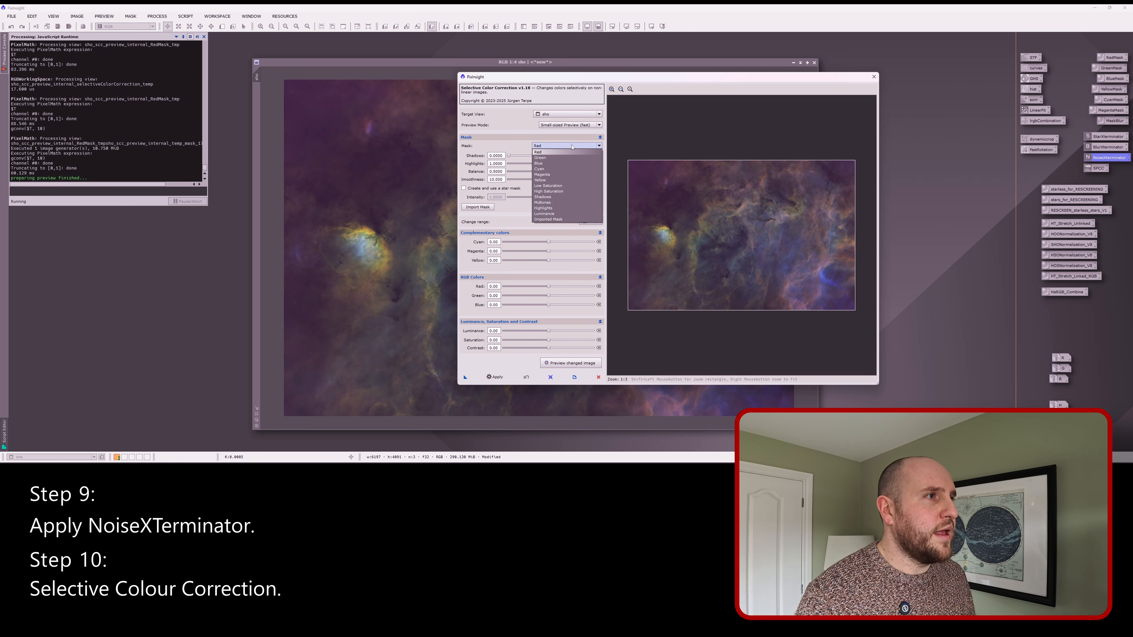
pyautogui.click(556, 181)
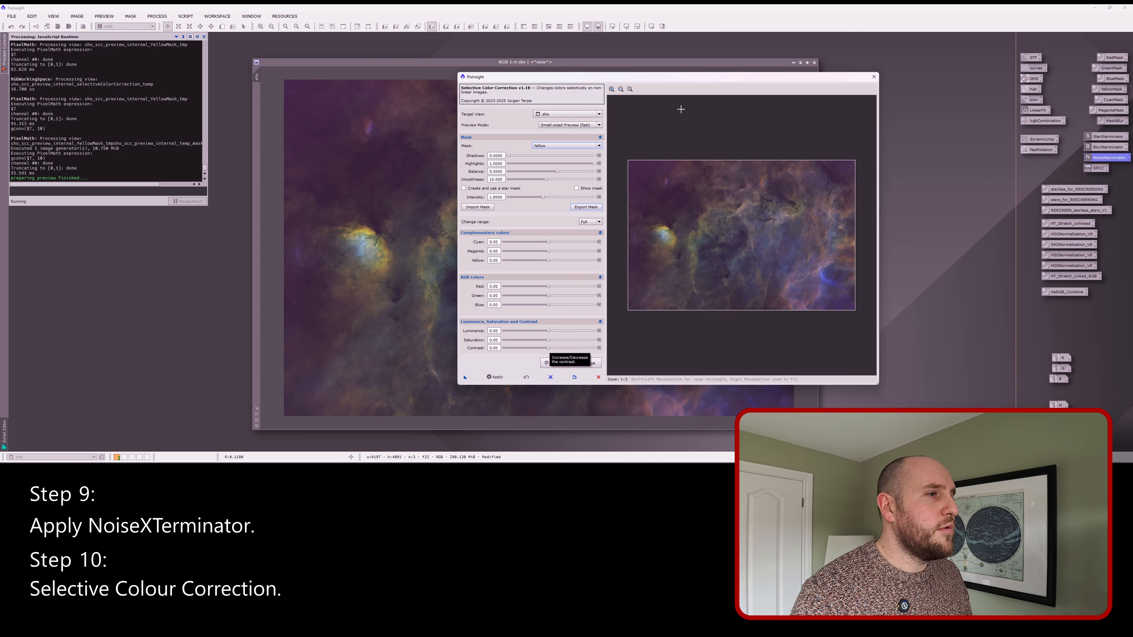
# Step: Enlarge the script window for a closer preview of the nebula and slightly raise the Contrast of the yellow areas
pyautogui.moveTo(695, 76); pyautogui.dragTo(557, 60)
pyautogui.moveTo(738, 367); pyautogui.dragTo(933, 406)
pyautogui.click(473, 72)
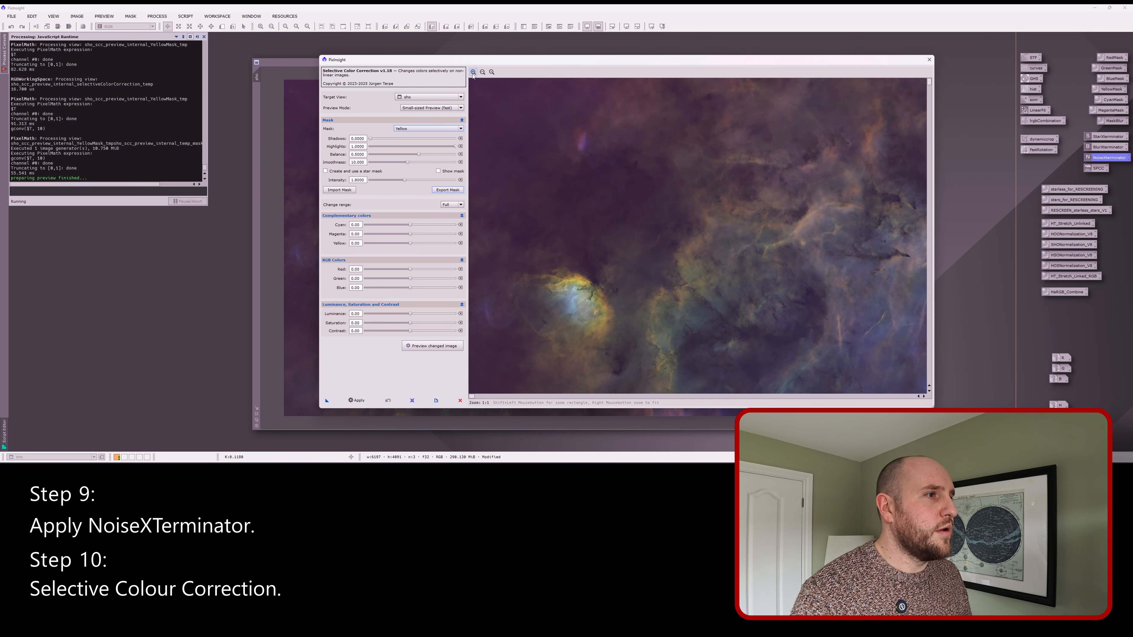
pyautogui.moveTo(671, 311); pyautogui.dragTo(576, 303)
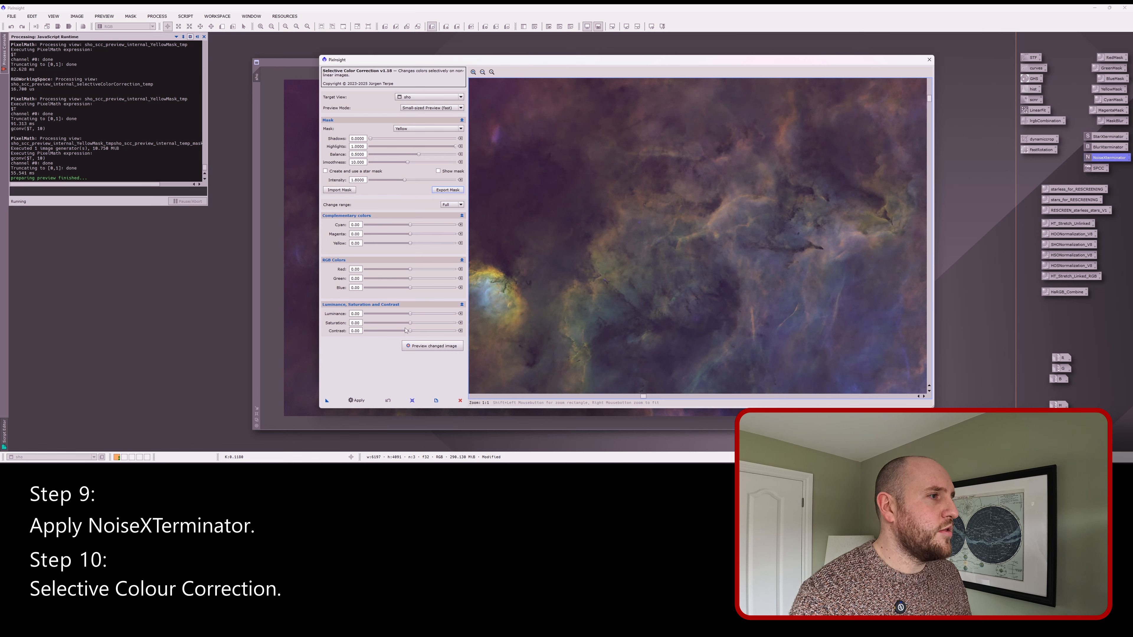
pyautogui.moveTo(409, 331); pyautogui.dragTo(417, 333)
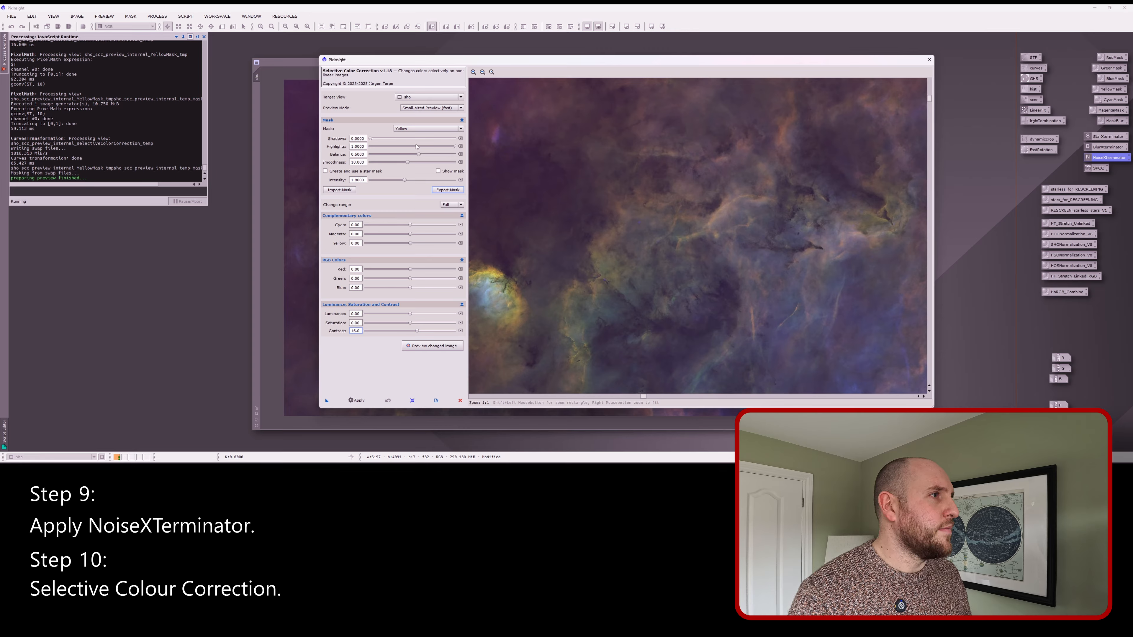
# Step: Show the Yellow mask across the whole image and compare it with the colour preview
pyautogui.click(441, 172)
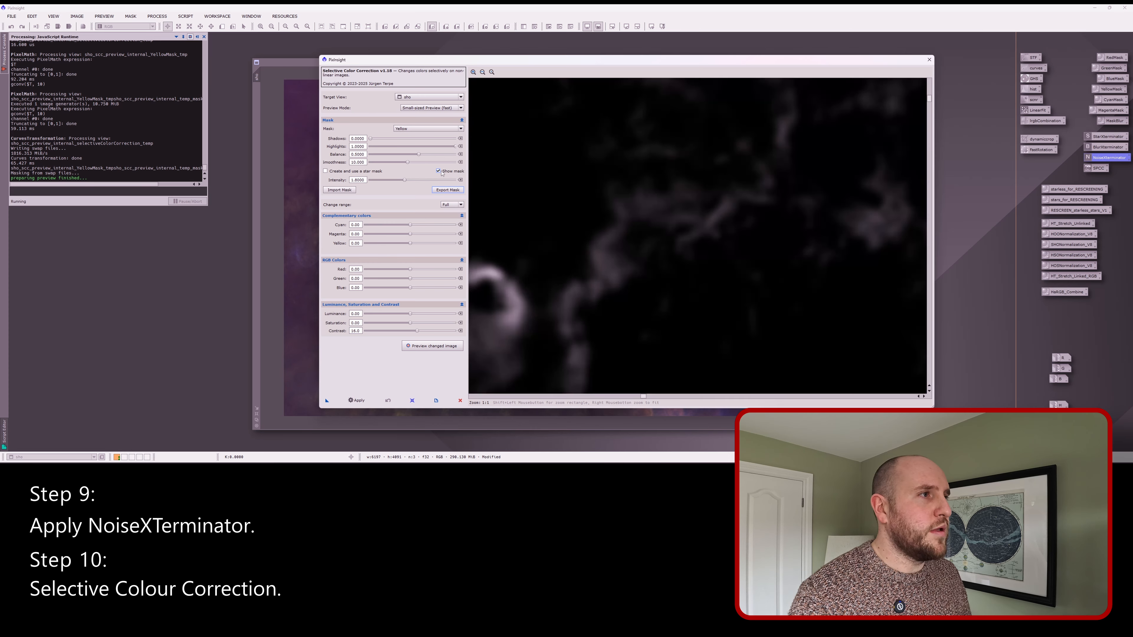
pyautogui.click(483, 72)
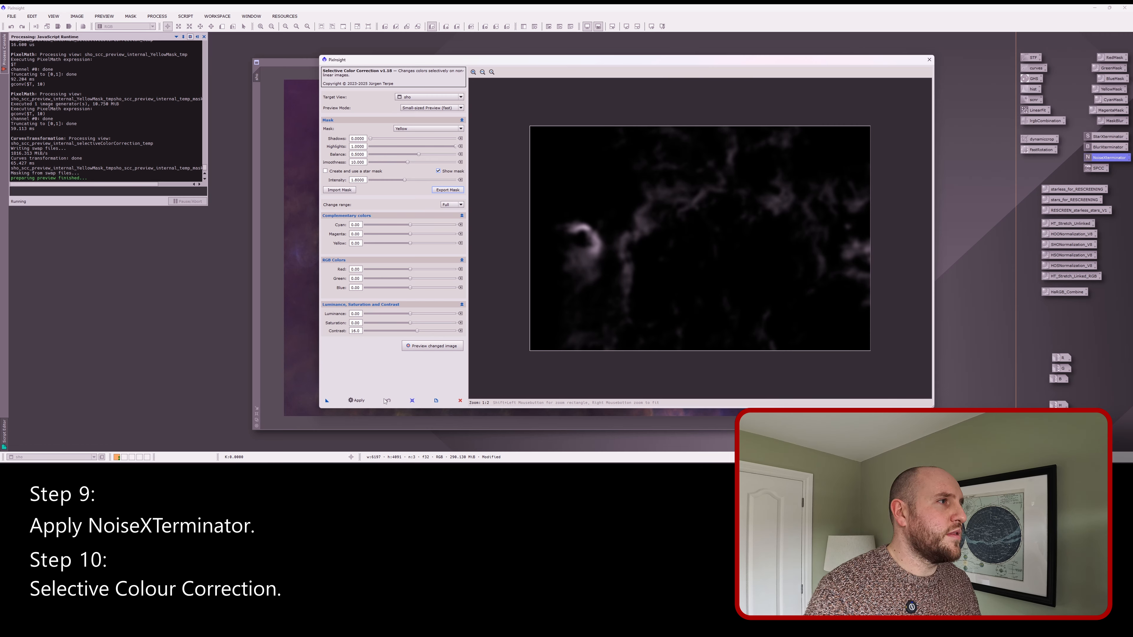
pyautogui.click(439, 171)
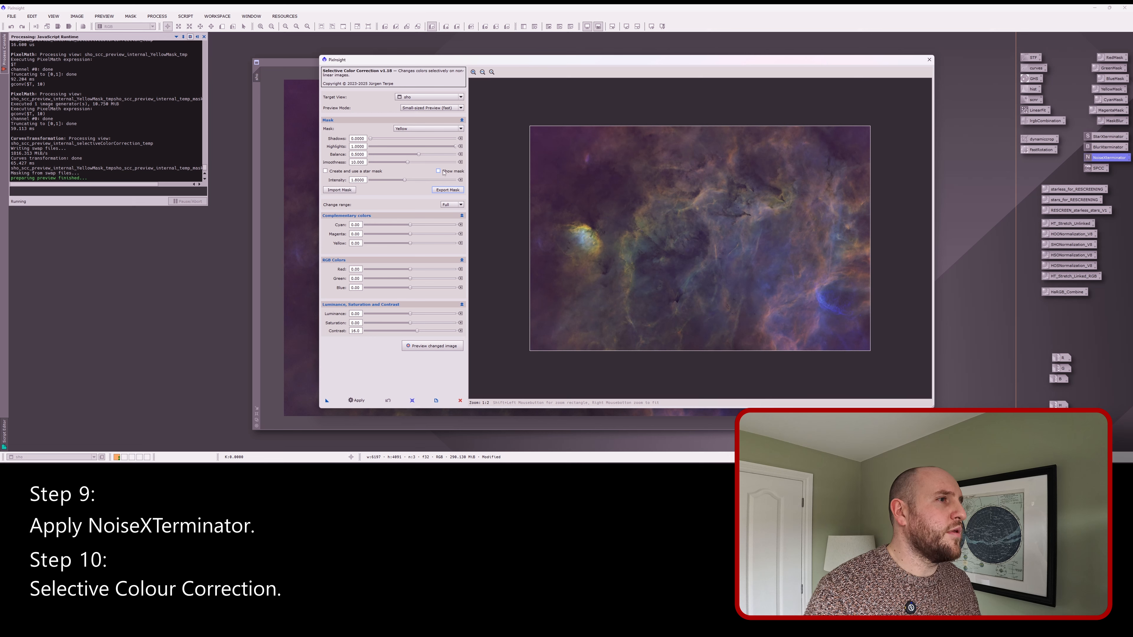
pyautogui.click(439, 172)
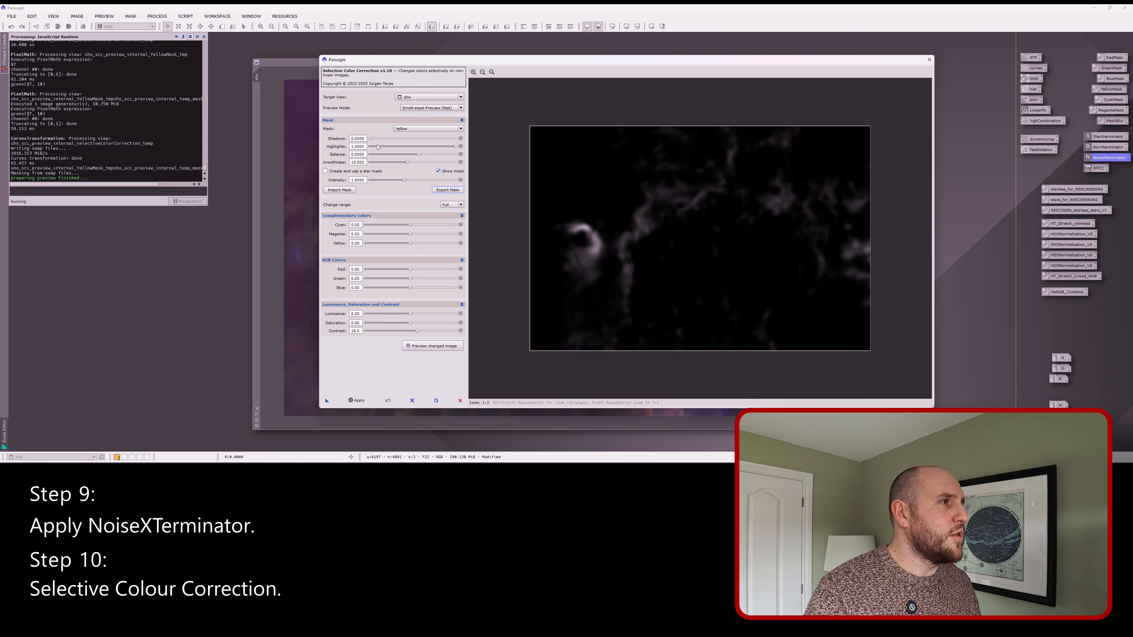
# Step: Try out the Yellow mask's Shadows, Highlights and Balance, restoring Shadows to 0 and Highlights to 1 and raising Balance to about 0.76
pyautogui.moveTo(371, 138); pyautogui.dragTo(378, 140)
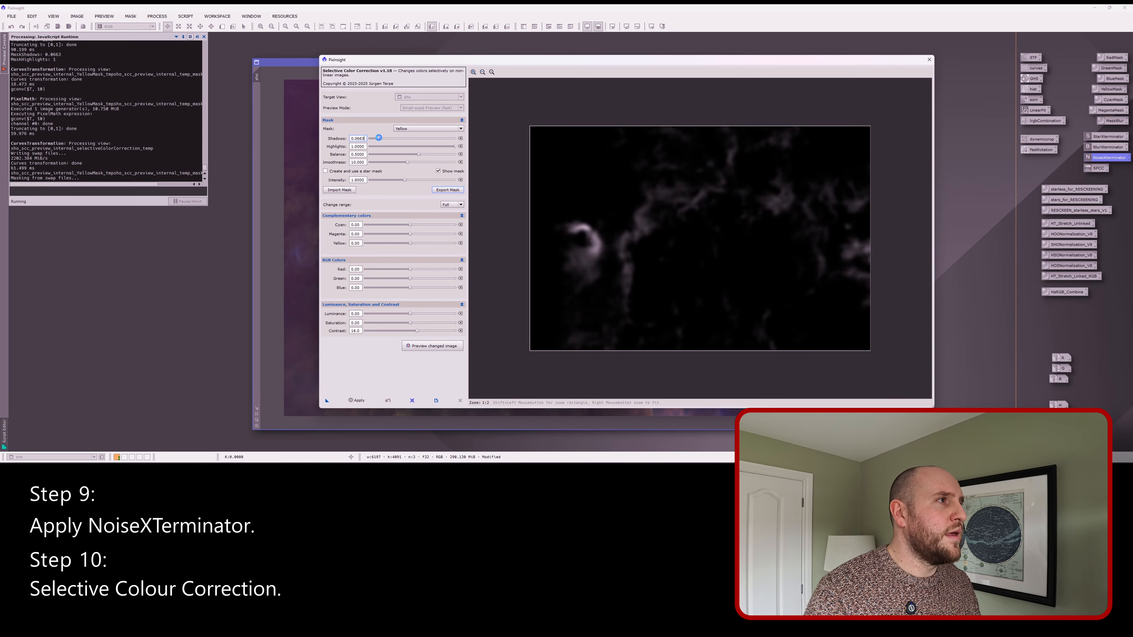
pyautogui.moveTo(379, 139); pyautogui.dragTo(364, 139)
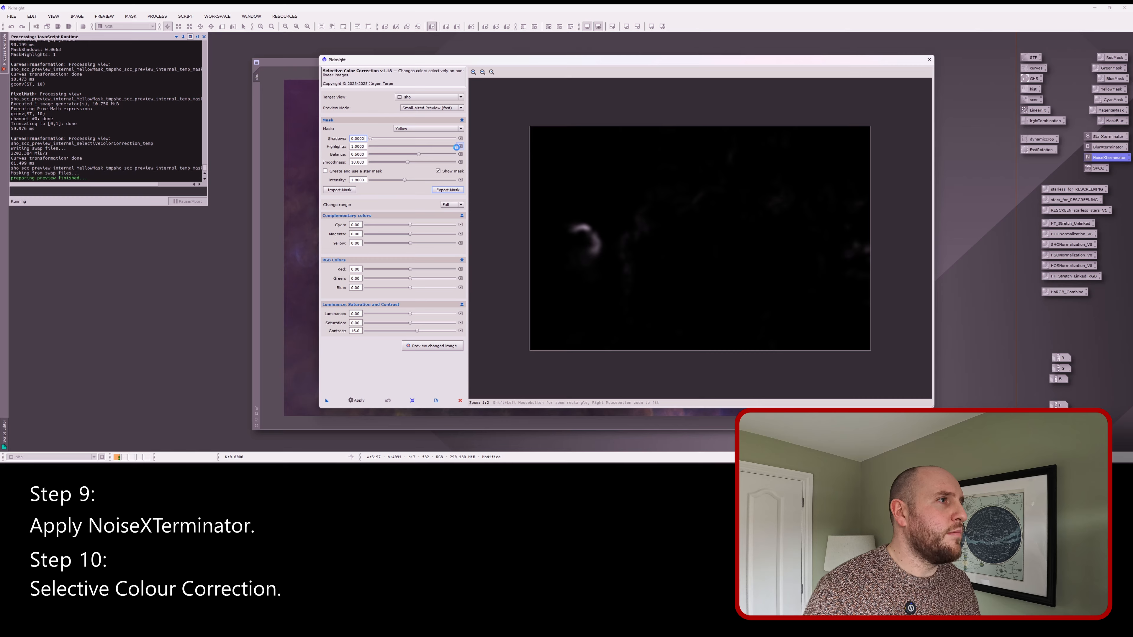
pyautogui.moveTo(454, 147); pyautogui.dragTo(434, 149)
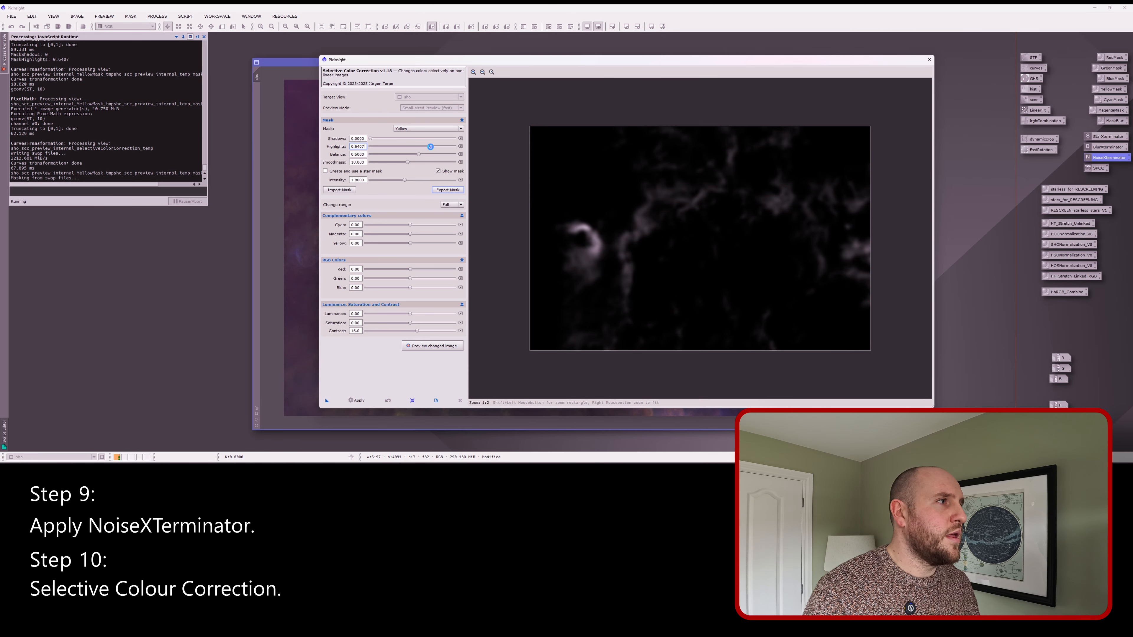
pyautogui.moveTo(431, 149); pyautogui.dragTo(467, 152)
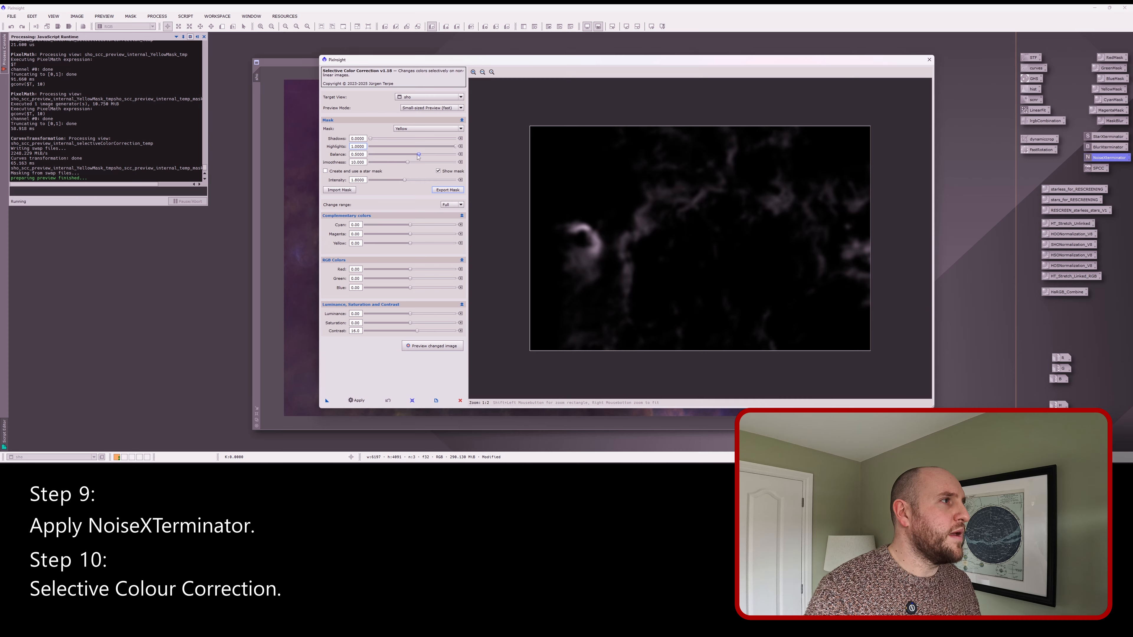
pyautogui.moveTo(419, 155); pyautogui.dragTo(445, 157)
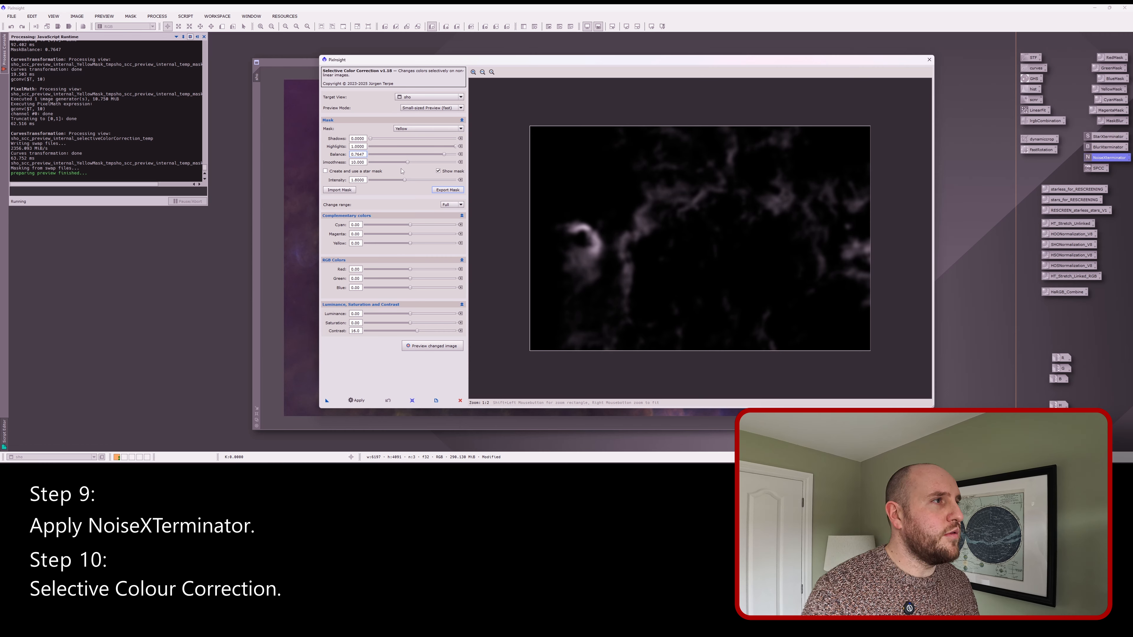
# Step: Examine the coverage of the Green and Red masks and return to the Yellow mask
pyautogui.click(416, 131)
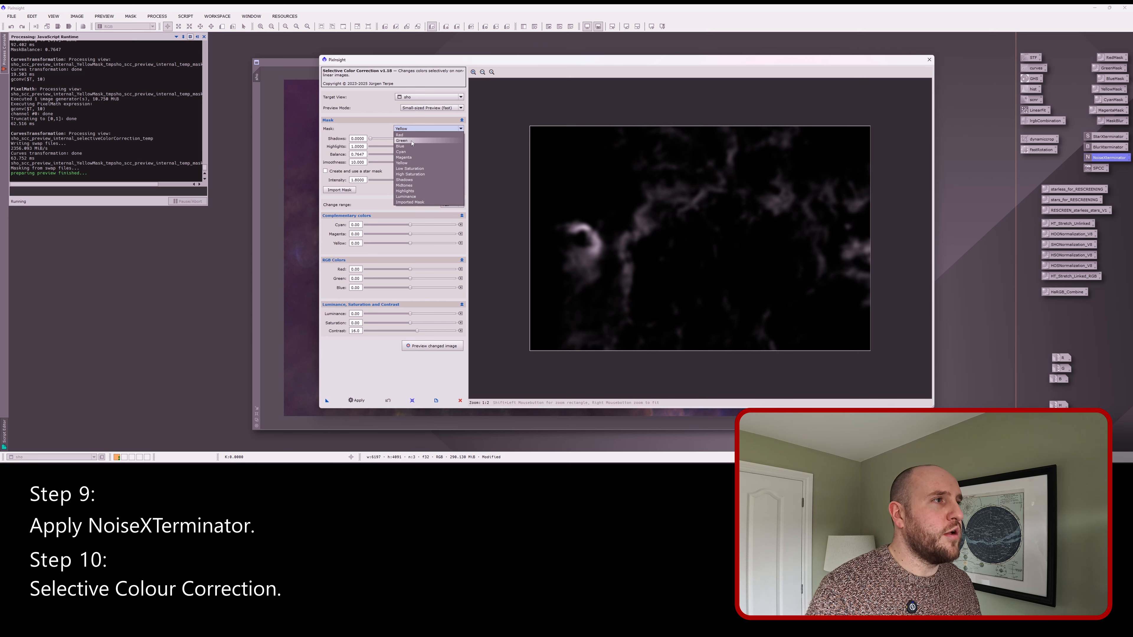
pyautogui.click(409, 140)
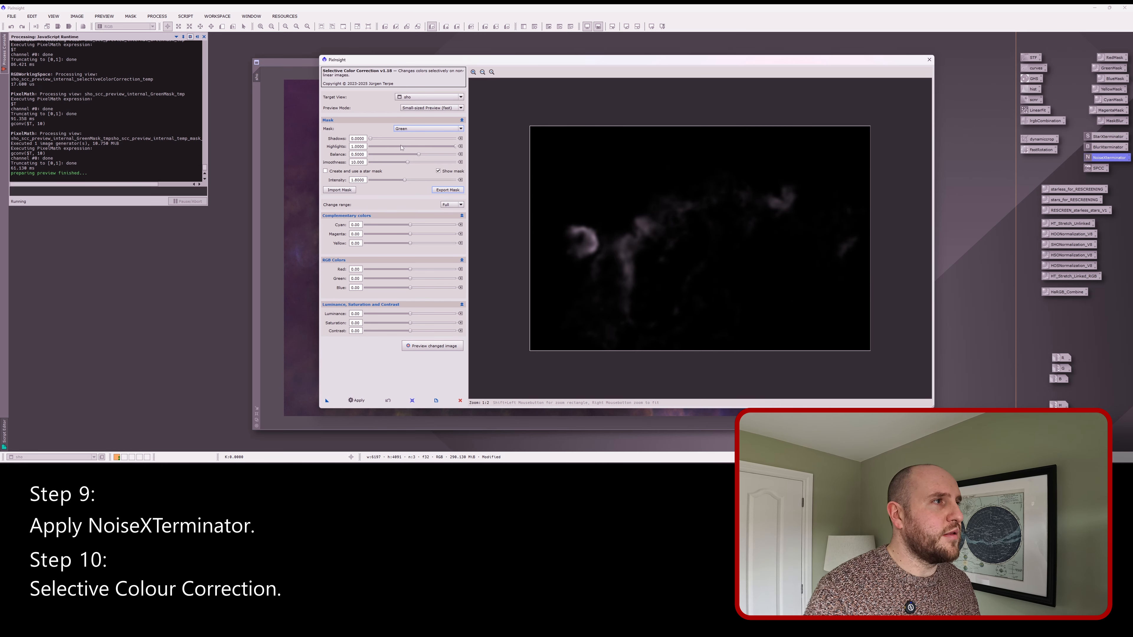
pyautogui.click(406, 128)
pyautogui.click(407, 139)
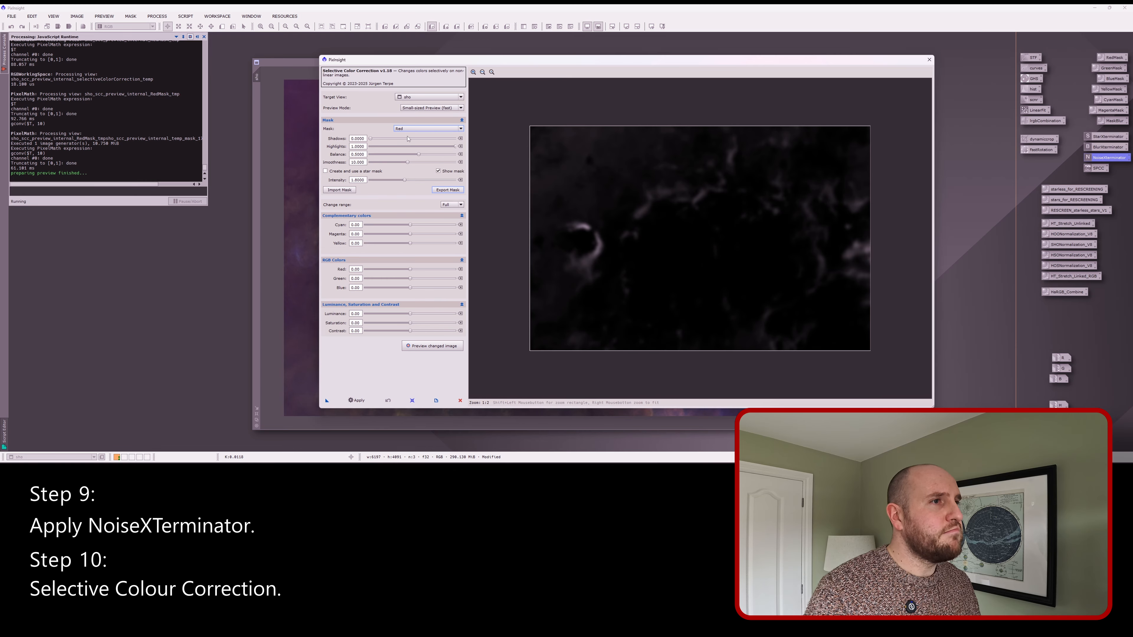
pyautogui.click(409, 130)
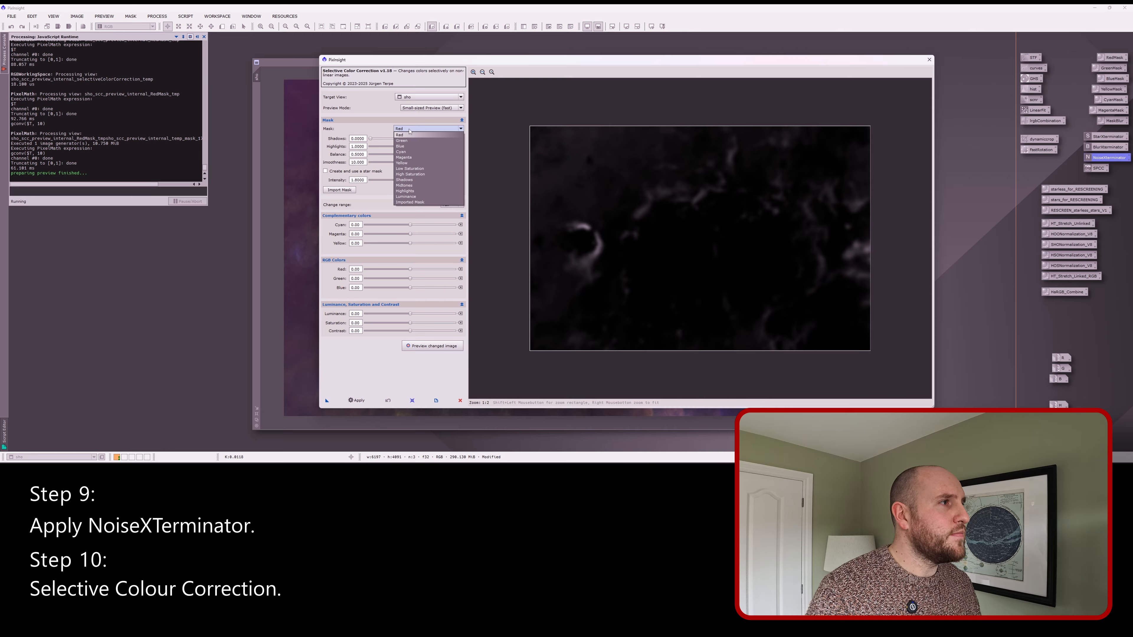
pyautogui.click(407, 163)
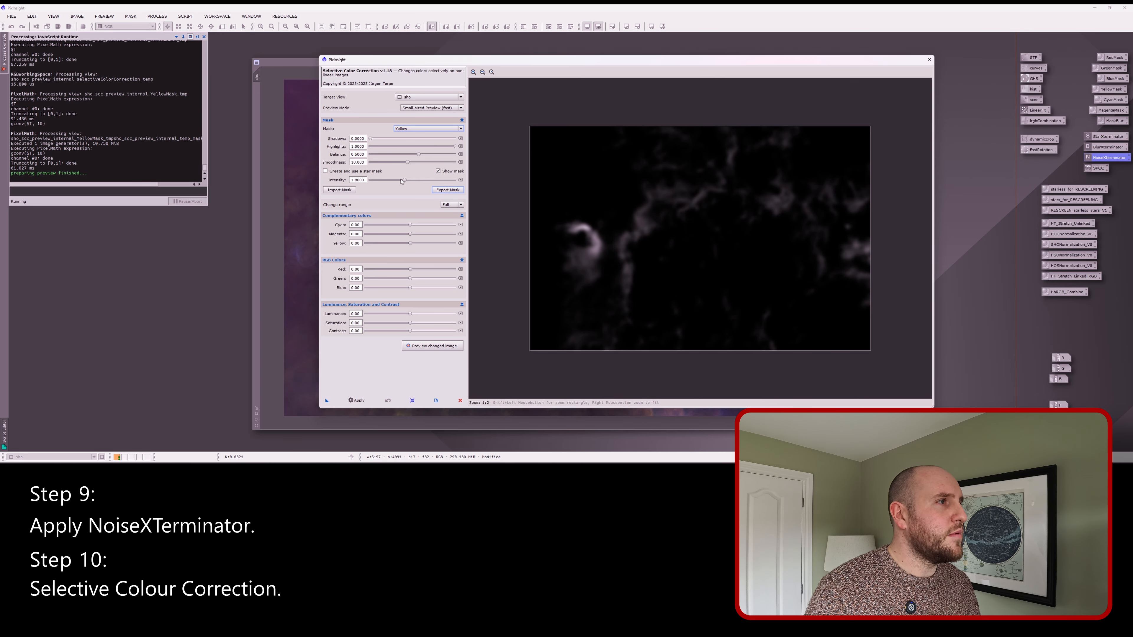
# Step: Test and reset the Yellow mask's Intensity, set Balance to about 0.18 and Smoothness to 16.174, and hide the mask
pyautogui.moveTo(414, 182); pyautogui.dragTo(427, 180)
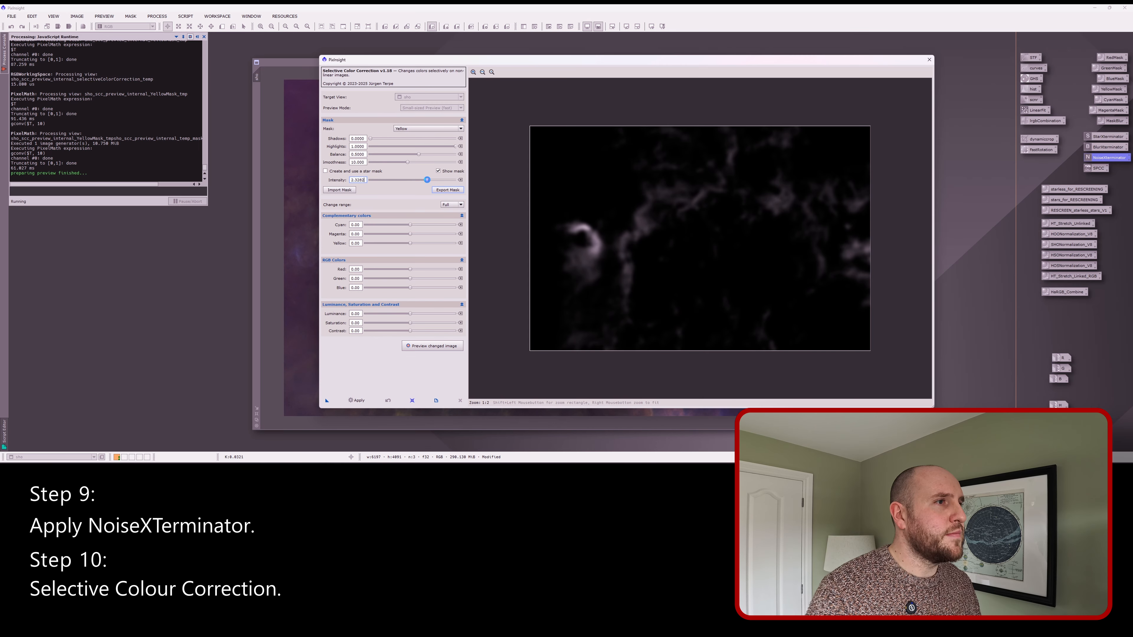
pyautogui.moveTo(426, 180); pyautogui.dragTo(386, 180)
pyautogui.click(460, 180)
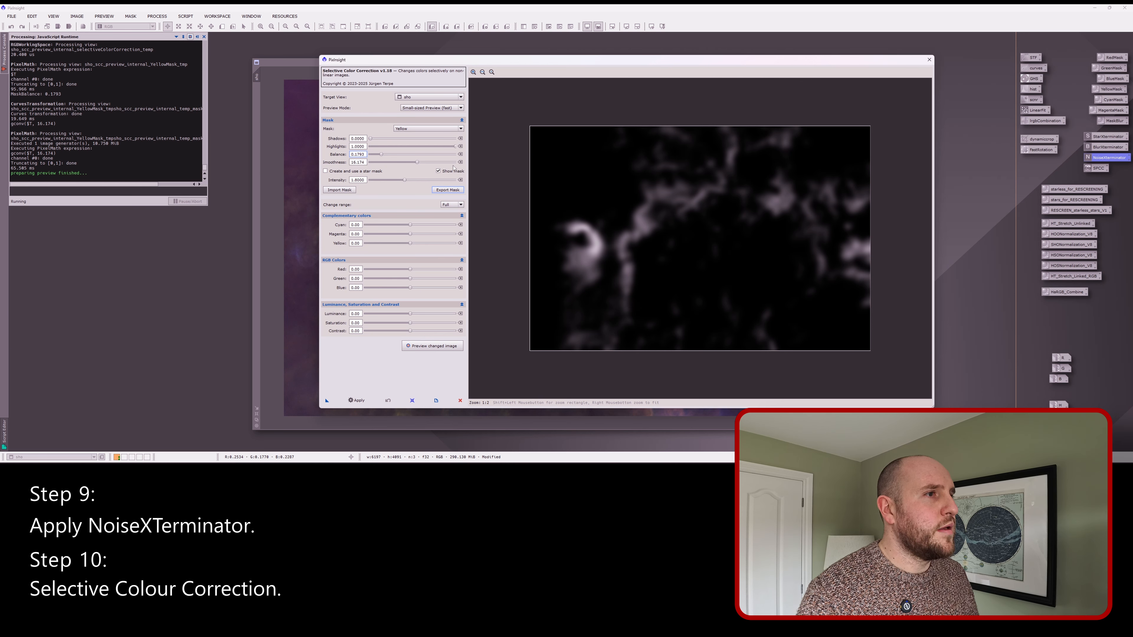
pyautogui.click(450, 171)
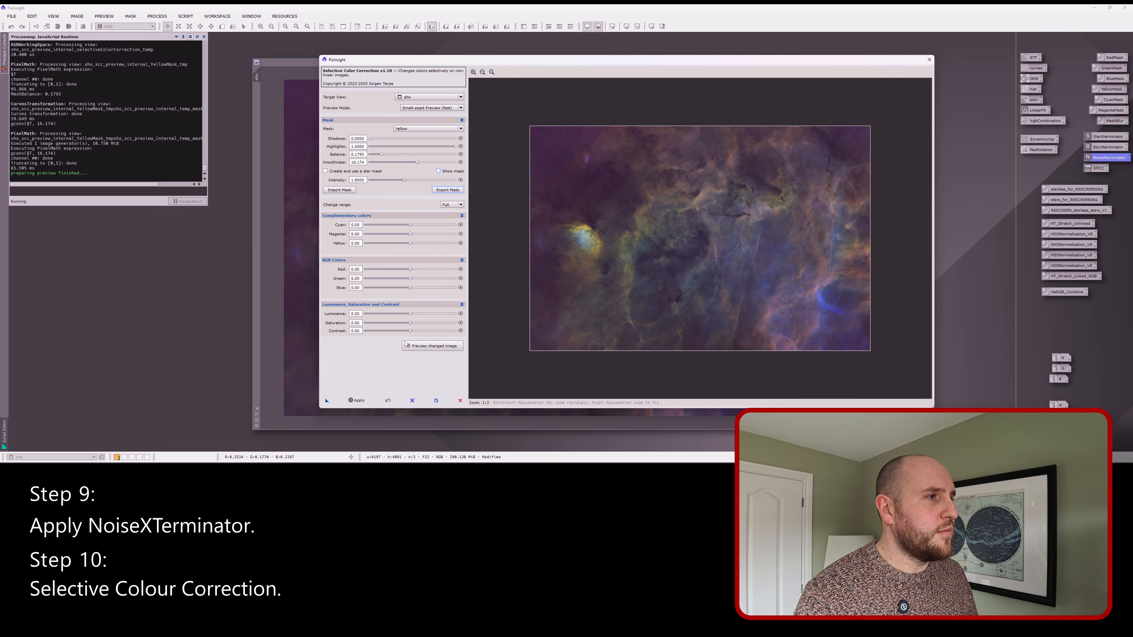
# Step: Set Contrast to 12.0 and Saturation to 4.00 for the yellow areas, apply the correction to sho and close the script
pyautogui.moveTo(410, 332); pyautogui.dragTo(414, 332)
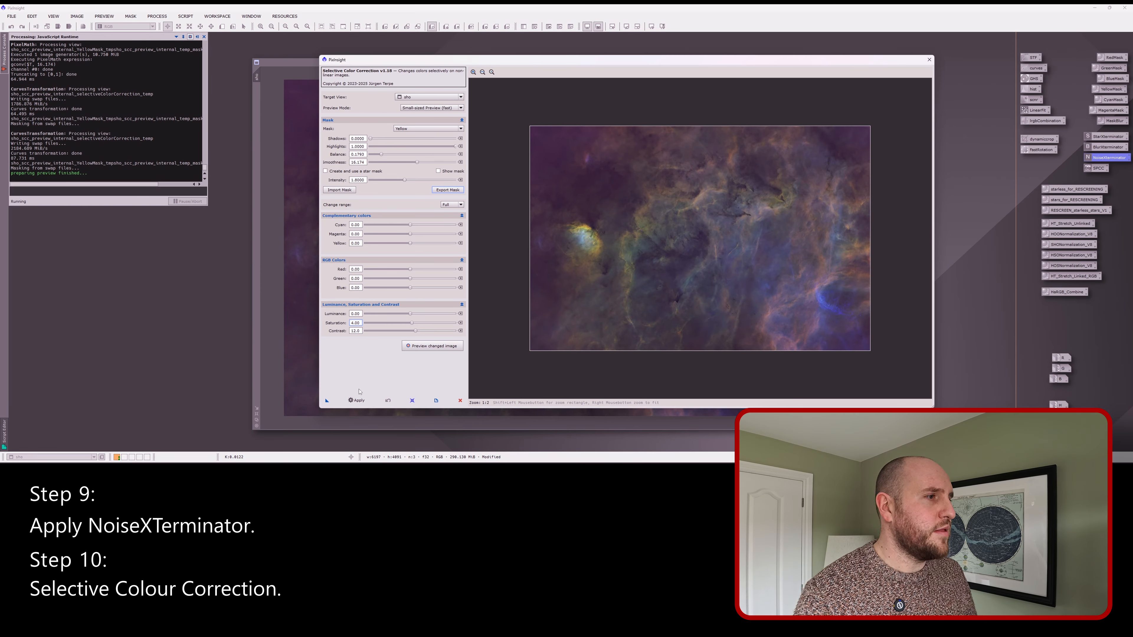
pyautogui.click(356, 401)
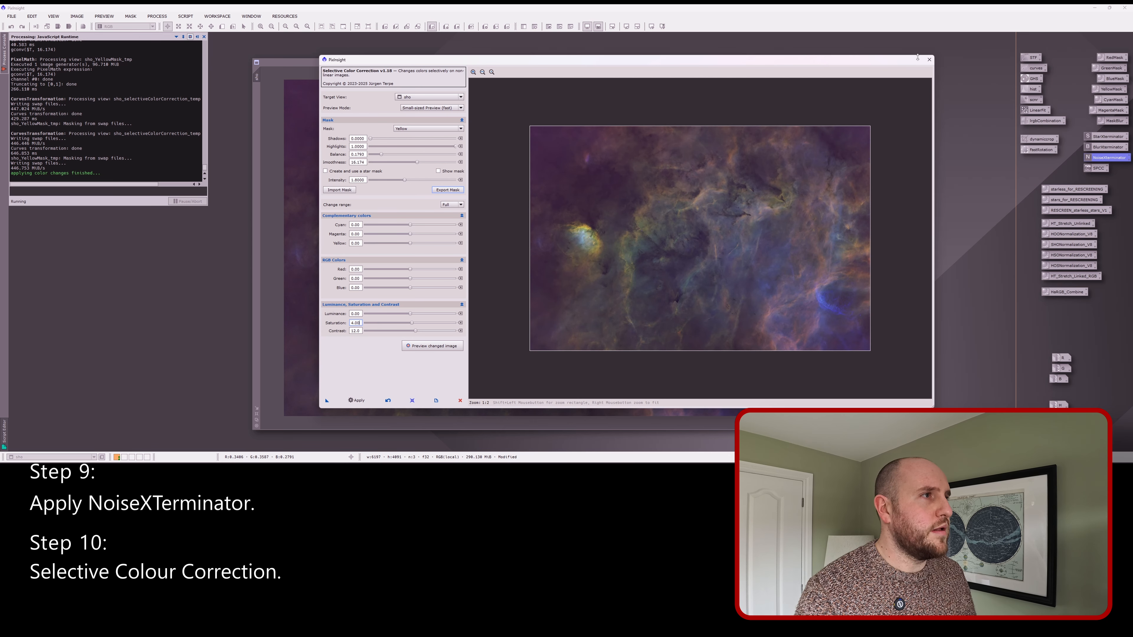
pyautogui.click(928, 59)
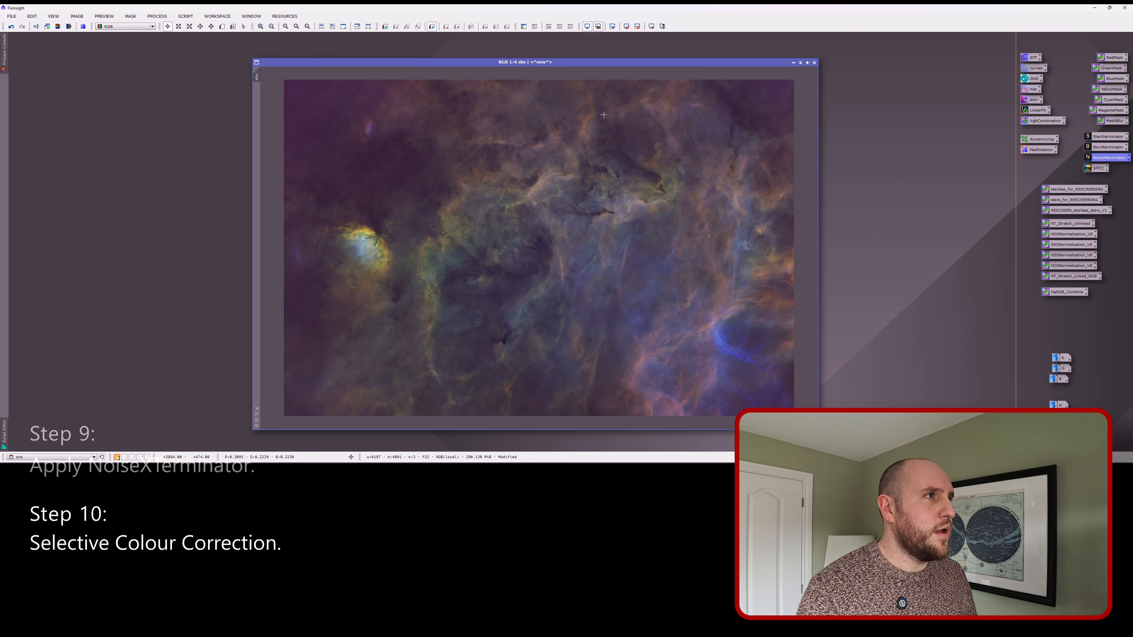
# Step: Open CurvesTransformation beside the sho image with its real-time preview
pyautogui.moveTo(617, 65); pyautogui.dragTo(636, 63)
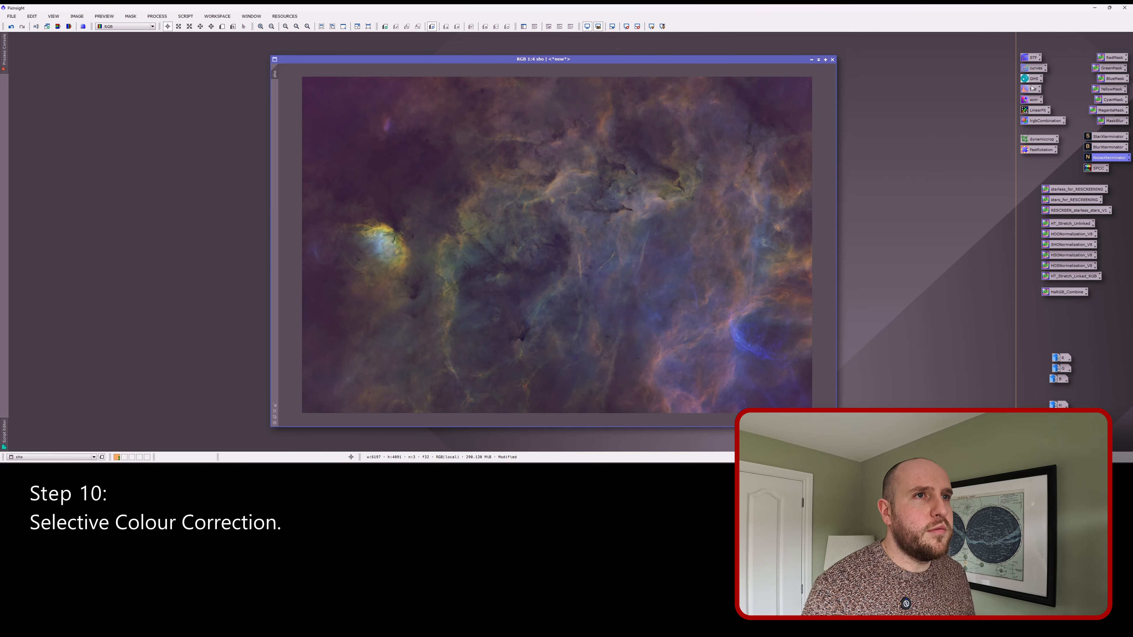
pyautogui.doubleClick(1035, 69)
pyautogui.moveTo(748, 60); pyautogui.dragTo(685, 56)
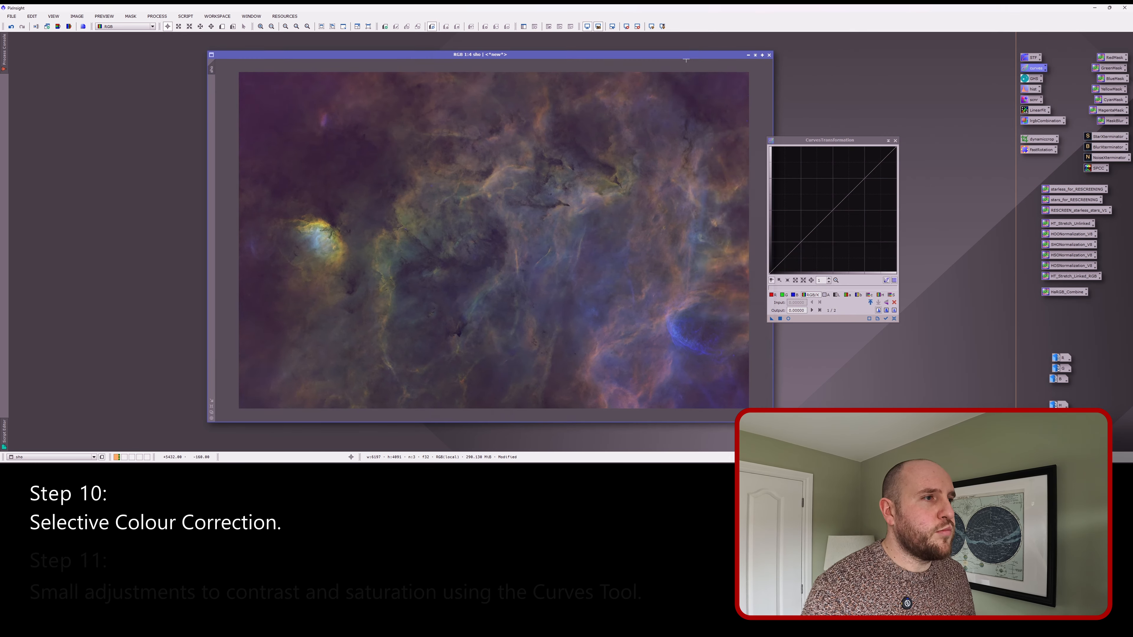
pyautogui.click(788, 318)
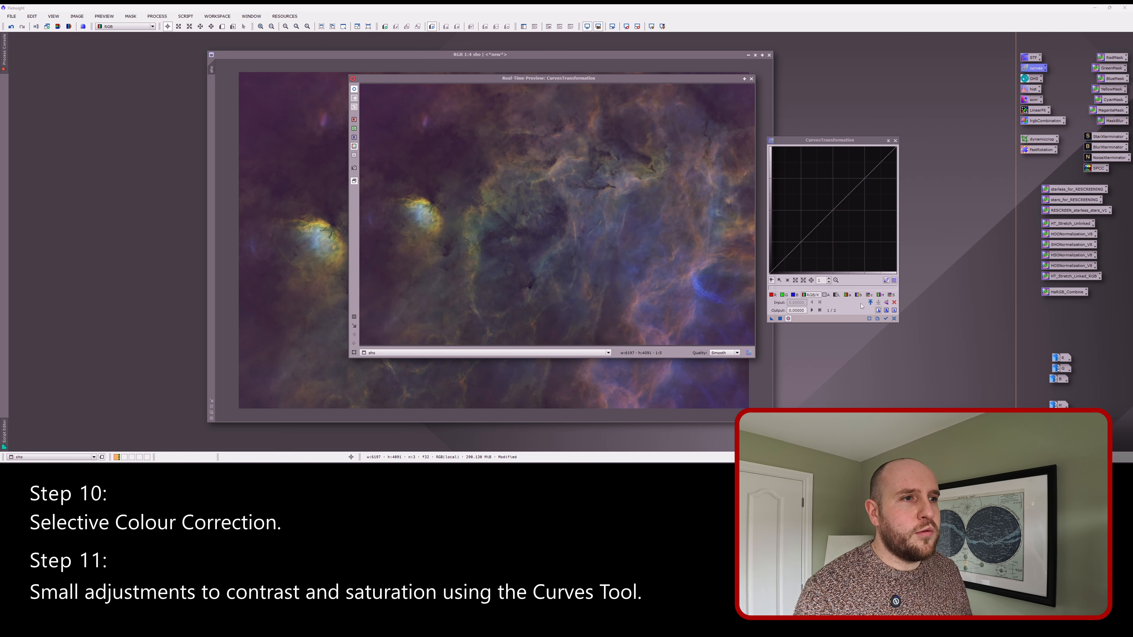
# Step: Shape a gentle S-curve on the RGB/K channel, lifting the highlights and slightly lowering the shadows
pyautogui.click(807, 296)
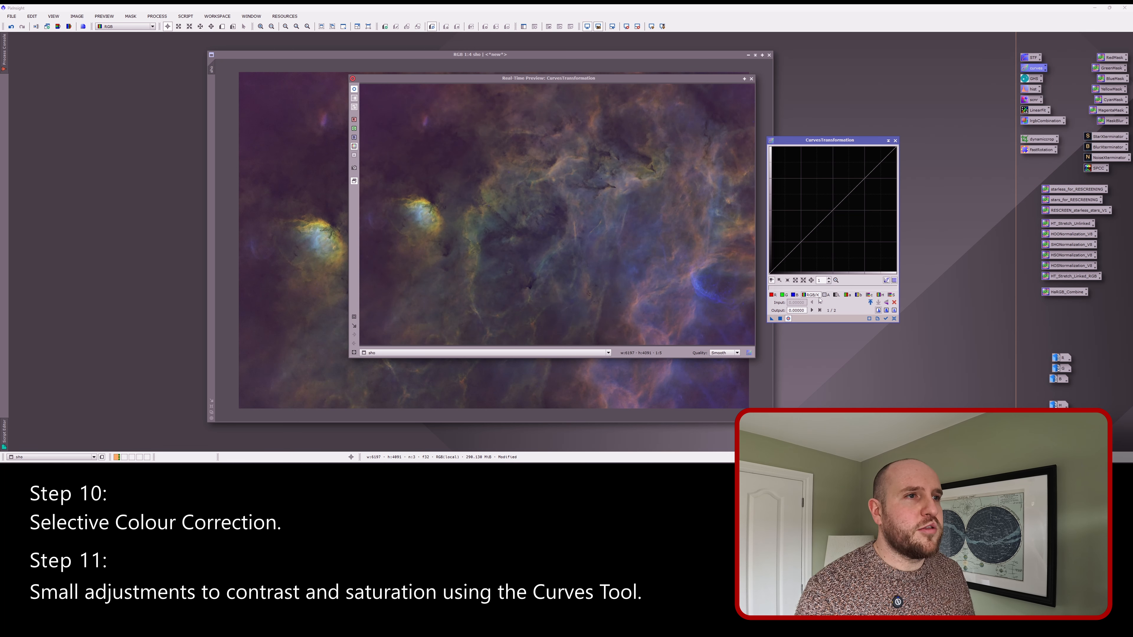
pyautogui.click(864, 175)
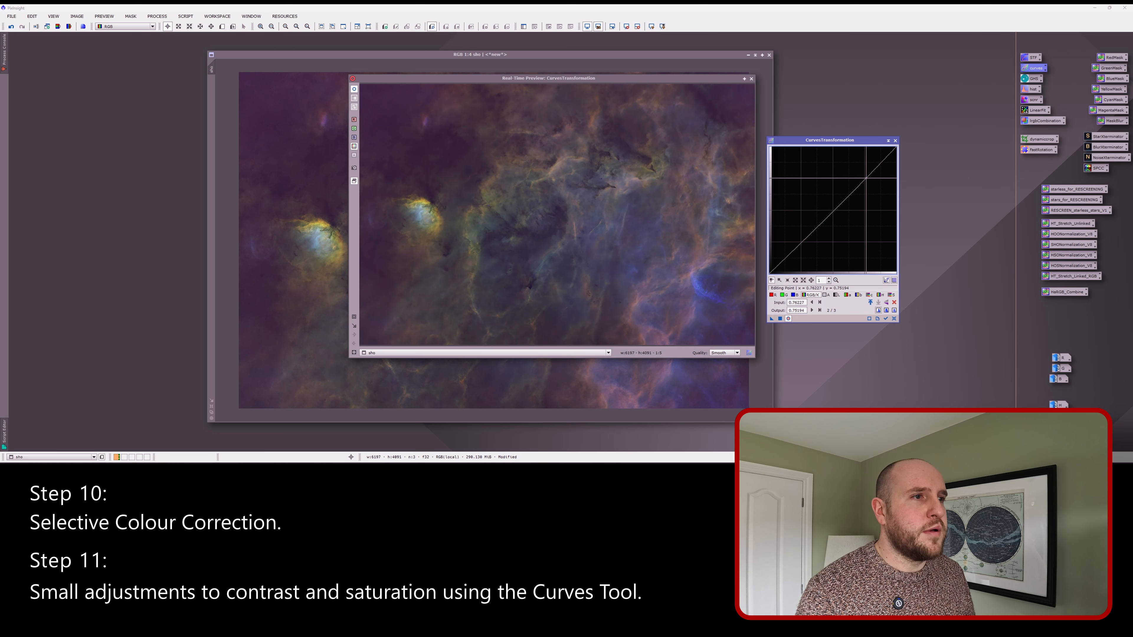
pyautogui.click(786, 255)
pyautogui.moveTo(786, 256); pyautogui.dragTo(785, 258)
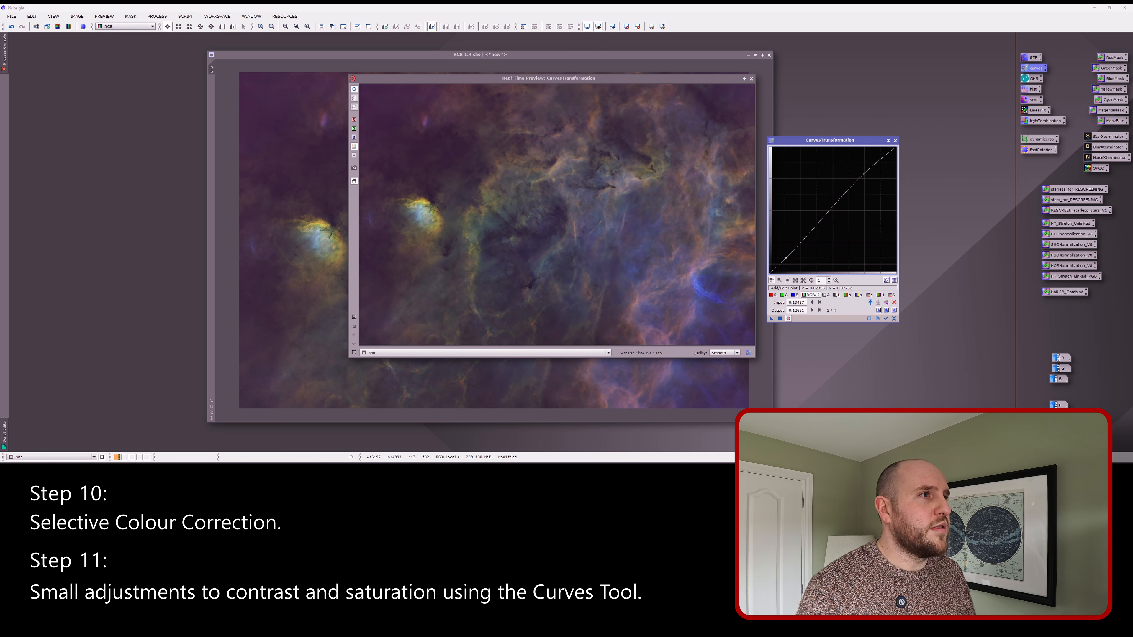
# Step: Compare the preview with and without the contrast curve, apply the curve to the sho image, and reset CurvesTransformation
pyautogui.click(353, 92)
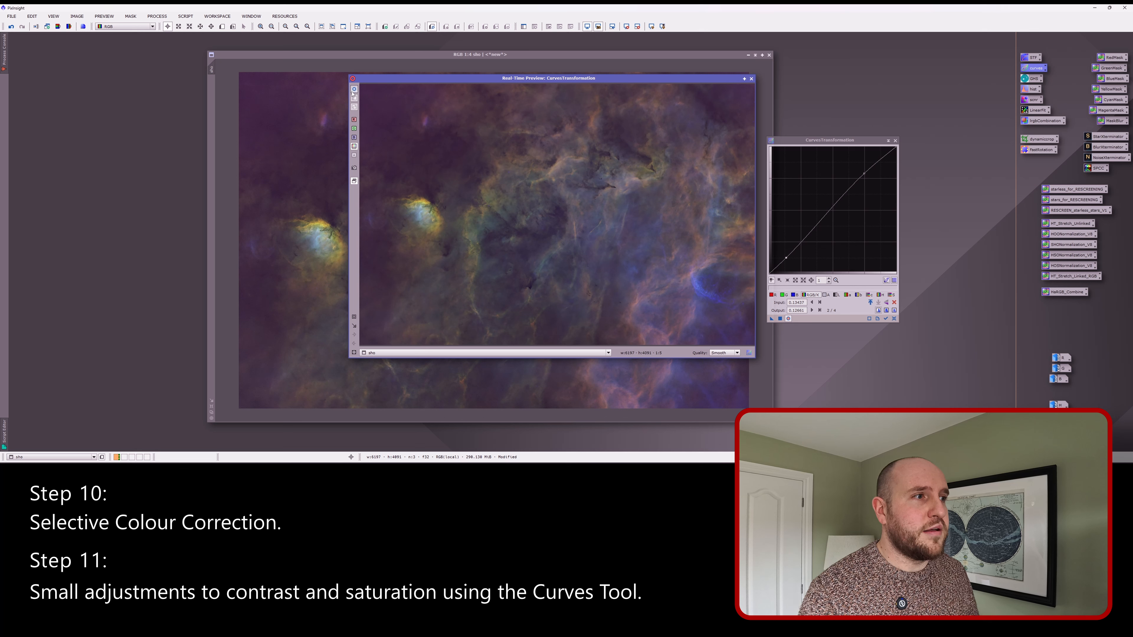
pyautogui.moveTo(669, 249); pyautogui.dragTo(753, 277)
pyautogui.click(789, 319)
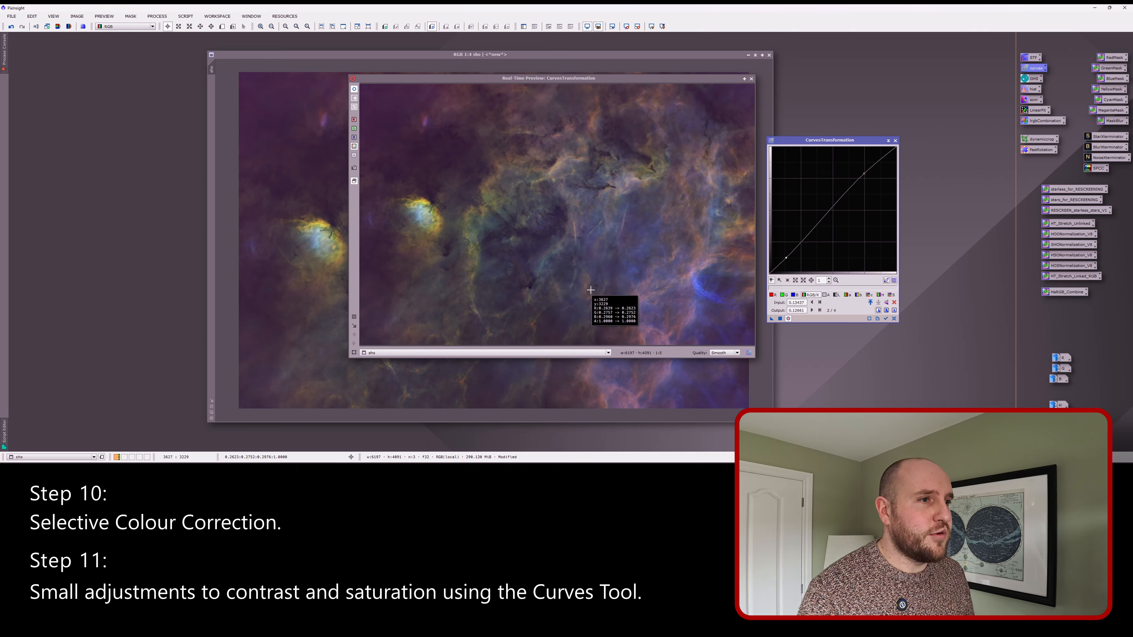
pyautogui.click(780, 318)
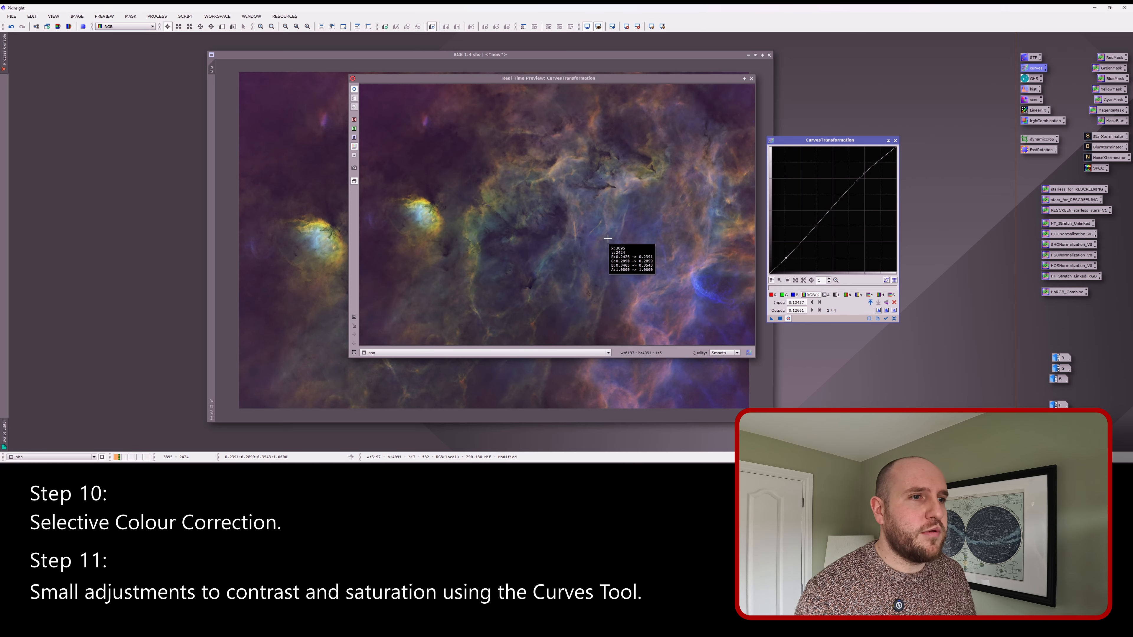
pyautogui.click(895, 320)
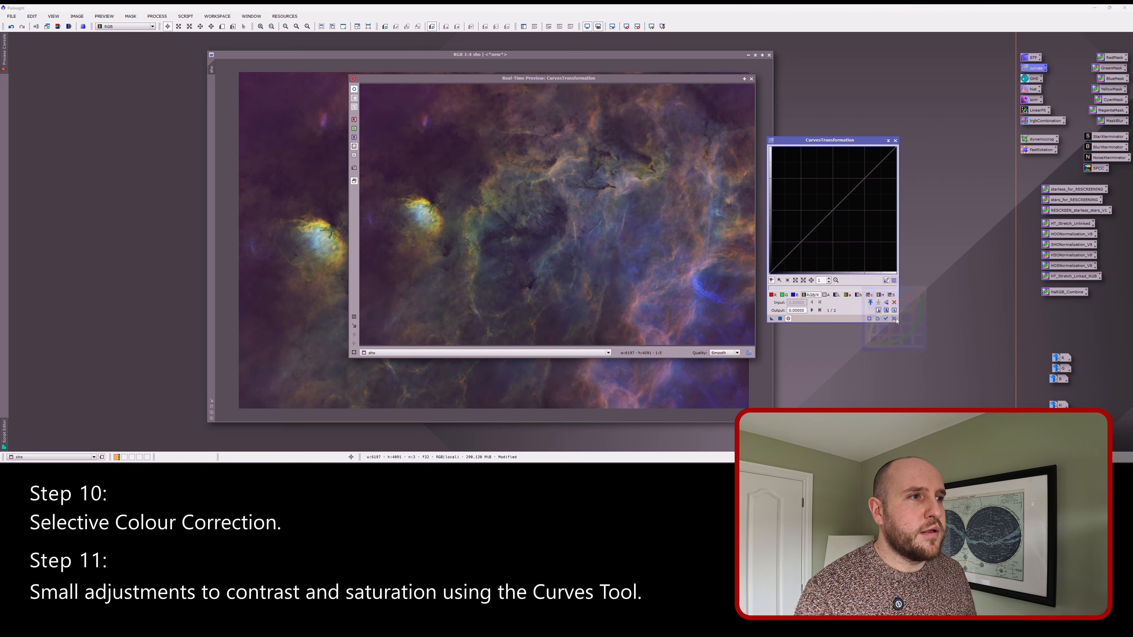
# Step: Raise the saturation curve's midpoint to about 0.537 at input 0.481 and inspect the bright nebula core closely in the real-time preview
pyautogui.click(890, 296)
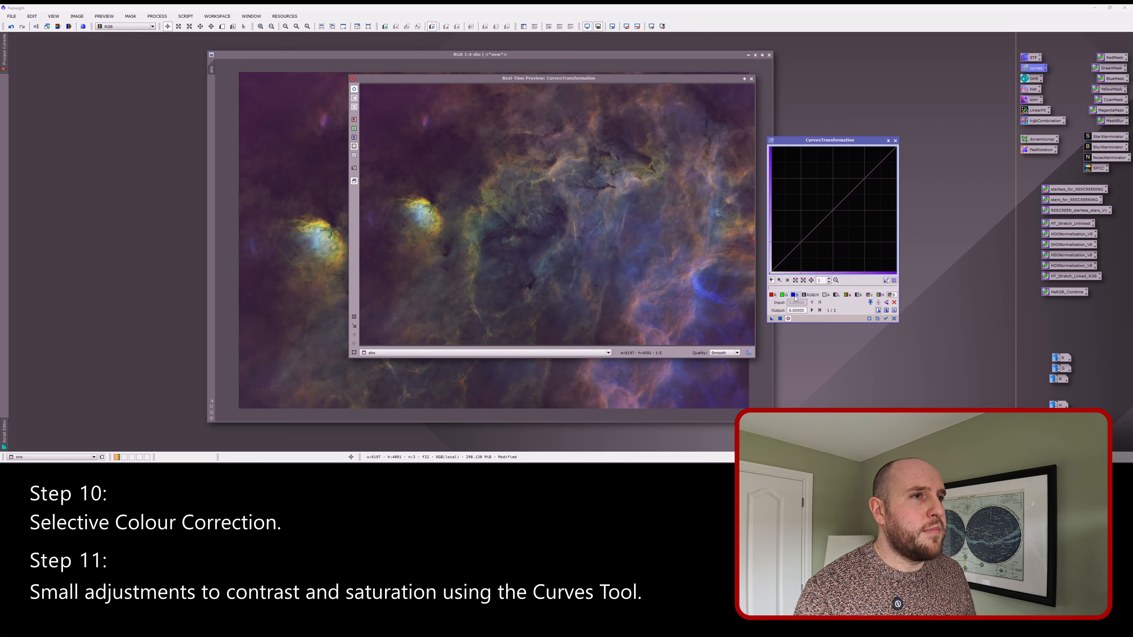
pyautogui.click(832, 206)
pyautogui.moveTo(832, 206); pyautogui.dragTo(830, 204)
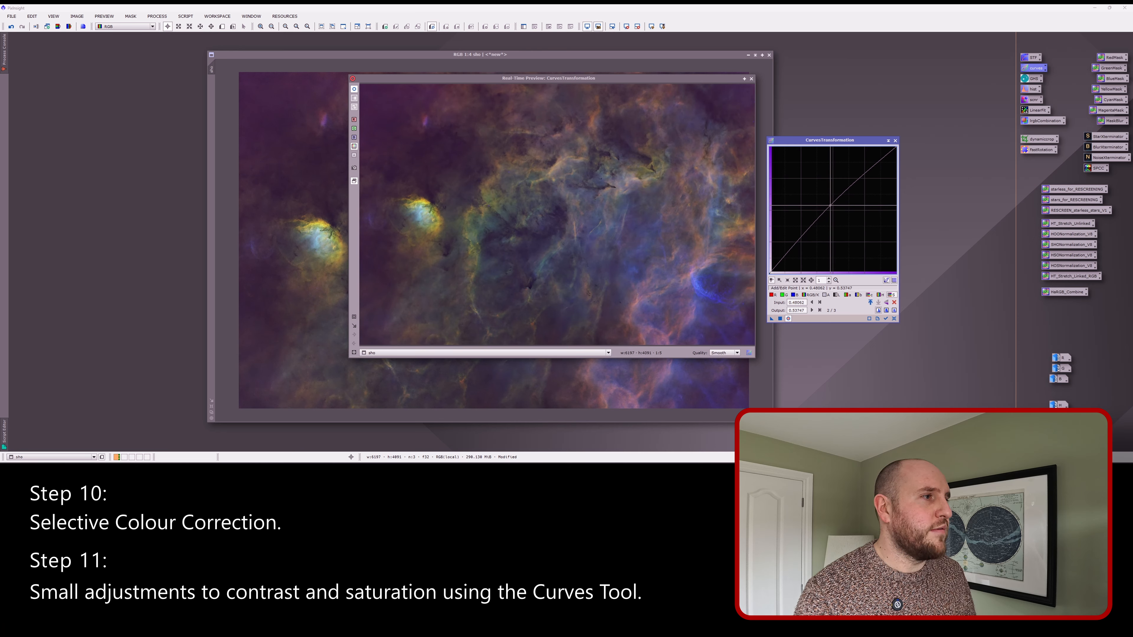
pyautogui.click(354, 316)
pyautogui.moveTo(395, 191); pyautogui.dragTo(480, 264)
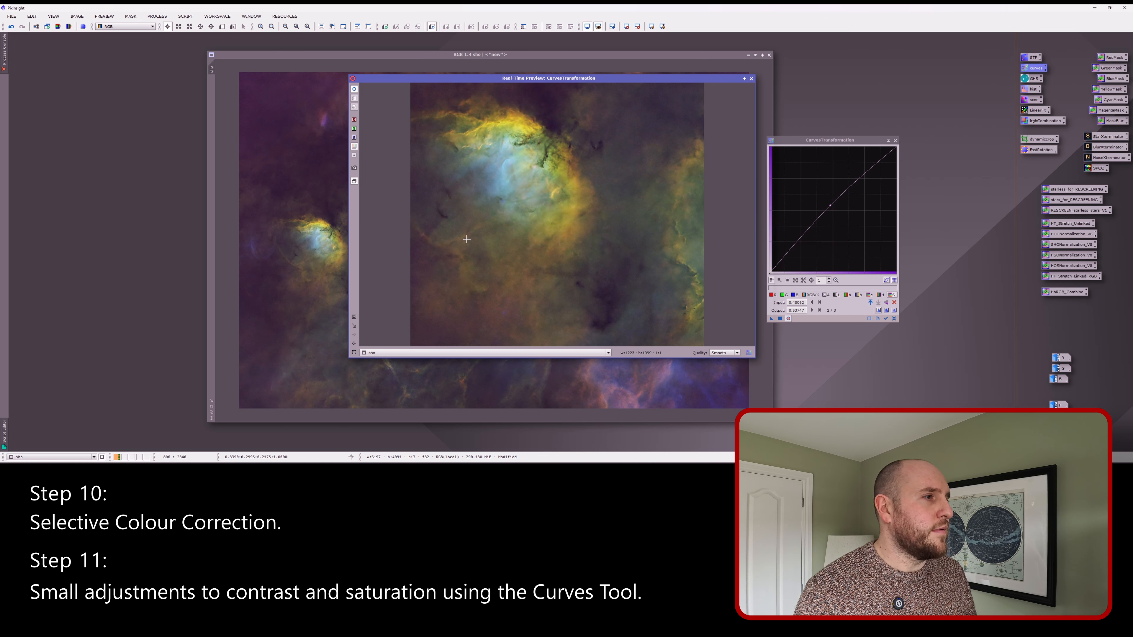
pyautogui.click(354, 353)
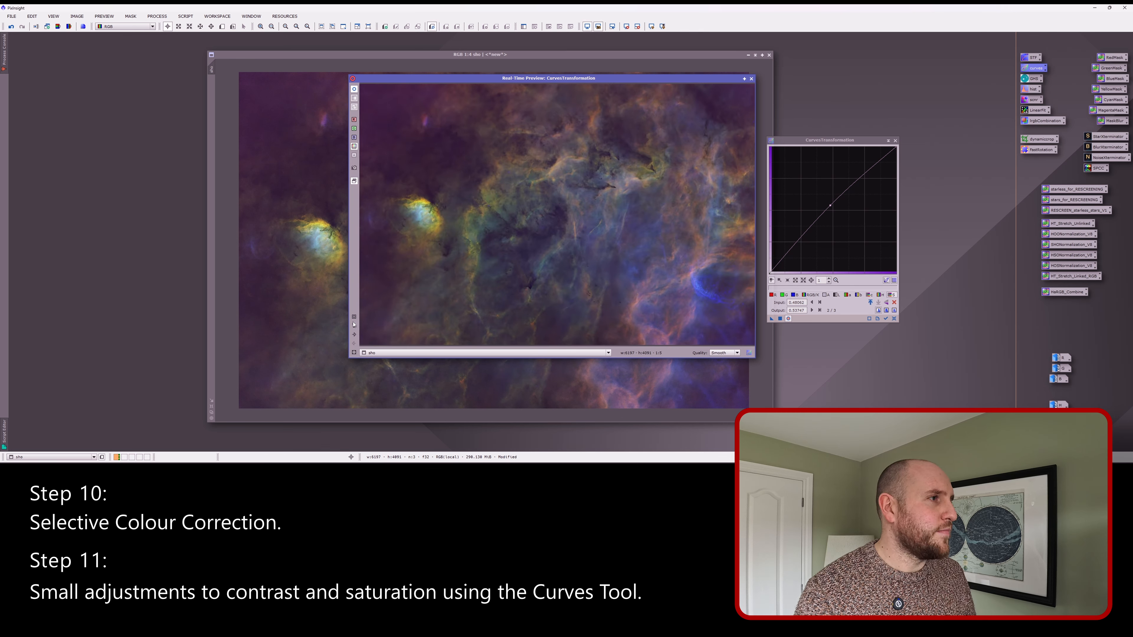
pyautogui.moveTo(389, 180); pyautogui.dragTo(484, 260)
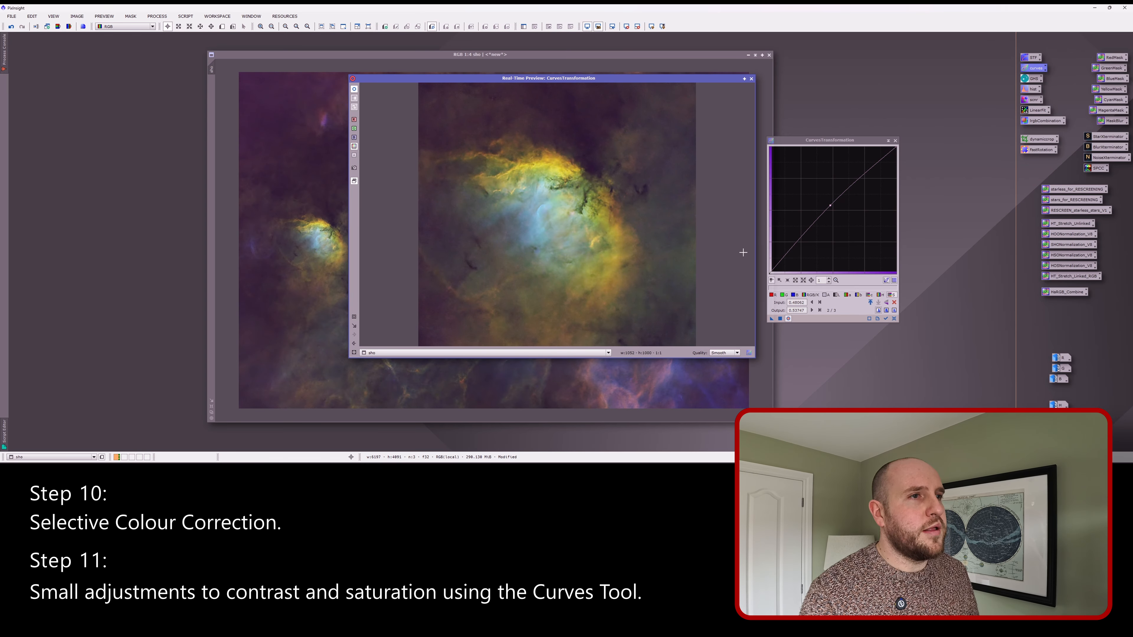
# Step: Ease the saturation curve's midpoint down to about 0.519, apply it to sho, and close CurvesTransformation and its preview
pyautogui.moveTo(830, 206); pyautogui.dragTo(831, 208)
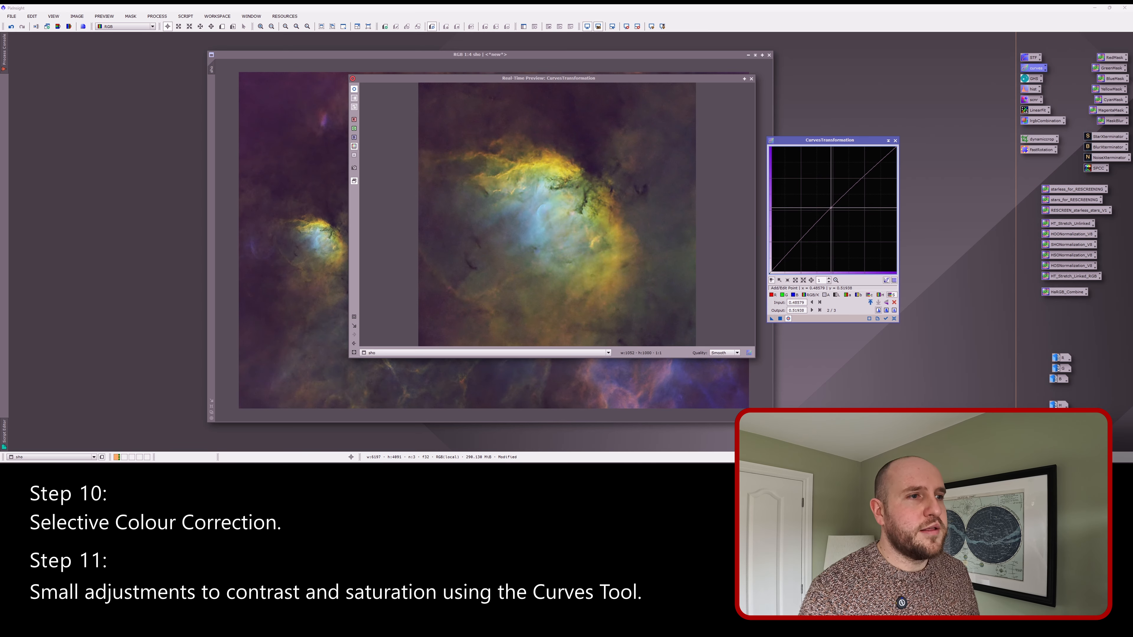
pyautogui.click(781, 319)
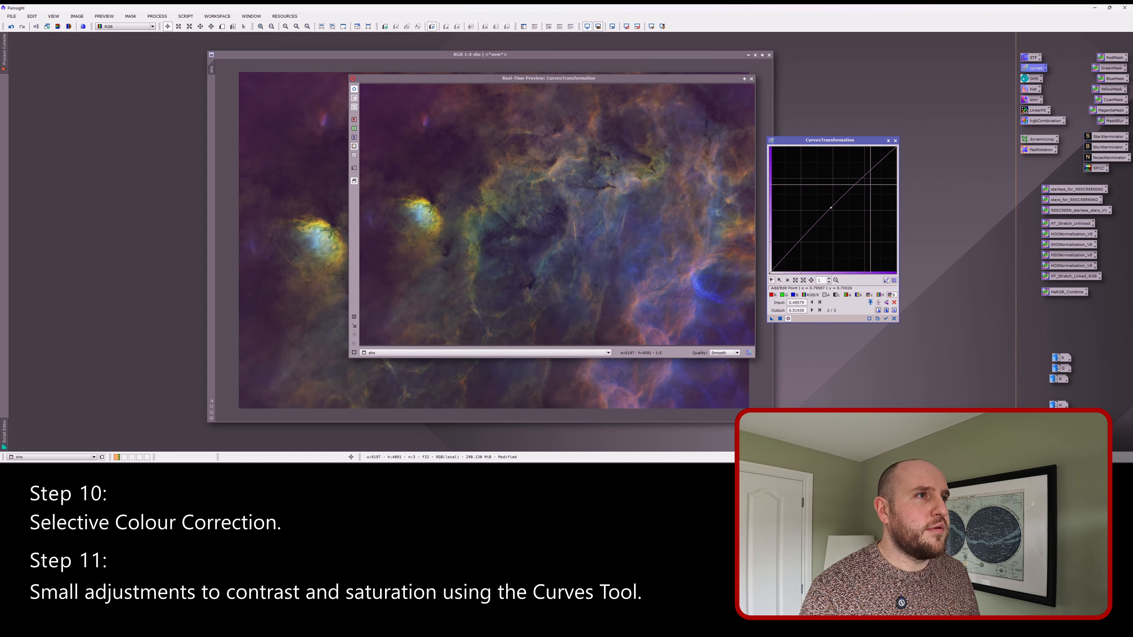
pyautogui.click(894, 140)
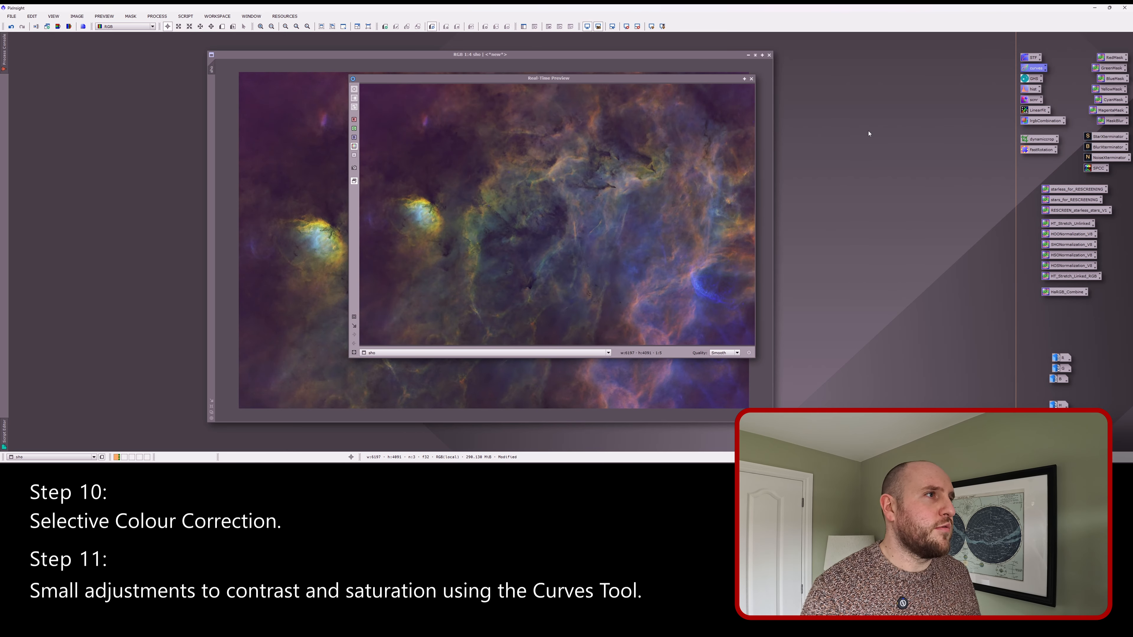
pyautogui.click(751, 79)
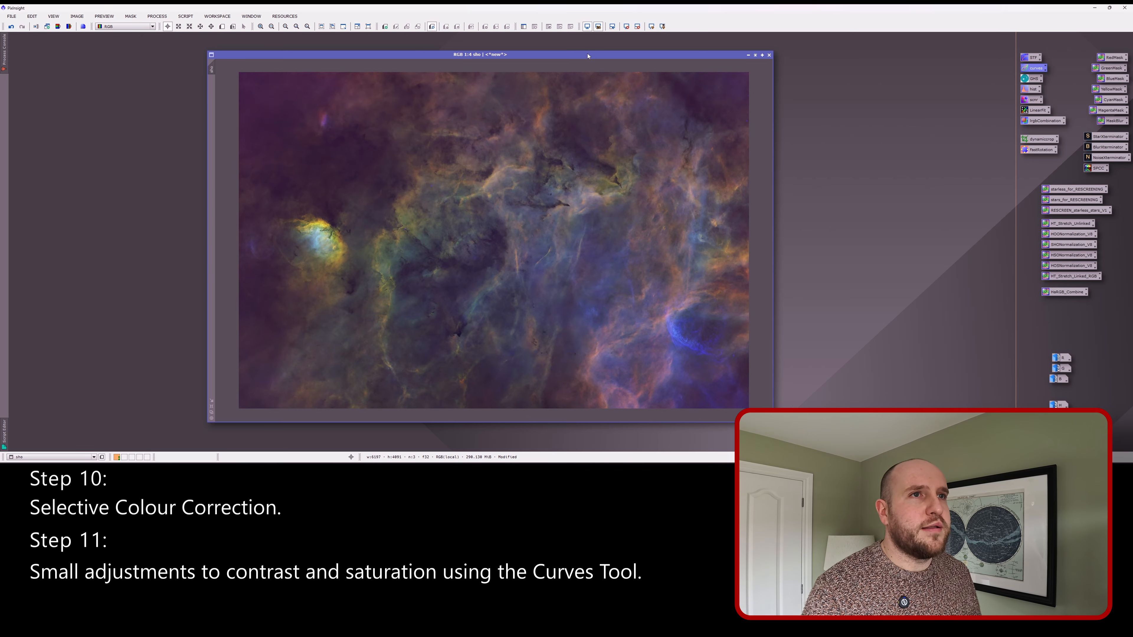
pyautogui.moveTo(589, 55); pyautogui.dragTo(598, 55)
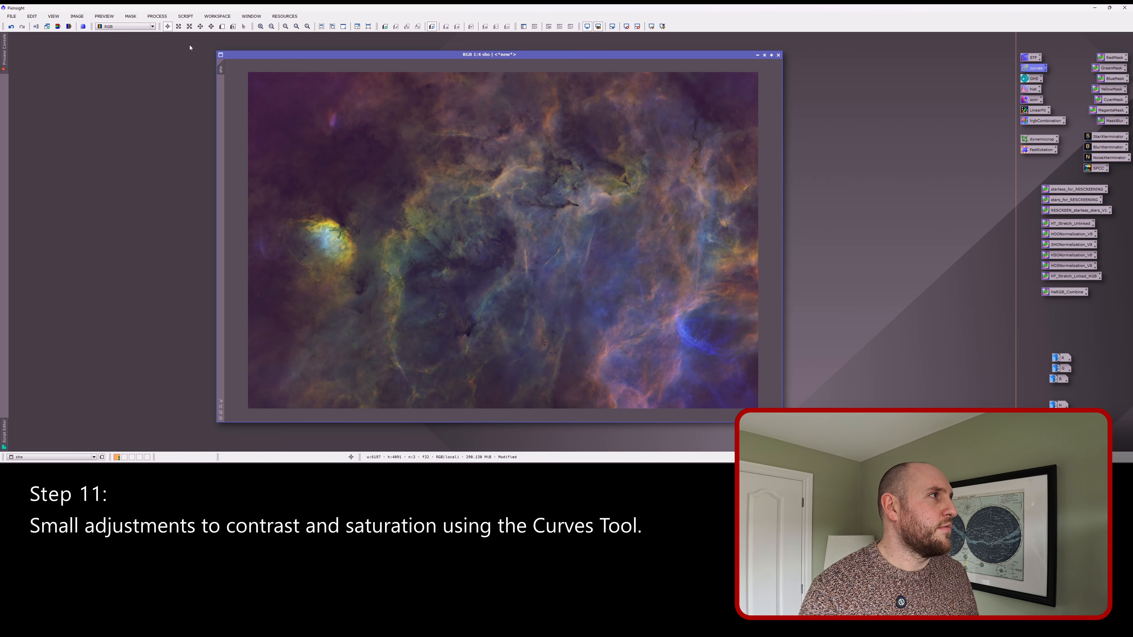
# Step: Open RangeSelection for the sho image with its real-time preview placed beside the settings
pyautogui.click(131, 16)
pyautogui.moveTo(187, 19)
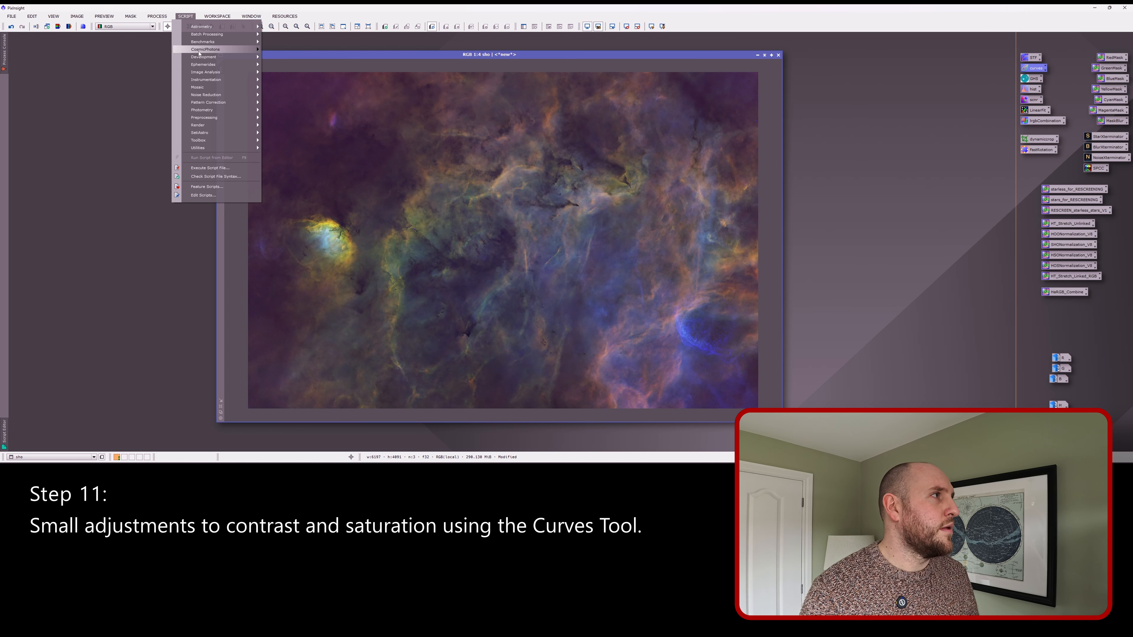
pyautogui.moveTo(208, 73)
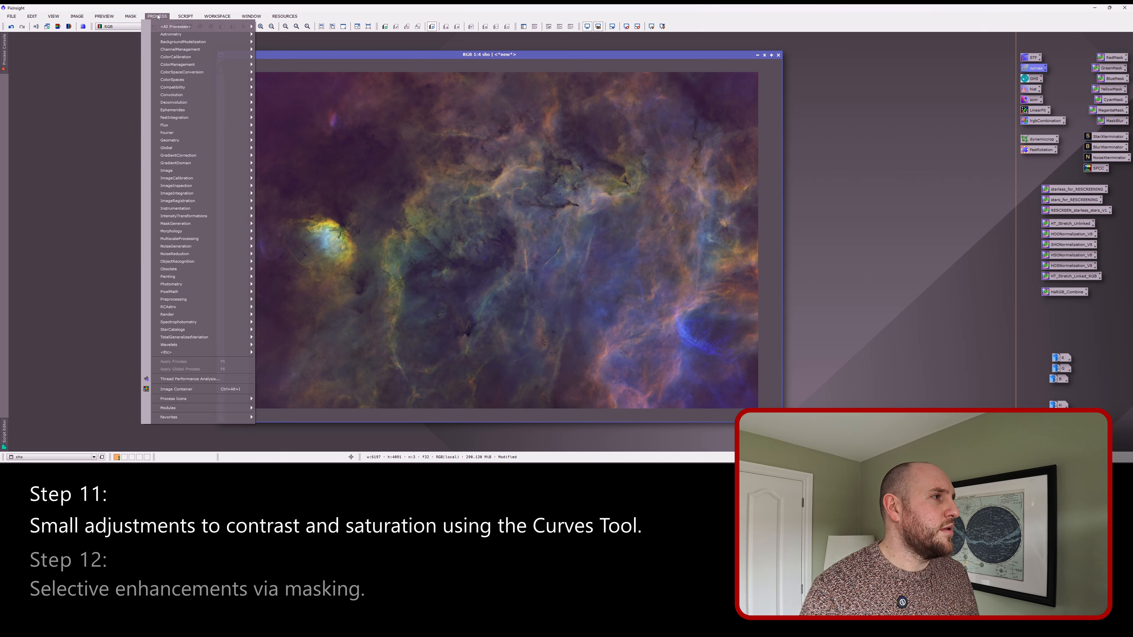
pyautogui.moveTo(241, 223)
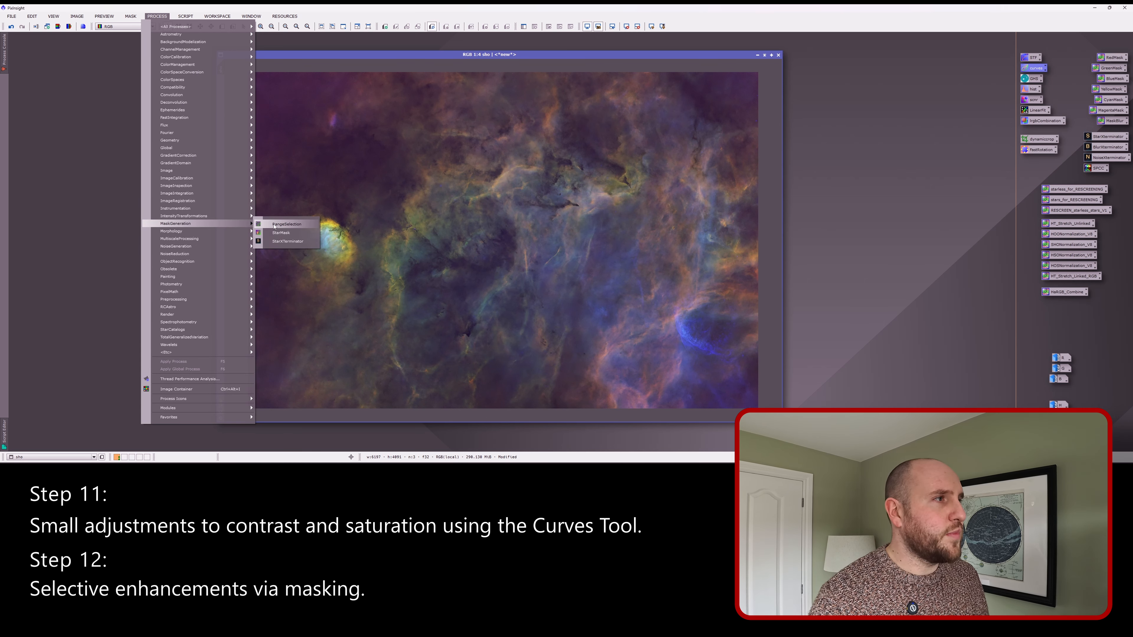
pyautogui.click(286, 224)
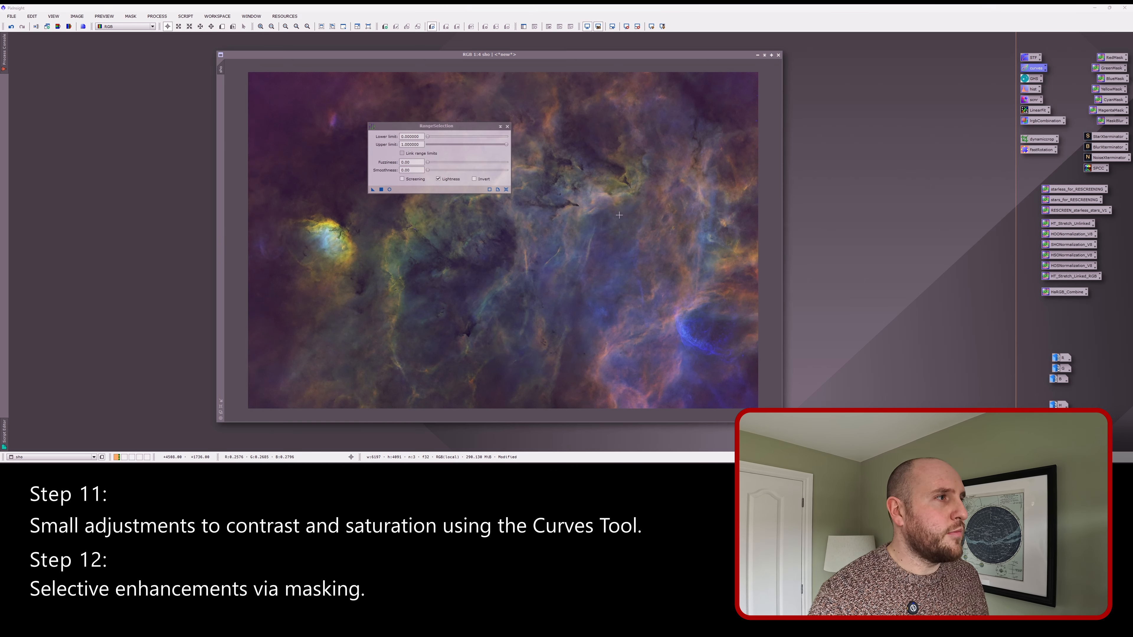
pyautogui.click(390, 189)
pyautogui.moveTo(570, 79); pyautogui.dragTo(722, 74)
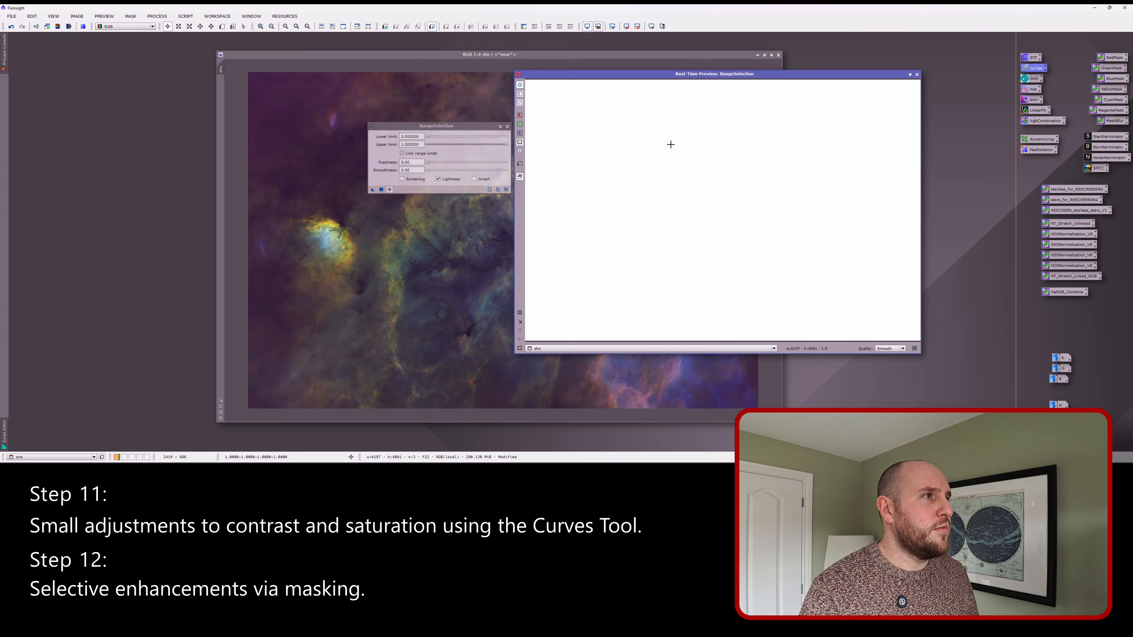
# Step: Restrict the range mask to the brightest nebula areas with a lower limit of about 0.41, fuzziness 0.12 and added smoothness
pyautogui.moveTo(428, 137); pyautogui.dragTo(459, 137)
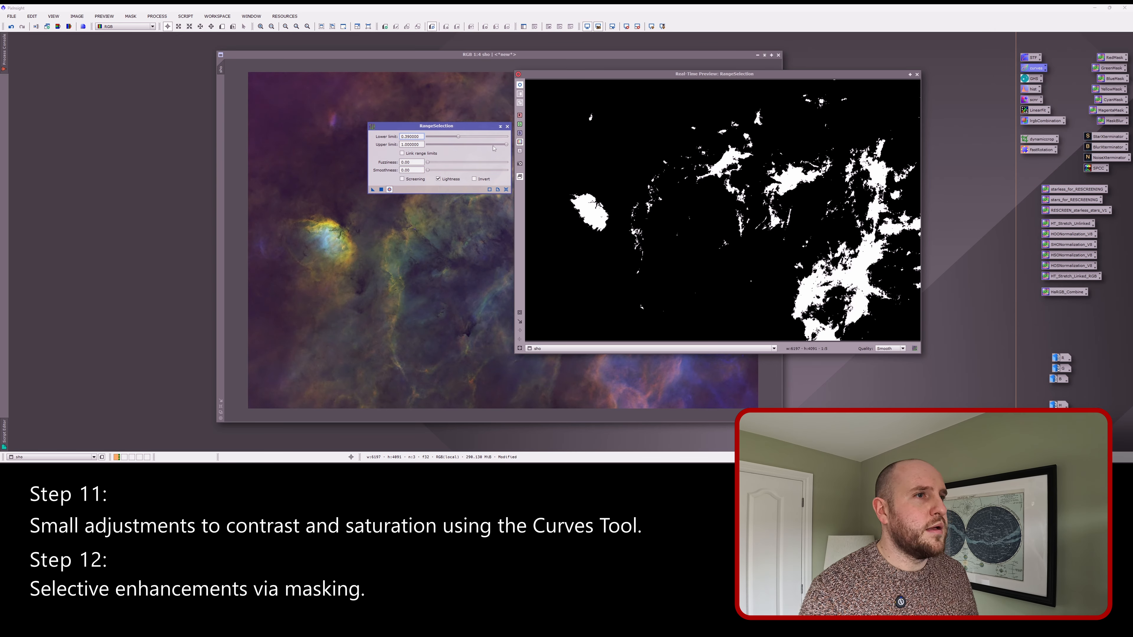
pyautogui.moveTo(506, 146); pyautogui.dragTo(508, 145)
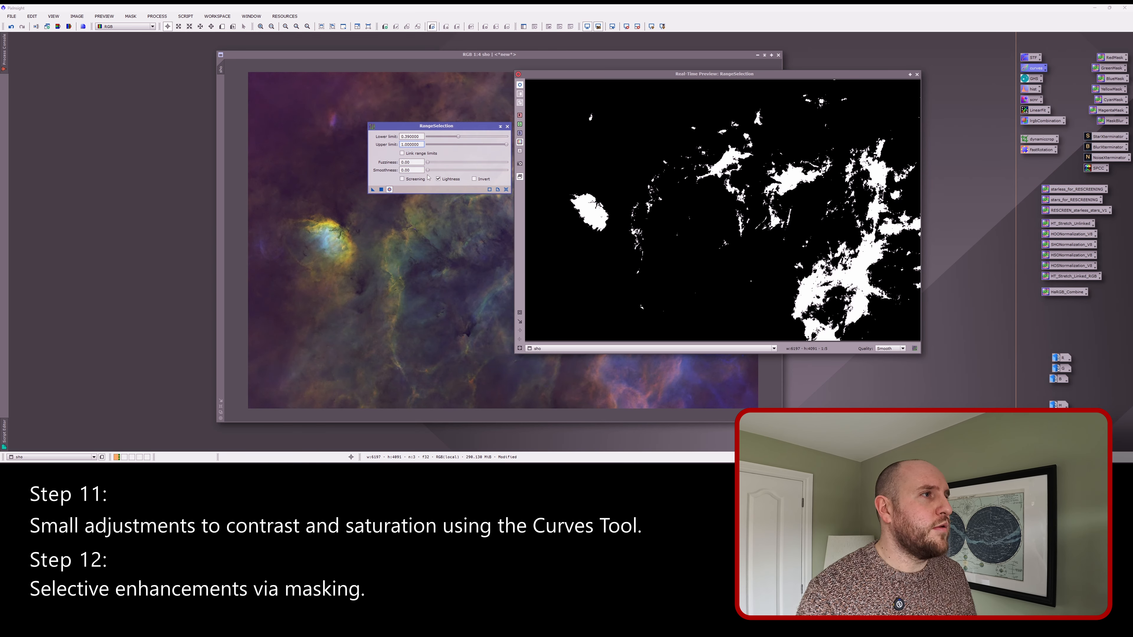
pyautogui.click(431, 163)
pyautogui.moveTo(429, 163); pyautogui.dragTo(442, 175)
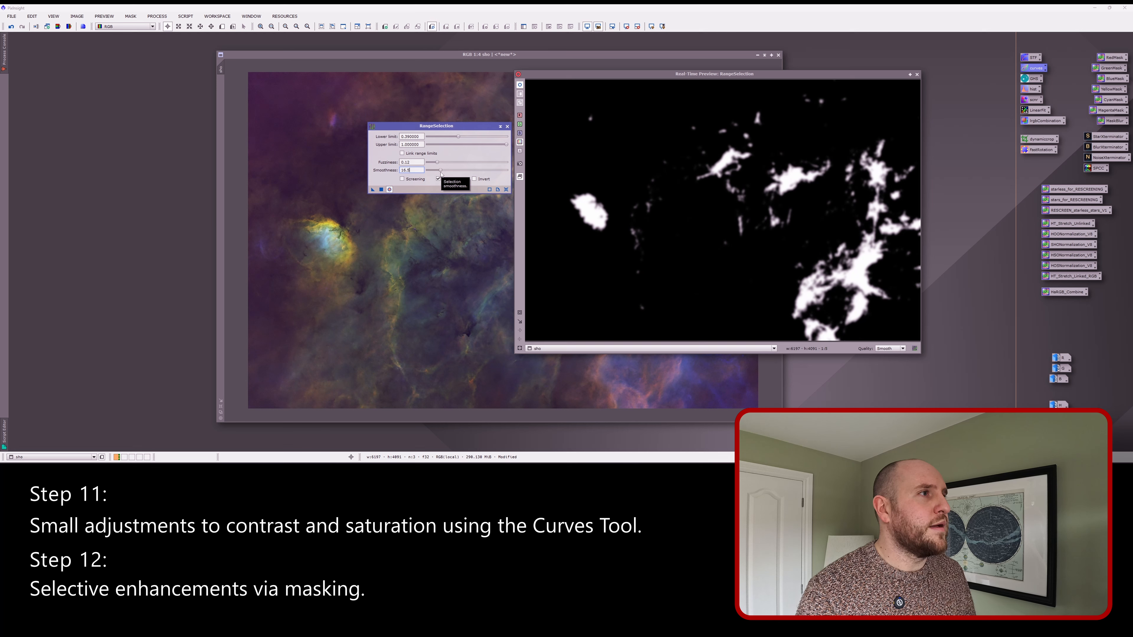
pyautogui.moveTo(458, 137); pyautogui.dragTo(460, 140)
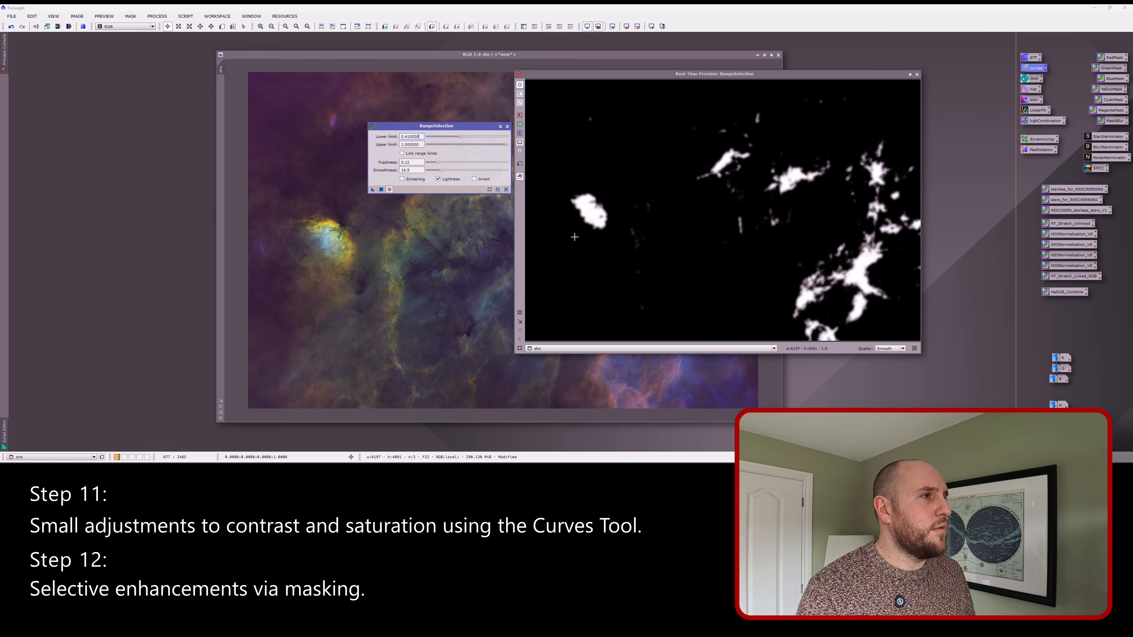
# Step: Generate the range mask from sho and close RangeSelection and its preview, keeping the mask beside the image
pyautogui.click(381, 189)
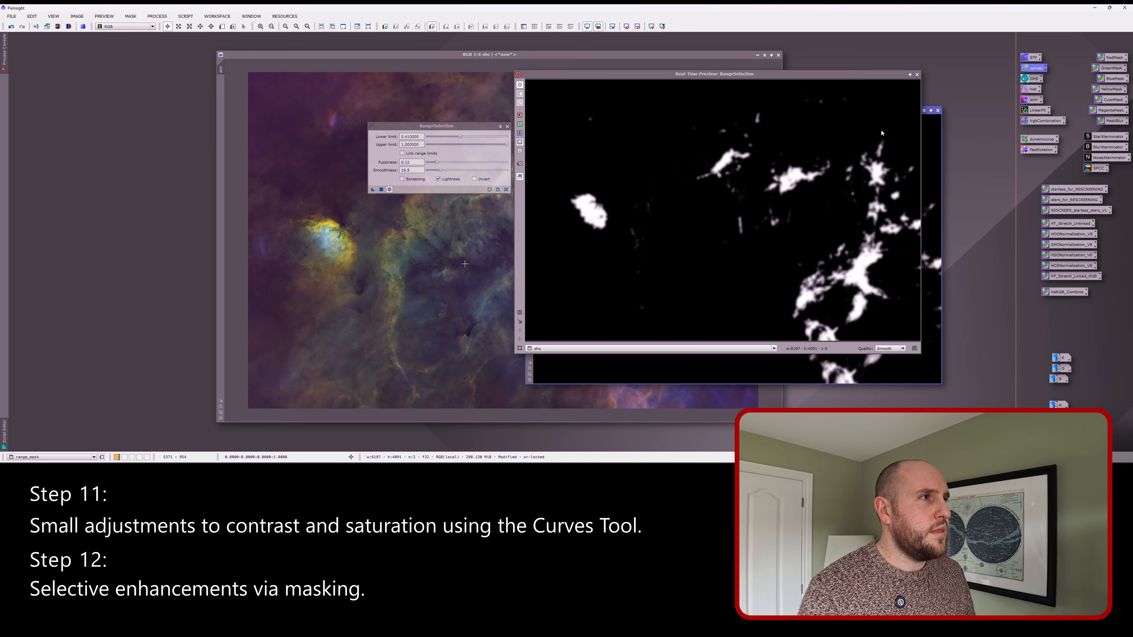
pyautogui.click(916, 74)
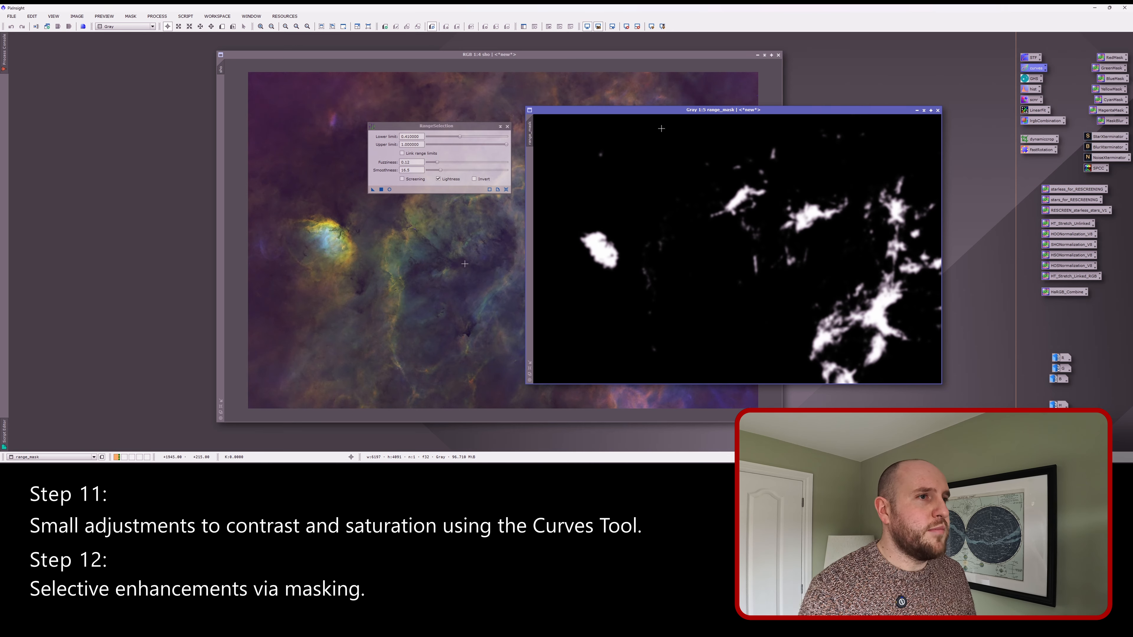
pyautogui.click(507, 126)
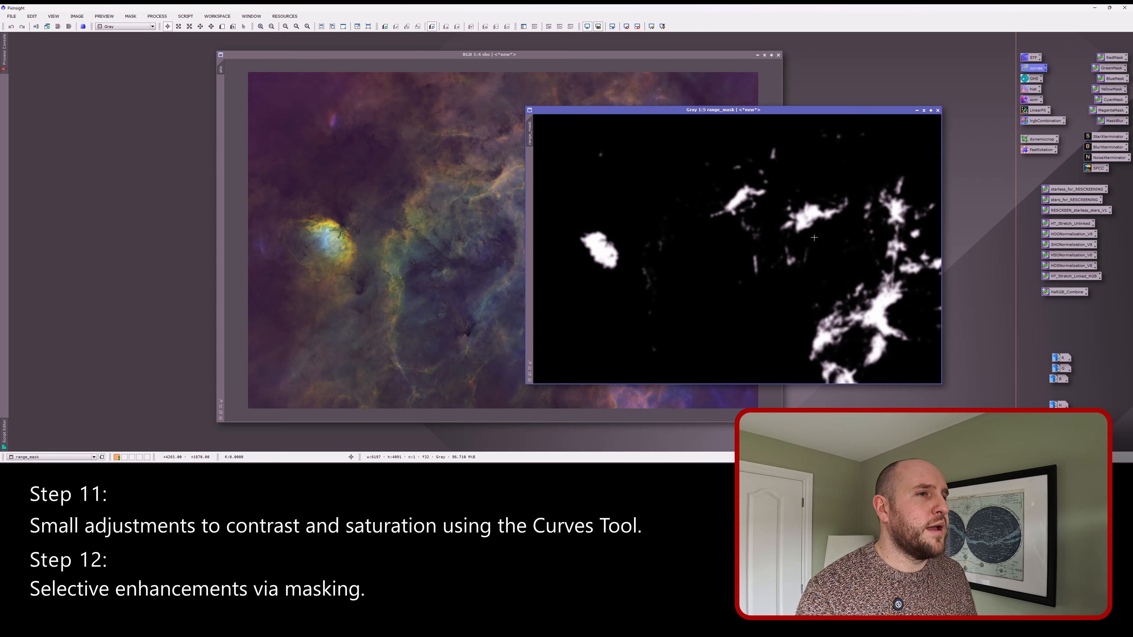
pyautogui.moveTo(607, 114); pyautogui.dragTo(602, 108)
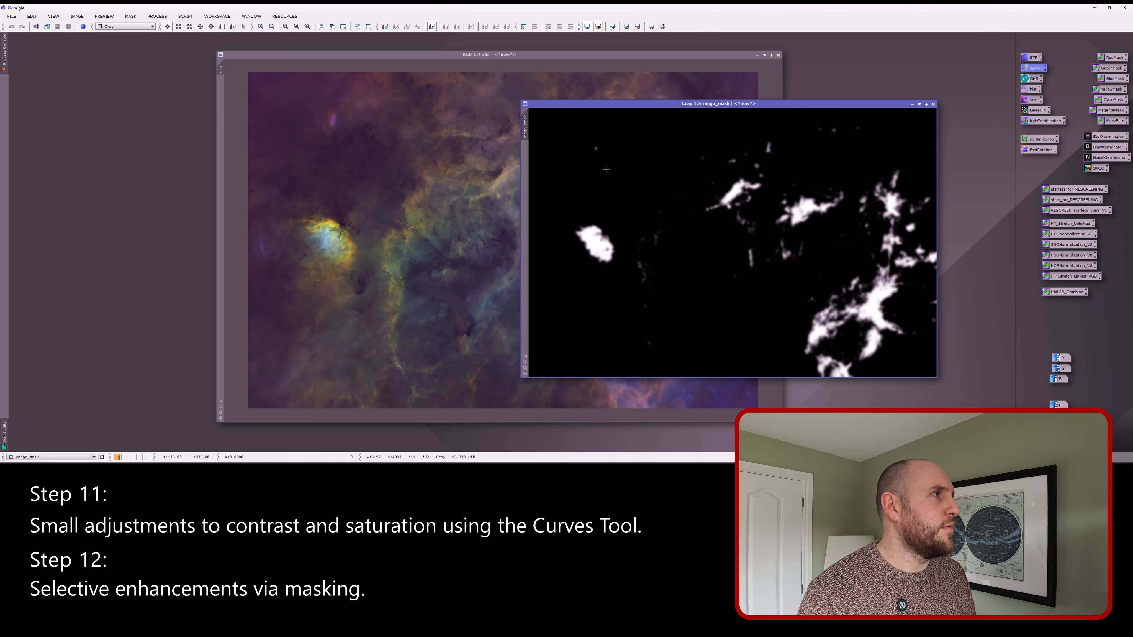
pyautogui.click(157, 16)
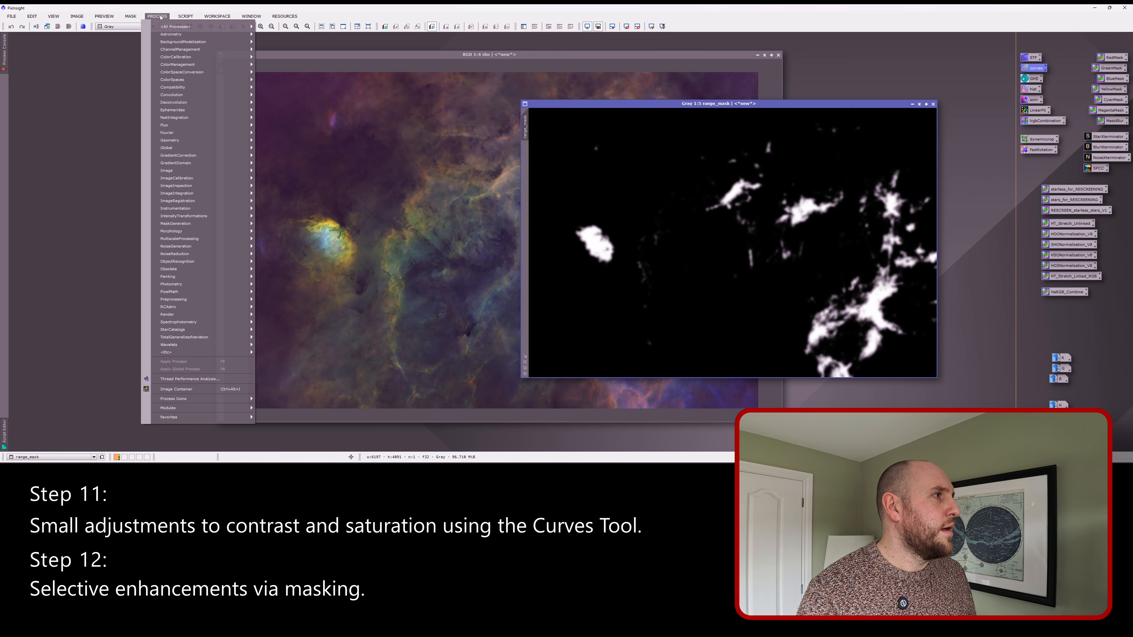
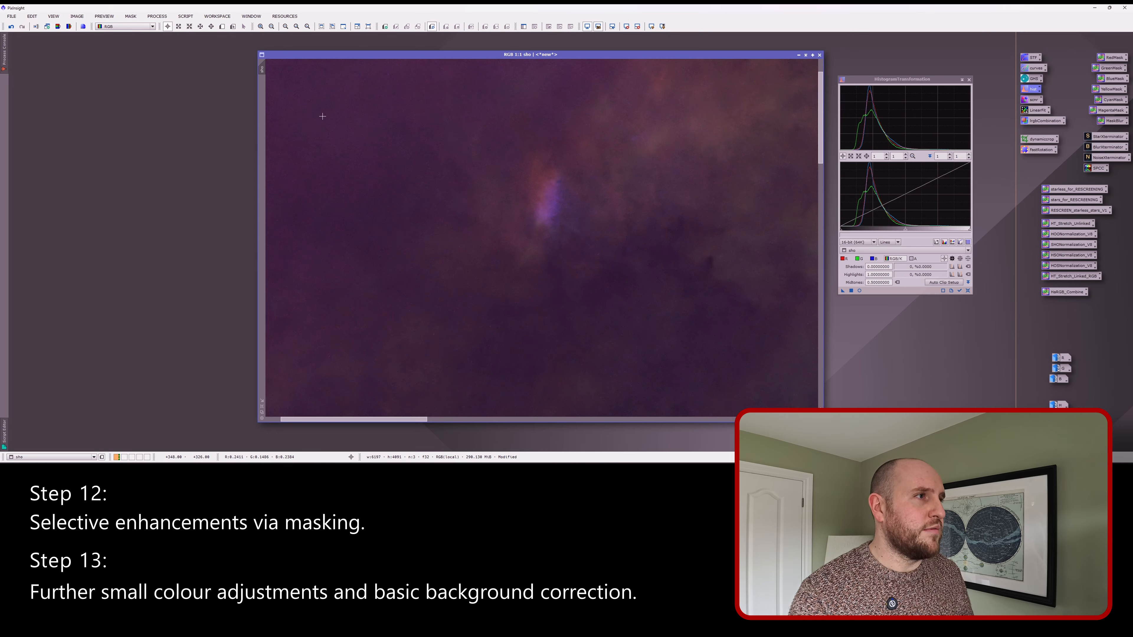
# Step: Try lowering the red channel's midtones to about 0.473 in the HistogramTransformation real-time preview and reset the adjustment
pyautogui.moveTo(350, 417); pyautogui.dragTo(334, 417)
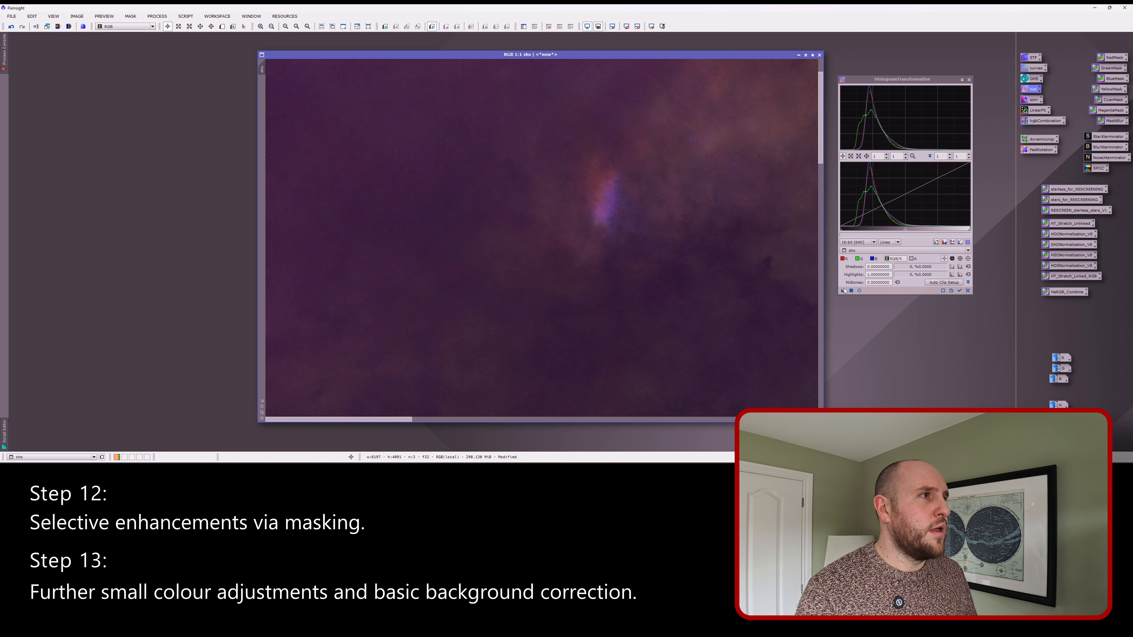
pyautogui.click(859, 290)
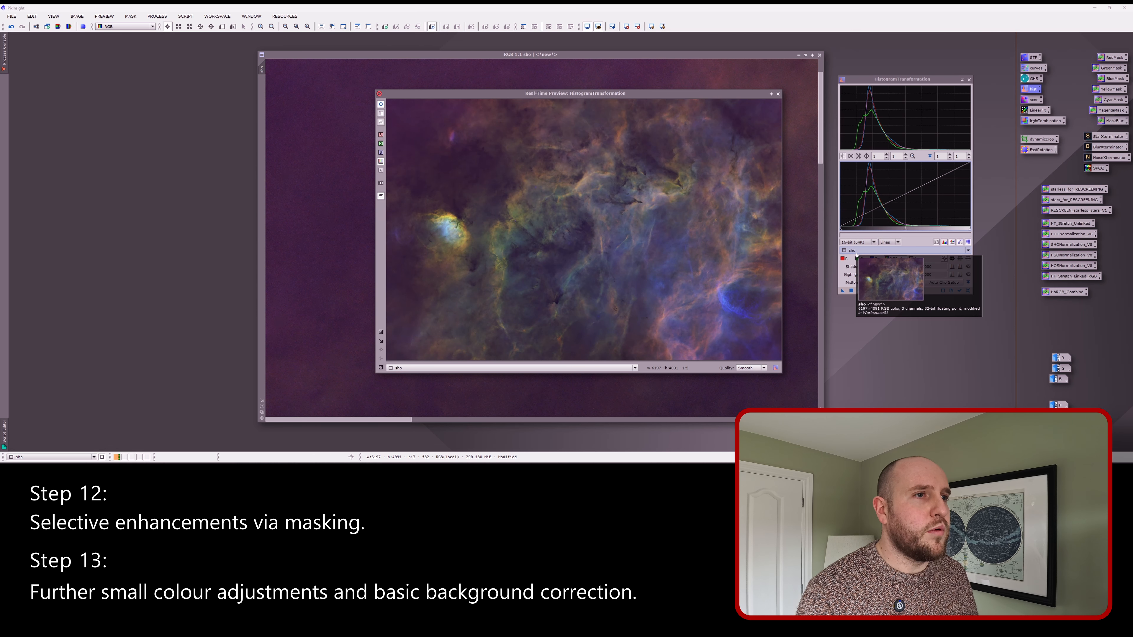
pyautogui.click(844, 259)
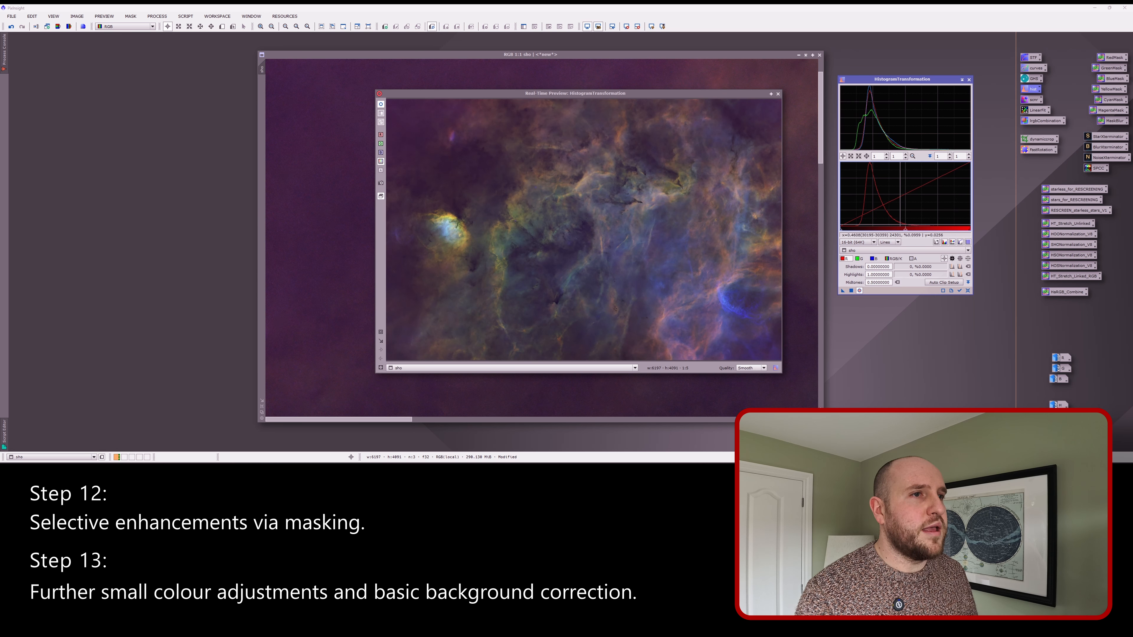
pyautogui.moveTo(905, 231); pyautogui.dragTo(901, 232)
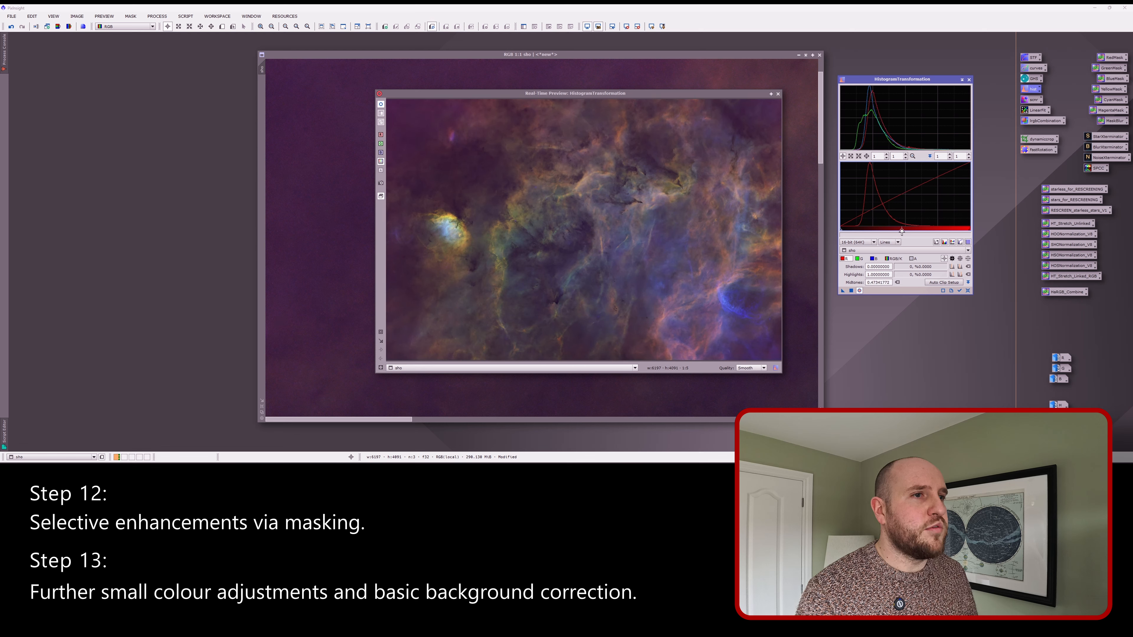
pyautogui.click(968, 290)
# Step: Set the red channel's midtones to about 0.54 and shadows to about 0.038, and compare the preview with the unadjusted image
pyautogui.moveTo(905, 232); pyautogui.dragTo(908, 231)
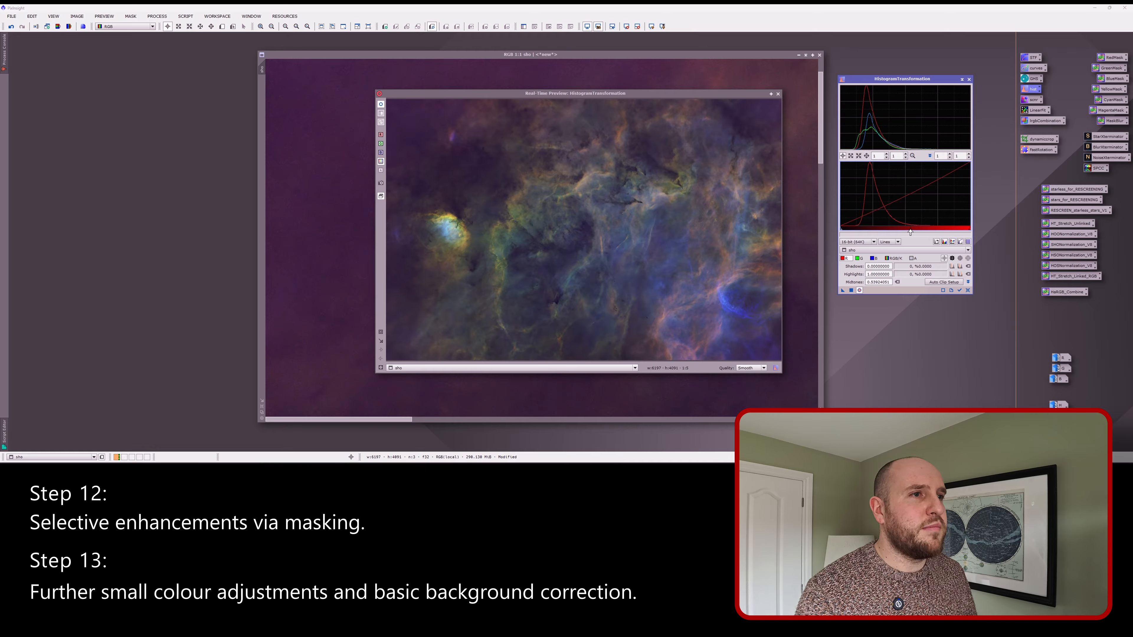
pyautogui.moveTo(841, 232); pyautogui.dragTo(844, 231)
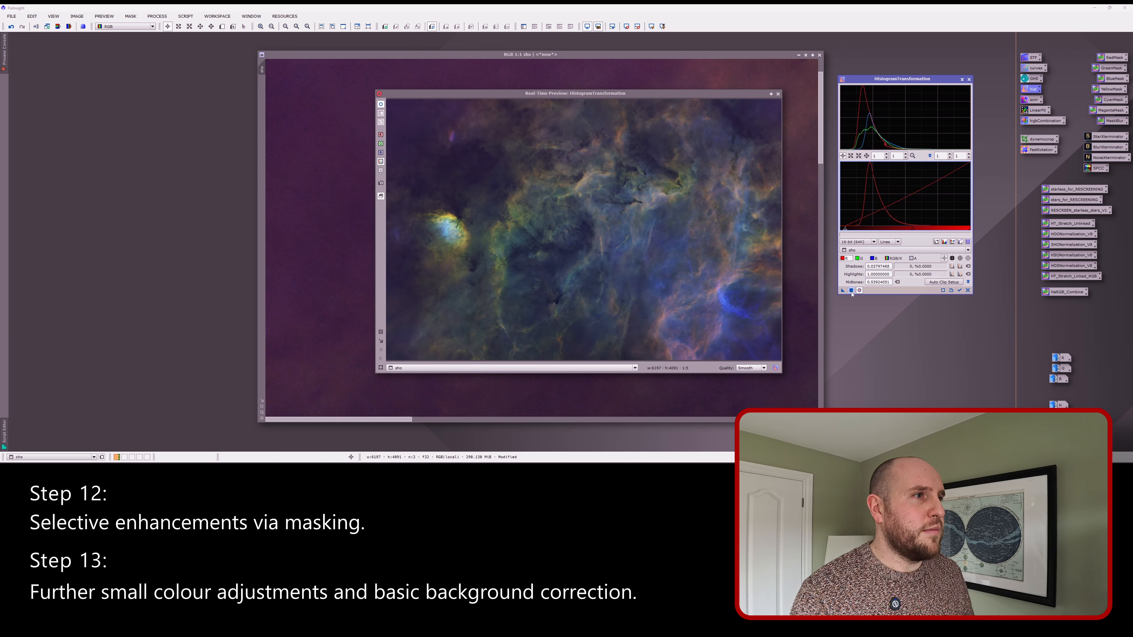
pyautogui.click(381, 105)
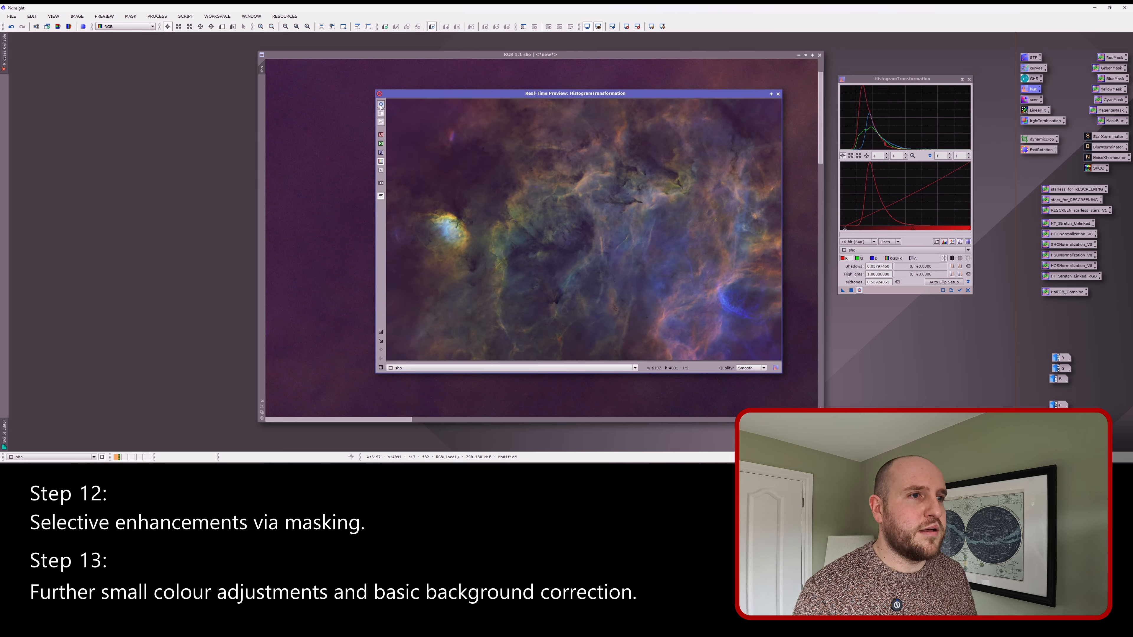
# Step: Apply the red-channel histogram adjustment to sho, then reset and close HistogramTransformation and its preview
pyautogui.moveTo(843, 289); pyautogui.dragTo(729, 260)
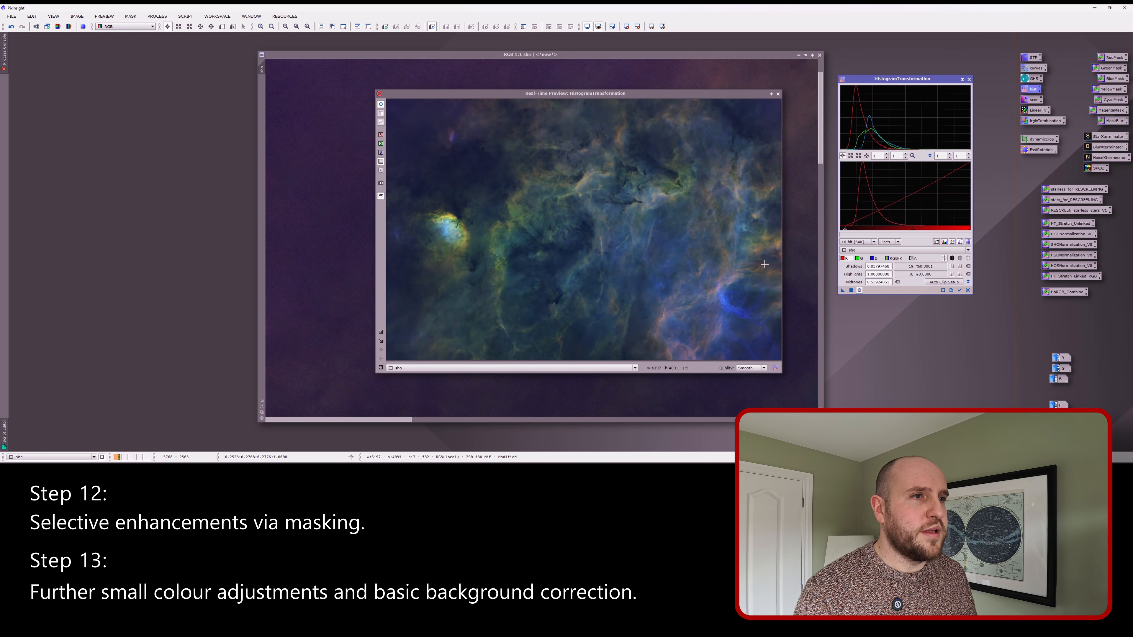
pyautogui.click(968, 291)
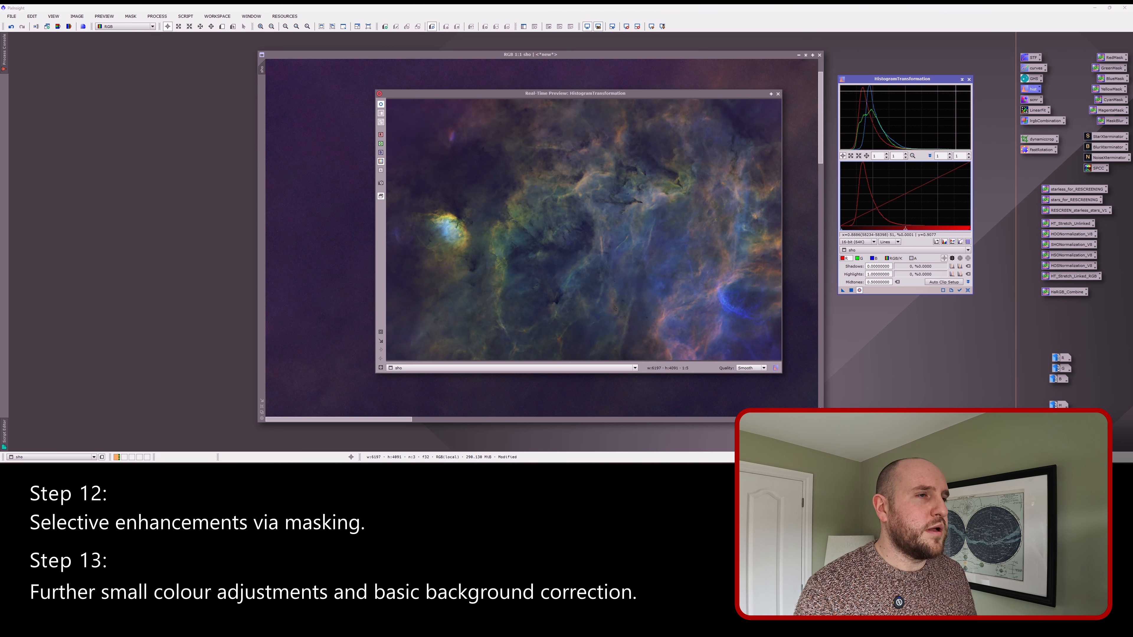
pyautogui.click(969, 79)
pyautogui.click(777, 94)
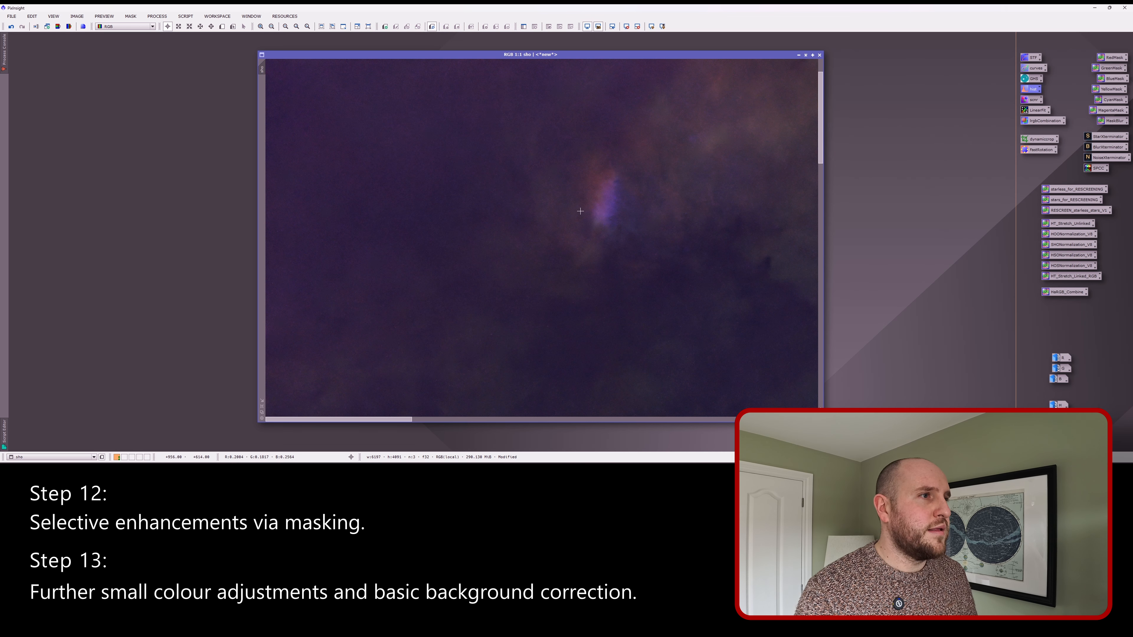
# Step: Start saving the sho image and create a folder named Processing inside the Tulip folder
pyautogui.scroll(-3, 573, 210)
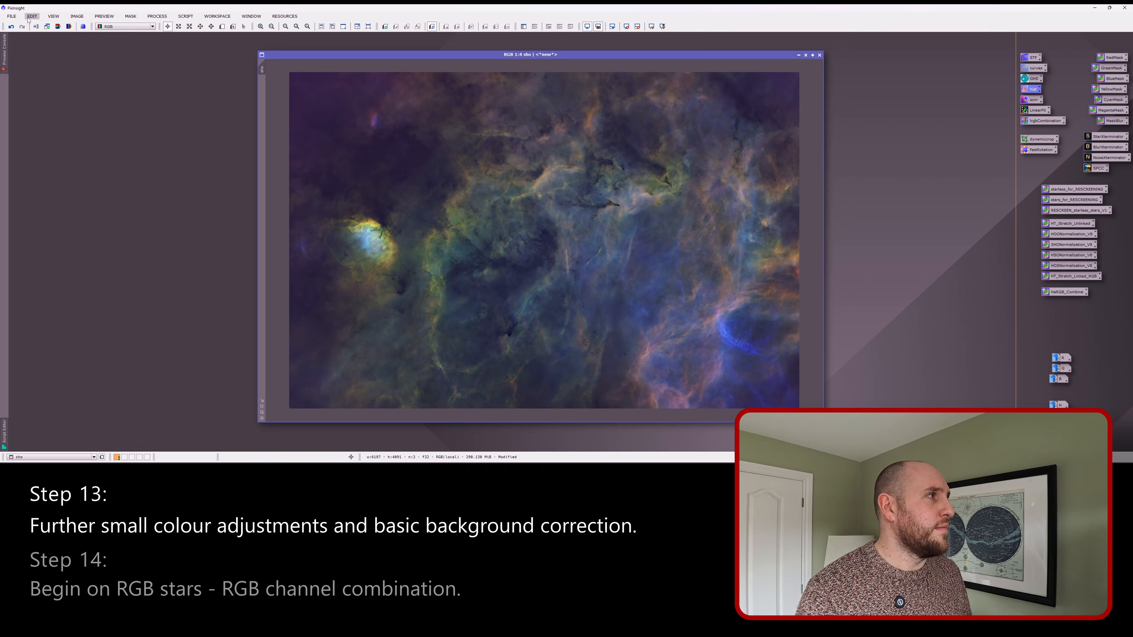
pyautogui.click(11, 16)
pyautogui.click(27, 92)
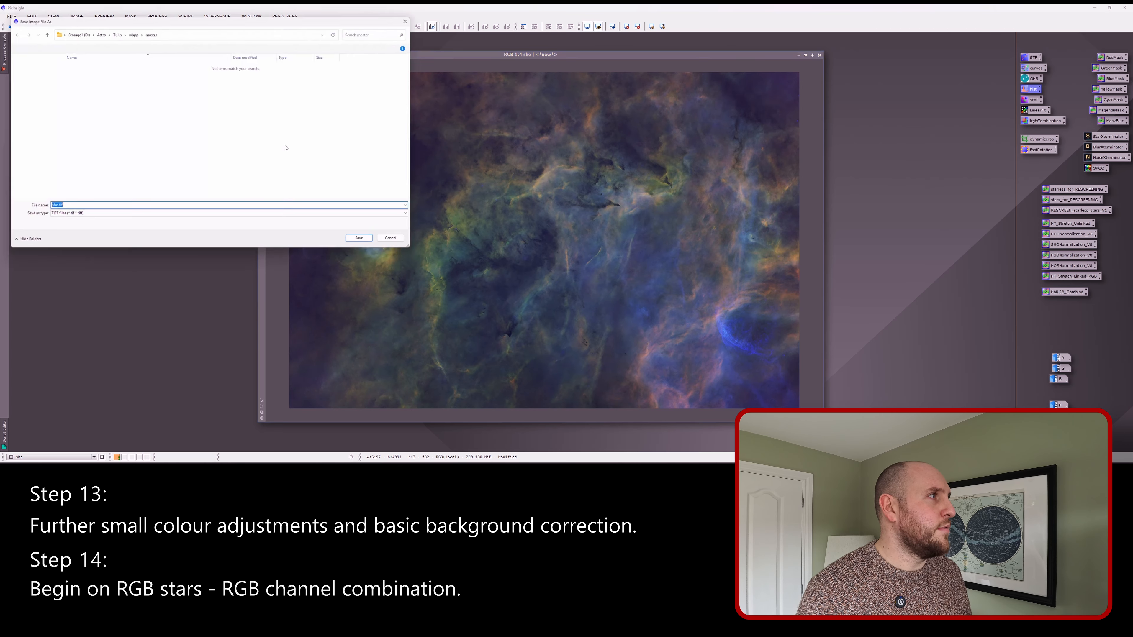
pyautogui.click(115, 31)
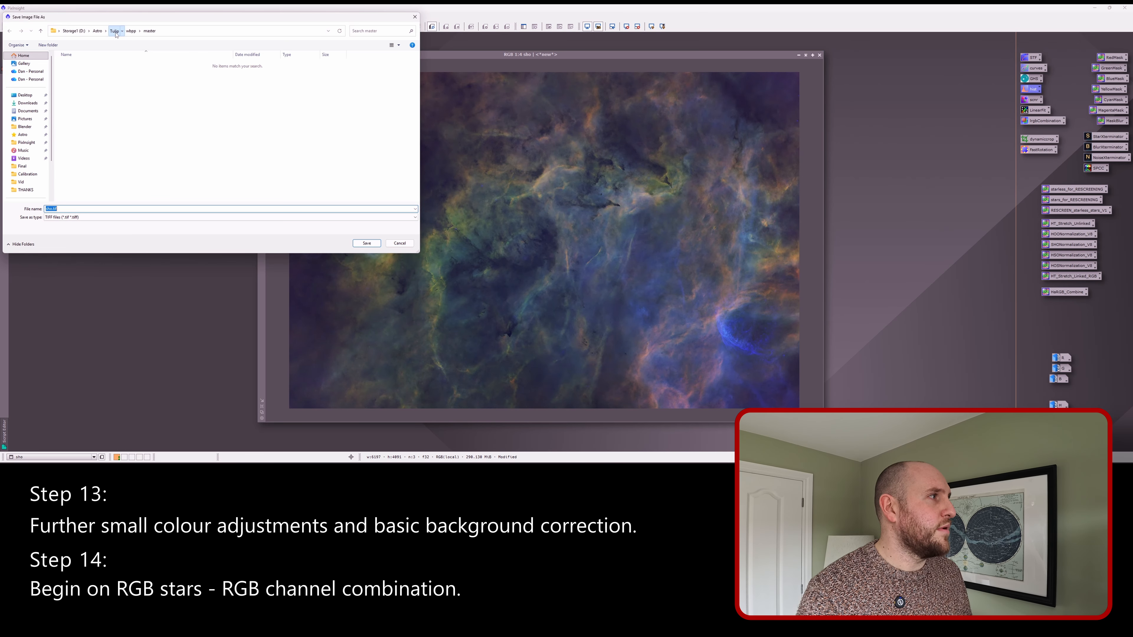
pyautogui.click(48, 45)
pyautogui.write('Processing')
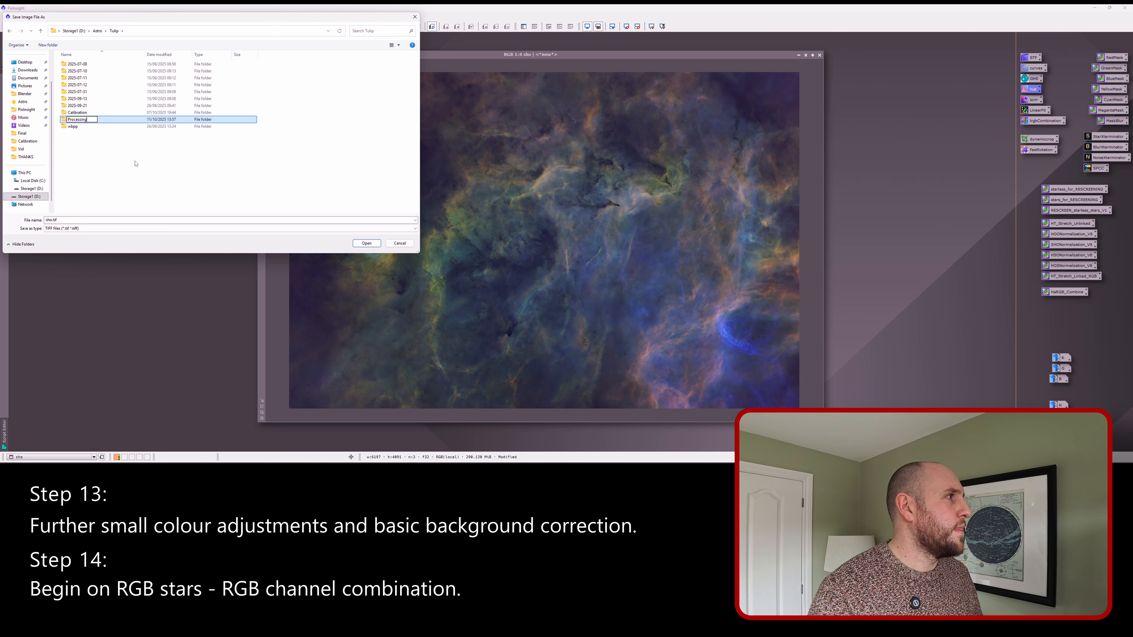
pyautogui.press('Return')
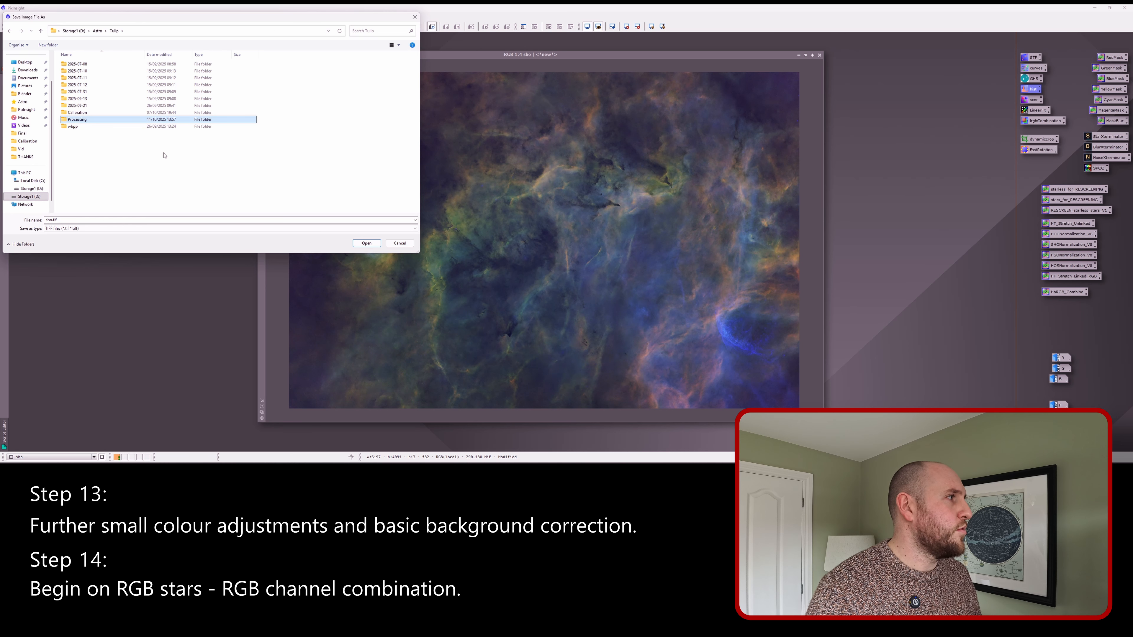
# Step: Save the image as sho.xisf in the Processing folder, using XISF format with 32-bit IEEE 754 floating point samples
pyautogui.doubleClick(78, 119)
pyautogui.click(298, 227)
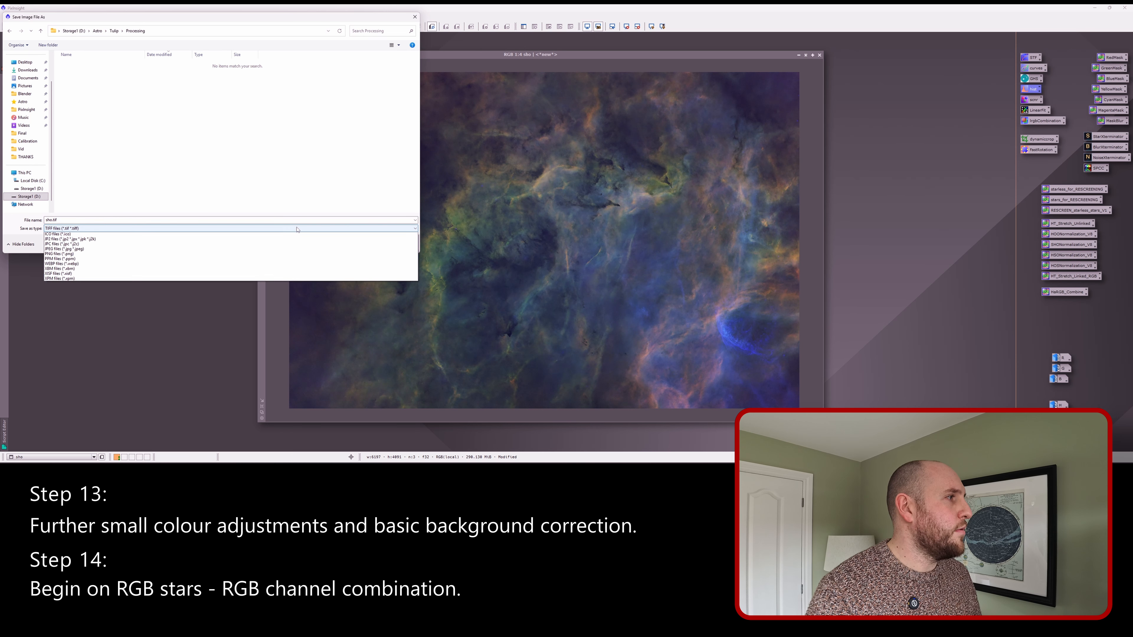
pyautogui.click(237, 290)
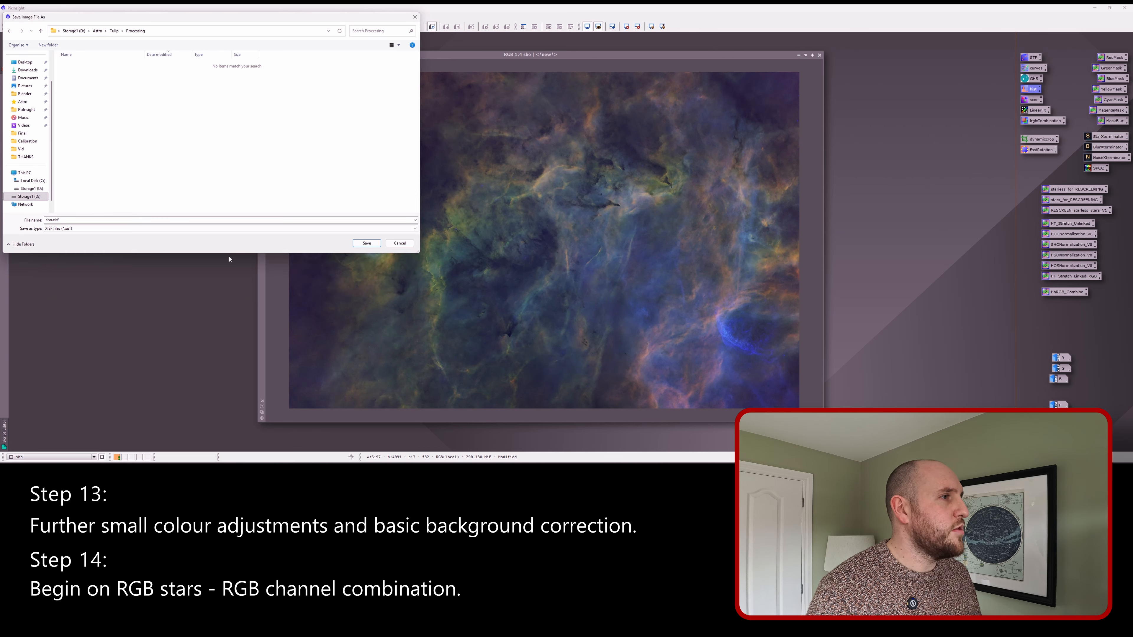
pyautogui.click(367, 243)
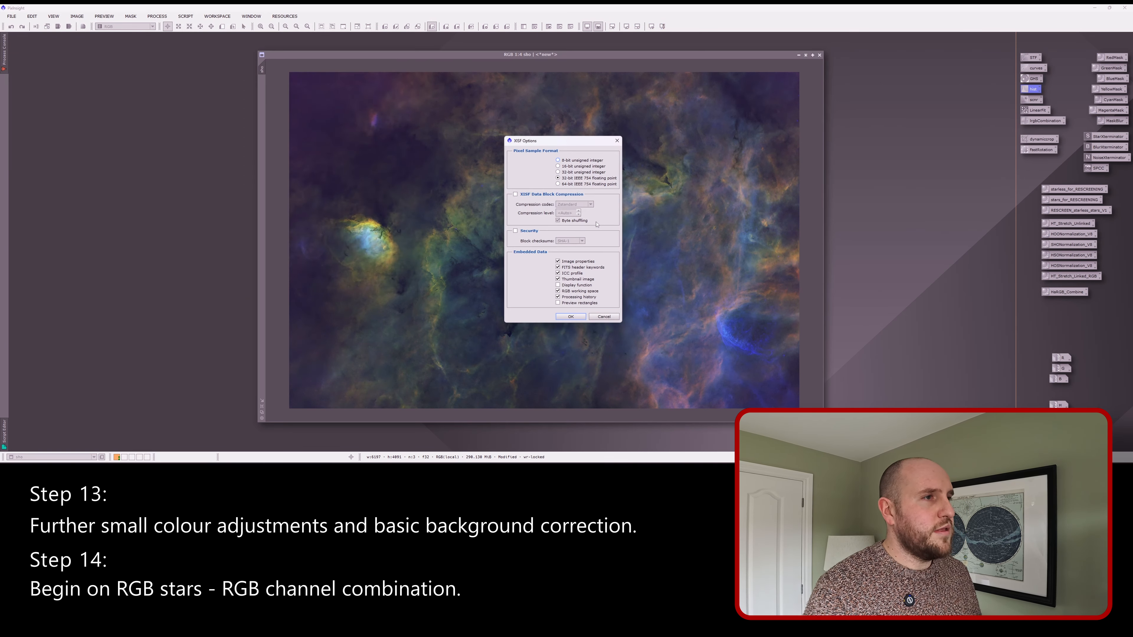
pyautogui.press('Return')
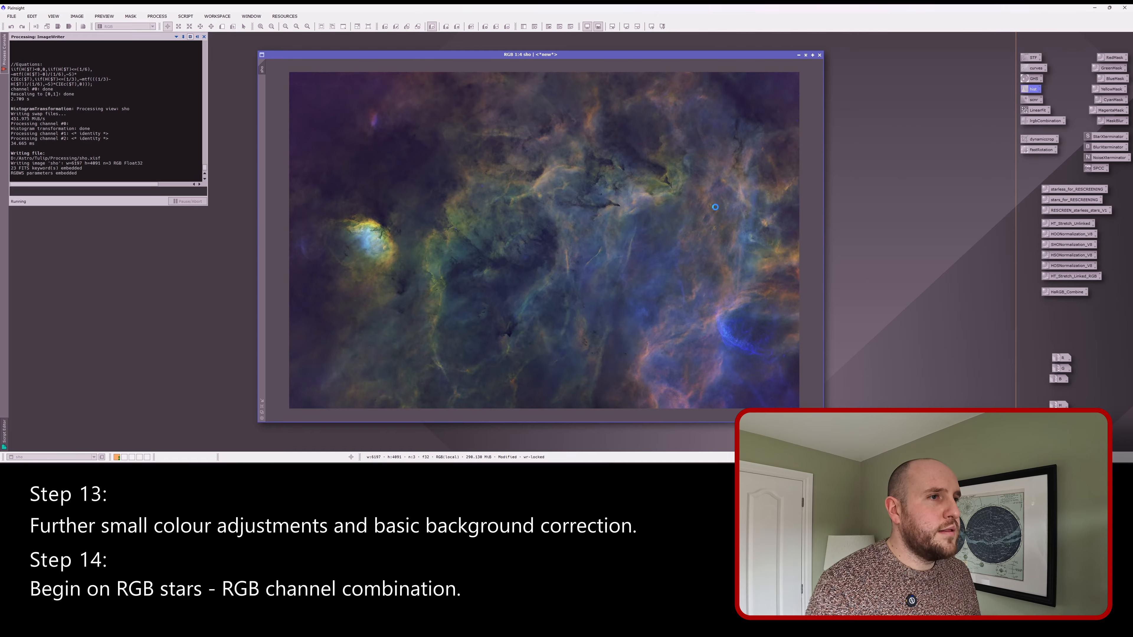
# Step: Minimise sho and park it beside the process icons, and restore the minimised R, G and B images
pyautogui.click(798, 55)
pyautogui.moveTo(551, 241); pyautogui.dragTo(999, 51)
pyautogui.doubleClick(1060, 357)
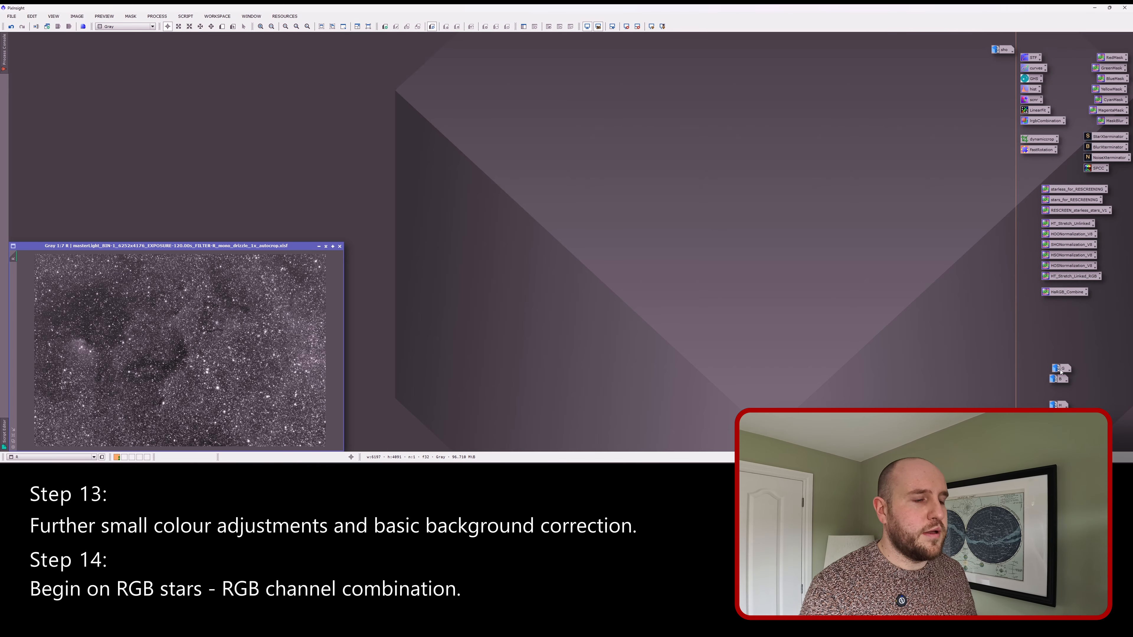
pyautogui.doubleClick(1060, 368)
pyautogui.doubleClick(1056, 378)
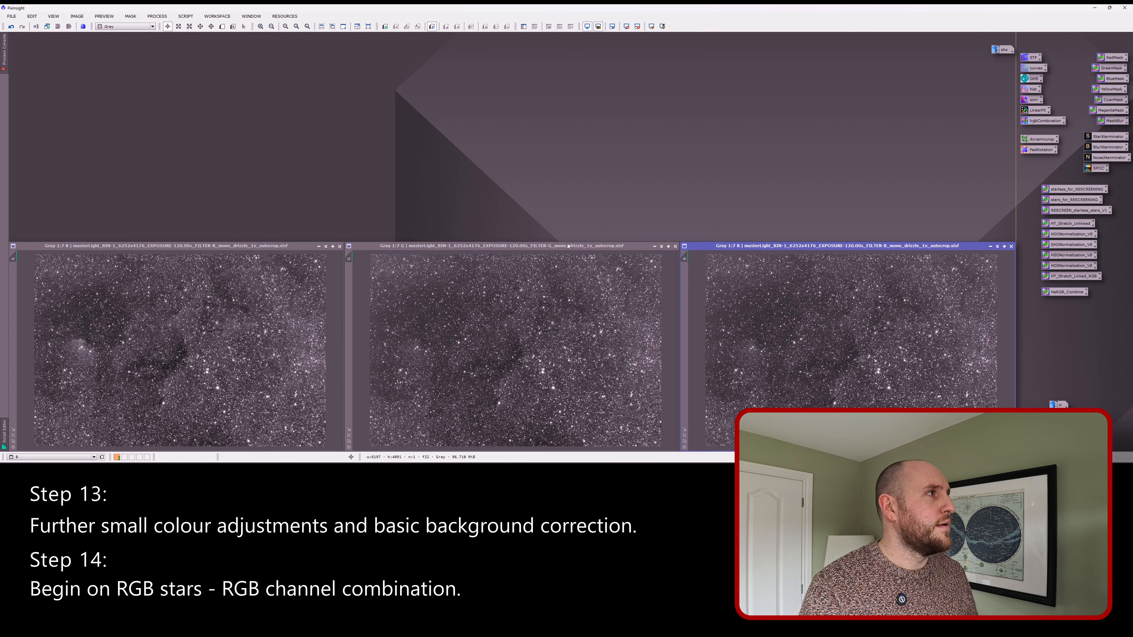
# Step: Open ChannelCombination and assign R, G and B as the source images of the red, green and blue channels
pyautogui.click(157, 16)
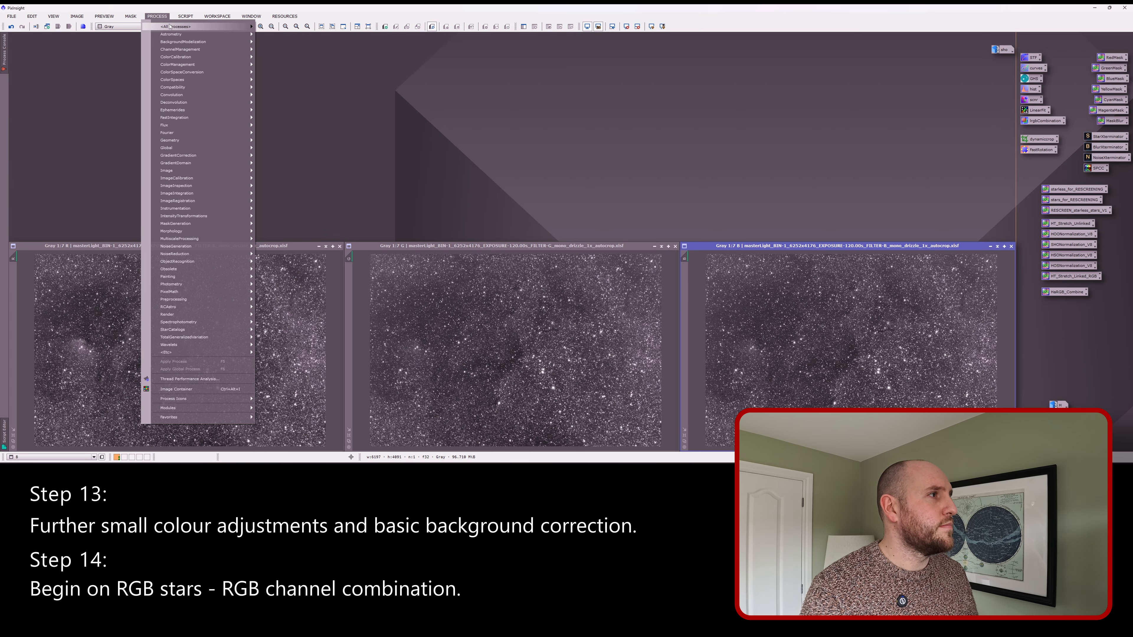
pyautogui.moveTo(175, 26)
pyautogui.click(292, 149)
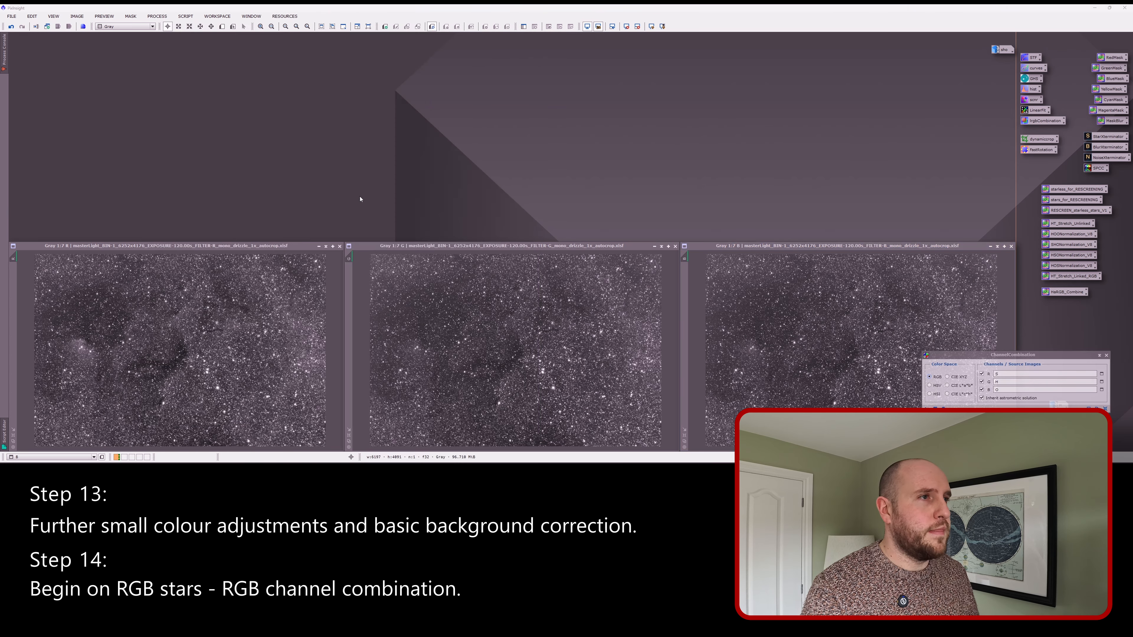
pyautogui.moveTo(1041, 355); pyautogui.dragTo(699, 129)
pyautogui.click(665, 148)
pyautogui.click(660, 157)
pyautogui.press('BackSpace')
pyautogui.write('G')
pyautogui.click(659, 164)
pyautogui.press('BackSpace')
pyautogui.write('B')
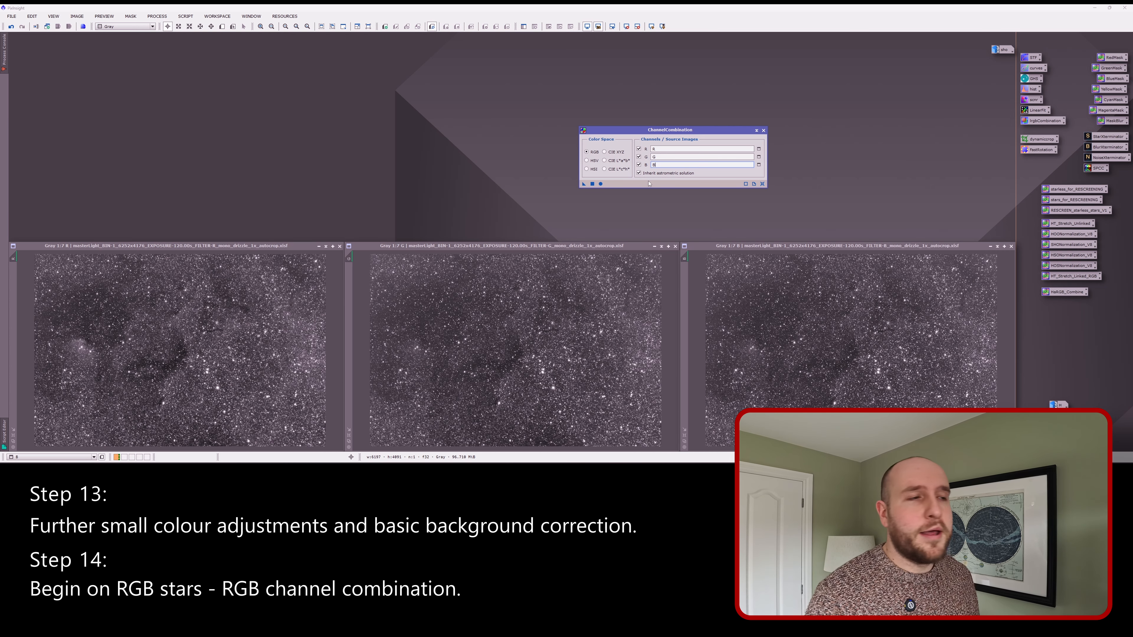
# Step: Run ChannelCombination globally to create a new RGB image from the three channels
pyautogui.click(592, 183)
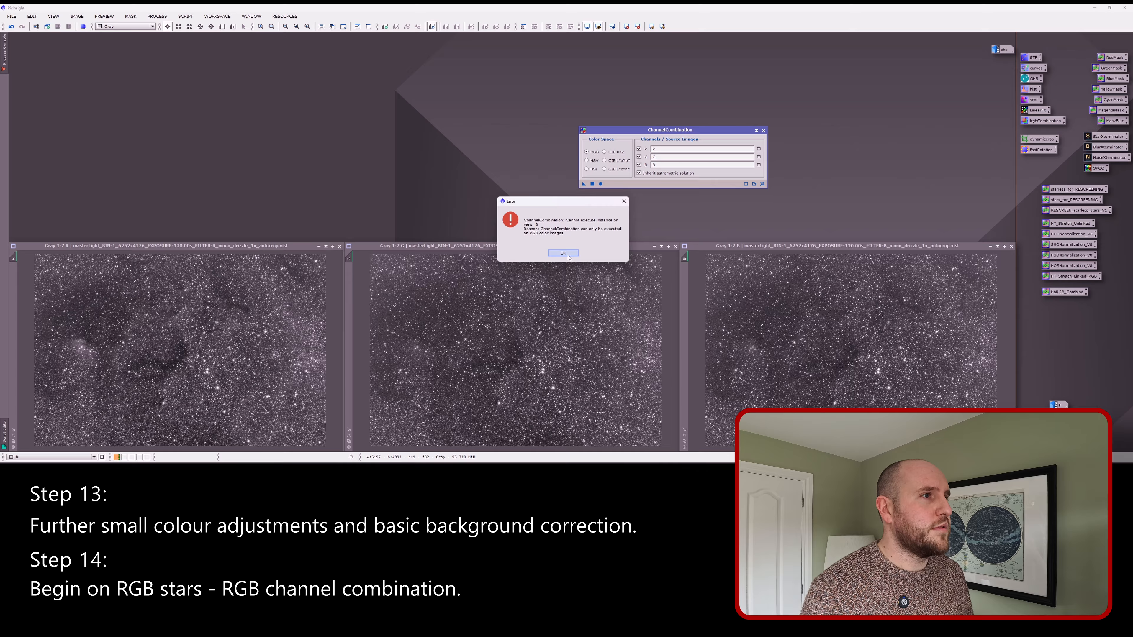
pyautogui.click(568, 257)
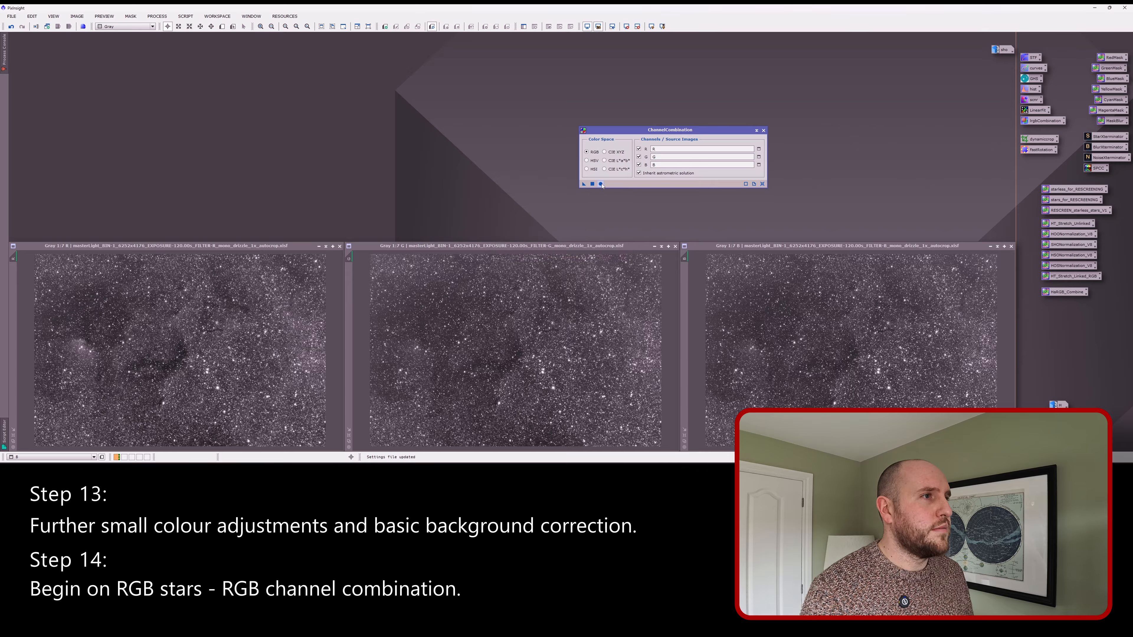
pyautogui.click(600, 183)
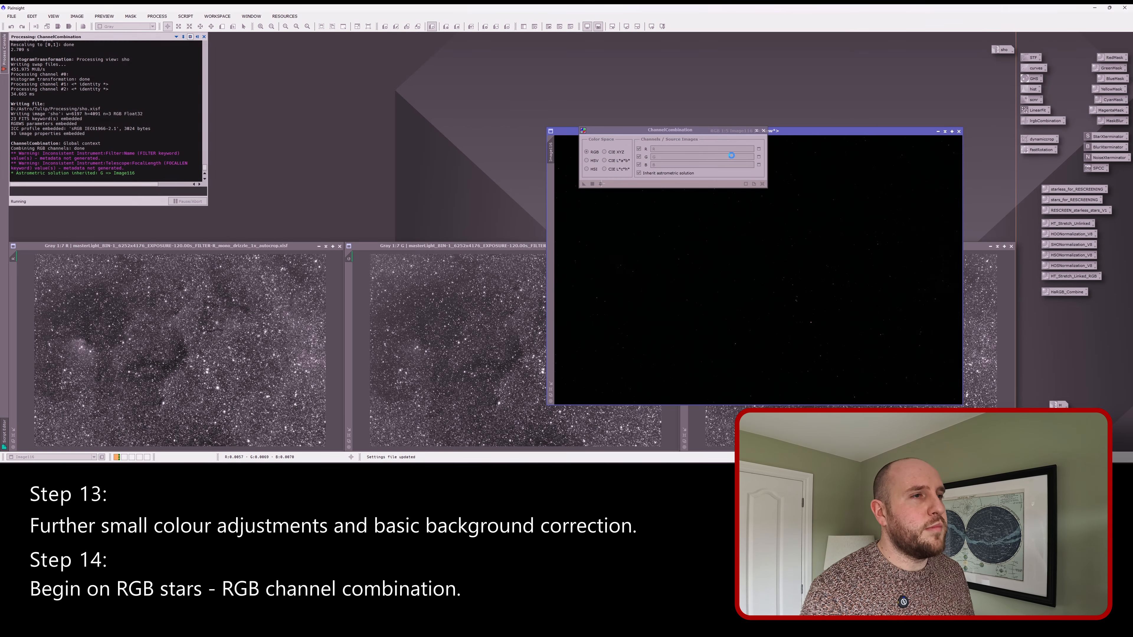
# Step: Minimise the R, G and B source images and place the combined colour image mid-workspace
pyautogui.moveTo(747, 127); pyautogui.dragTo(621, 81)
pyautogui.click(298, 250)
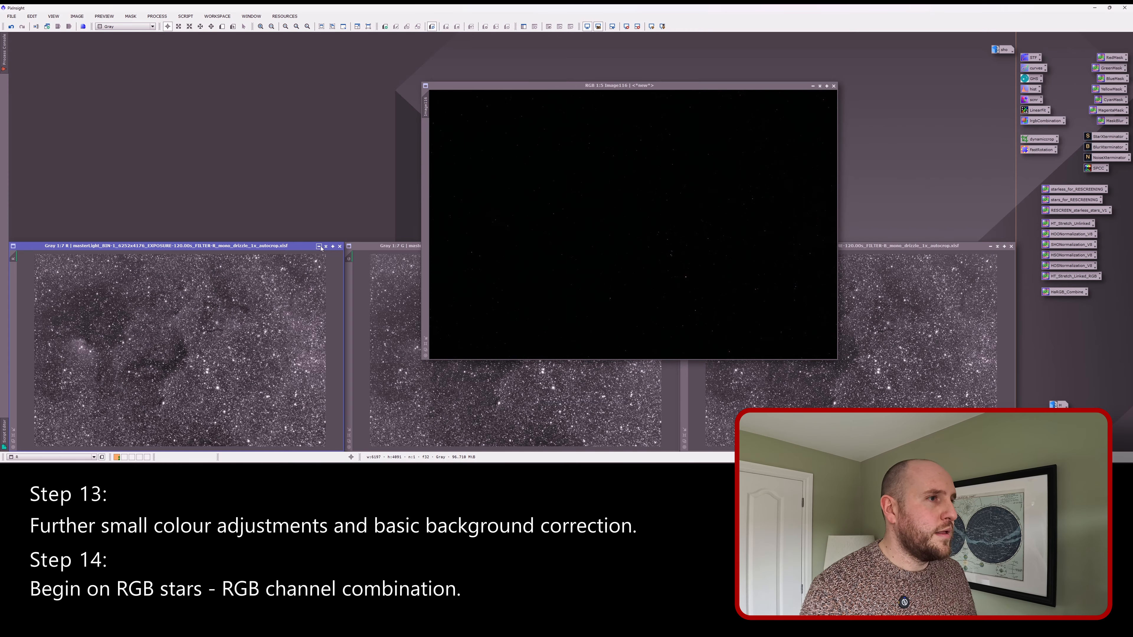
pyautogui.click(319, 246)
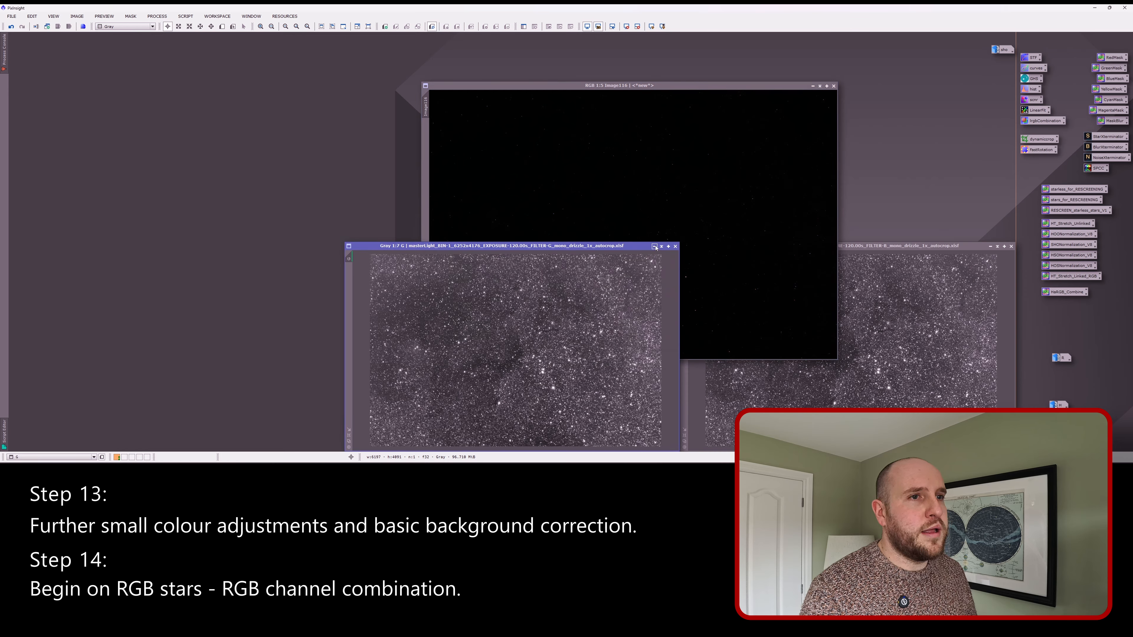
pyautogui.click(655, 246)
pyautogui.click(990, 246)
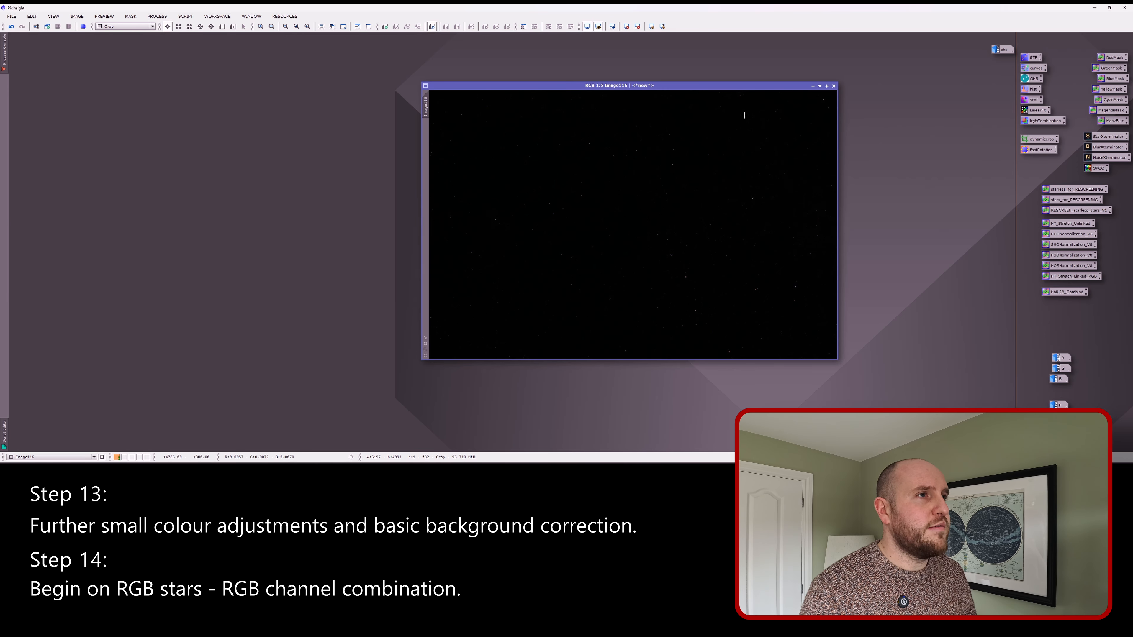
pyautogui.moveTo(701, 87); pyautogui.dragTo(630, 96)
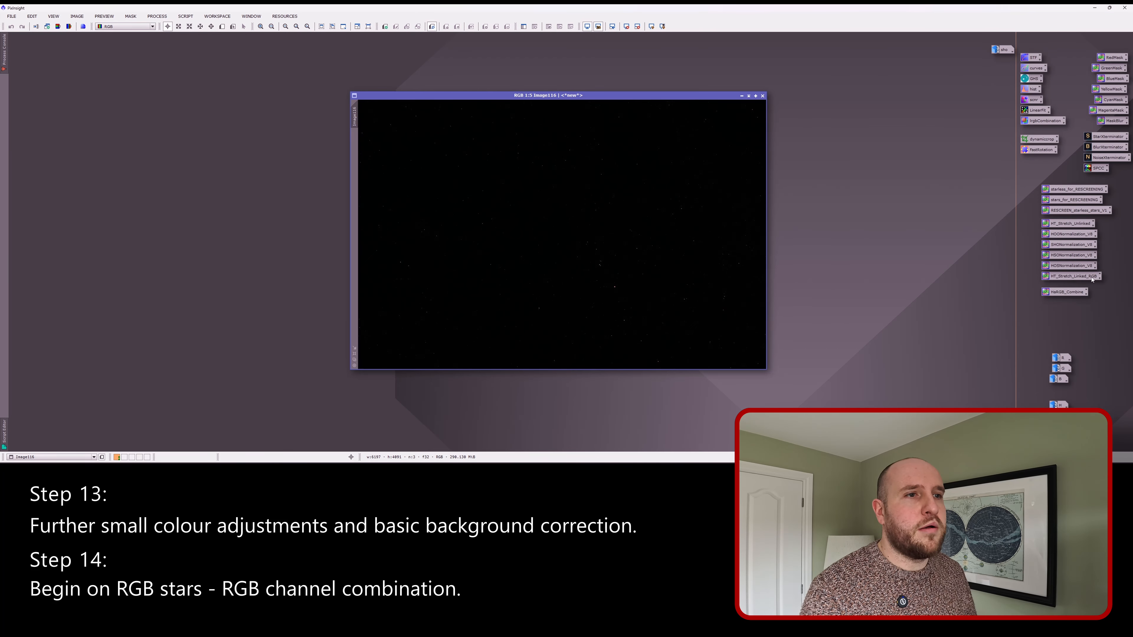
# Step: Rename the combined image rgb and apply an auto stretch to its display with ScreenTransferFunction
pyautogui.doubleClick(1031, 57)
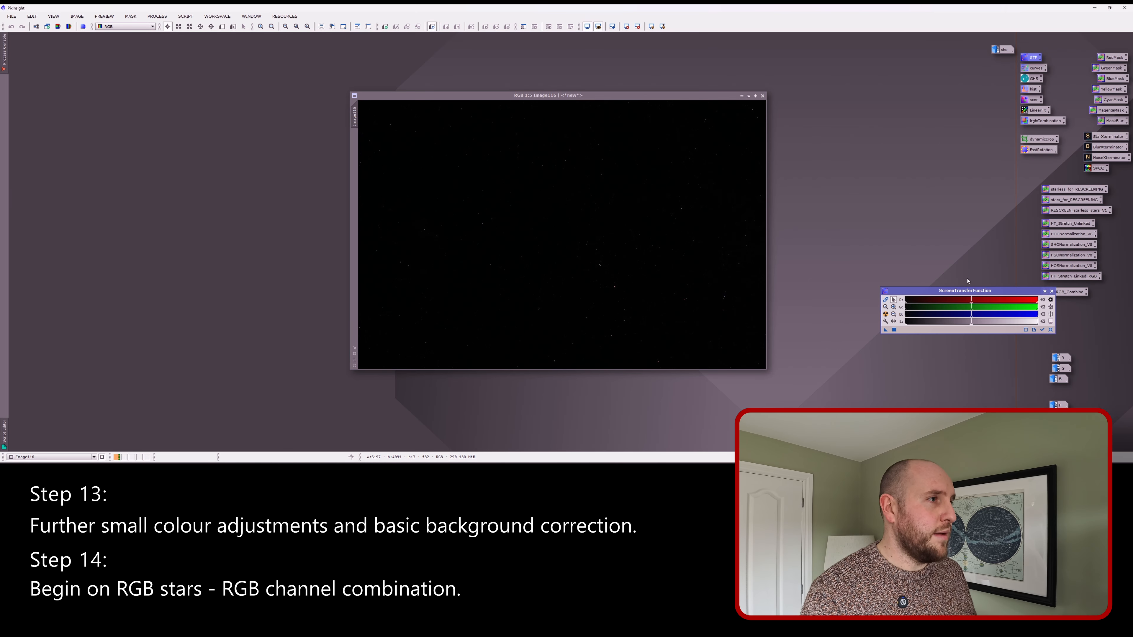
pyautogui.doubleClick(354, 116)
pyautogui.write('rgb')
pyautogui.press('Return')
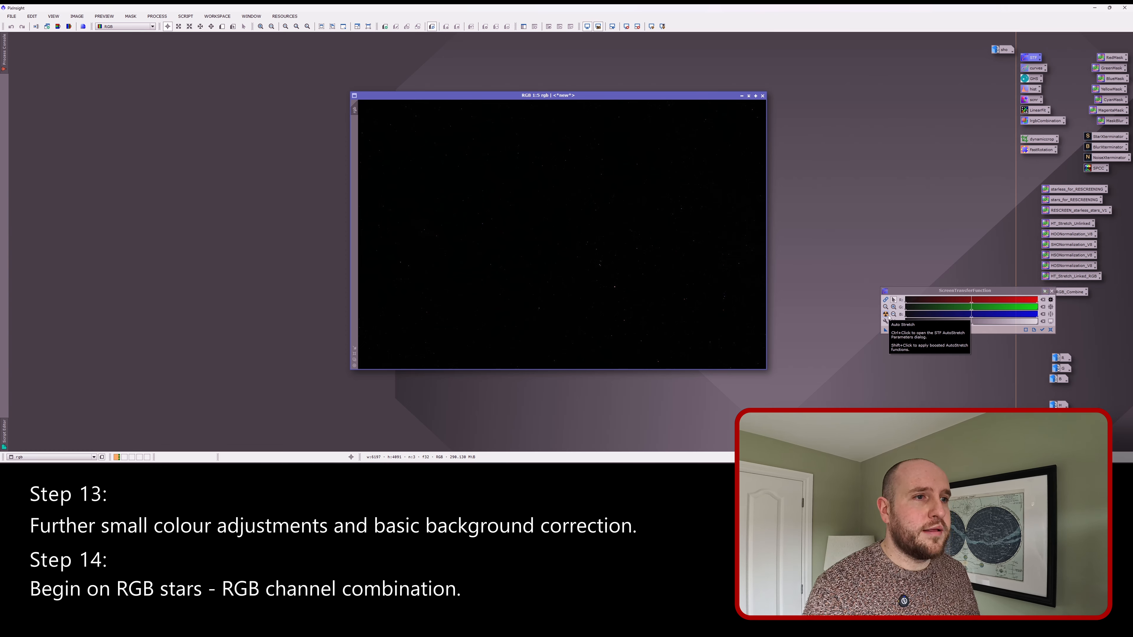
pyautogui.click(887, 316)
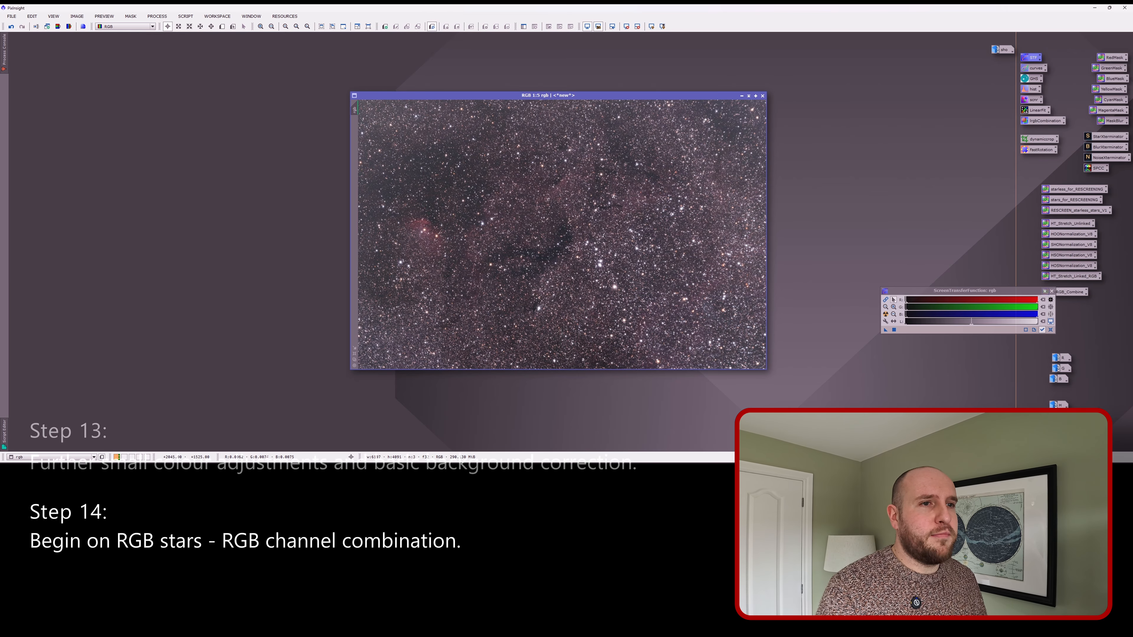
pyautogui.click(1003, 293)
pyautogui.moveTo(1003, 292); pyautogui.dragTo(1018, 216)
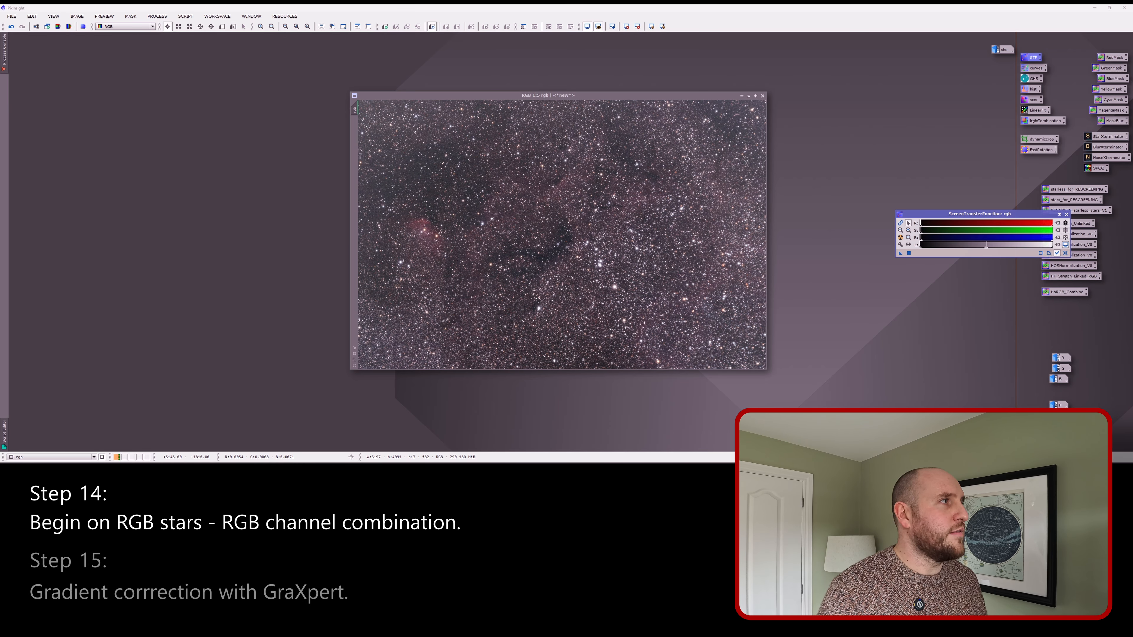
# Step: Run the GraXpert script on rgb with Subtraction correction, showing the background model and replacing the target view
pyautogui.click(185, 16)
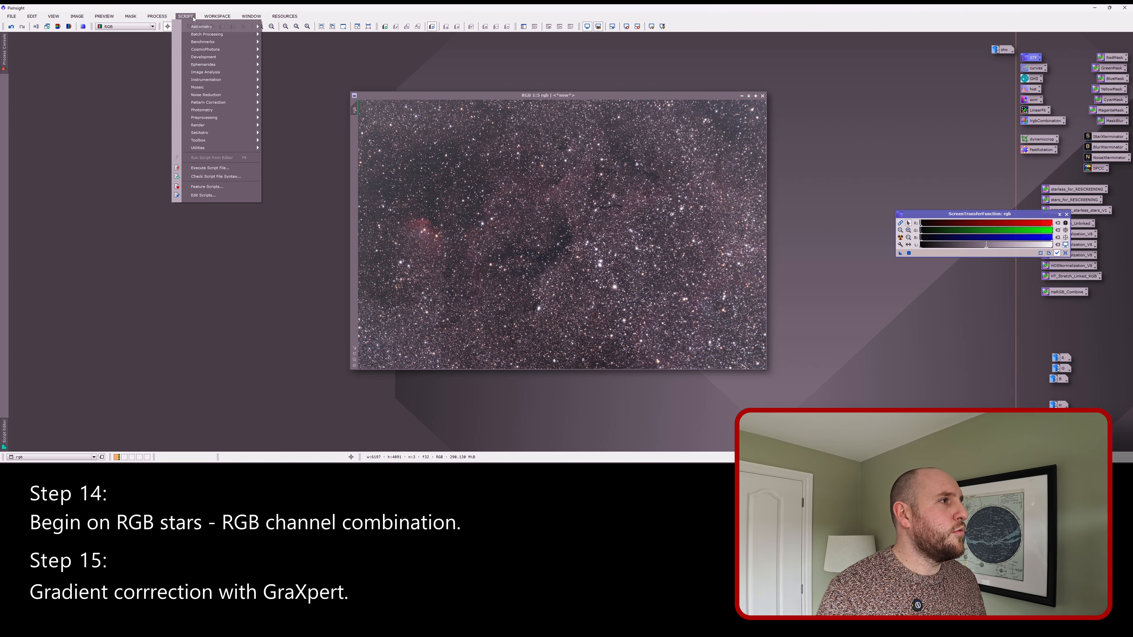
pyautogui.moveTo(213, 144)
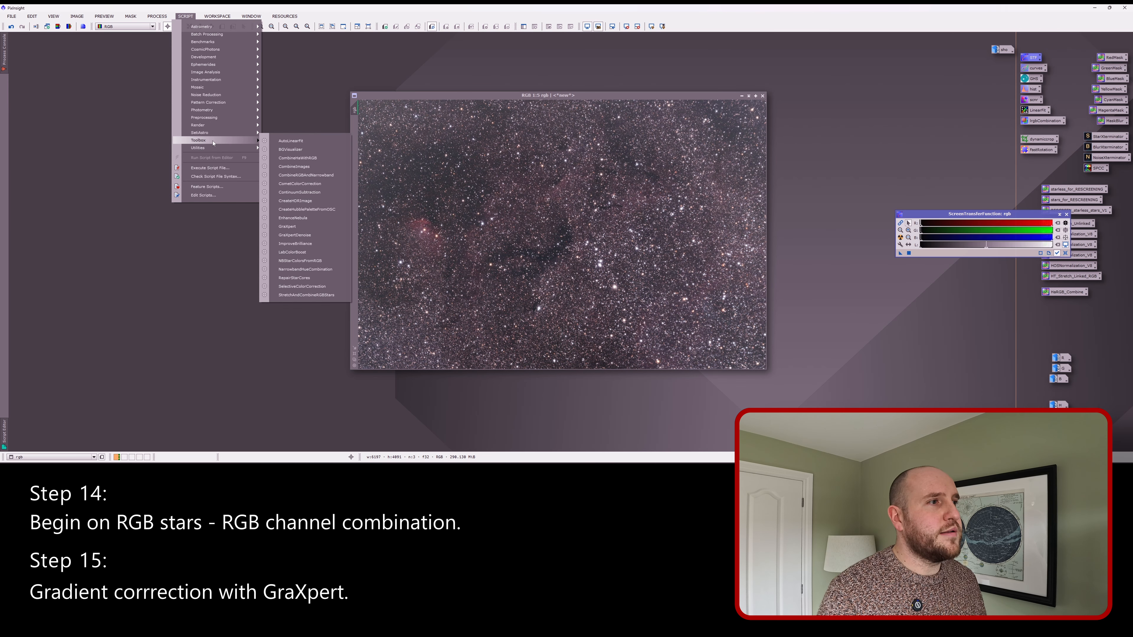
pyautogui.click(287, 226)
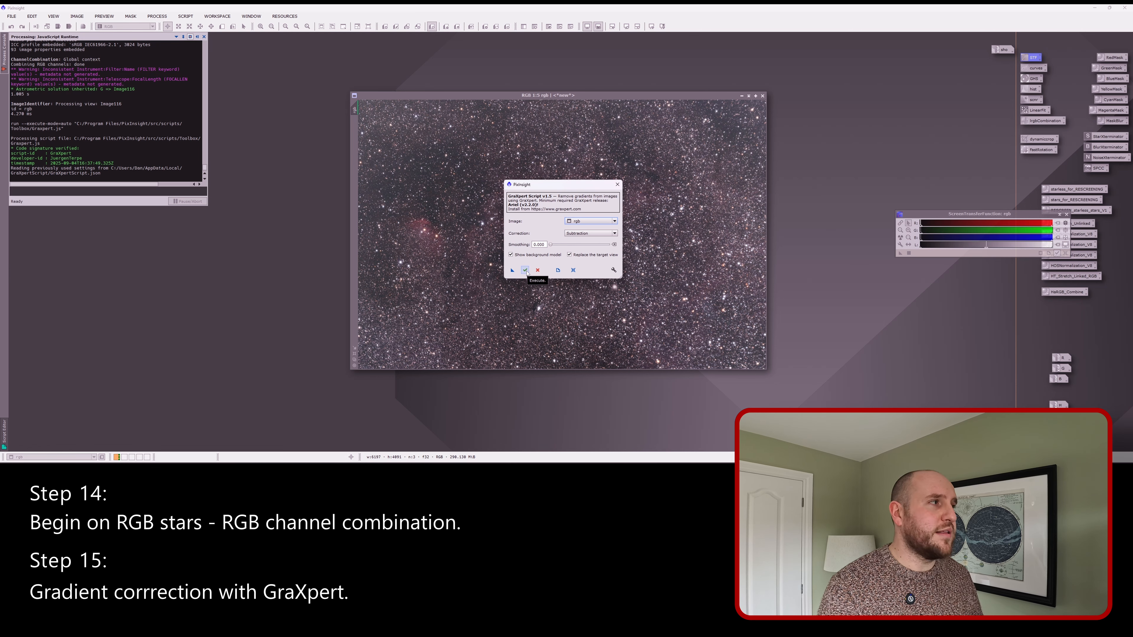
pyautogui.click(525, 270)
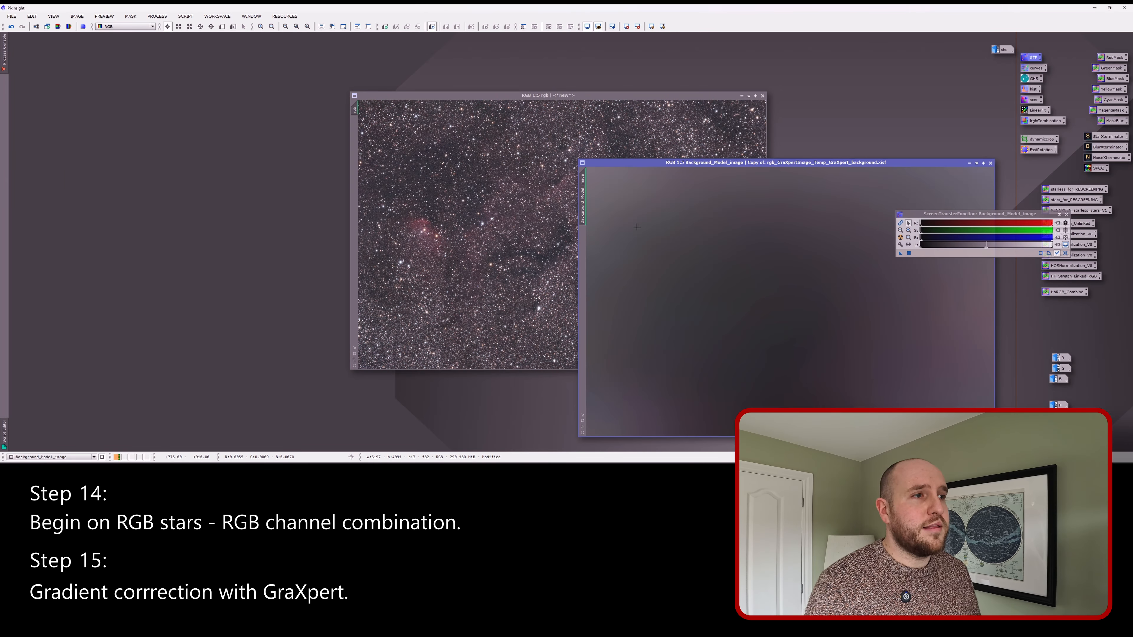
# Step: Compare GraXpert's background model with the corrected rgb image and close the model
pyautogui.moveTo(694, 166); pyautogui.dragTo(478, 104)
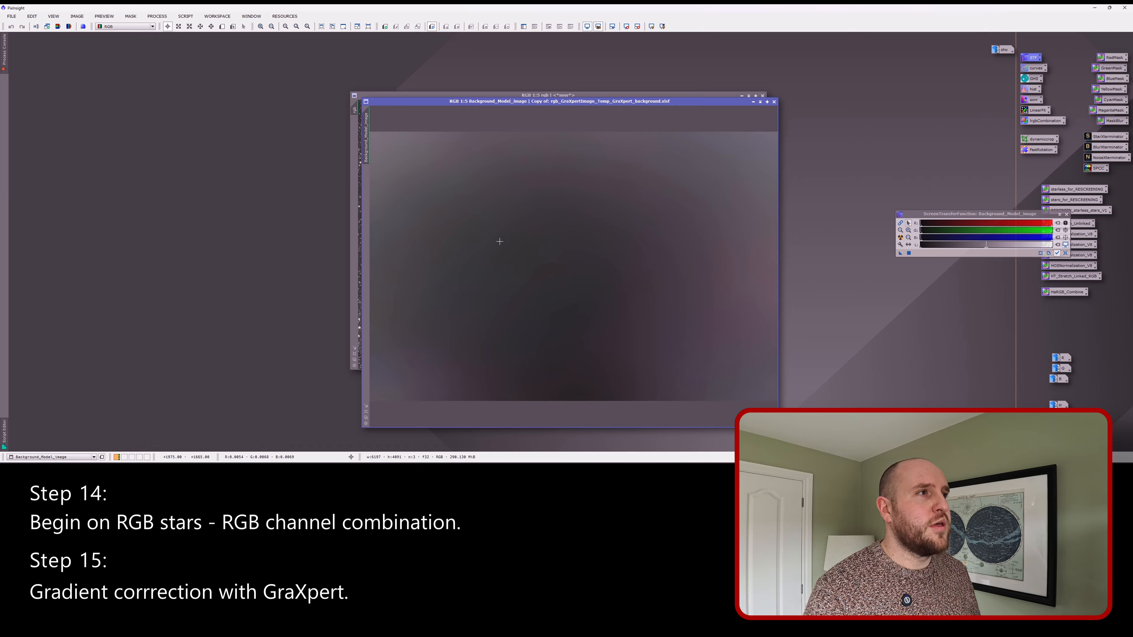
pyautogui.click(589, 95)
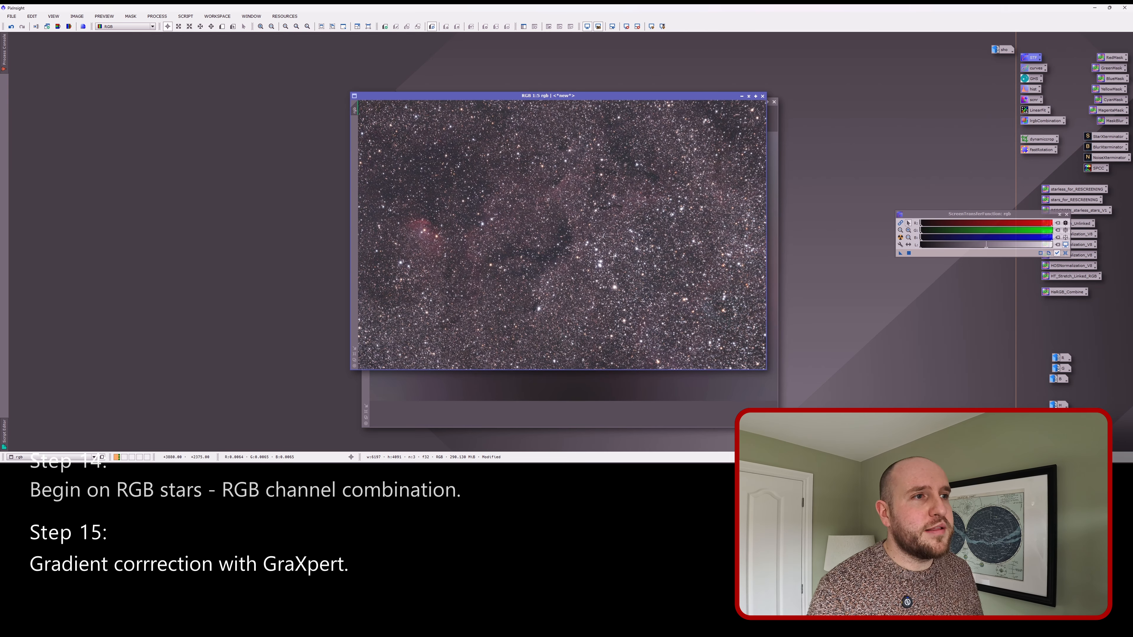
pyautogui.click(777, 205)
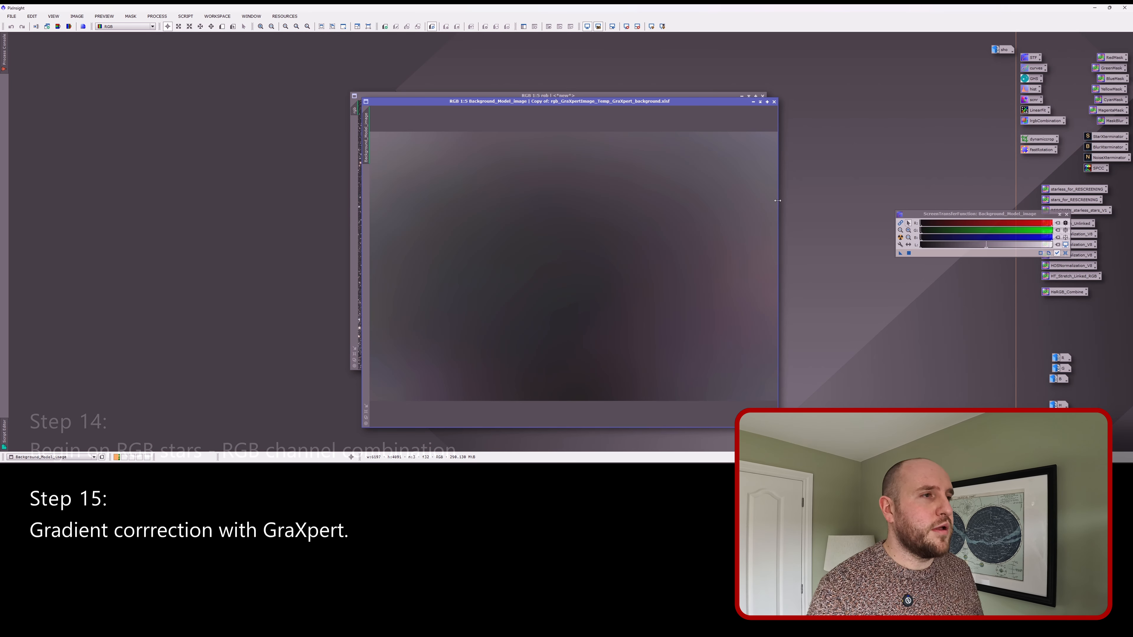
pyautogui.click(773, 102)
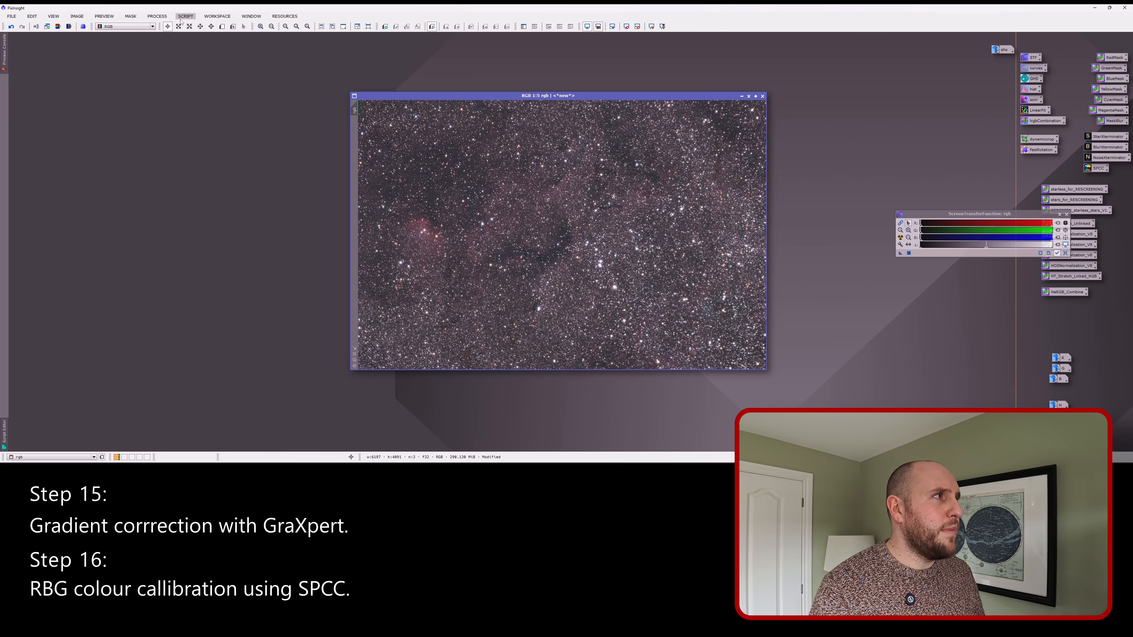
pyautogui.click(191, 18)
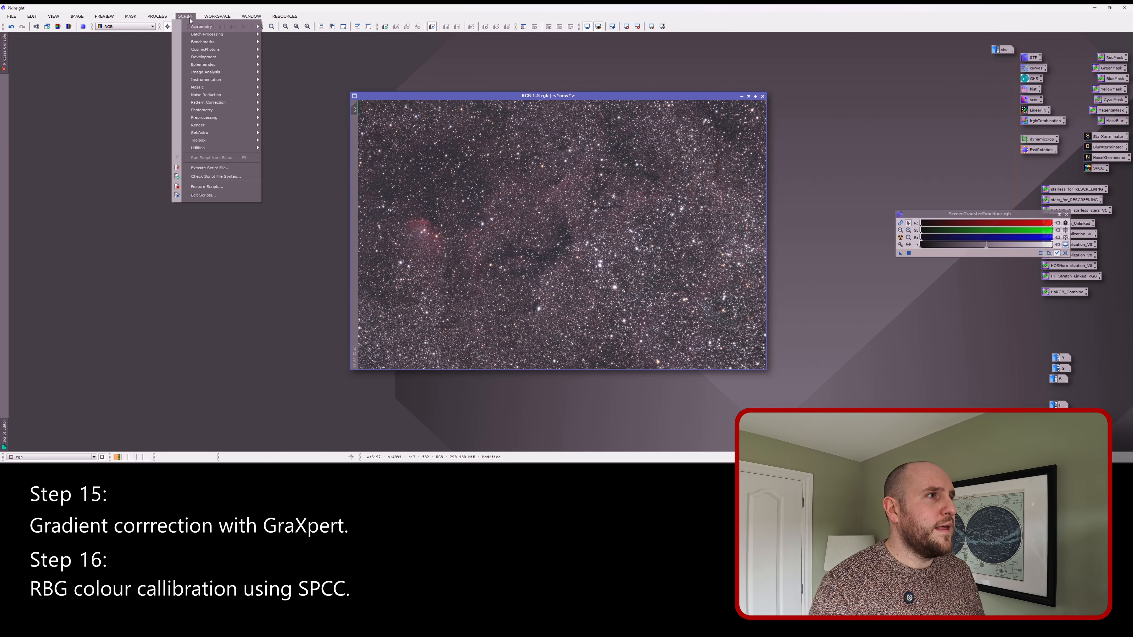
pyautogui.moveTo(161, 19)
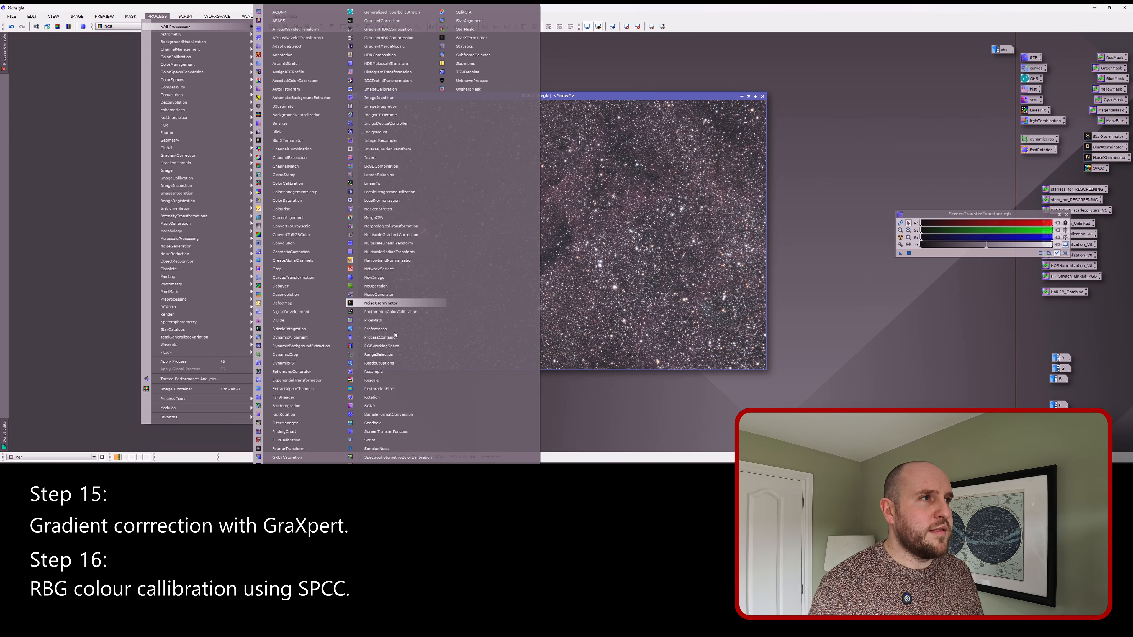
pyautogui.press('Escape')
pyautogui.press('Escape')
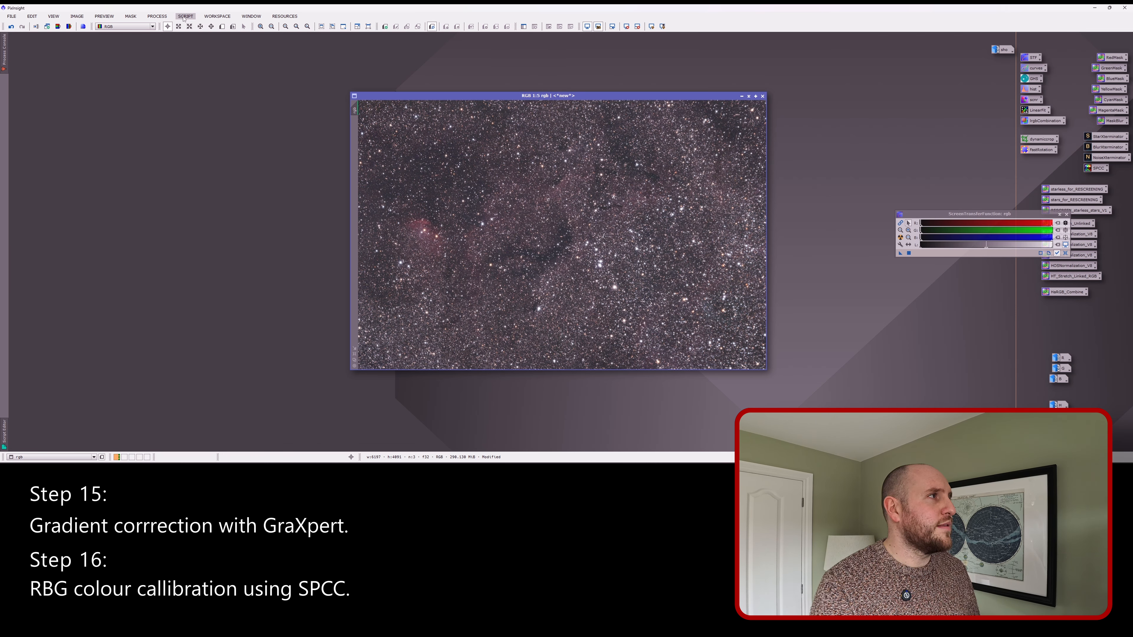
# Step: Open SpectrophotometricColorCalibration and set its red, green and blue filters to Optolong R, Optolong G and Optolong B
pyautogui.click(157, 16)
pyautogui.moveTo(169, 27)
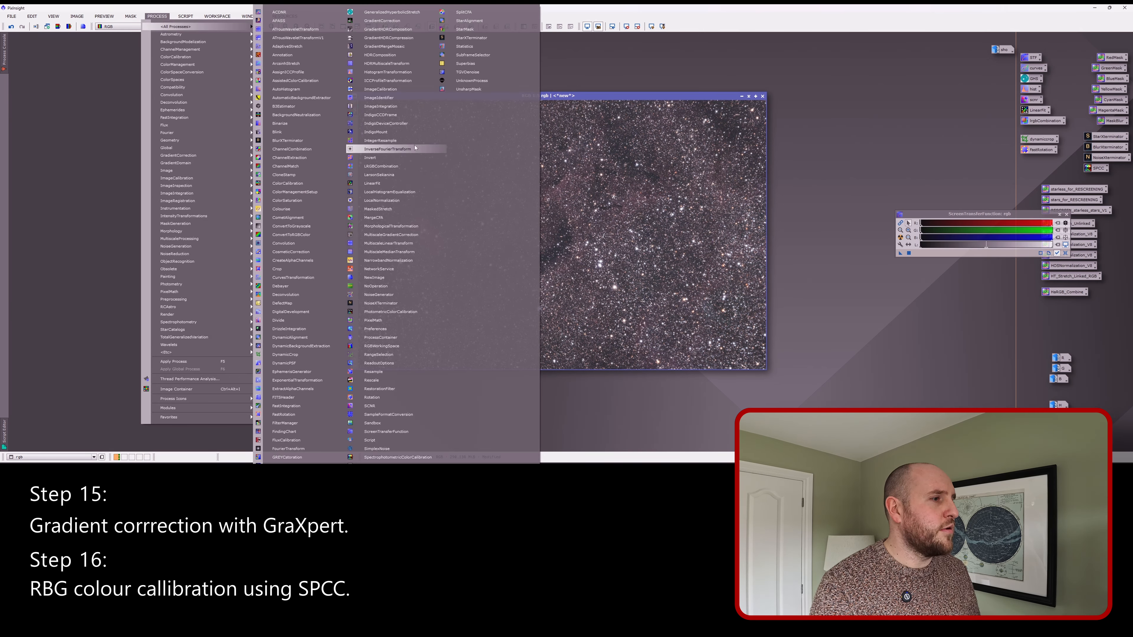
pyautogui.click(397, 457)
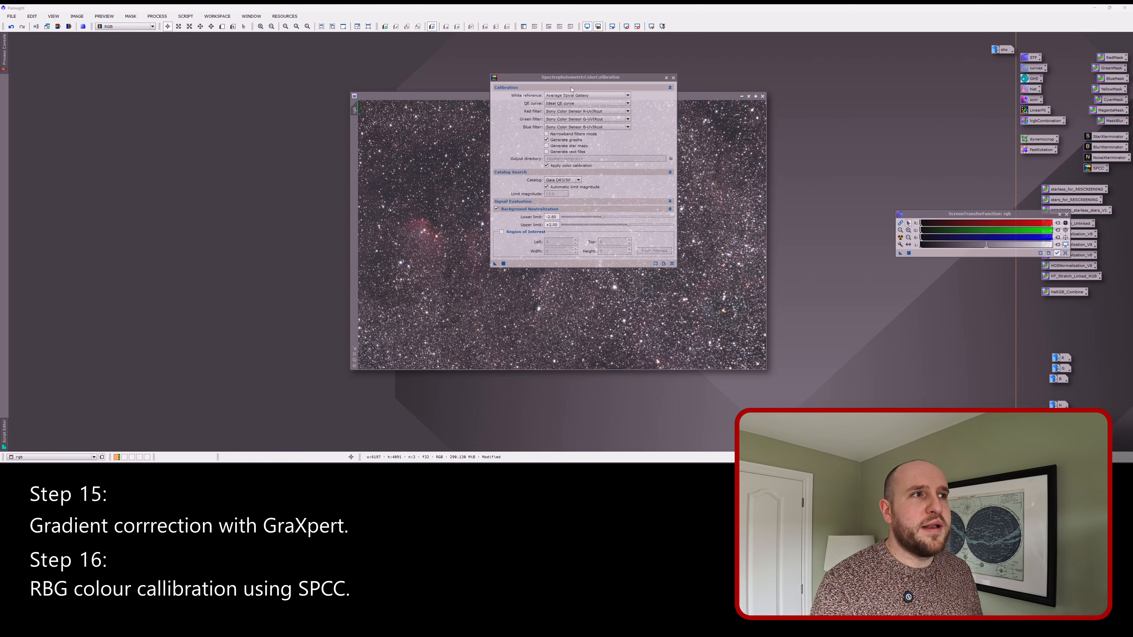
pyautogui.moveTo(571, 78); pyautogui.dragTo(682, 72)
pyautogui.click(685, 106)
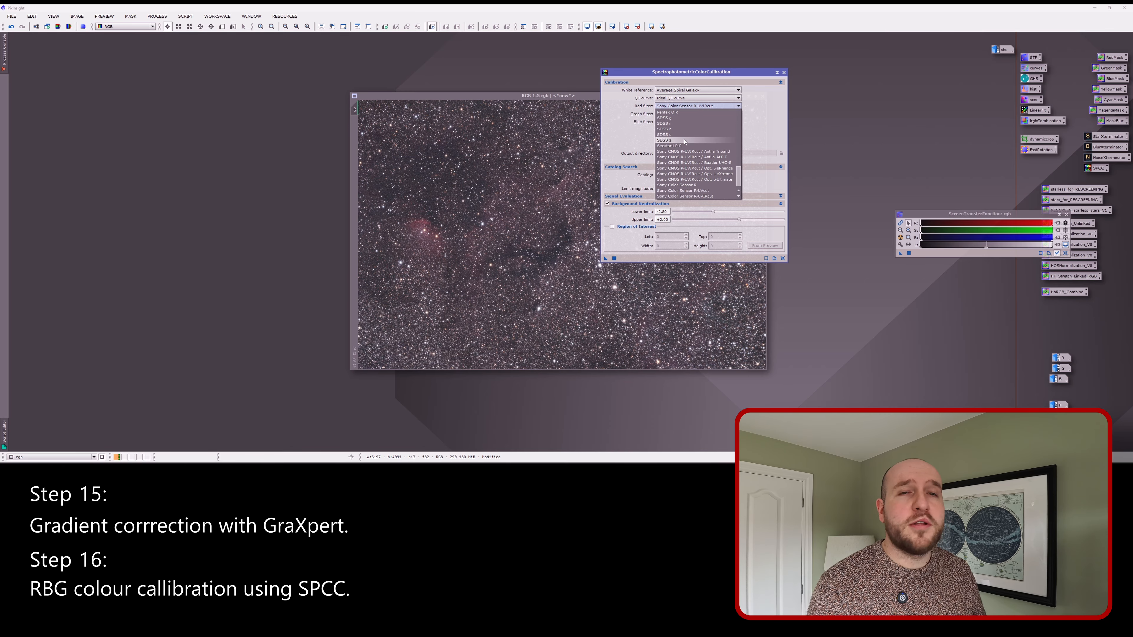
pyautogui.scroll(1, 680, 121)
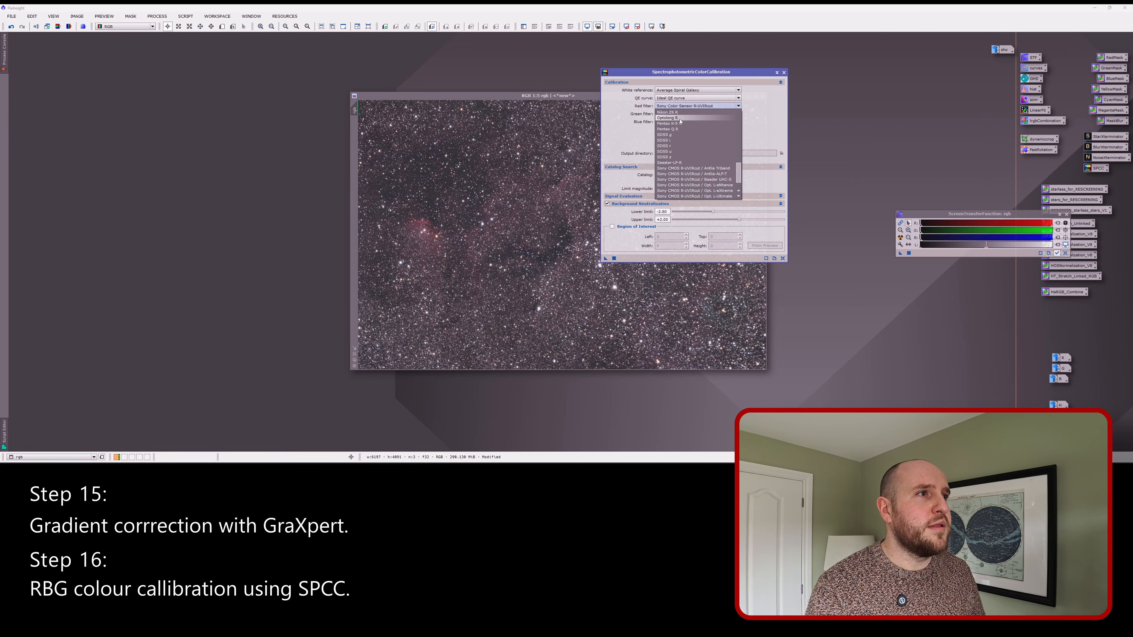
pyautogui.click(680, 118)
pyautogui.click(680, 114)
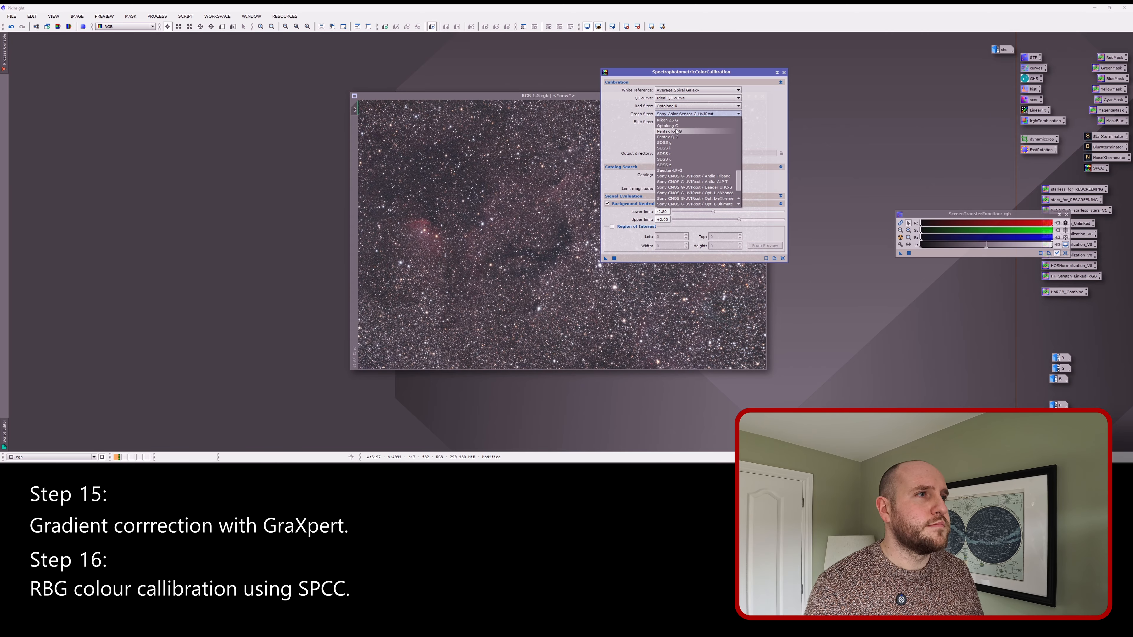
pyautogui.click(674, 125)
pyautogui.click(675, 122)
pyautogui.click(675, 134)
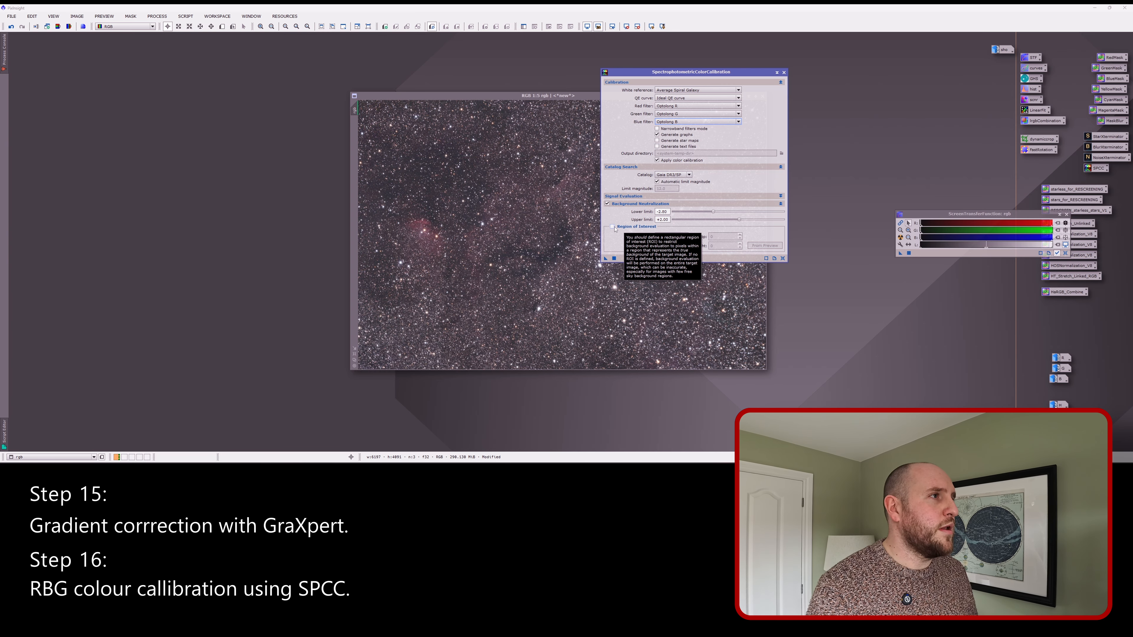
# Step: Draw a rectangular preview over a background area near the upper-left corner of the rgb image
pyautogui.click(493, 93)
pyautogui.scroll(3, 384, 129)
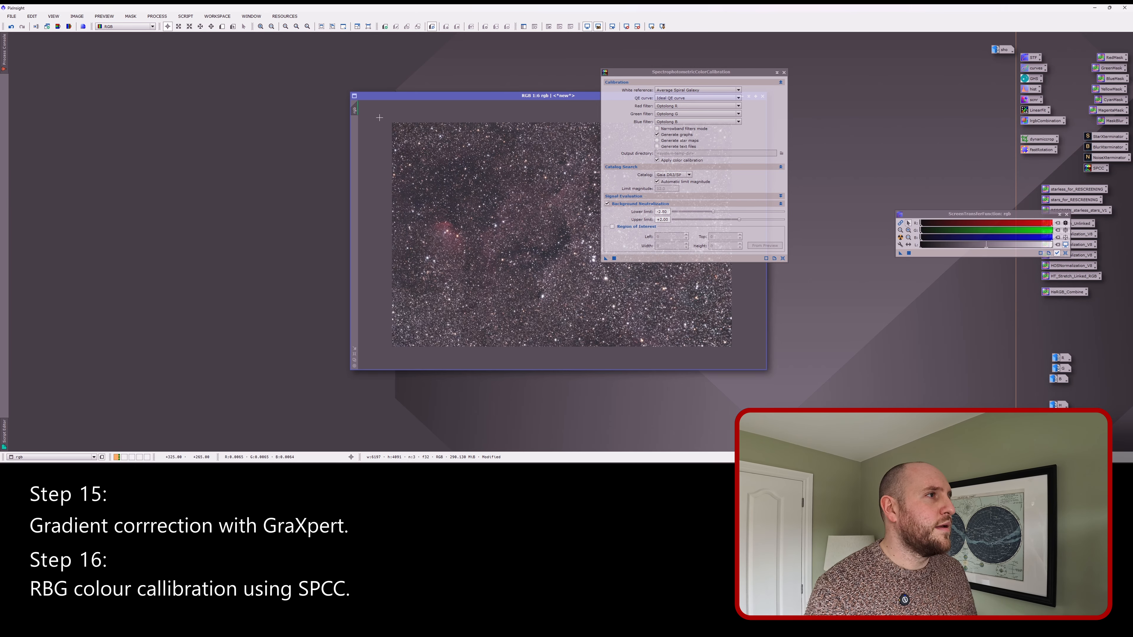
pyautogui.scroll(-5, 376, 116)
pyautogui.scroll(-4, 376, 116)
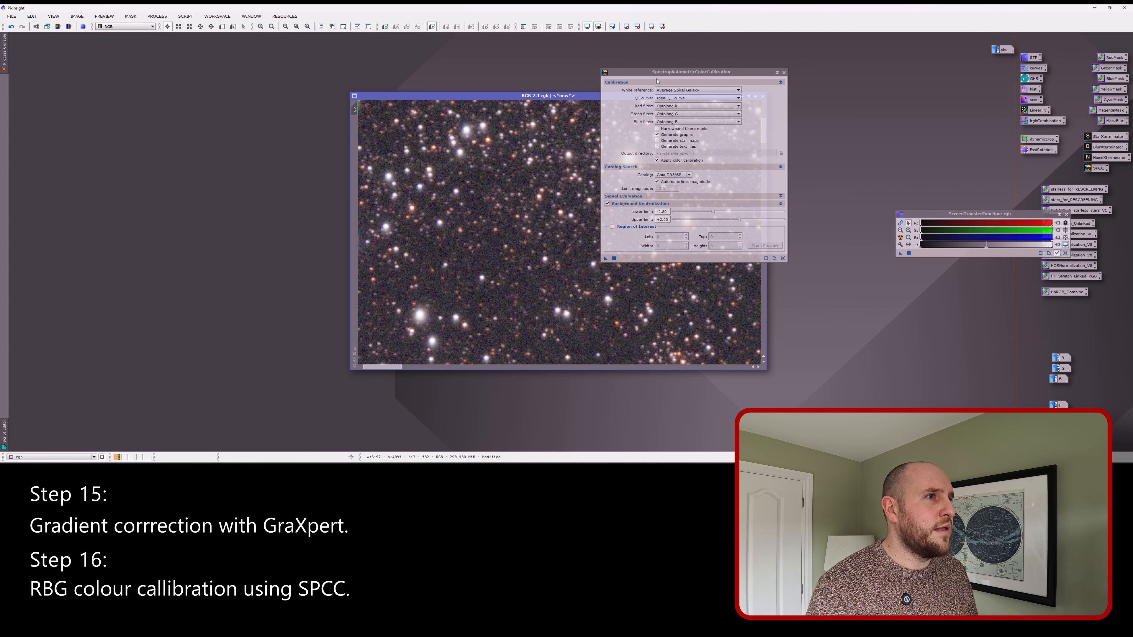
pyautogui.moveTo(691, 72); pyautogui.dragTo(870, 60)
pyautogui.moveTo(764, 134); pyautogui.dragTo(764, 113)
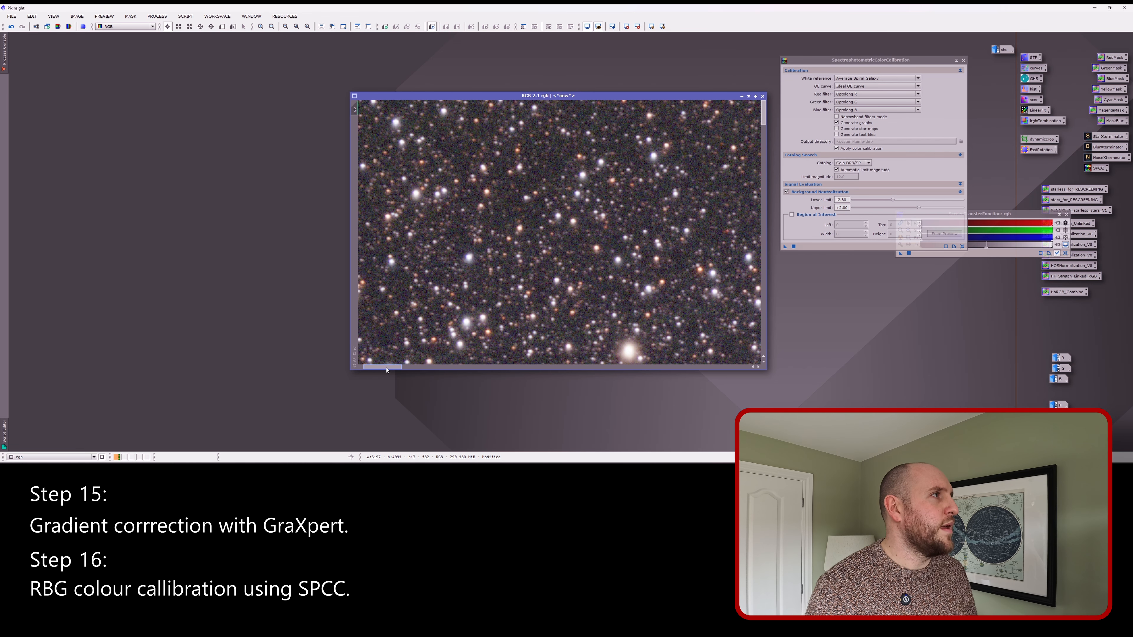
pyautogui.moveTo(389, 371); pyautogui.dragTo(384, 371)
pyautogui.click(221, 26)
pyautogui.moveTo(423, 208); pyautogui.dragTo(619, 331)
# Step: Enable the background neutralization region of interest and take its coordinates from the rgb preview
pyautogui.click(792, 215)
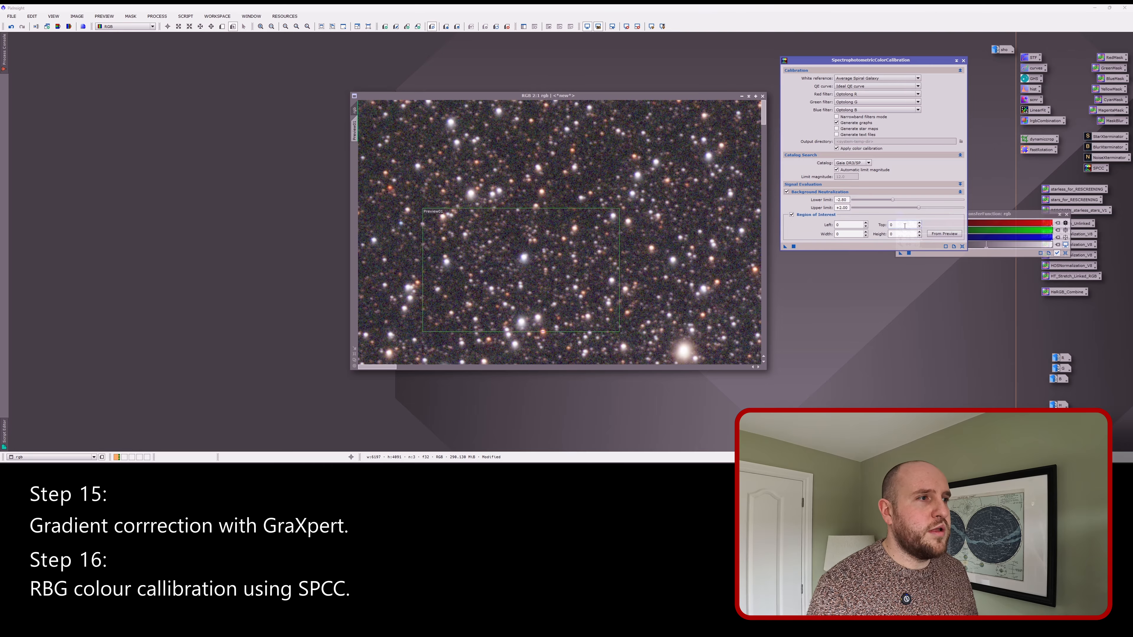
pyautogui.click(938, 234)
pyautogui.click(561, 229)
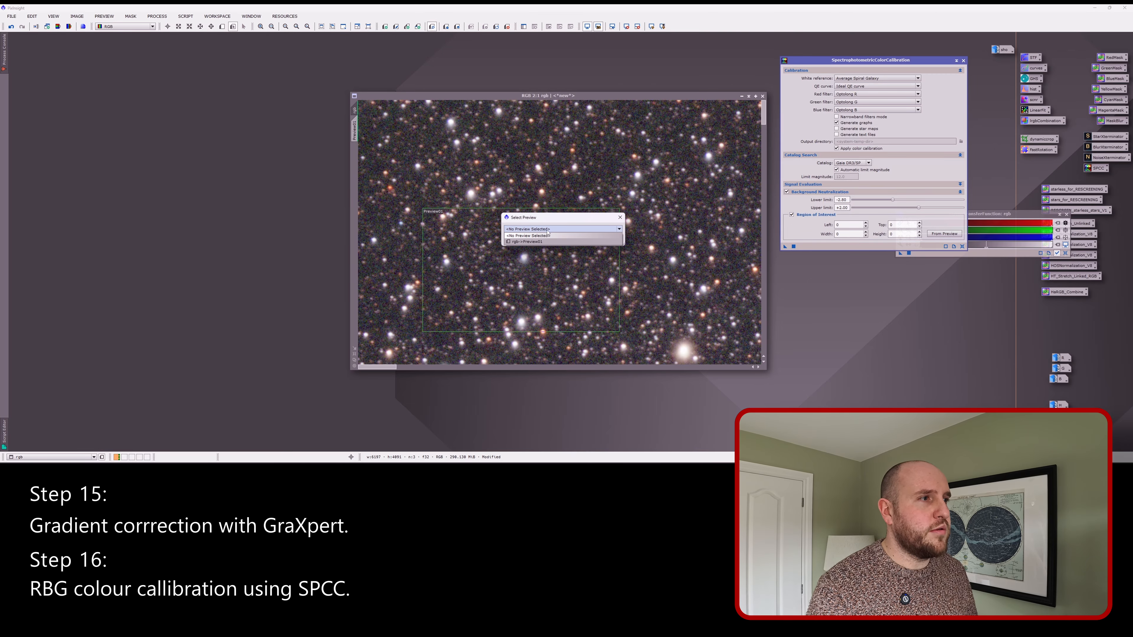
pyautogui.click(535, 242)
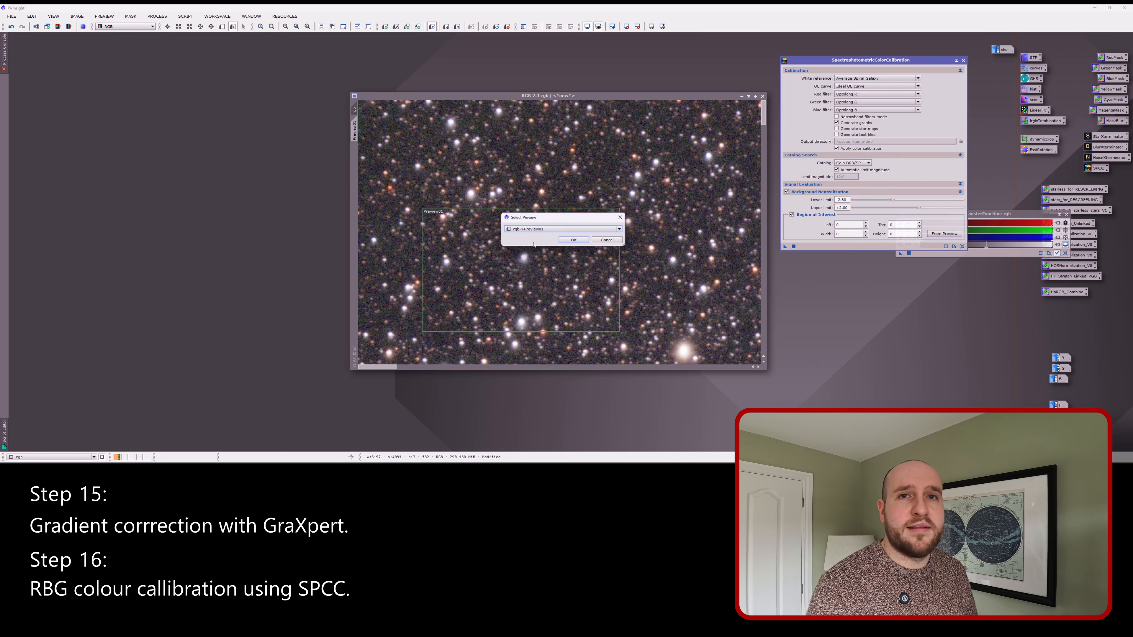
pyautogui.click(574, 240)
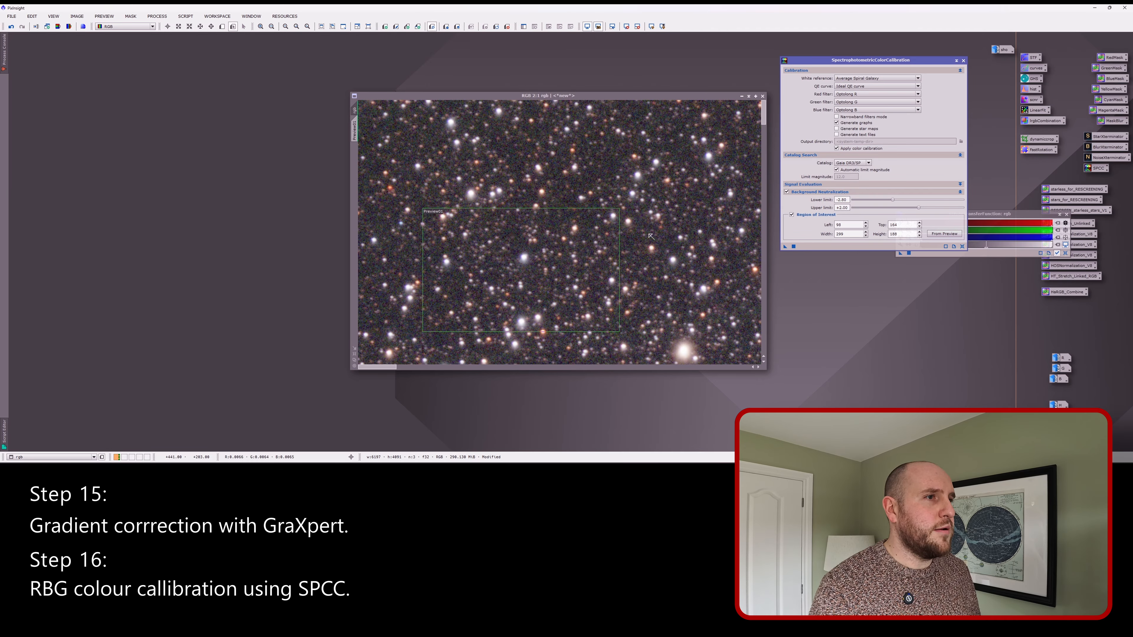
# Step: Apply the SPCC colour calibration to rgb, then close its white balance graphs and the process dialog
pyautogui.scroll(-6, 651, 236)
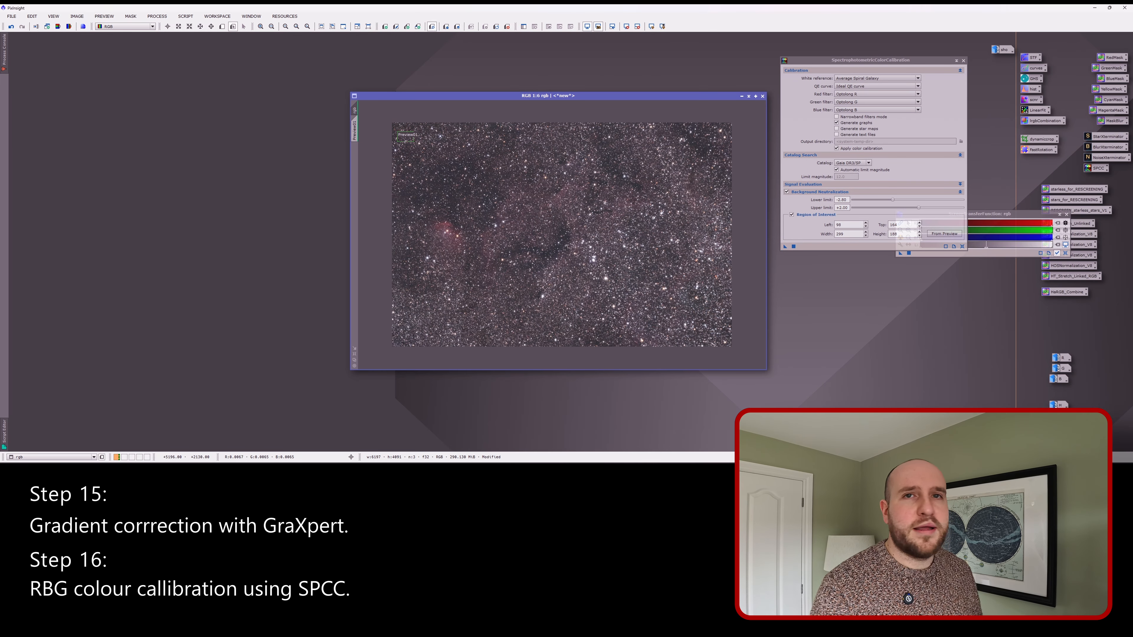
pyautogui.click(793, 247)
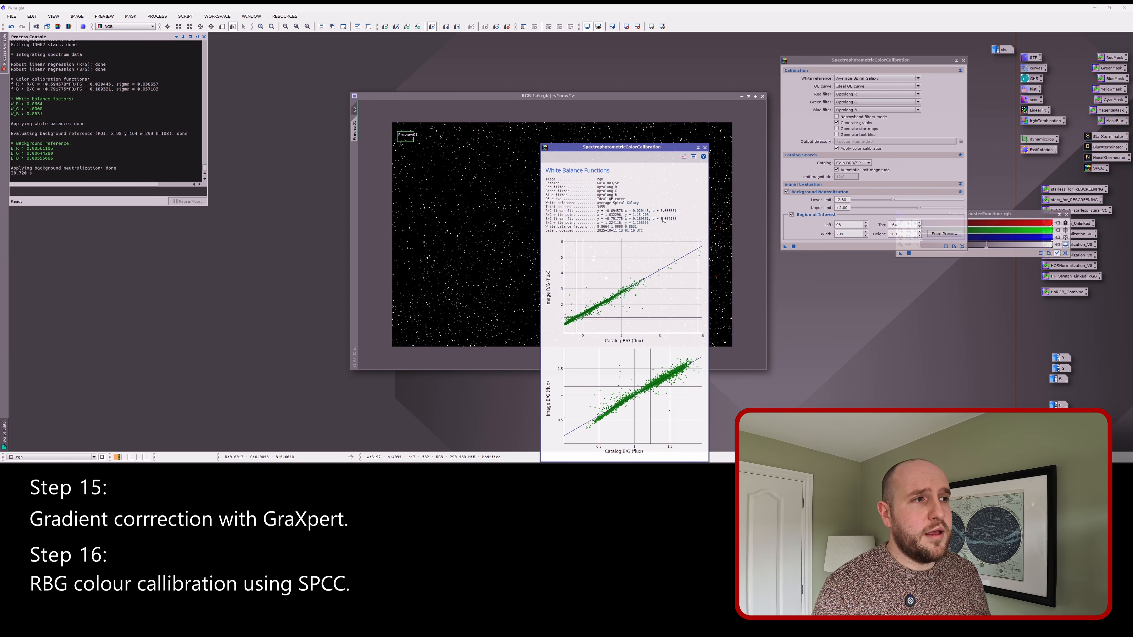
pyautogui.moveTo(644, 144); pyautogui.dragTo(651, 86)
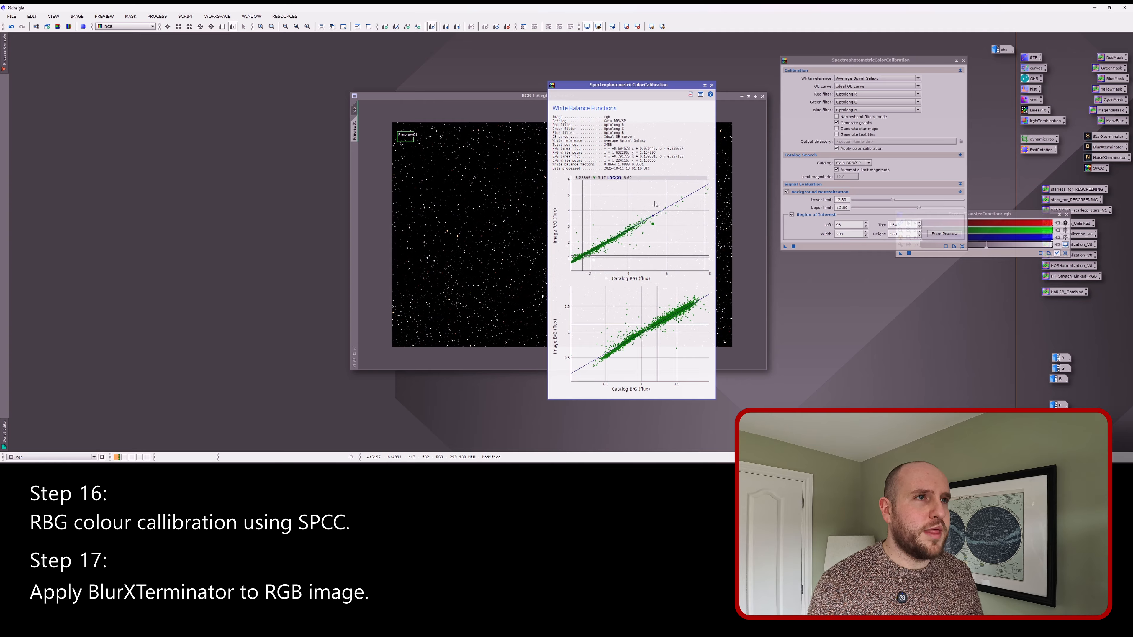
pyautogui.click(711, 85)
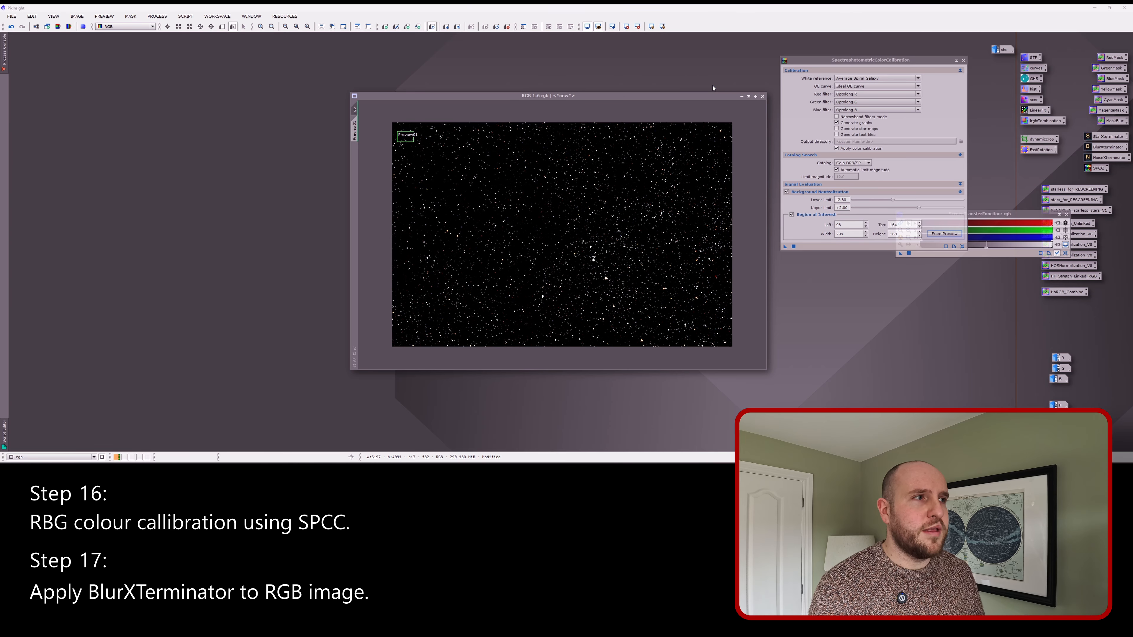
pyautogui.click(962, 60)
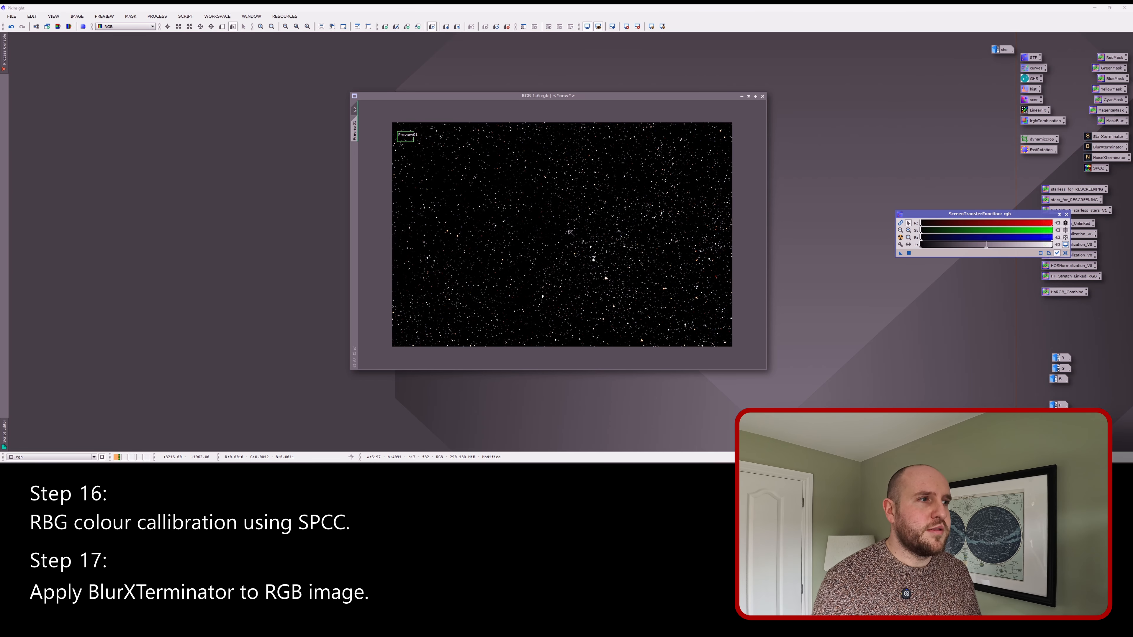
# Step: Reset the display stretch of rgb, apply a fresh auto stretch and delete the preview
pyautogui.click(1065, 253)
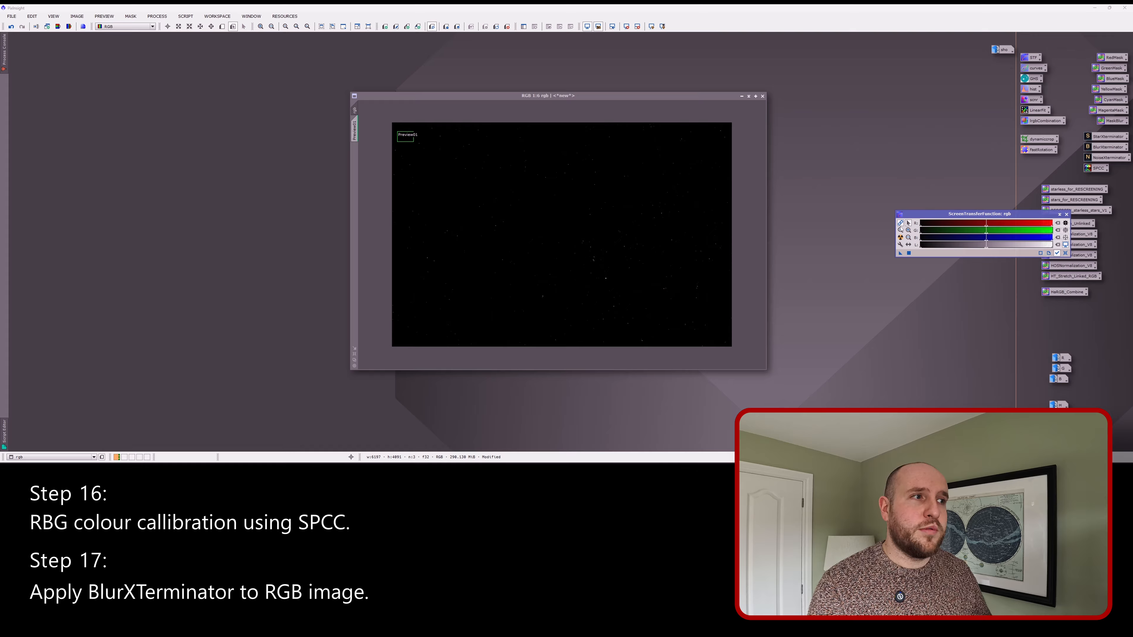
pyautogui.click(900, 237)
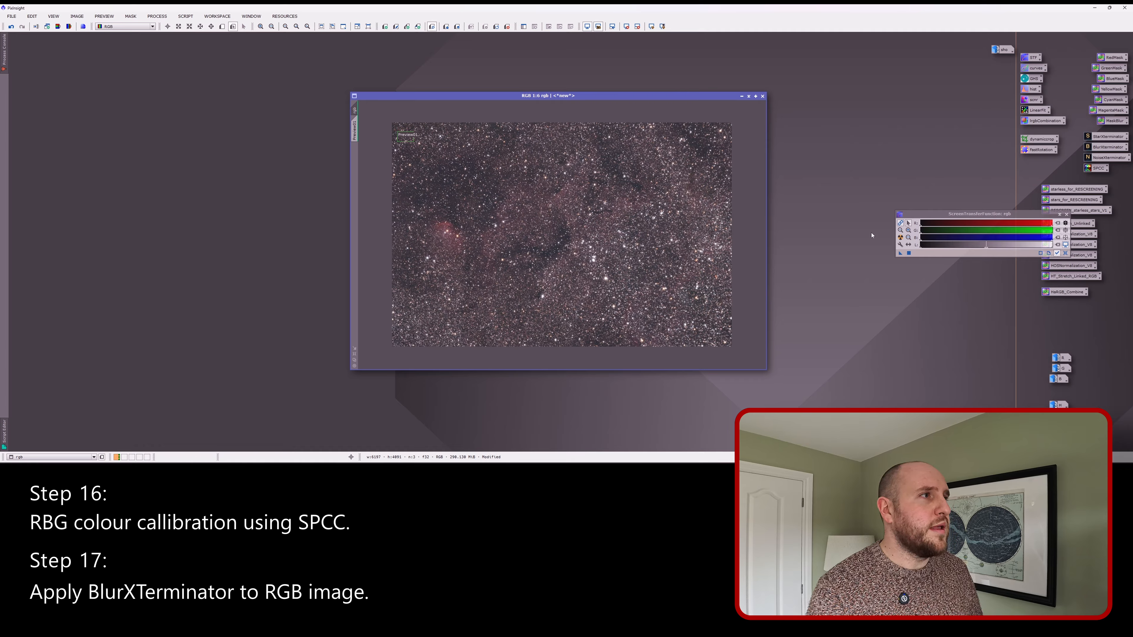
pyautogui.click(1065, 214)
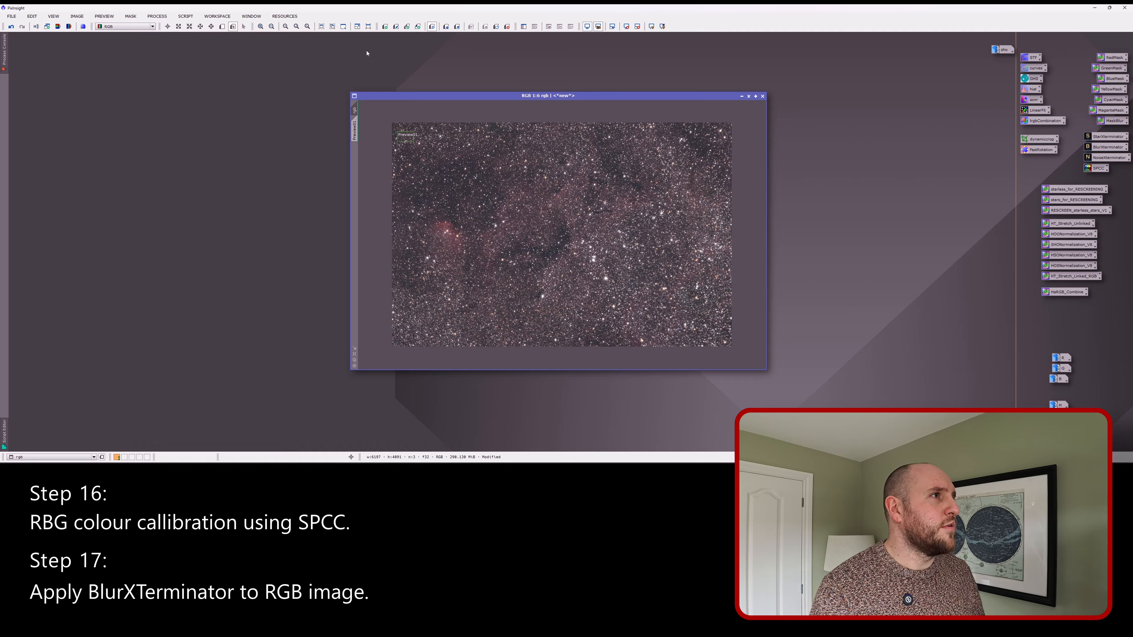
pyautogui.click(507, 26)
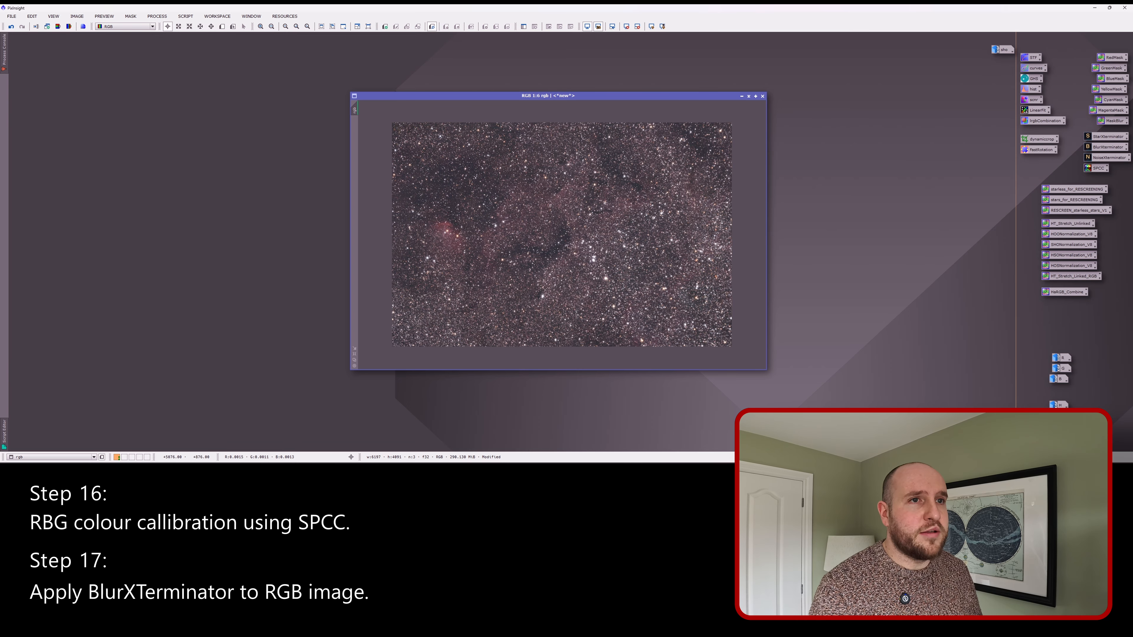
# Step: Open BlurXTerminator and enlarge the rgb image window, keeping the process dialog clear beside it
pyautogui.doubleClick(1099, 148)
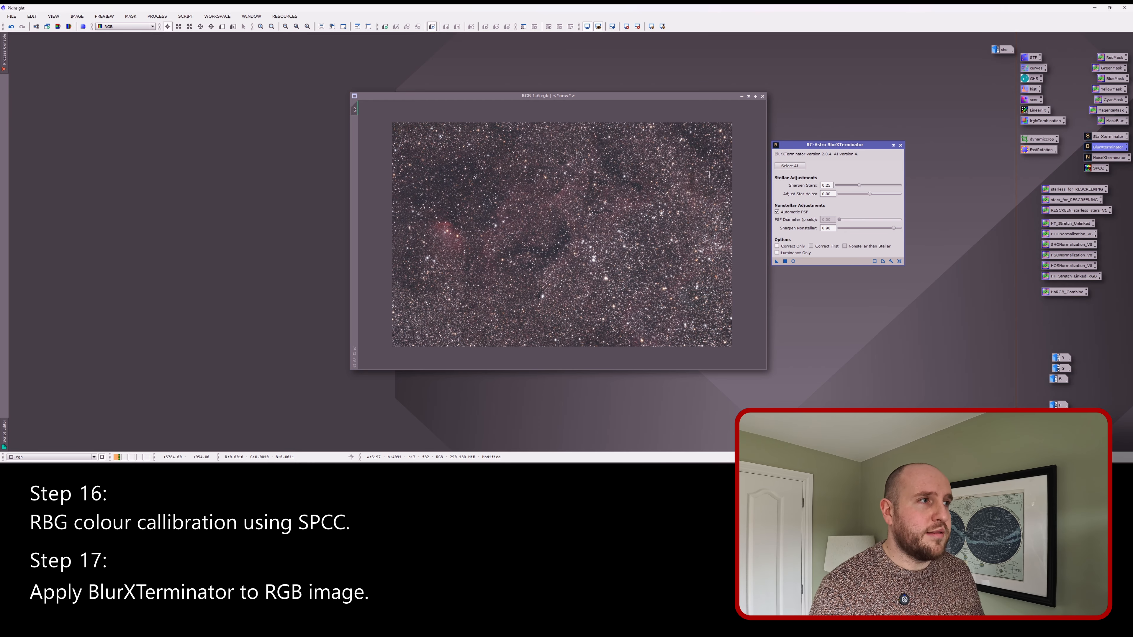
pyautogui.moveTo(613, 97); pyautogui.dragTo(410, 62)
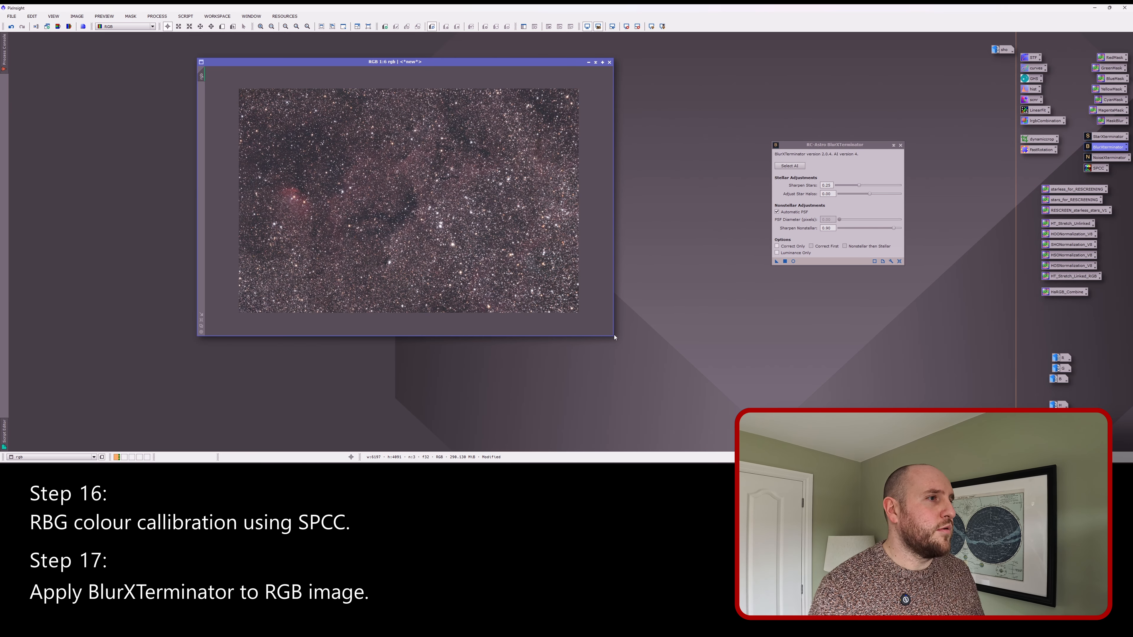
pyautogui.moveTo(614, 337); pyautogui.dragTo(779, 445)
pyautogui.scroll(1, 555, 297)
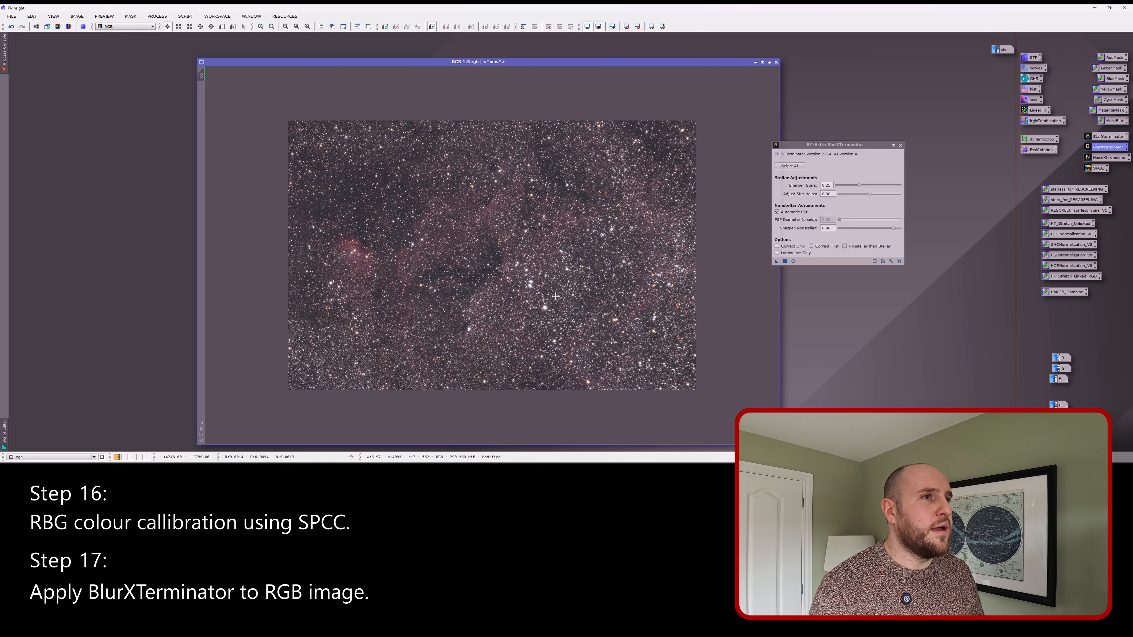
pyautogui.scroll(2, 555, 297)
pyautogui.scroll(-1, 556, 297)
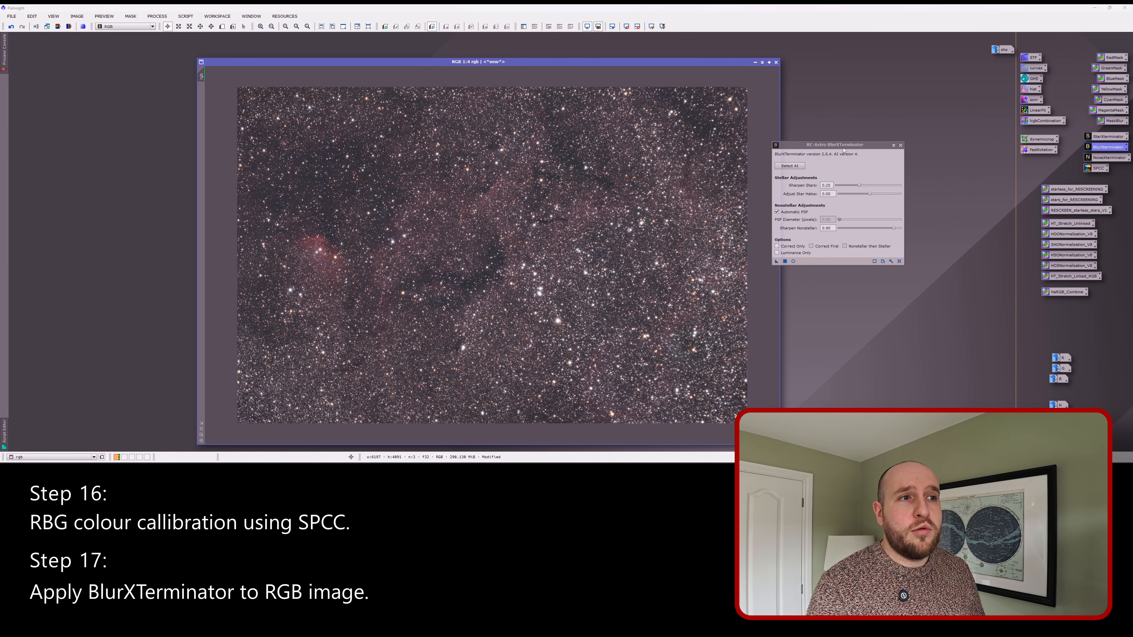
pyautogui.moveTo(843, 147); pyautogui.dragTo(897, 143)
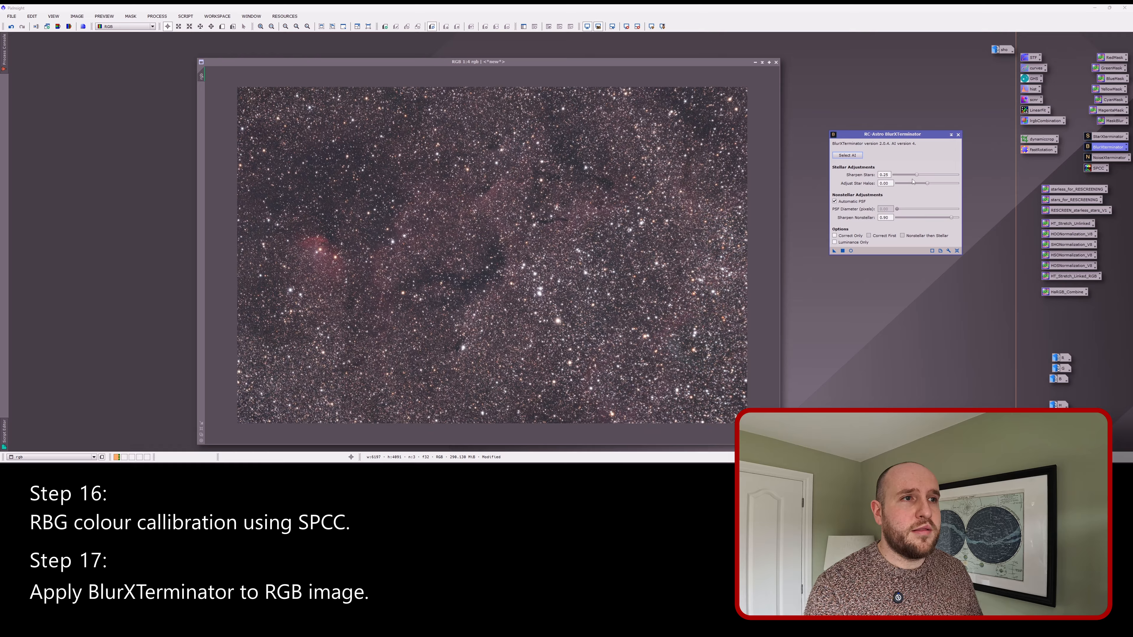
# Step: Apply BlurXTerminator to rgb with Sharpen Stars at 0.65 and Sharpen Nonstellar at 0.00
pyautogui.moveTo(917, 176); pyautogui.dragTo(946, 175)
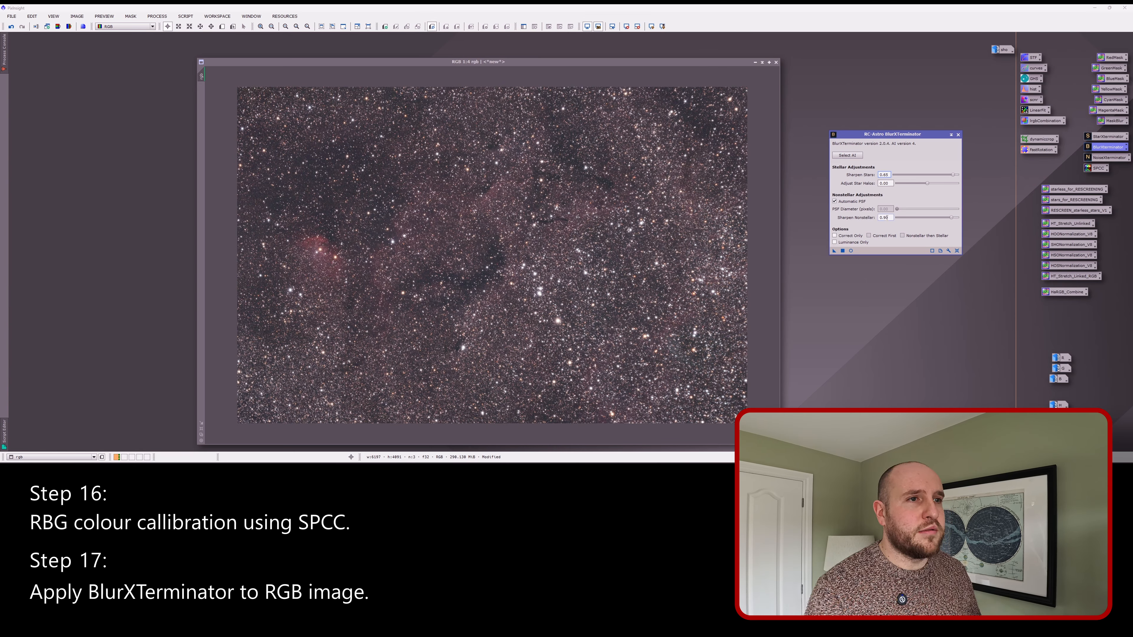
pyautogui.moveTo(950, 218); pyautogui.dragTo(893, 219)
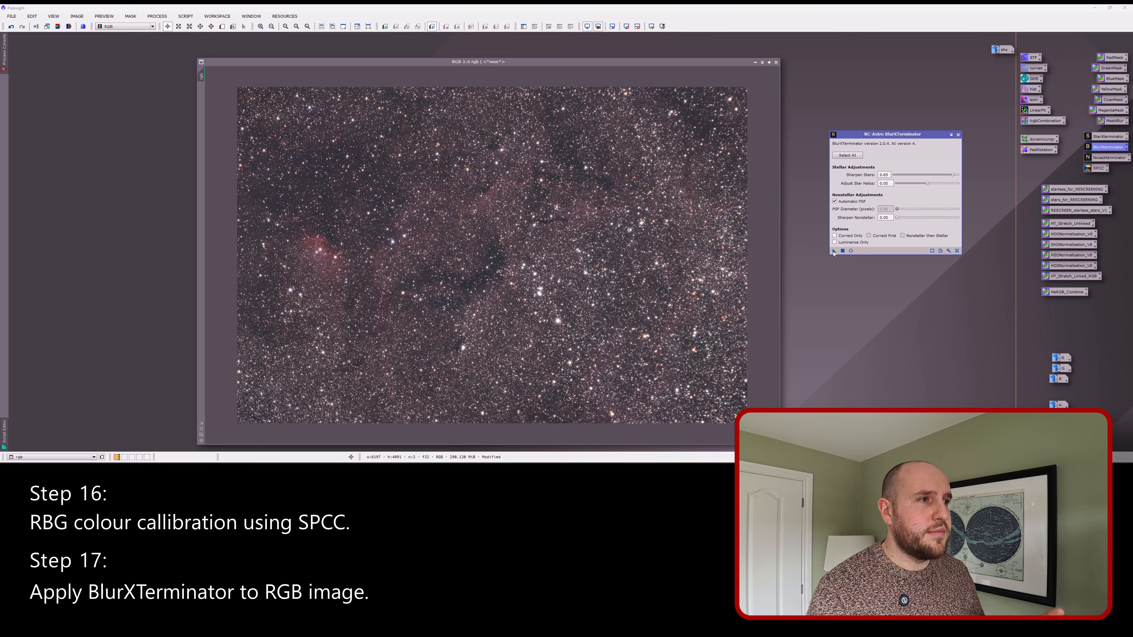
pyautogui.moveTo(833, 251); pyautogui.dragTo(625, 230)
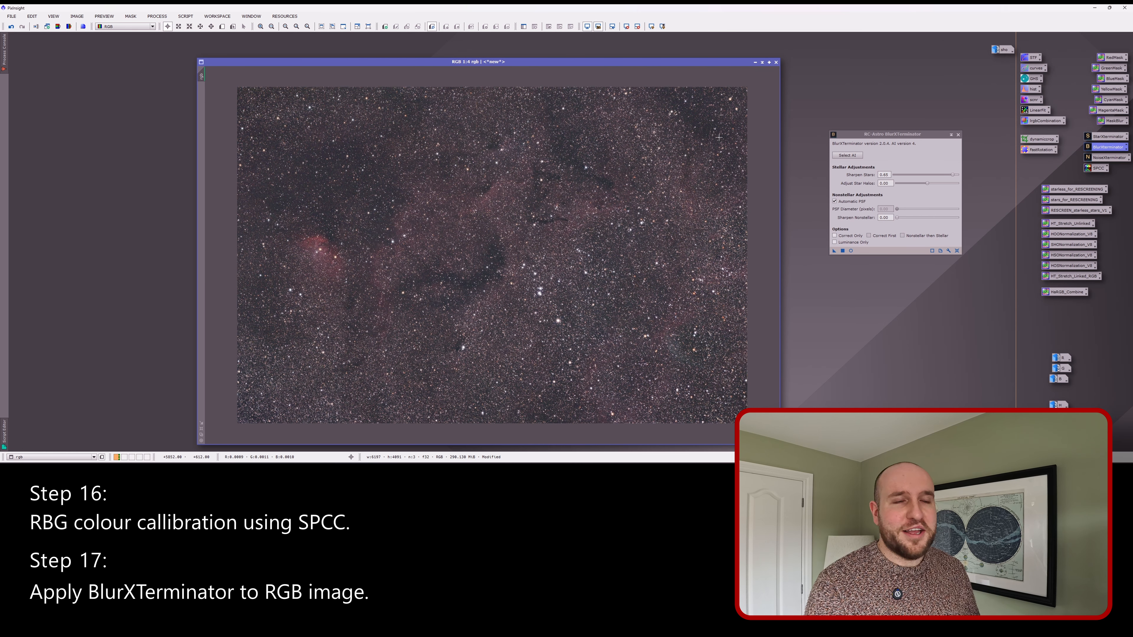
# Step: Compare the stars in rgb up close before and after BlurXTerminator by undoing and redoing the sharpening
pyautogui.scroll(4, 729, 115)
pyautogui.click(11, 26)
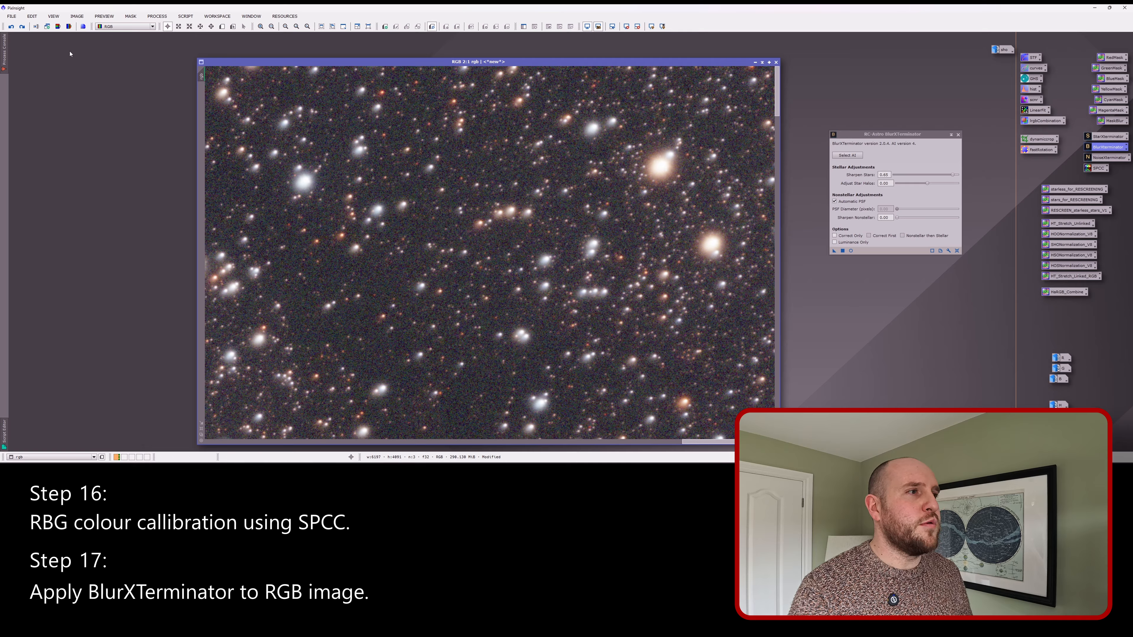
pyautogui.click(23, 27)
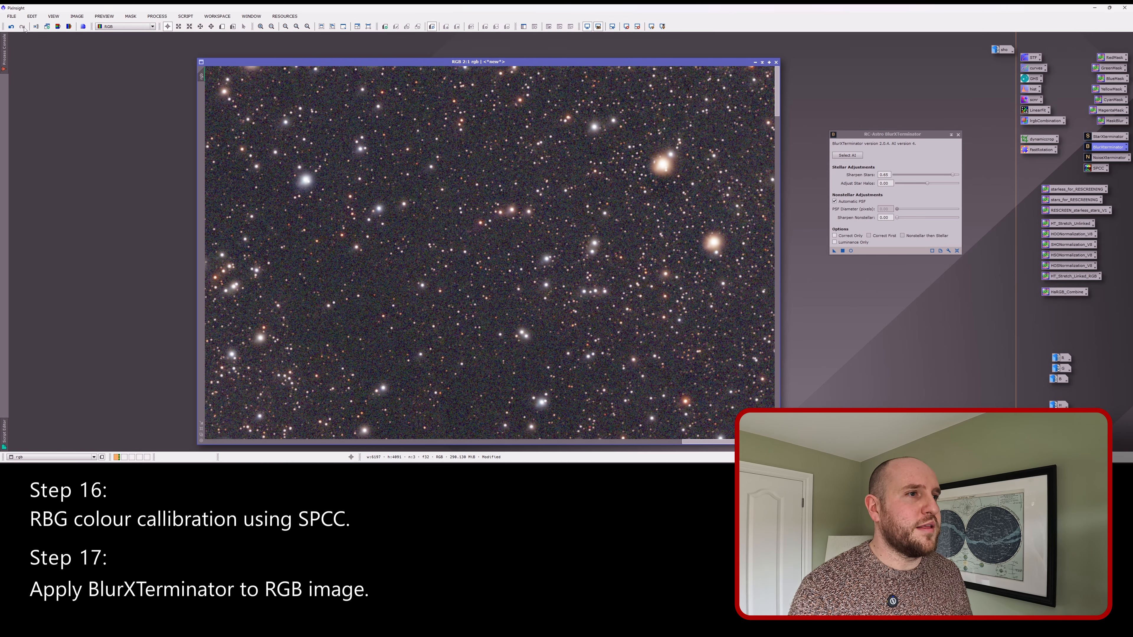
# Step: Inspect the sharpened rgb image at different magnifications, return to the full view and close BlurXTerminator
pyautogui.scroll(2, 601, 263)
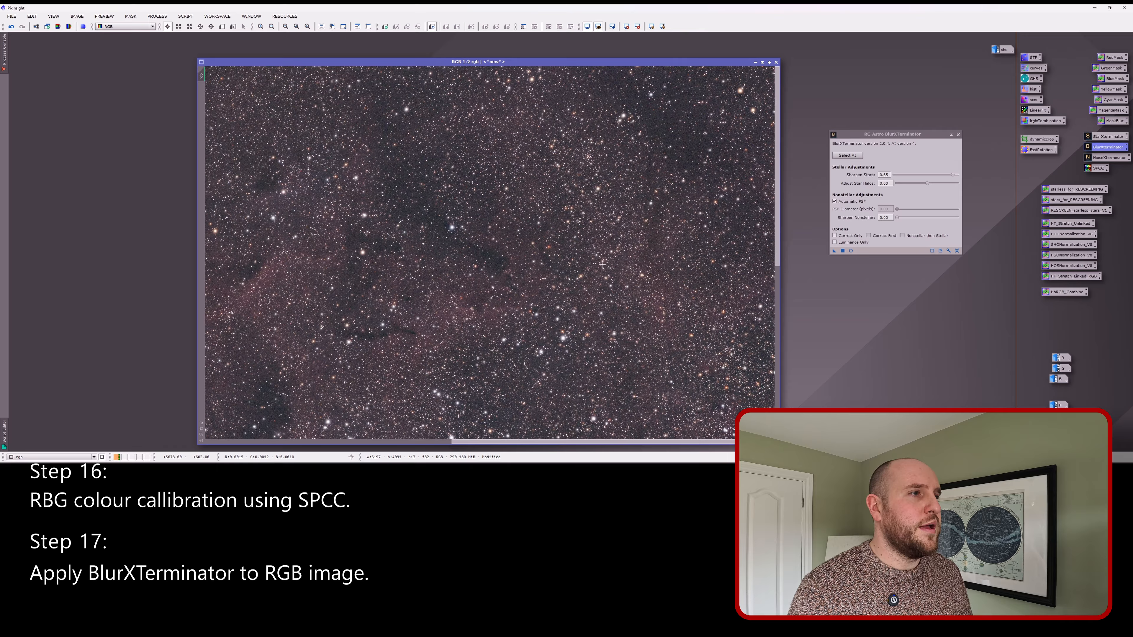
pyautogui.scroll(-2, 600, 263)
pyautogui.scroll(3, 599, 263)
pyautogui.scroll(1, 598, 263)
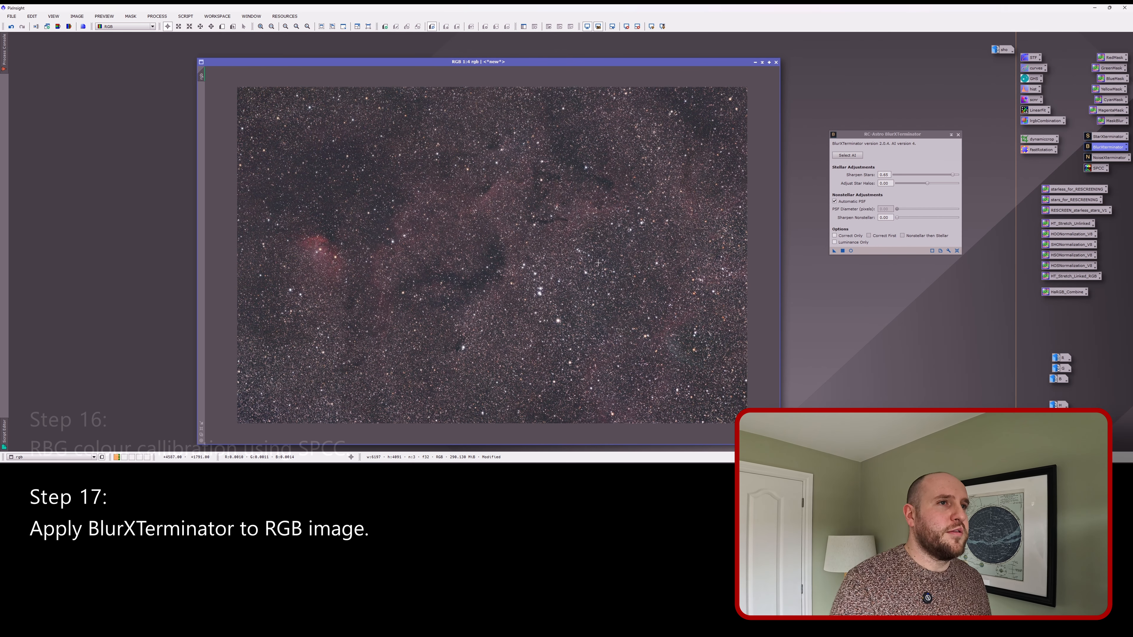
pyautogui.click(957, 136)
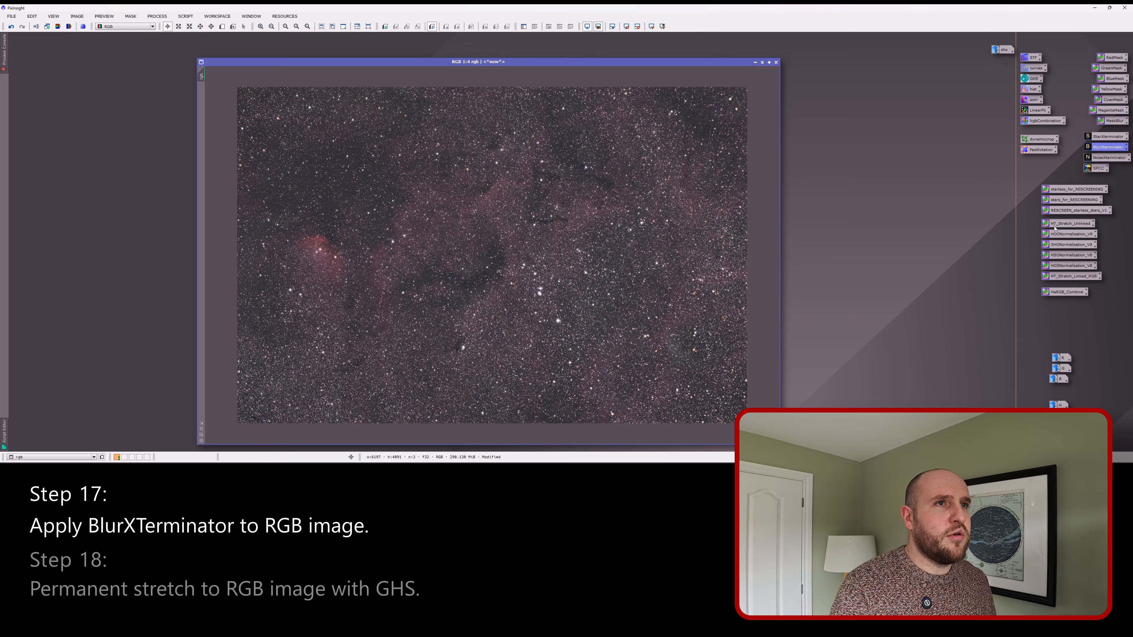
# Step: Reset the display stretch of rgb with ScreenTransferFunction, leaving the image linear on screen, and close the process
pyautogui.doubleClick(1030, 57)
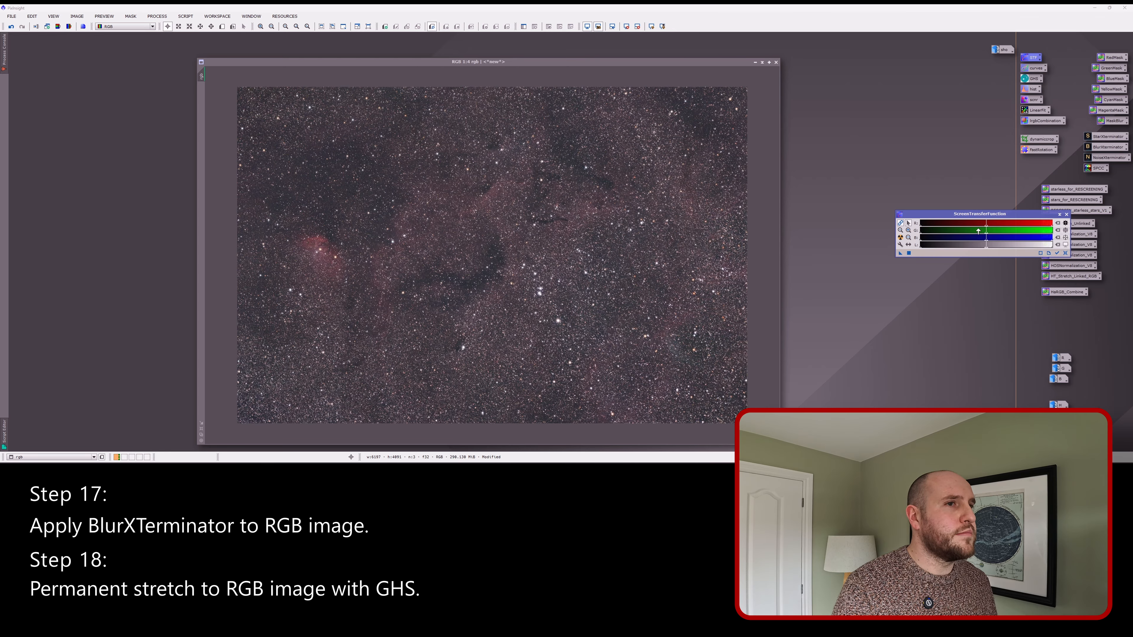
pyautogui.click(475, 63)
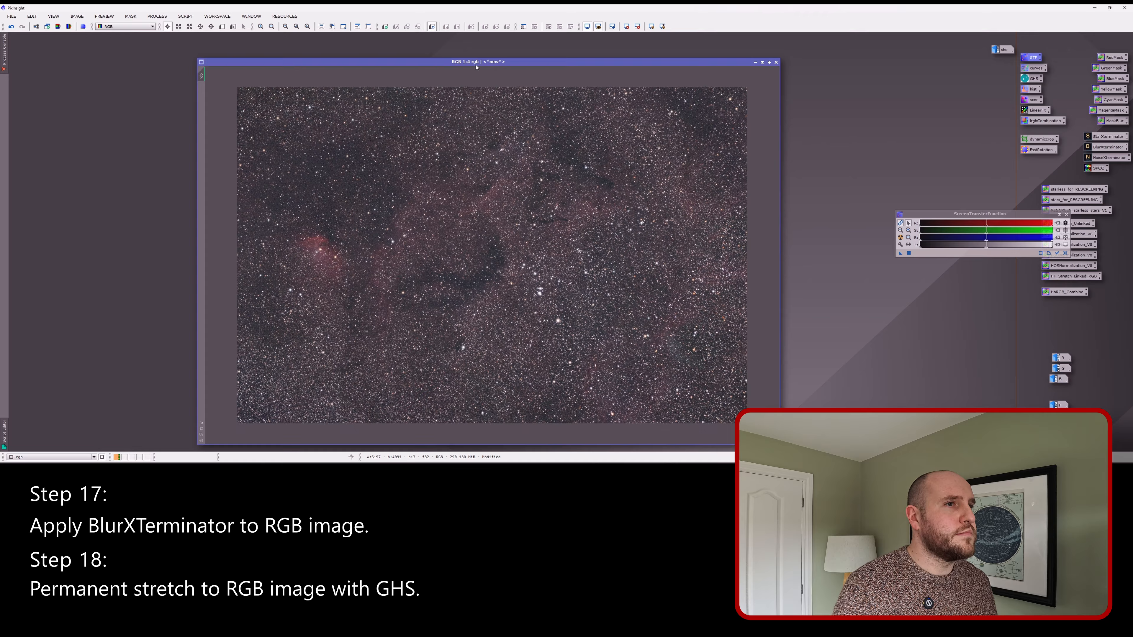
pyautogui.click(1065, 253)
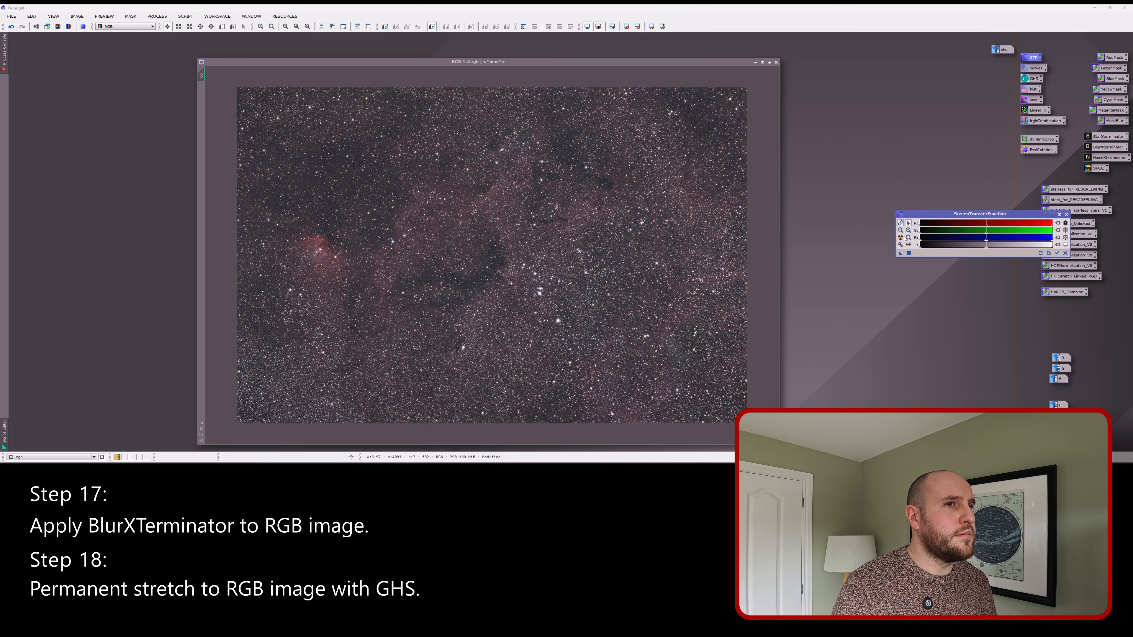
pyautogui.click(1065, 253)
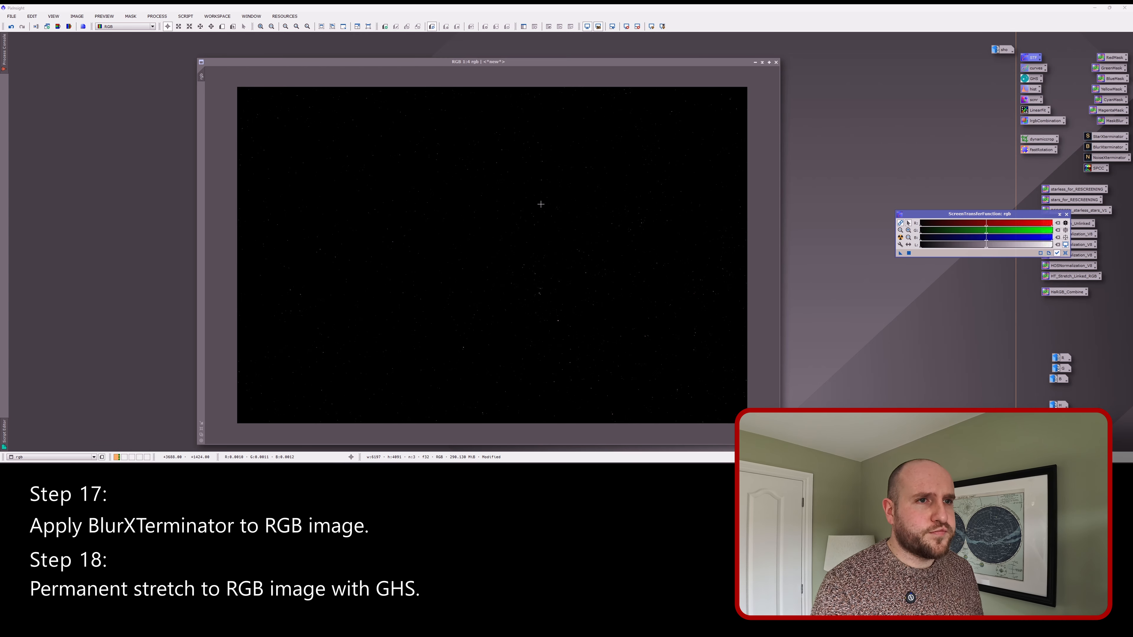
pyautogui.click(1067, 214)
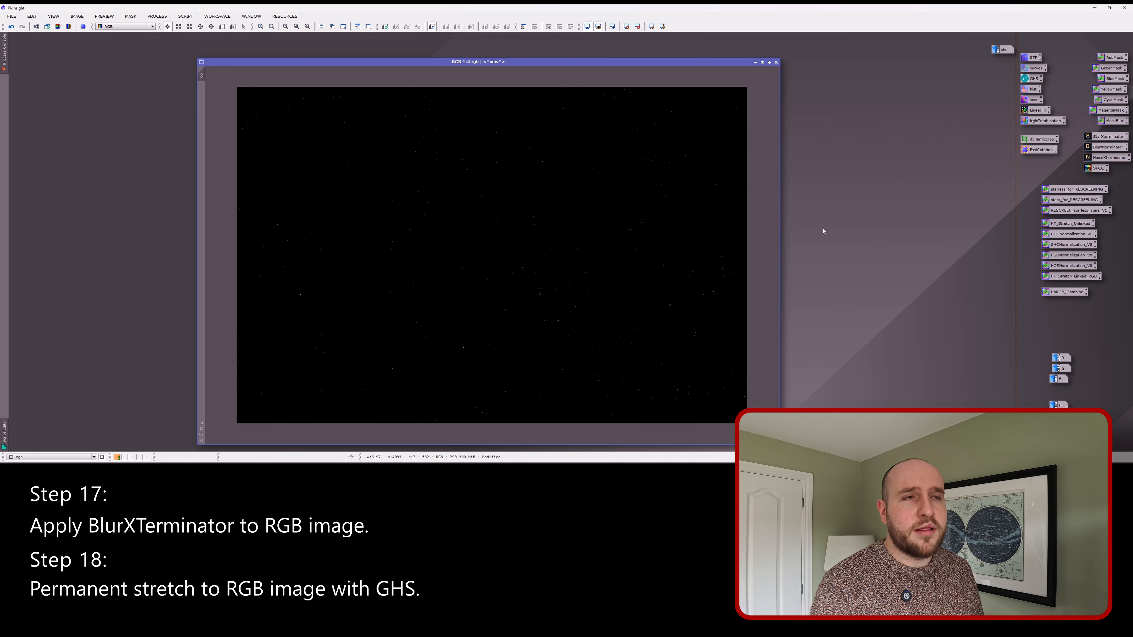
# Step: Open GeneralizedHyperbolicStretch with a real-time preview of rgb and place the symmetry point near the histogram peak
pyautogui.doubleClick(1031, 79)
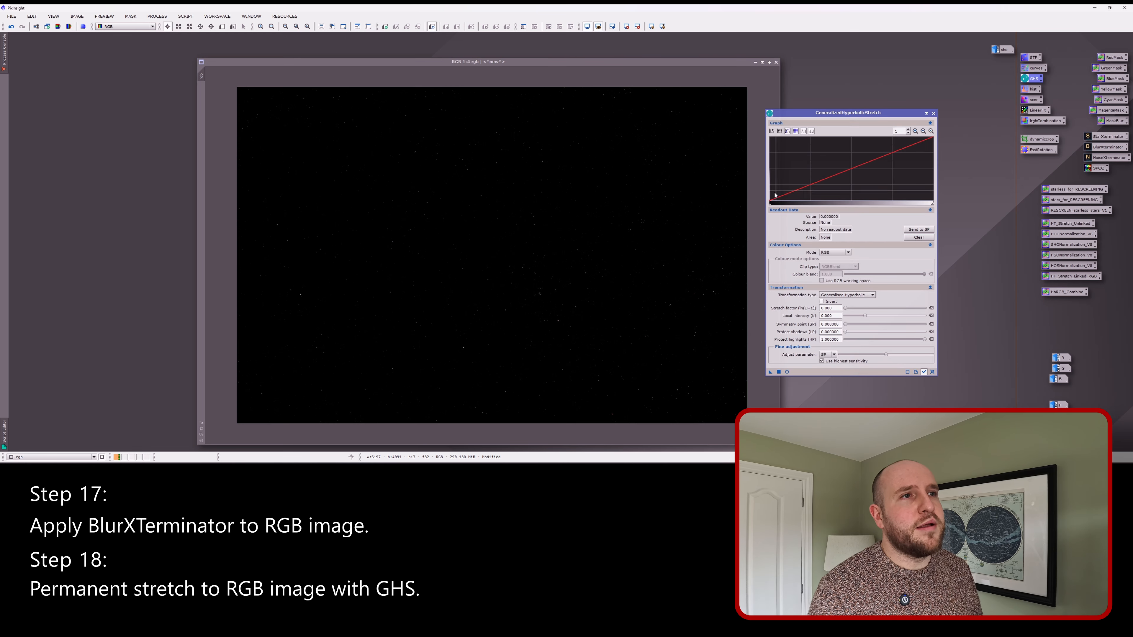
pyautogui.click(915, 131)
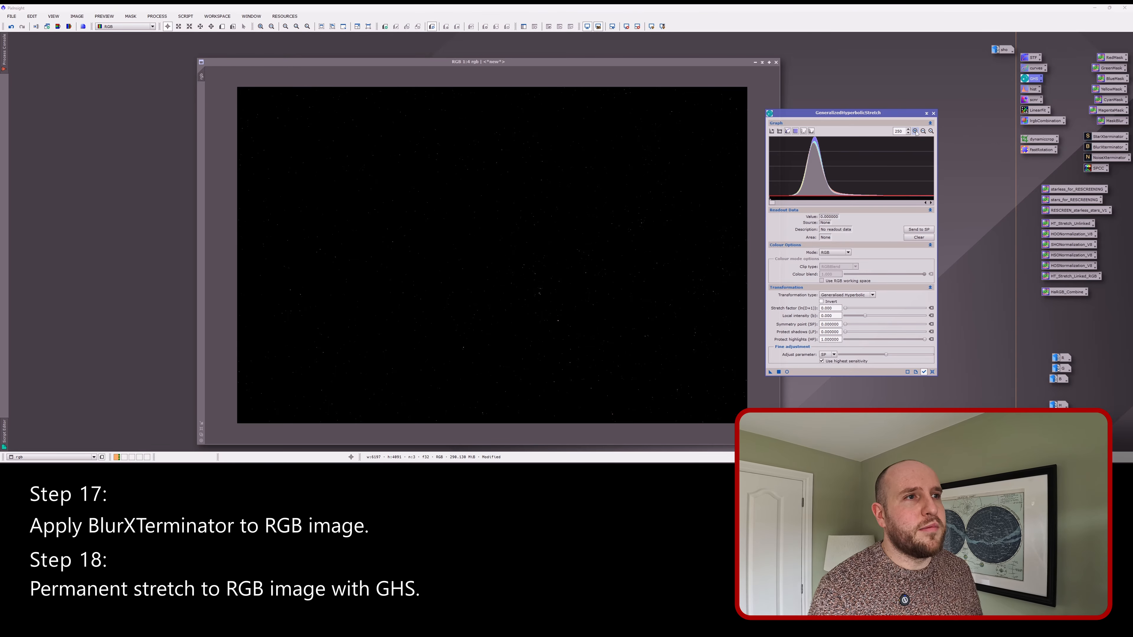
pyautogui.click(813, 178)
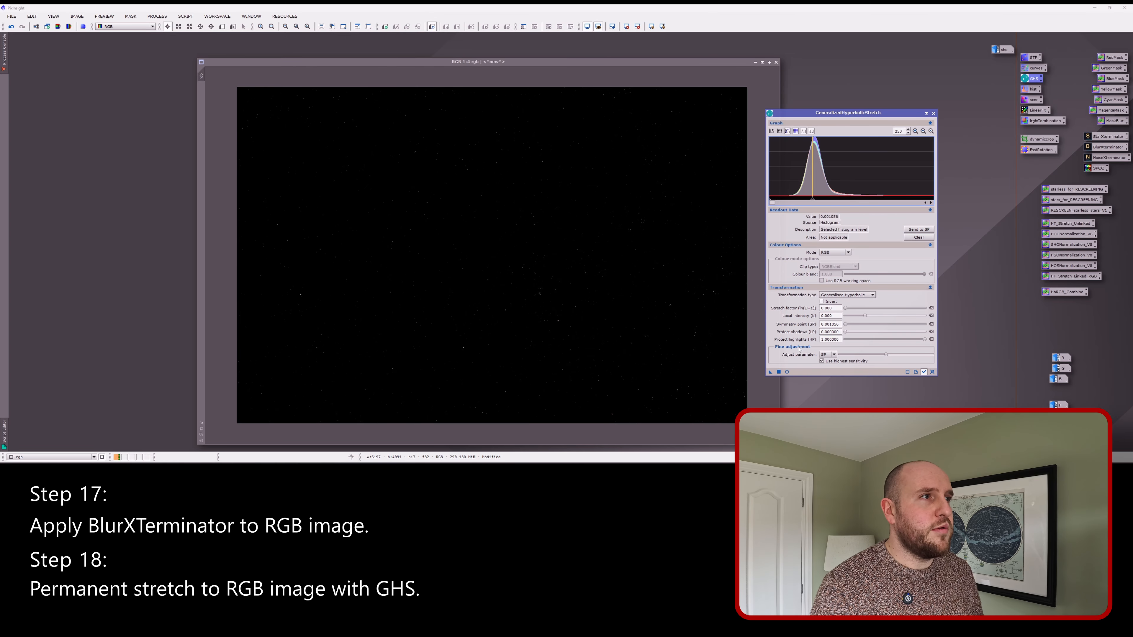
pyautogui.click(787, 372)
pyautogui.moveTo(626, 94); pyautogui.dragTo(546, 97)
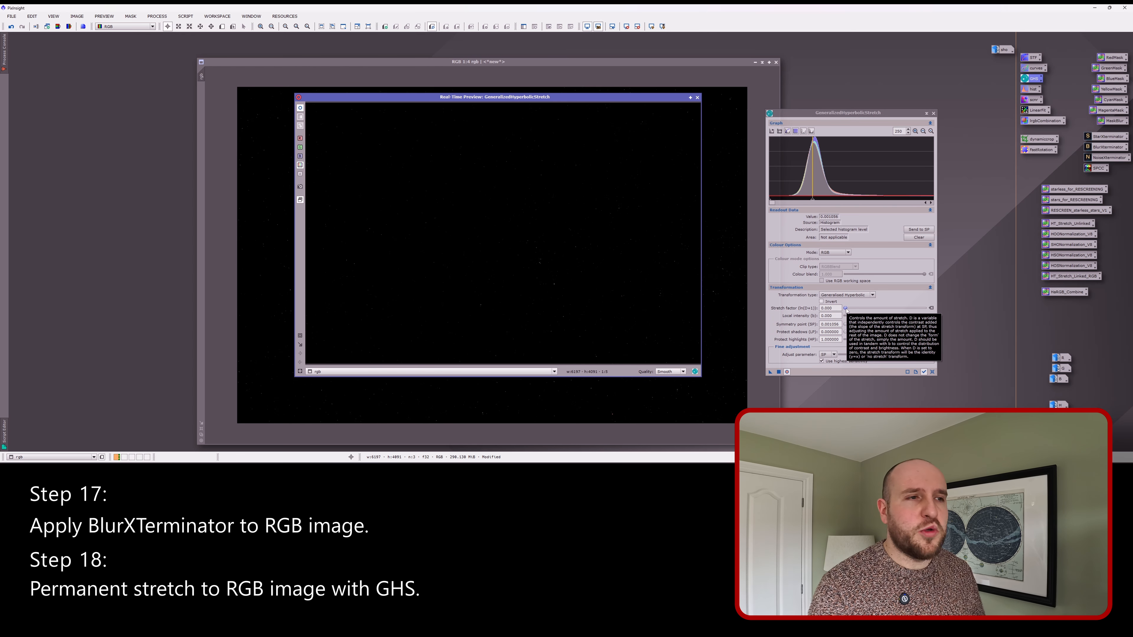
# Step: Set the stretch factor to about 3.74, judging the stars up close in the real-time preview
pyautogui.click(846, 308)
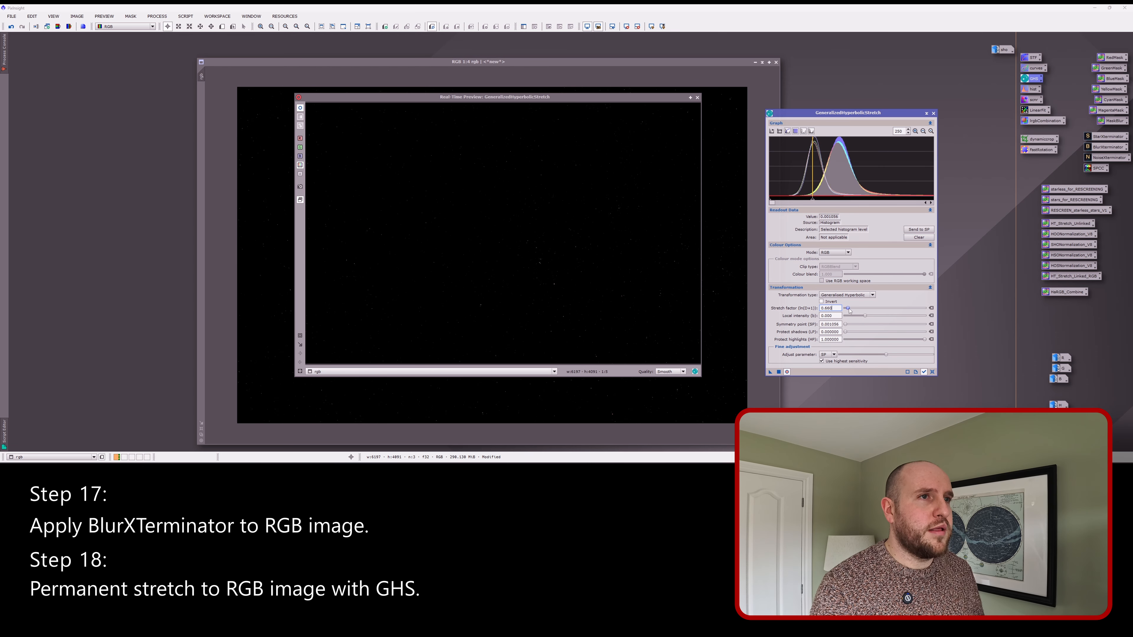
pyautogui.click(923, 132)
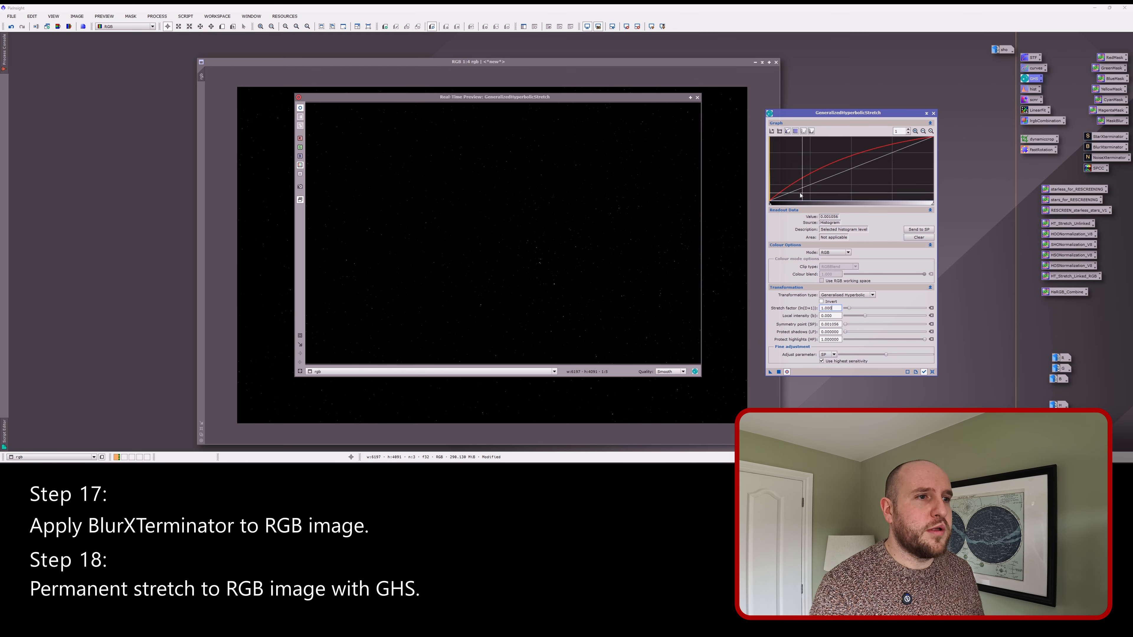
pyautogui.moveTo(850, 310); pyautogui.dragTo(864, 312)
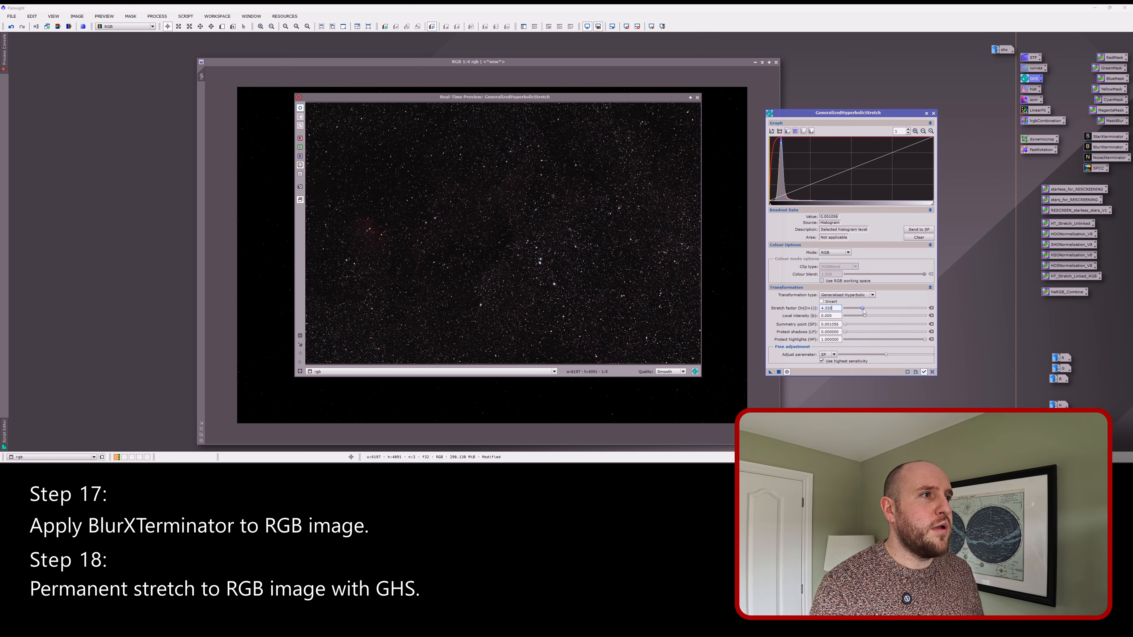
pyautogui.moveTo(864, 311); pyautogui.dragTo(867, 311)
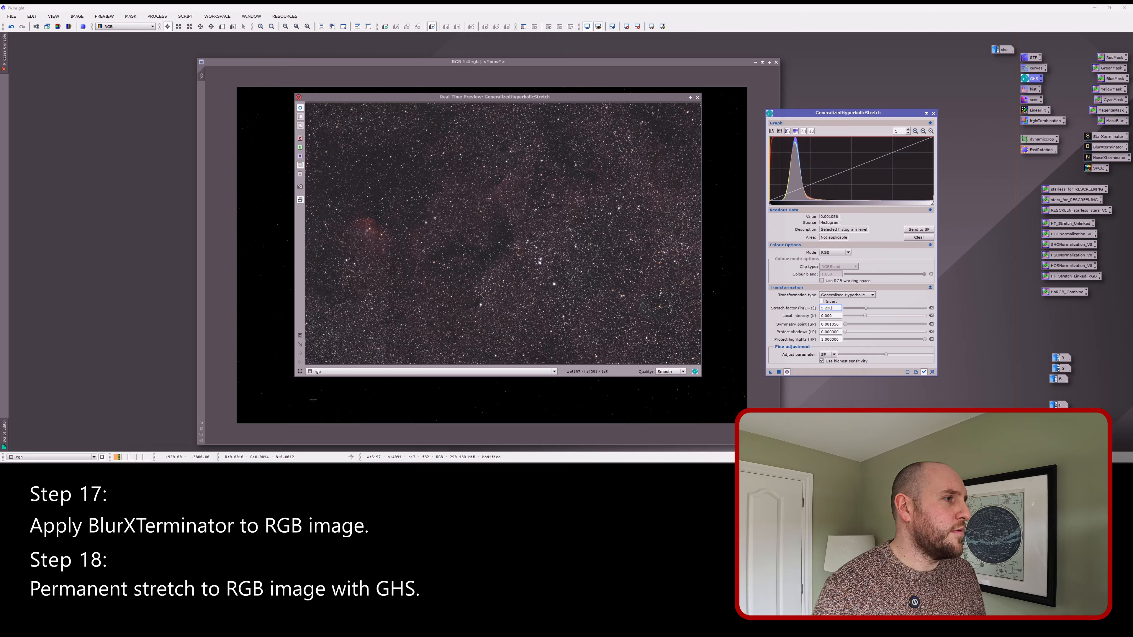
pyautogui.click(300, 335)
pyautogui.moveTo(514, 245); pyautogui.dragTo(568, 294)
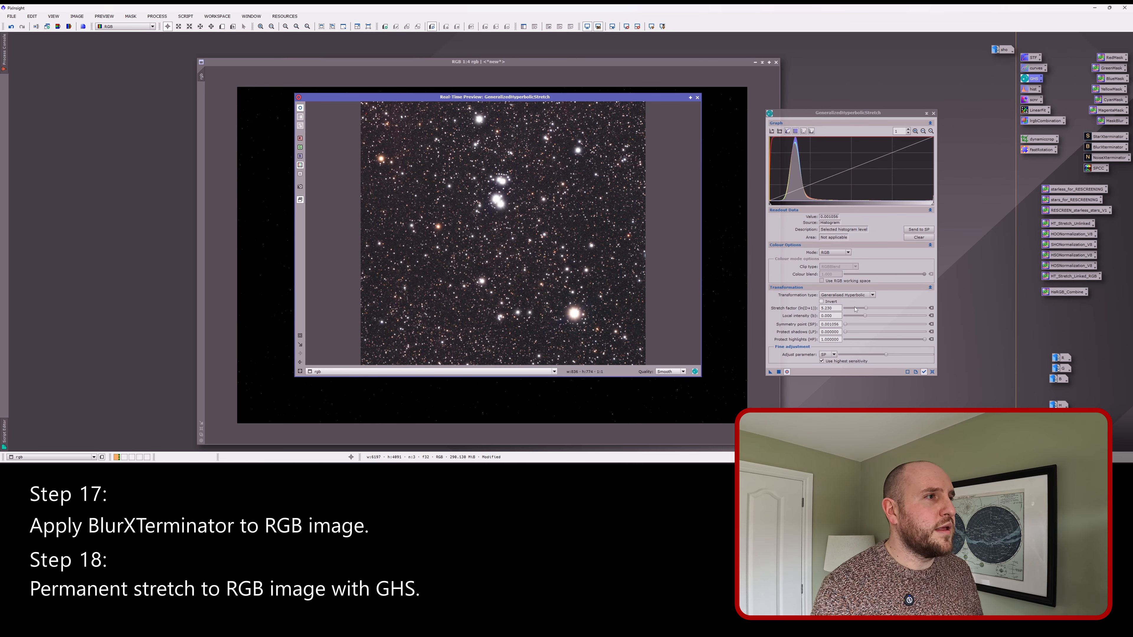
pyautogui.moveTo(865, 311); pyautogui.dragTo(856, 312)
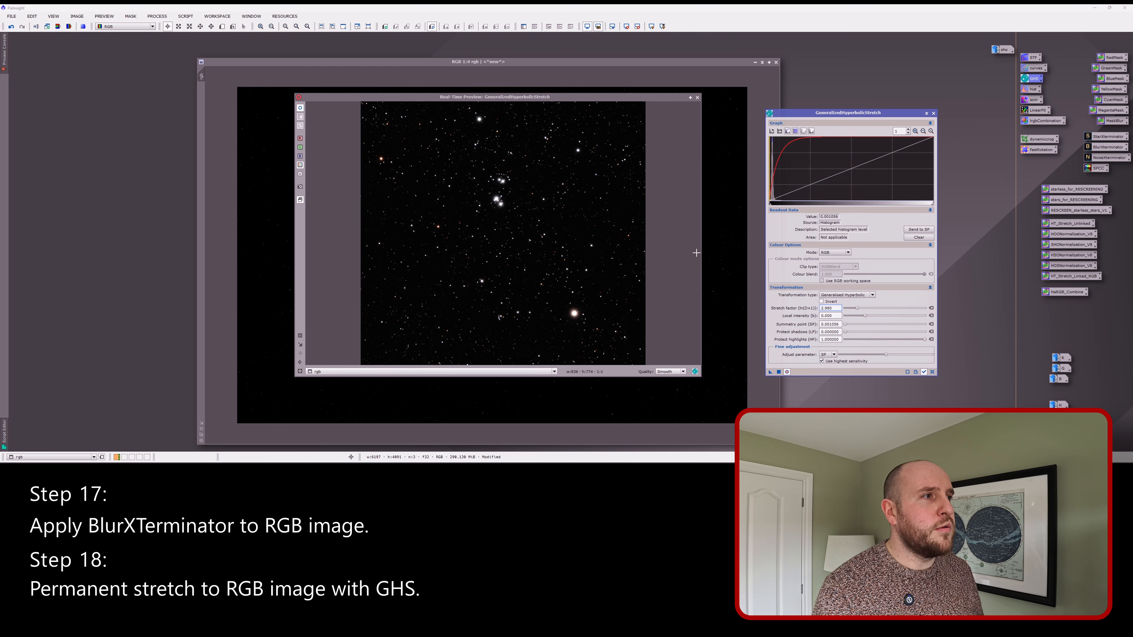
pyautogui.moveTo(857, 311); pyautogui.dragTo(860, 311)
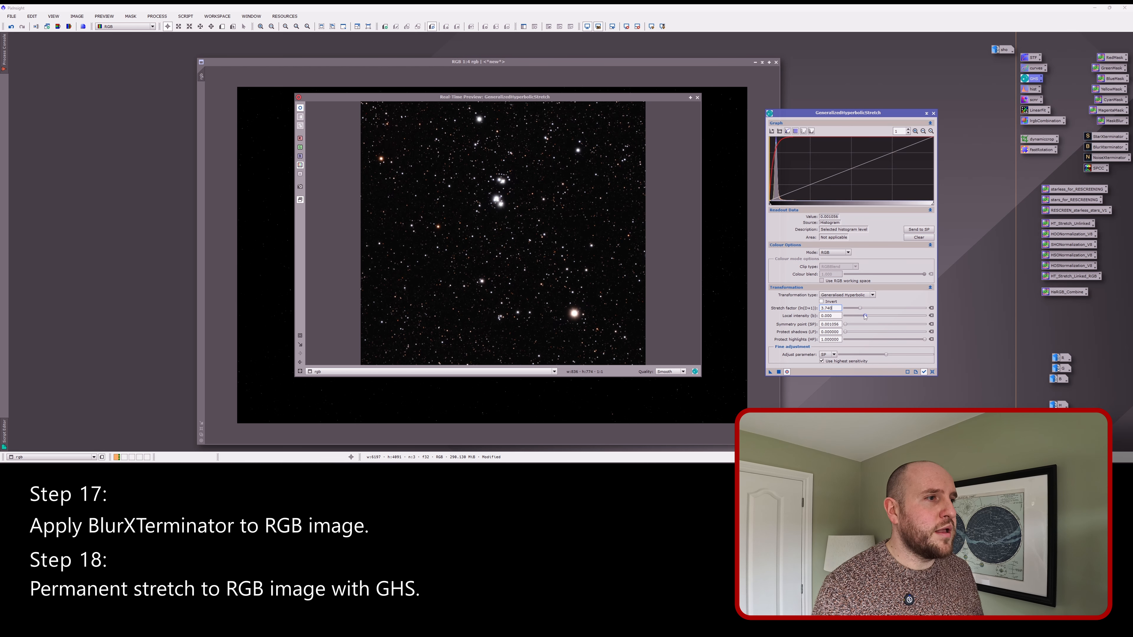
# Step: Raise the local intensity to about 1.2, check the full preview and apply the first stretch to rgb
pyautogui.moveTo(865, 316); pyautogui.dragTo(870, 316)
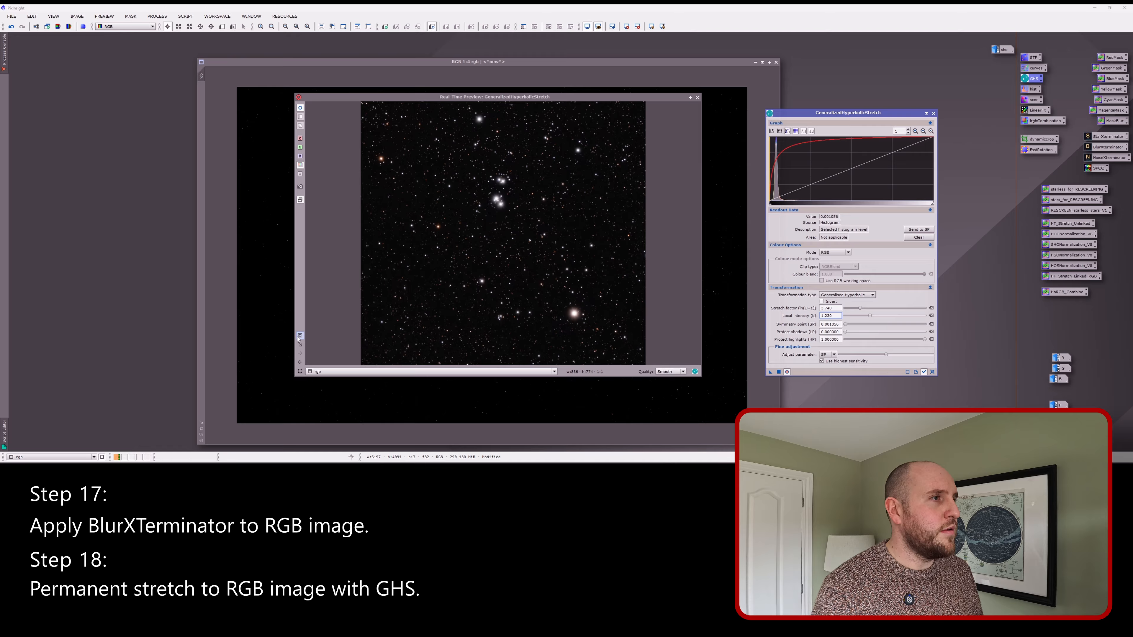
pyautogui.click(513, 180)
pyautogui.scroll(5, 484, 192)
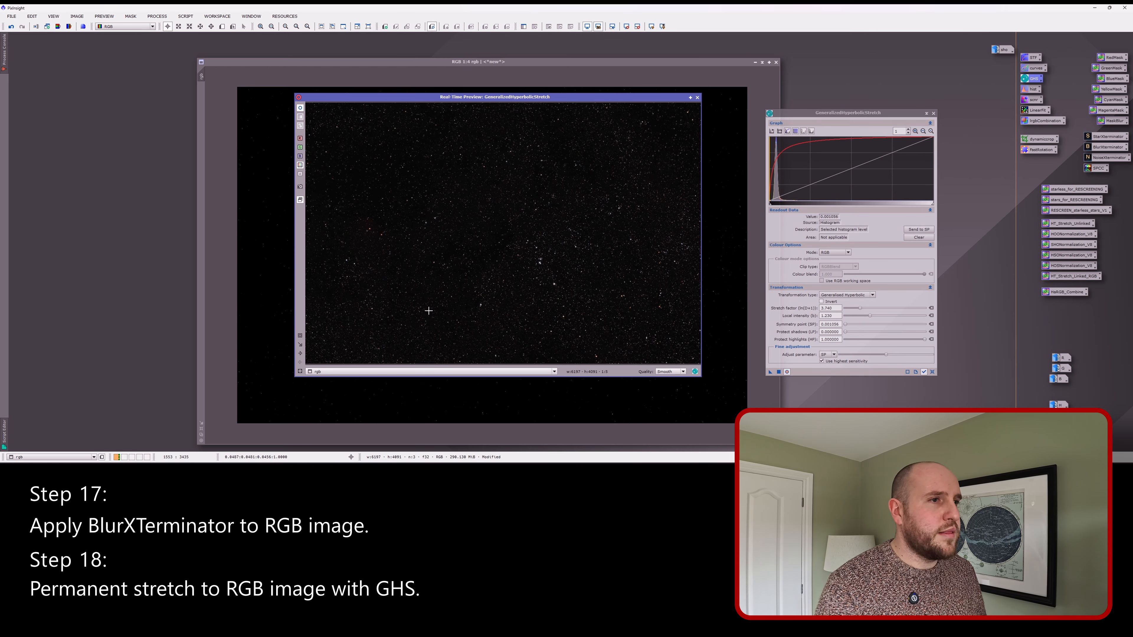
pyautogui.scroll(-4, 482, 293)
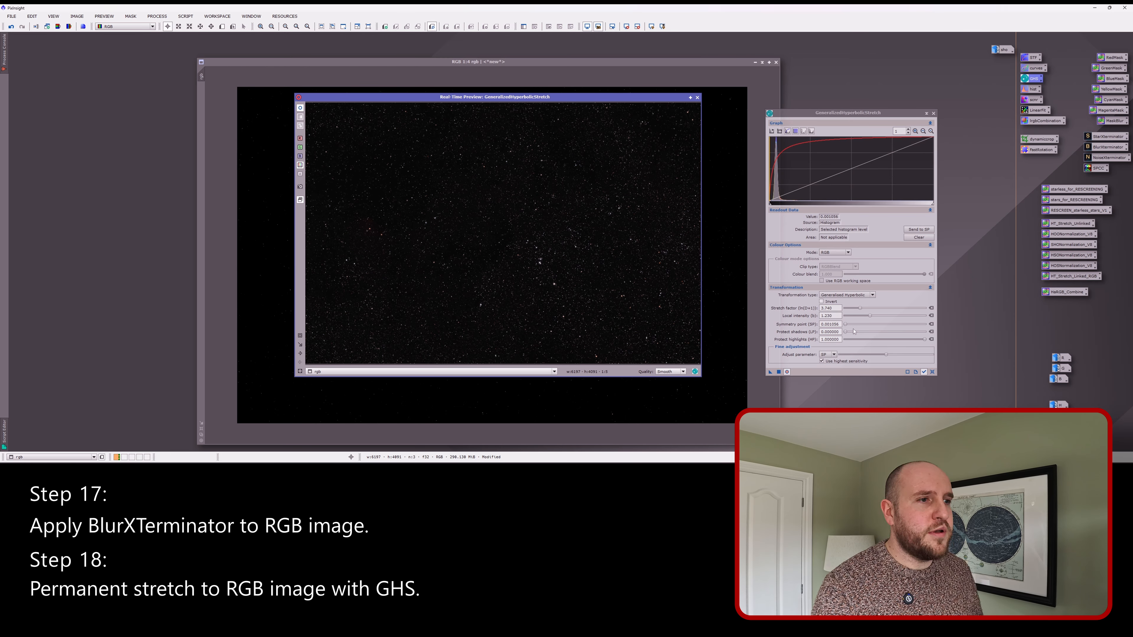
pyautogui.click(778, 372)
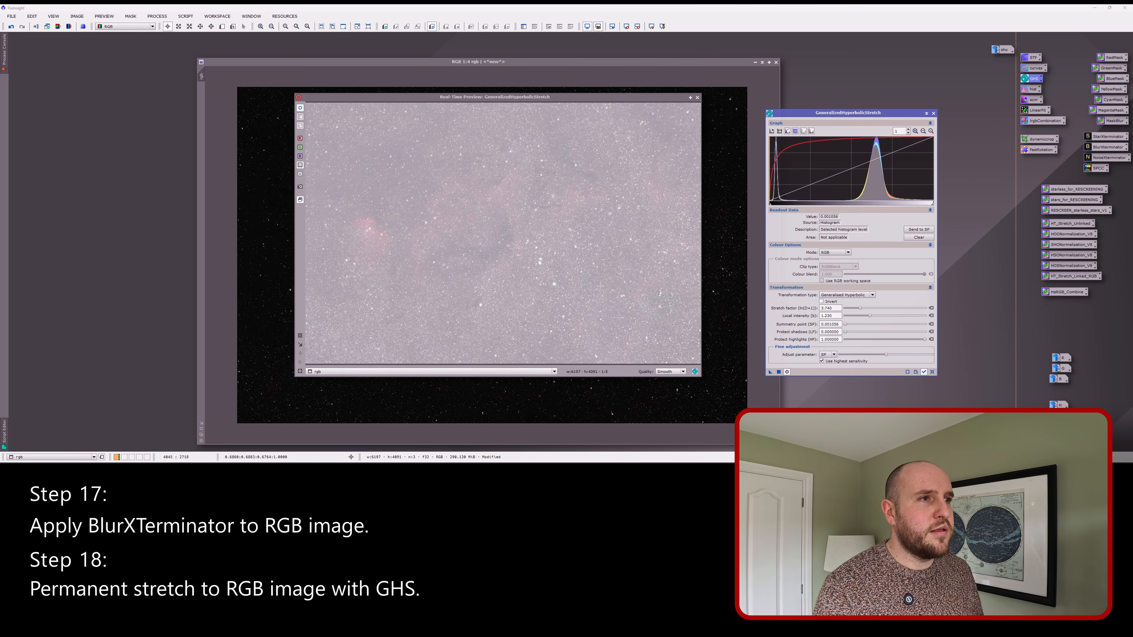
# Step: Reset GeneralizedHyperbolicStretch and send the peak of the new rgb histogram to the symmetry point
pyautogui.click(932, 372)
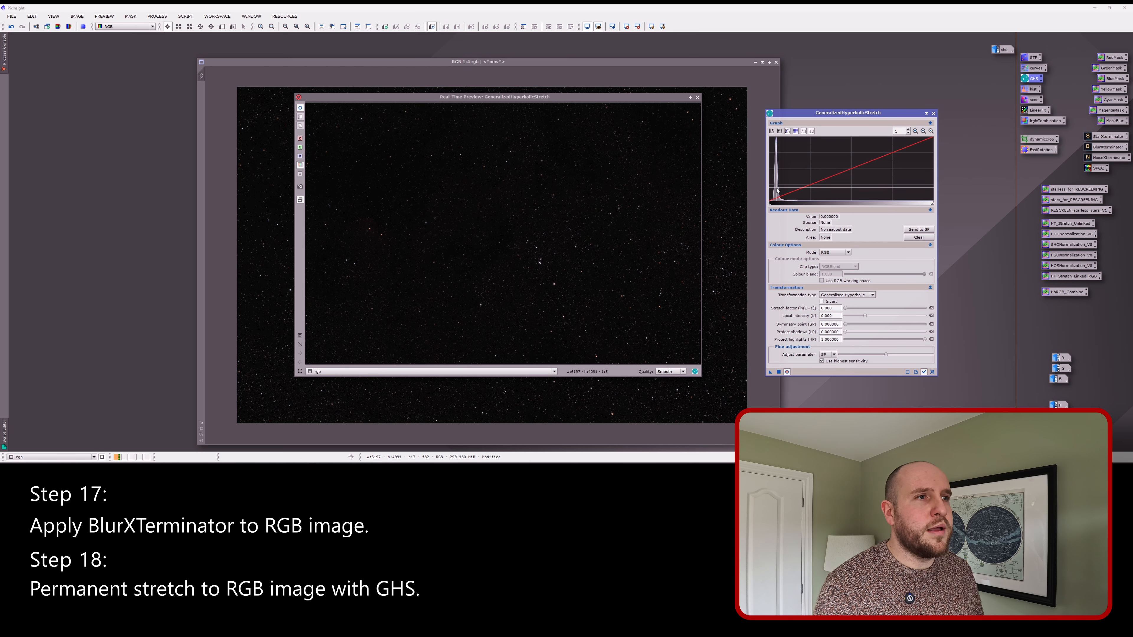
pyautogui.click(915, 130)
pyautogui.click(923, 131)
pyautogui.click(777, 180)
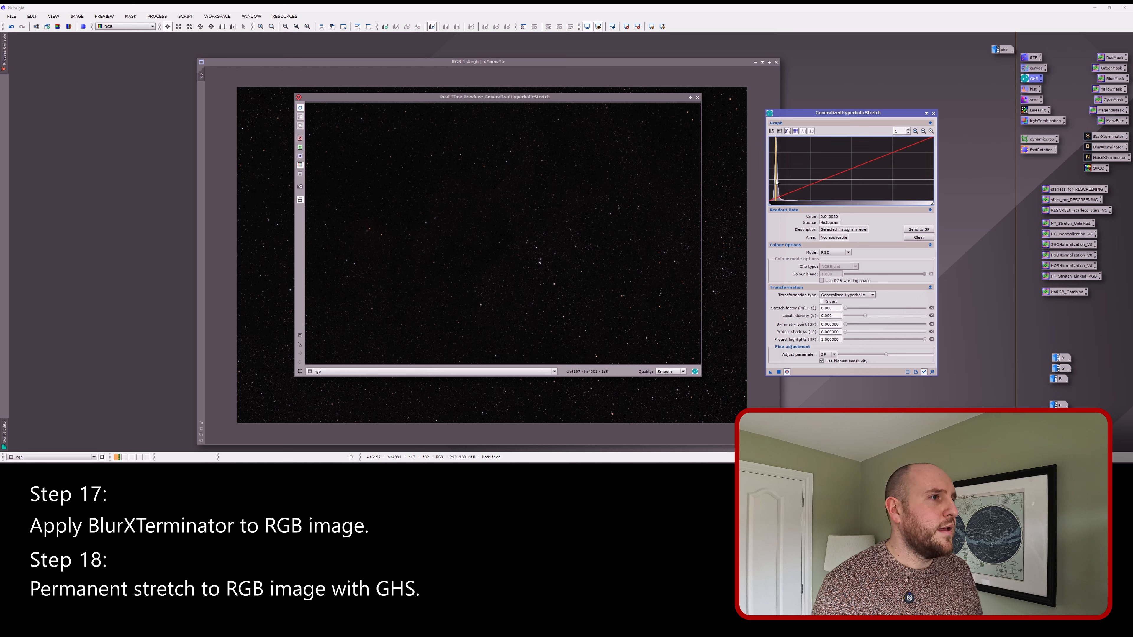
pyautogui.click(919, 229)
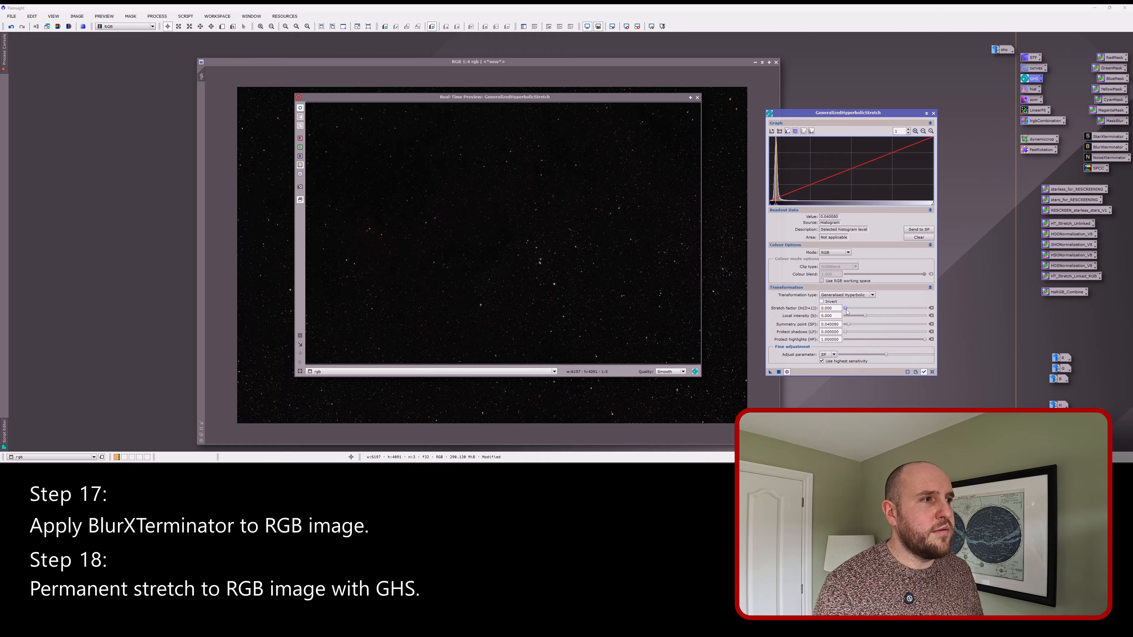
# Step: Fine-tune the stretch factor and local intensity while checking the stars up close, and apply a second, gentler stretch to rgb
pyautogui.moveTo(846, 311); pyautogui.dragTo(849, 311)
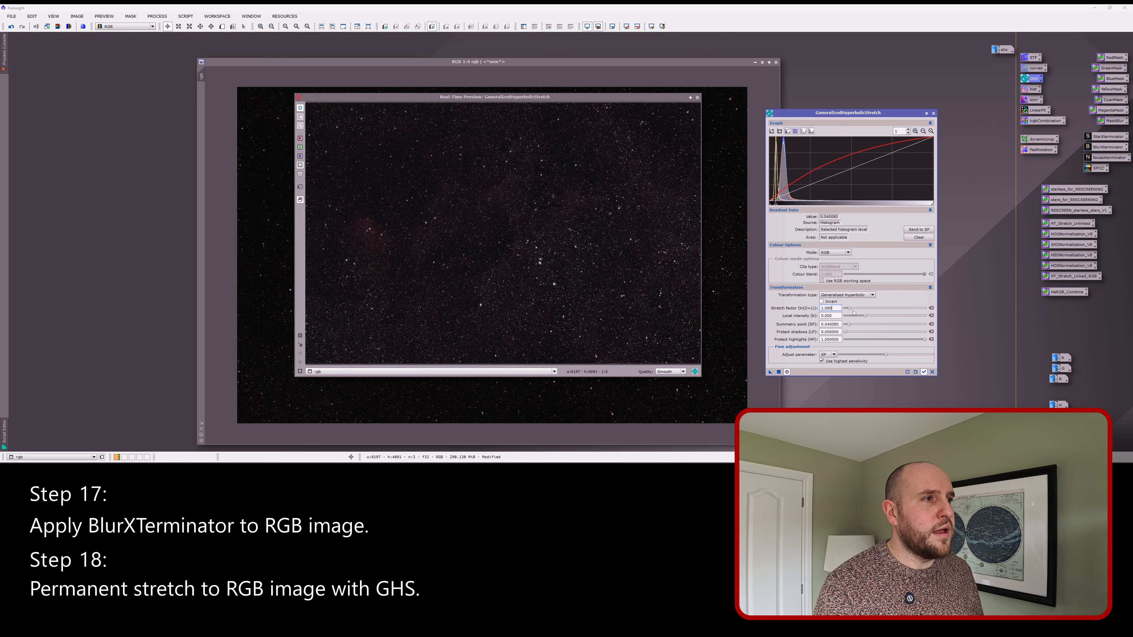
pyautogui.moveTo(862, 316); pyautogui.dragTo(861, 316)
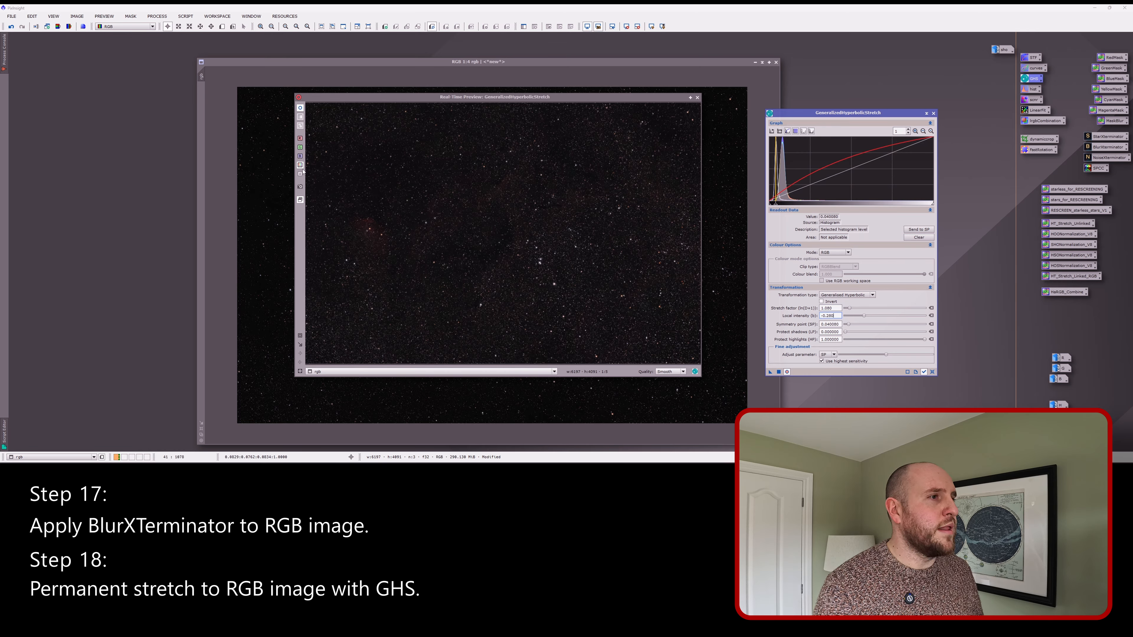
pyautogui.click(300, 344)
pyautogui.moveTo(519, 246); pyautogui.dragTo(572, 298)
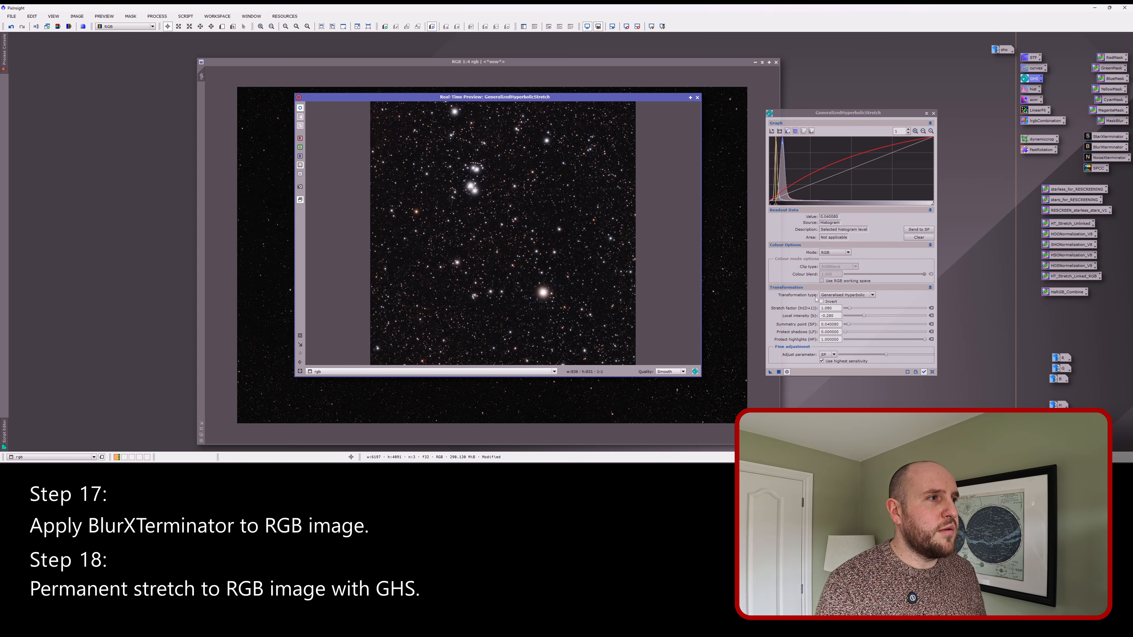
pyautogui.moveTo(848, 307); pyautogui.dragTo(868, 318)
pyautogui.click(778, 371)
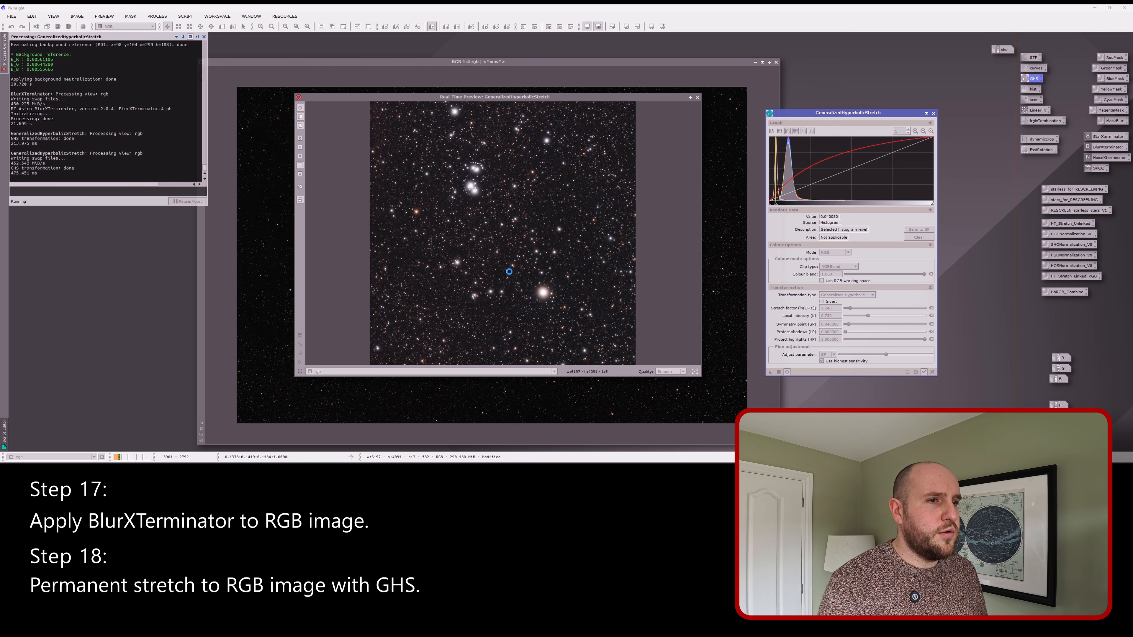
# Step: Reset and close GeneralizedHyperbolicStretch and its real-time preview, leaving the stretched rgb window clear in the workspace
pyautogui.click(931, 372)
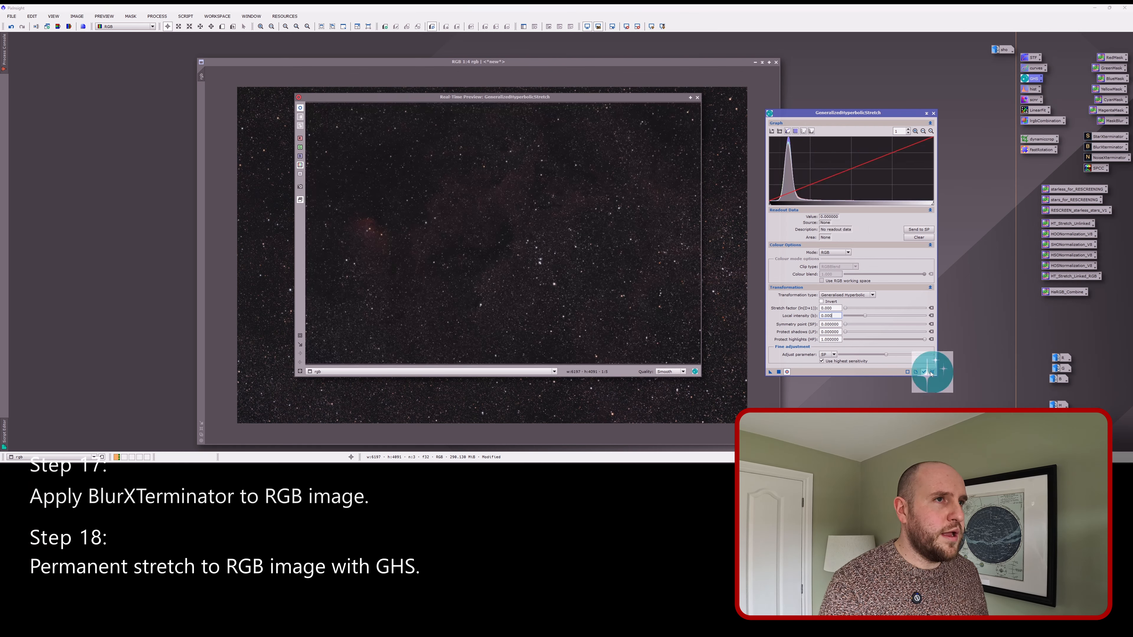
pyautogui.click(933, 113)
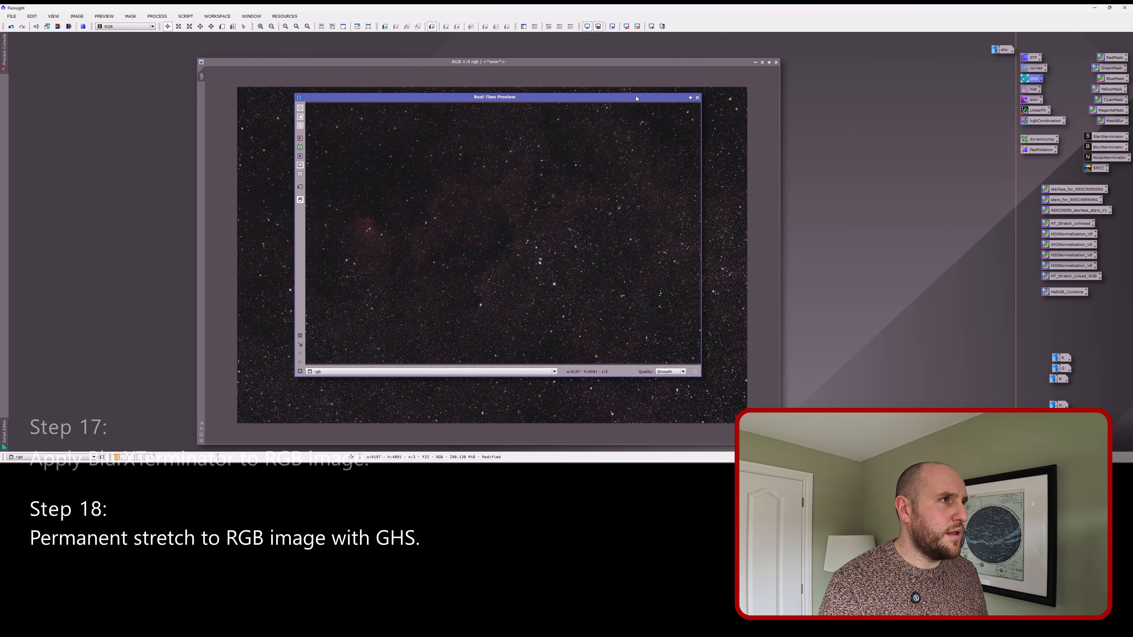
pyautogui.click(697, 98)
pyautogui.moveTo(509, 61); pyautogui.dragTo(528, 61)
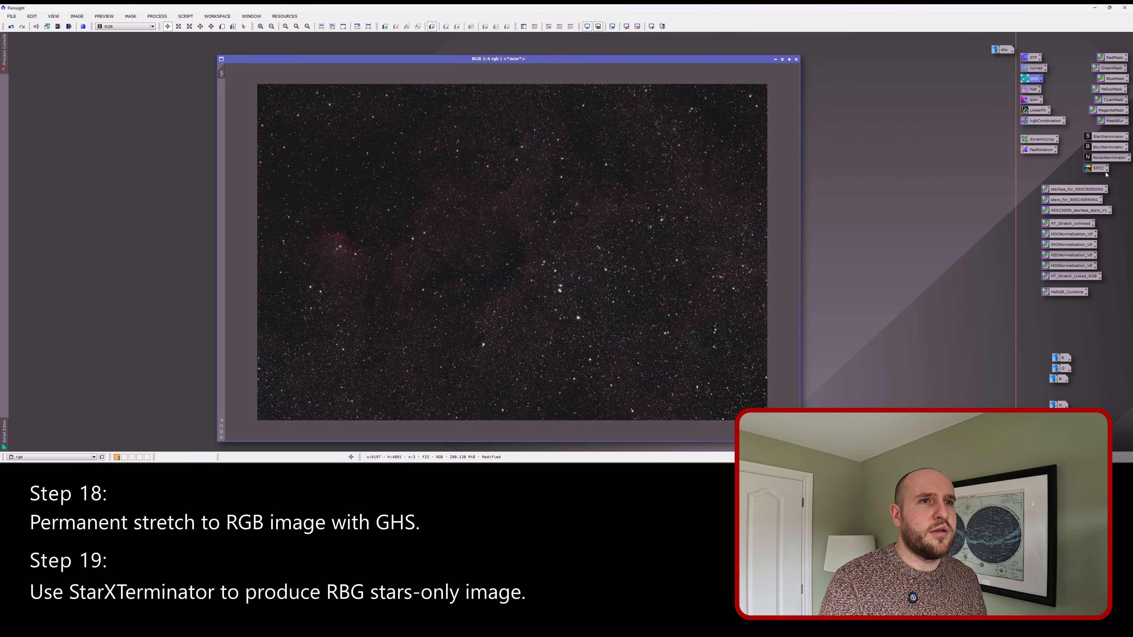
# Step: Run StarXTerminator on rgb with Generate Star Image and Large Overlap enabled to extract a stars-only image
pyautogui.doubleClick(1104, 139)
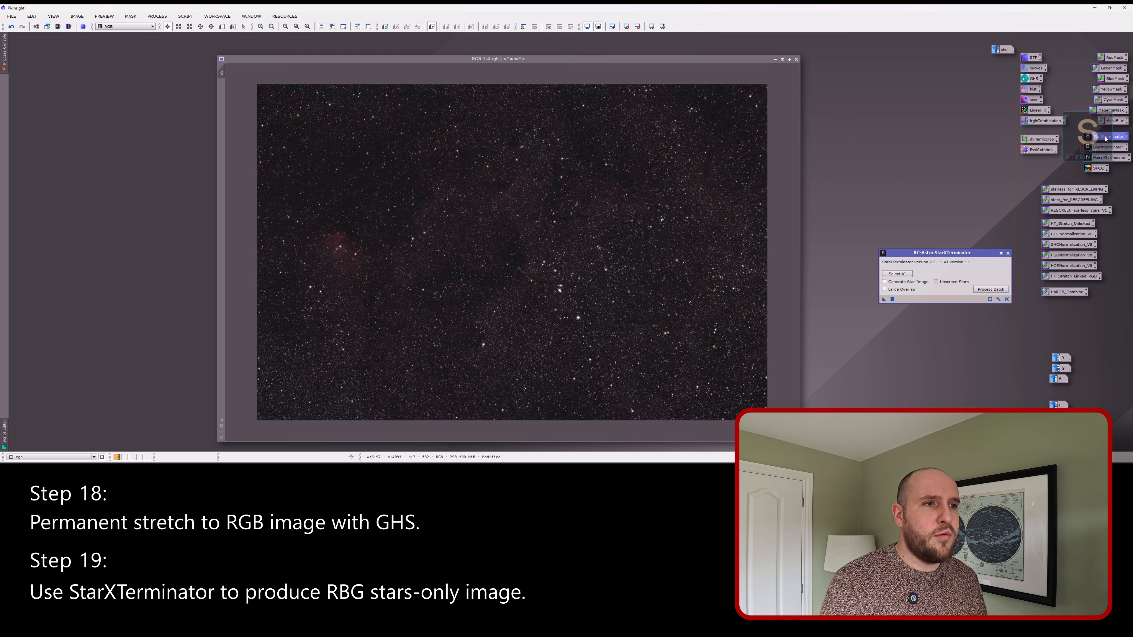
pyautogui.click(887, 281)
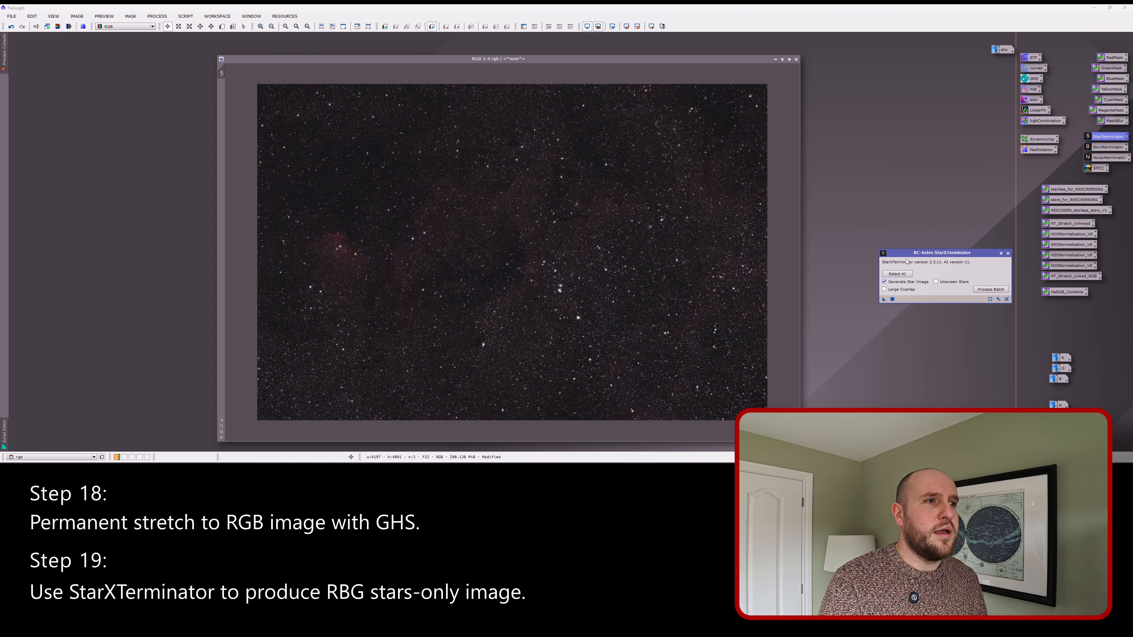
pyautogui.moveTo(906, 253); pyautogui.dragTo(785, 195)
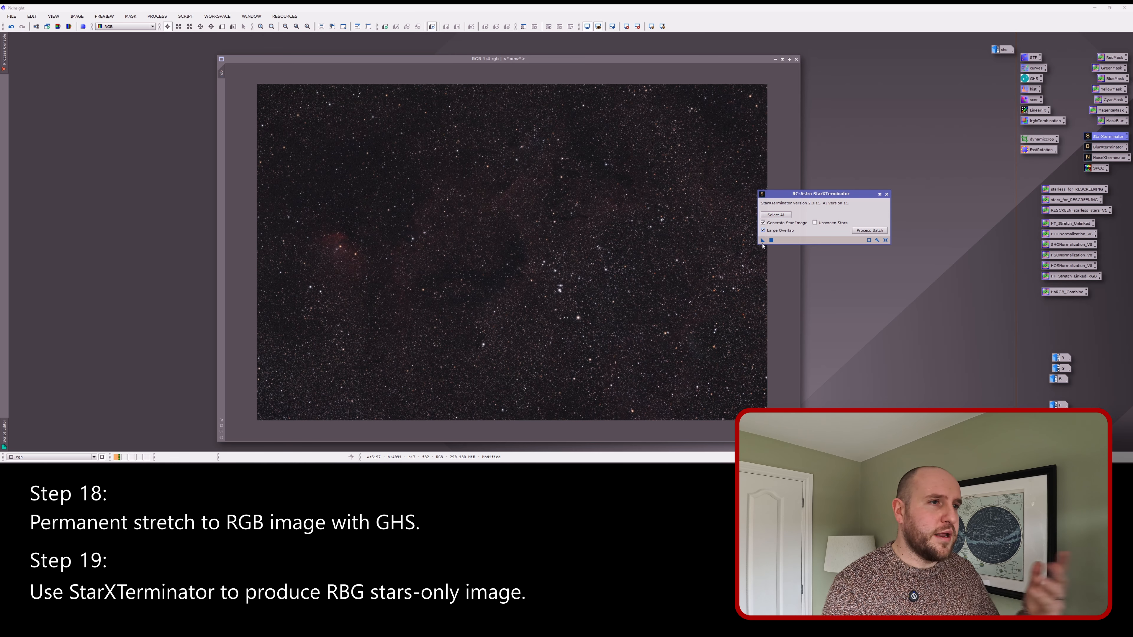
pyautogui.moveTo(763, 240); pyautogui.dragTo(648, 235)
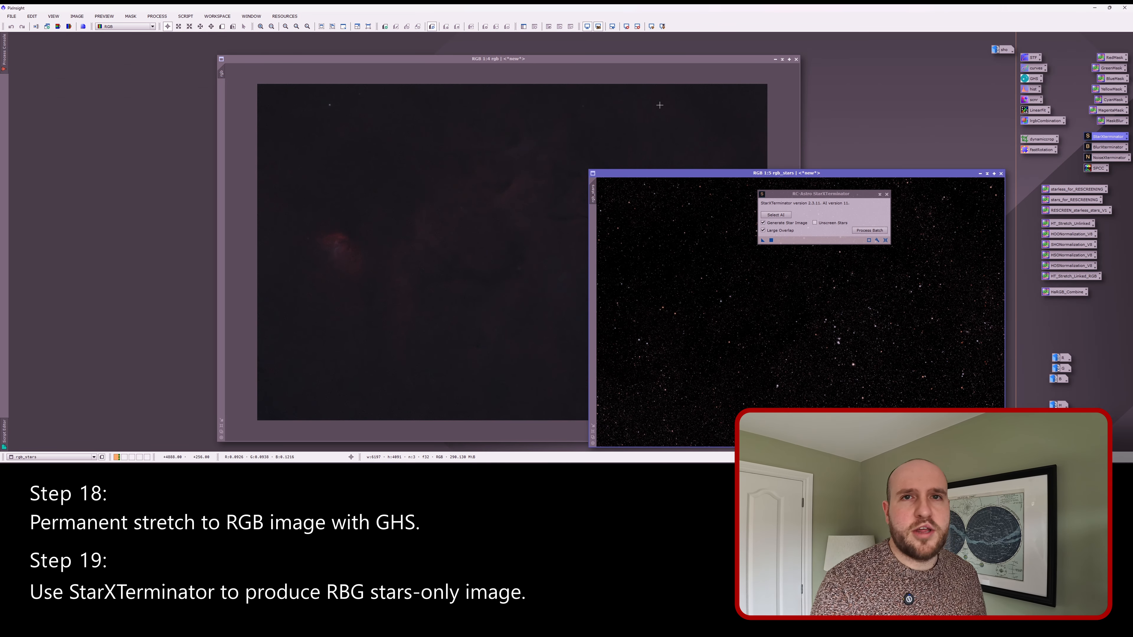
# Step: Close the starless rgb image without saving, close StarXTerminator and move the rgb_stars window to the middle of the workspace
pyautogui.click(614, 65)
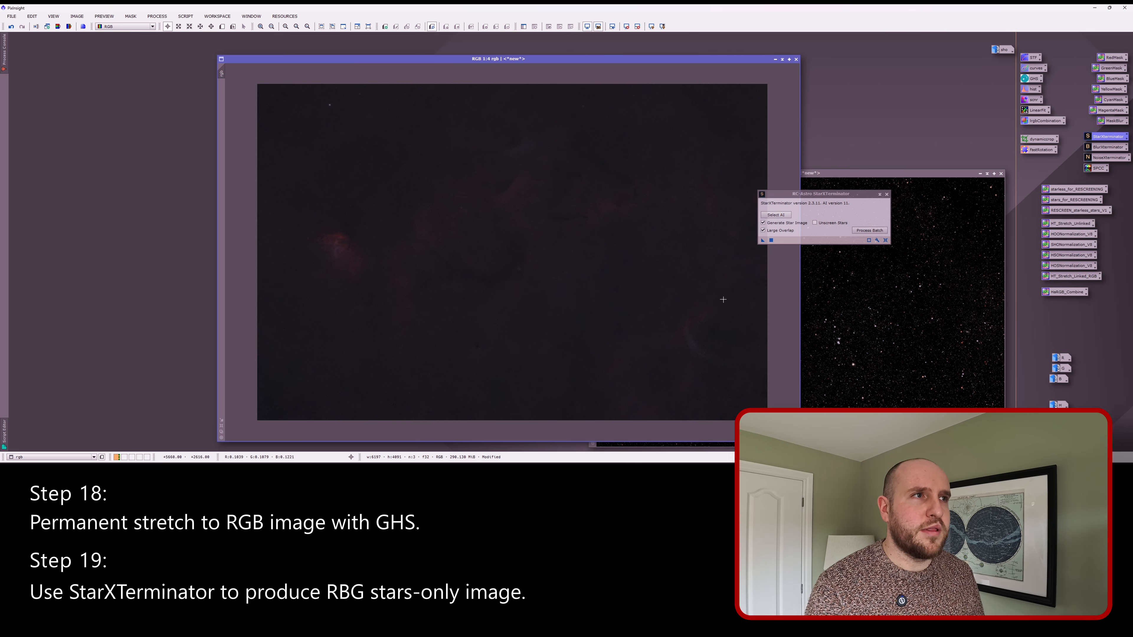
pyautogui.click(796, 60)
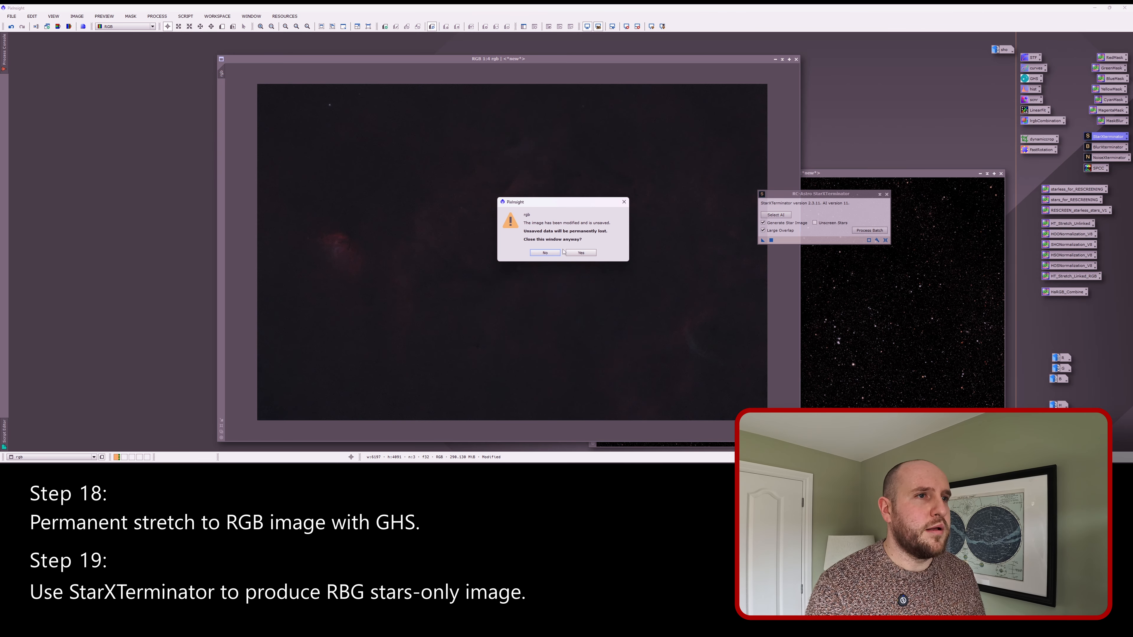
pyautogui.click(581, 255)
pyautogui.click(886, 195)
pyautogui.moveTo(842, 173); pyautogui.dragTo(609, 104)
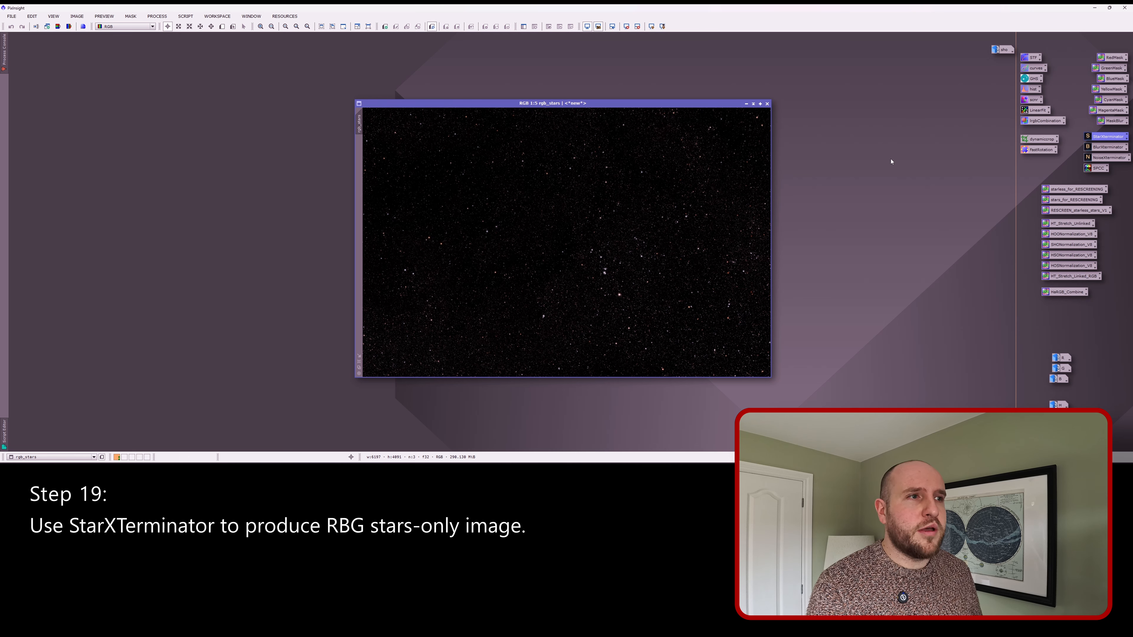
# Step: Raise the CurvesTransformation saturation curve at about input 0.37, output 0.62 with the real-time preview on, and apply it to rgb_stars
pyautogui.doubleClick(1034, 67)
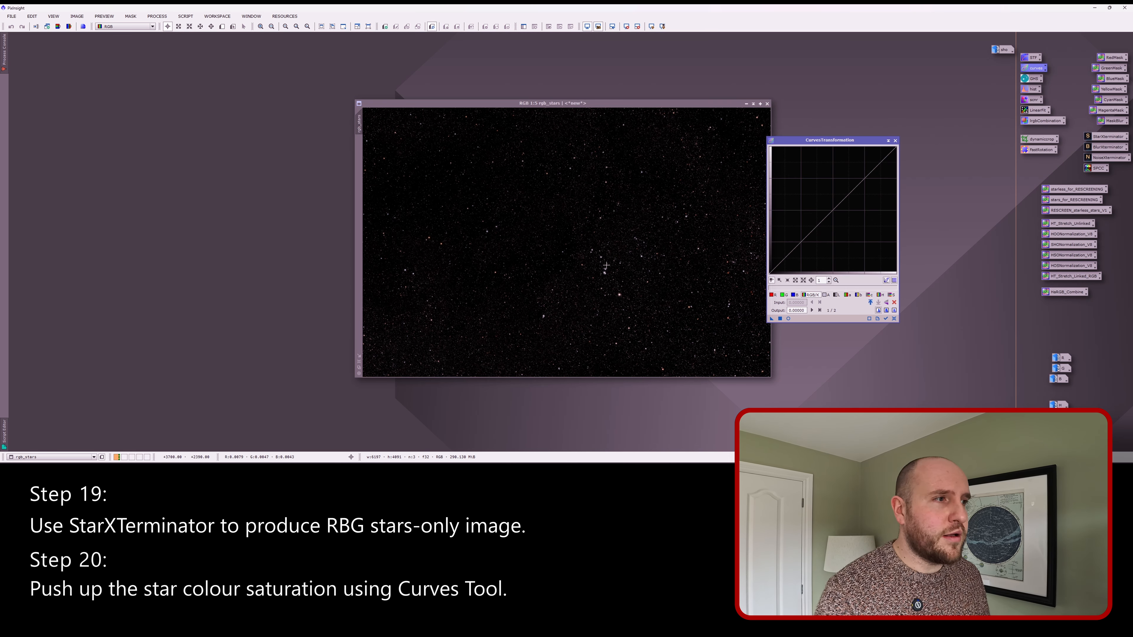
pyautogui.click(788, 318)
pyautogui.click(891, 295)
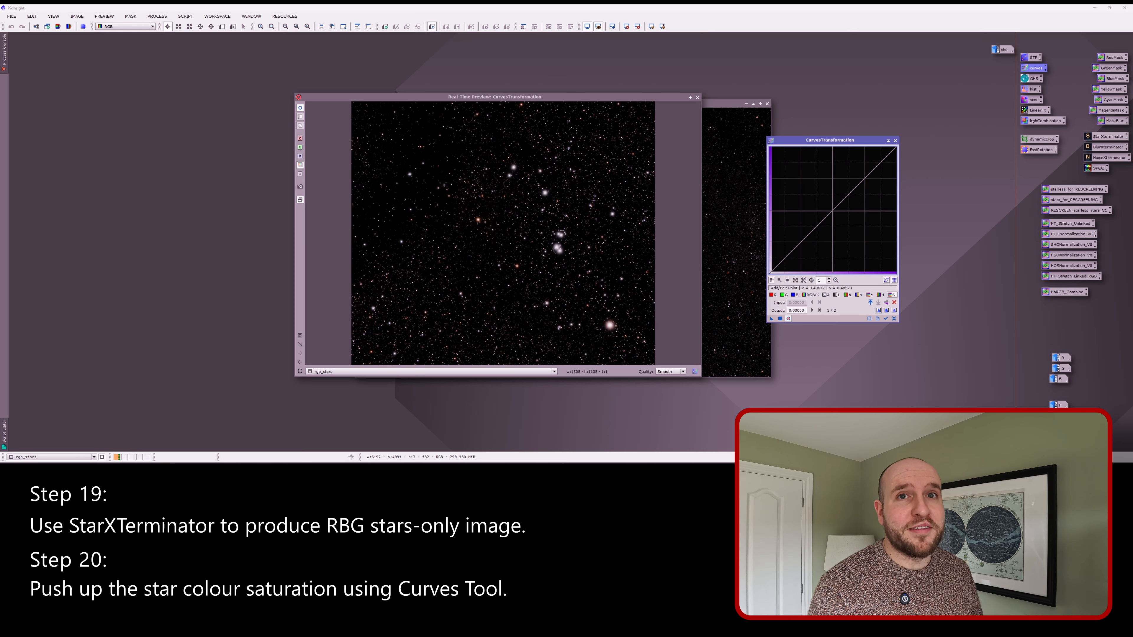
pyautogui.click(822, 197)
pyautogui.moveTo(822, 197); pyautogui.dragTo(808, 184)
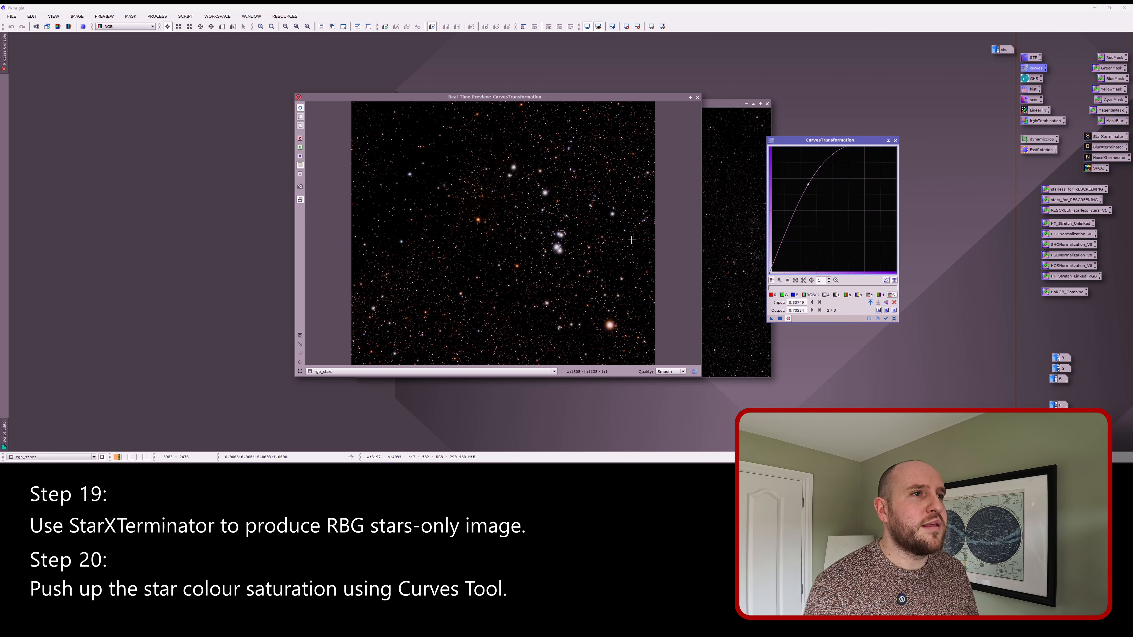
pyautogui.moveTo(808, 184); pyautogui.dragTo(806, 197)
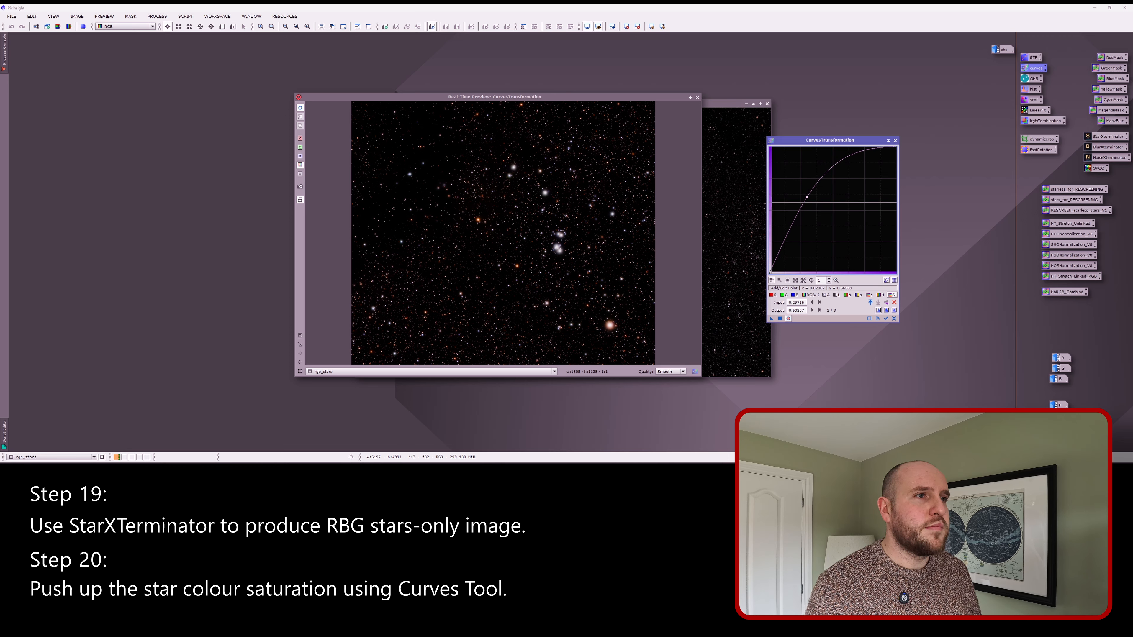
pyautogui.moveTo(807, 197); pyautogui.dragTo(816, 195)
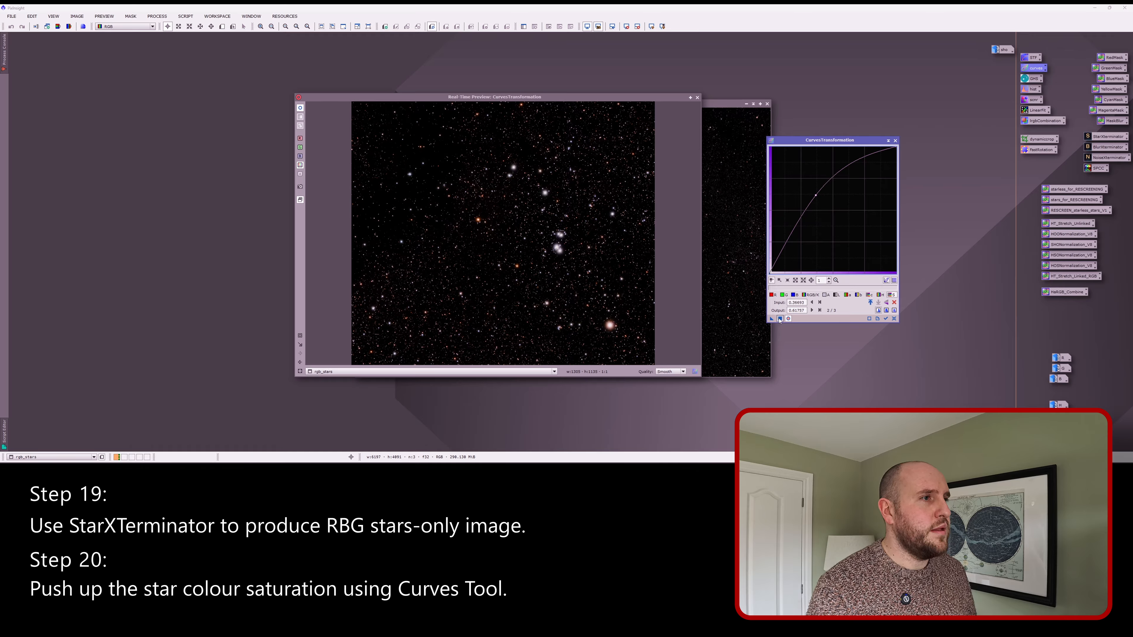
pyautogui.click(779, 318)
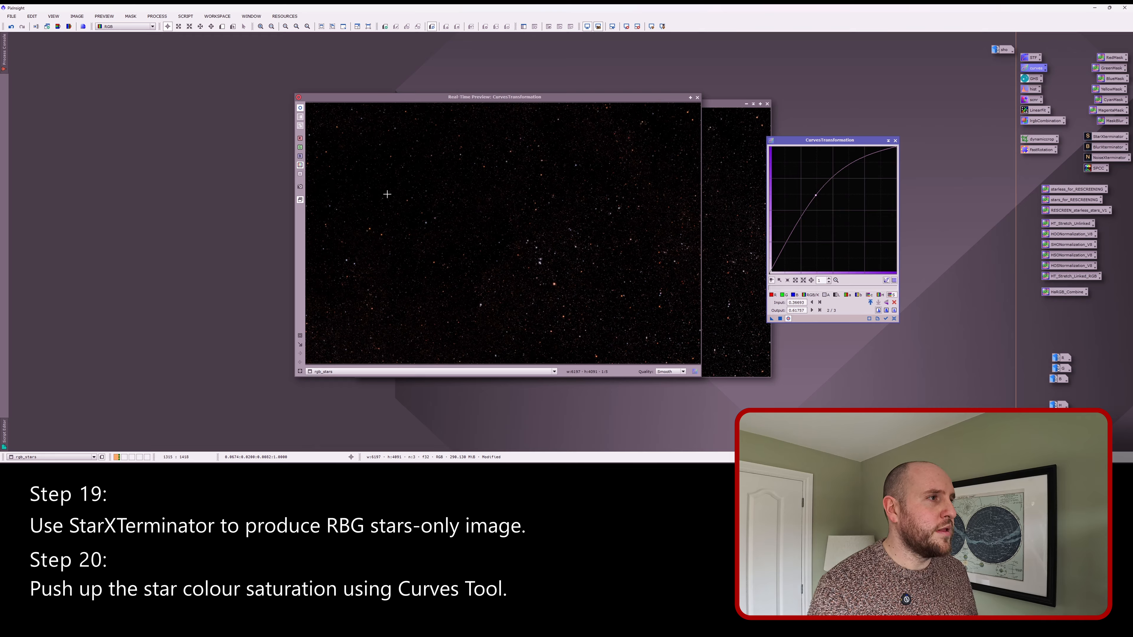
# Step: Inspect the star colours up close in the preview and apply the same saturation curve to rgb_stars a second time
pyautogui.click(299, 335)
pyautogui.moveTo(351, 192); pyautogui.dragTo(442, 279)
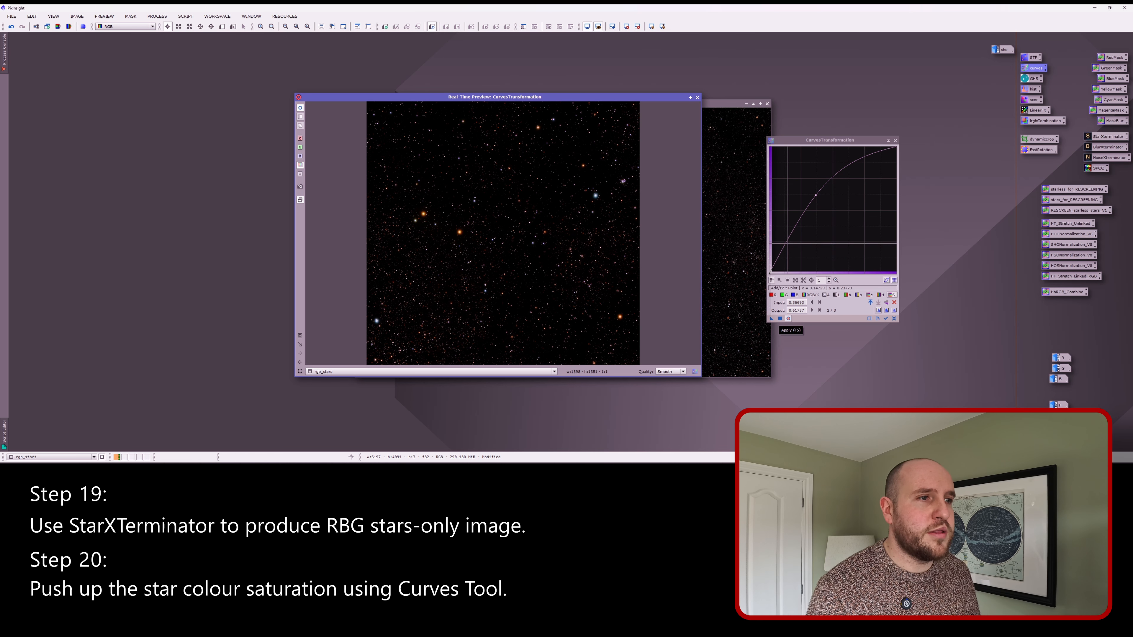
pyautogui.click(780, 319)
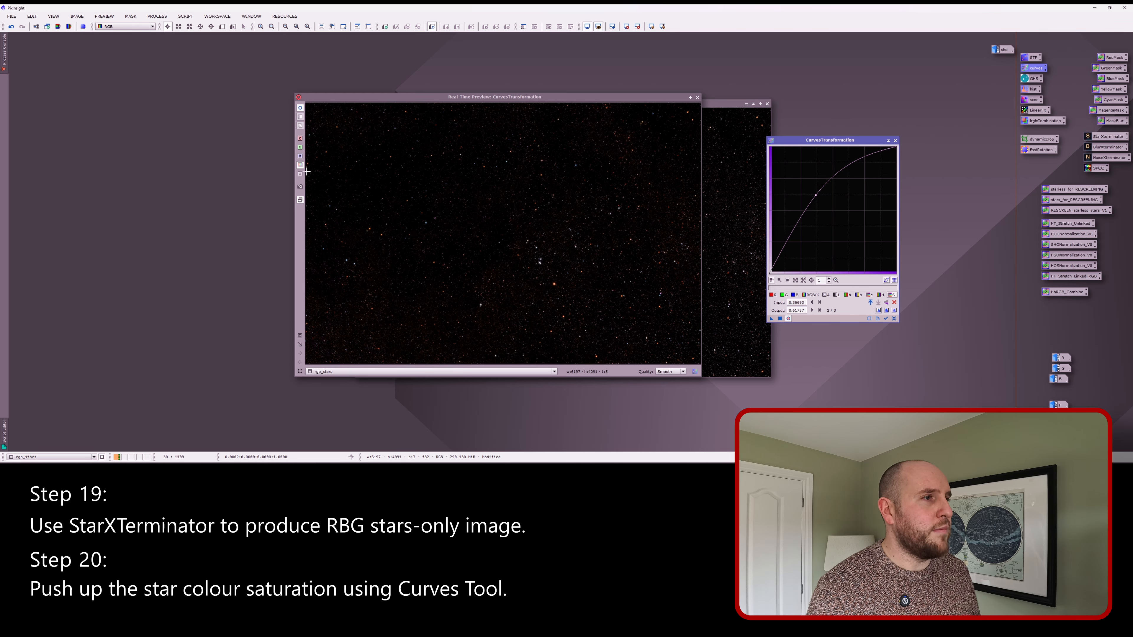
pyautogui.click(300, 334)
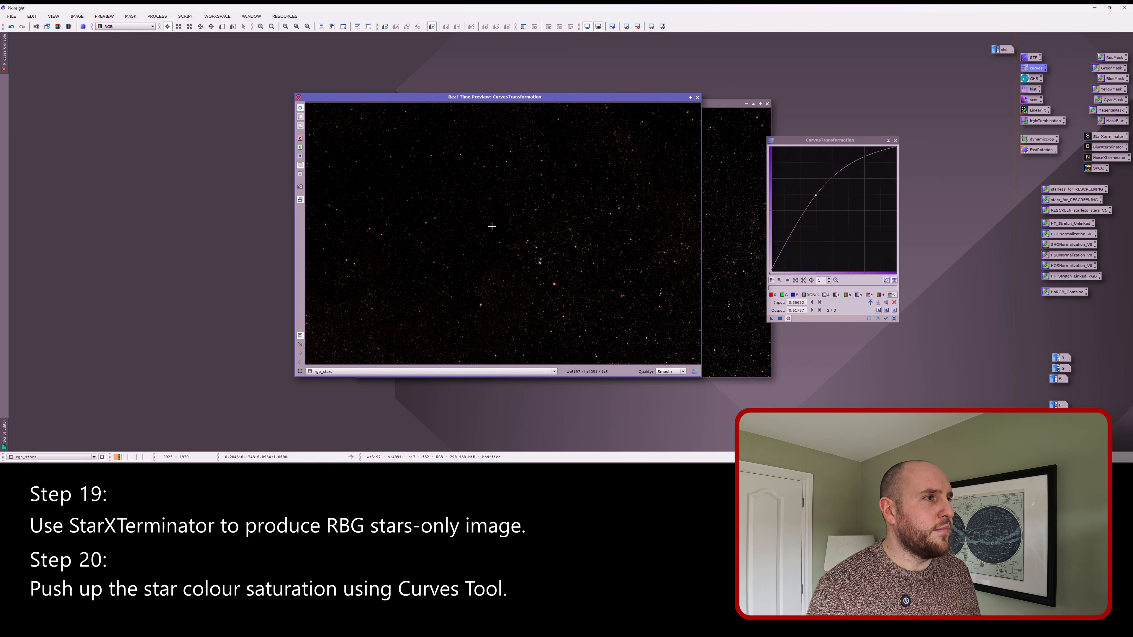
pyautogui.click(565, 308)
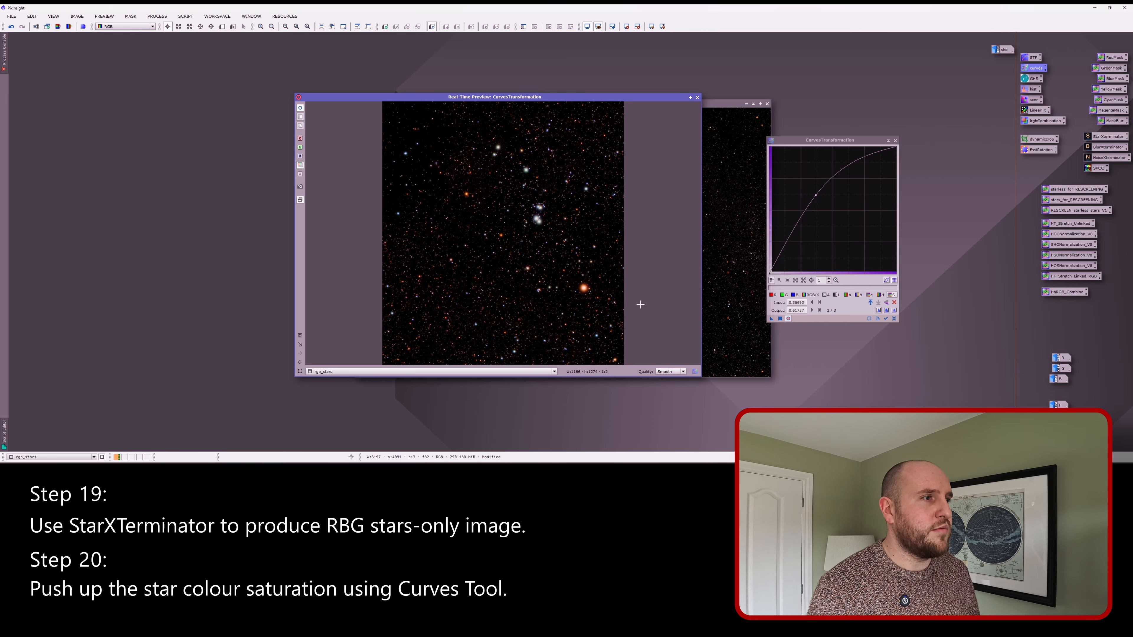
# Step: Reset CurvesTransformation and close it together with its real-time preview
pyautogui.click(894, 318)
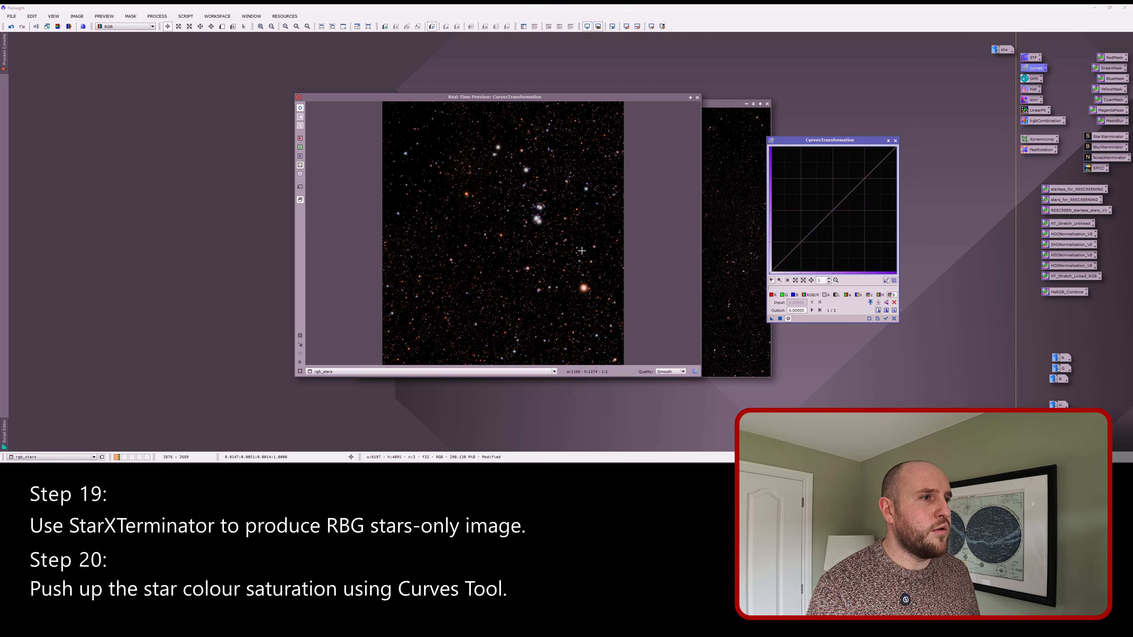
pyautogui.click(697, 97)
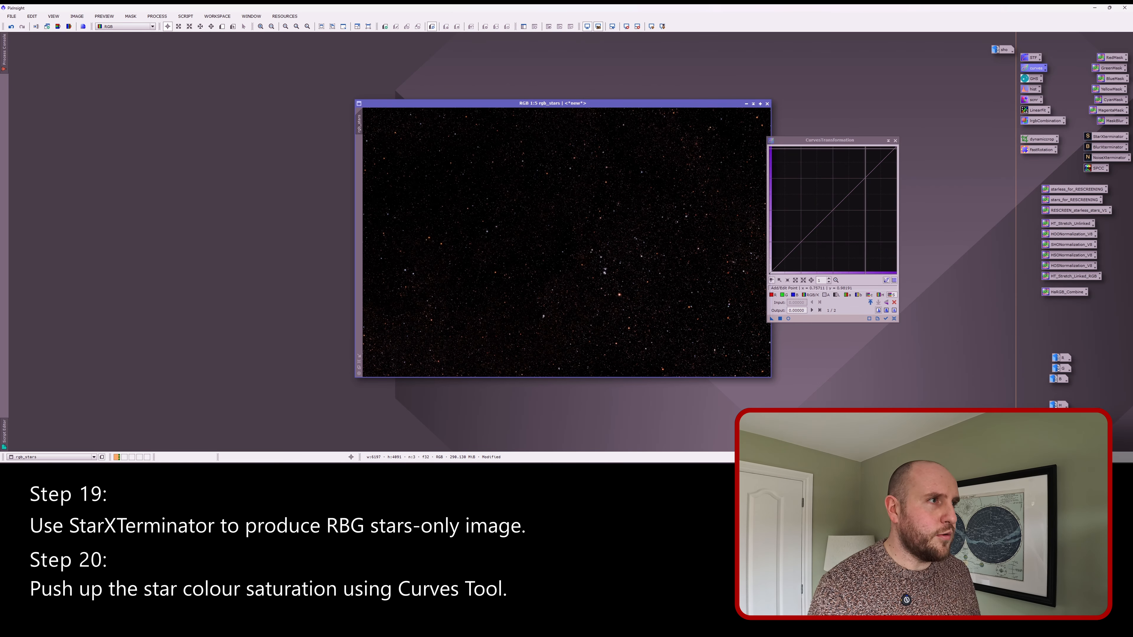
pyautogui.click(895, 141)
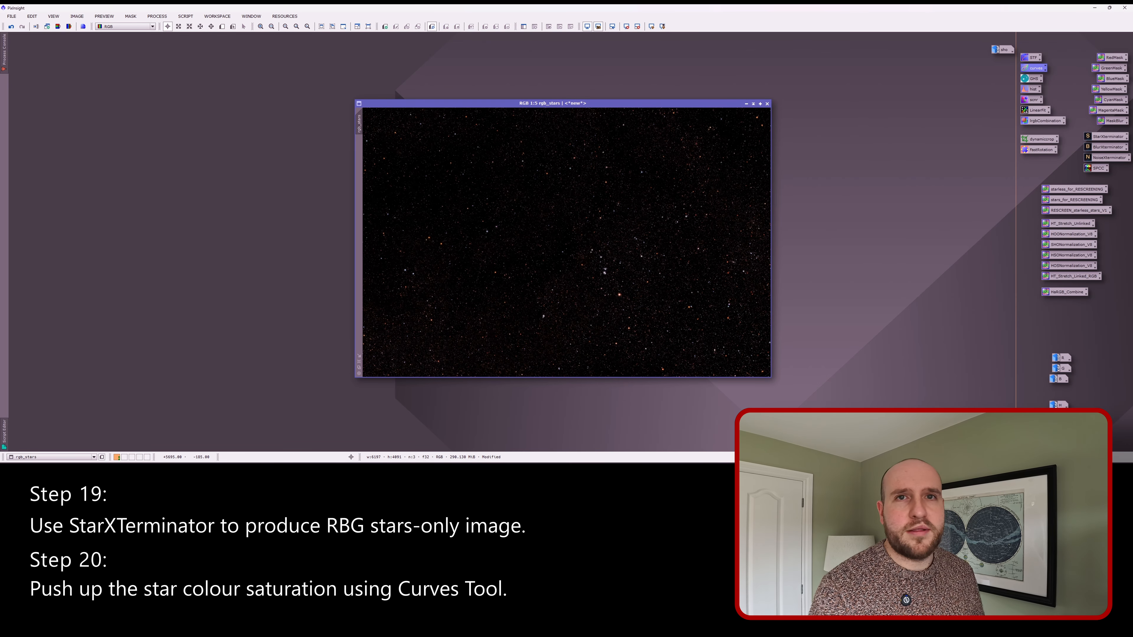
# Step: Restore the minimized sho image, shrink its window to a 1:5 view and arrange it side by side with rgb_stars
pyautogui.moveTo(693, 102); pyautogui.dragTo(853, 82)
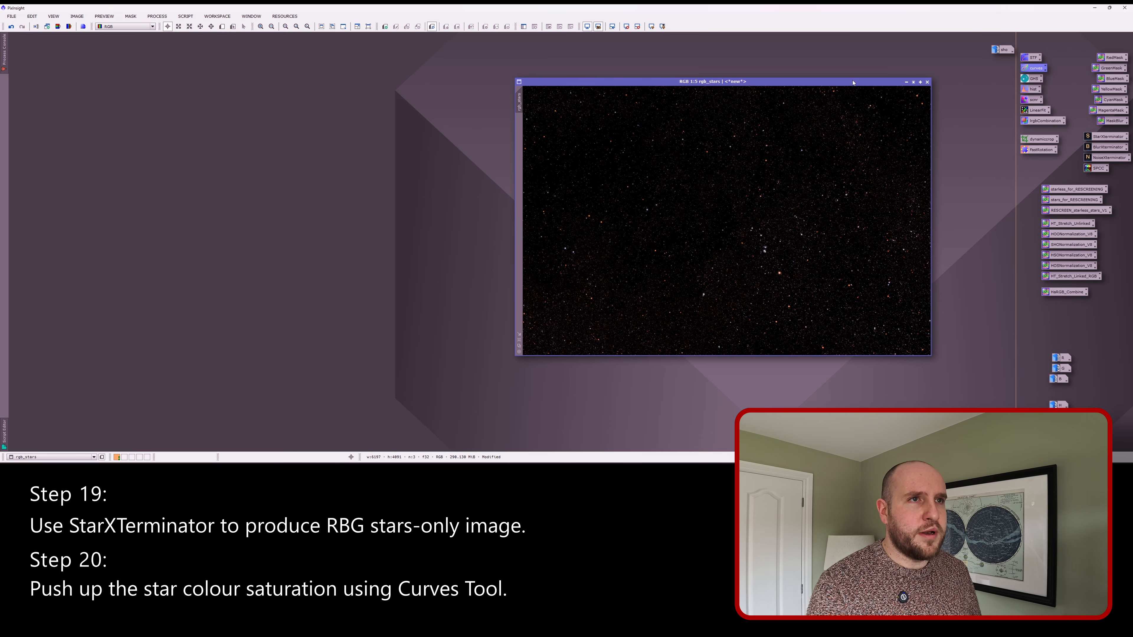
pyautogui.doubleClick(998, 49)
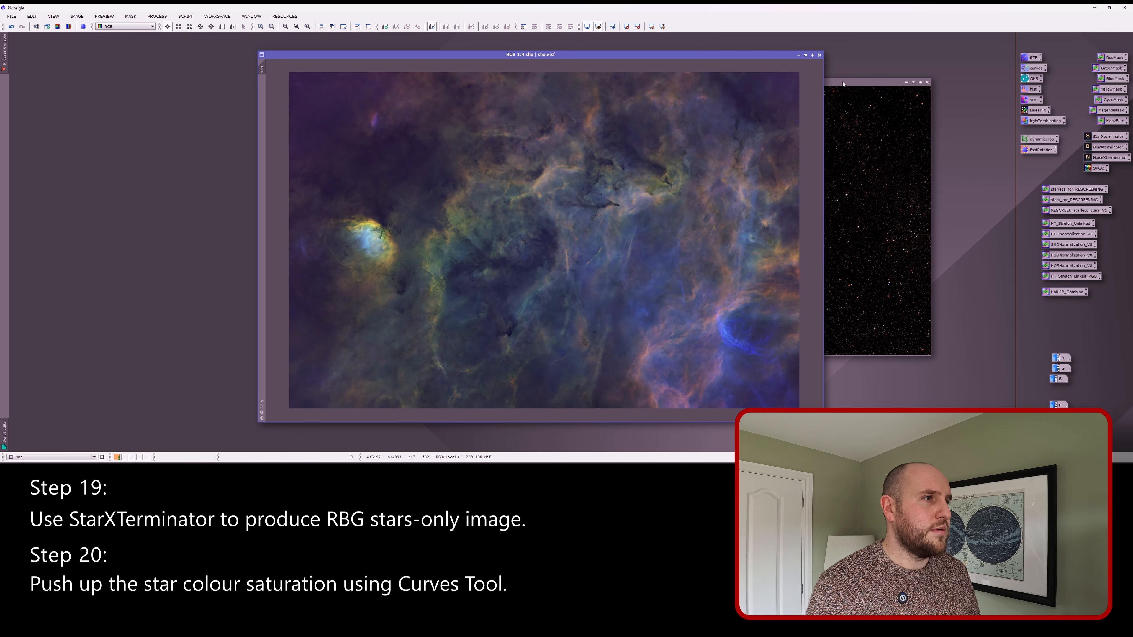
pyautogui.moveTo(653, 55); pyautogui.dragTo(540, 57)
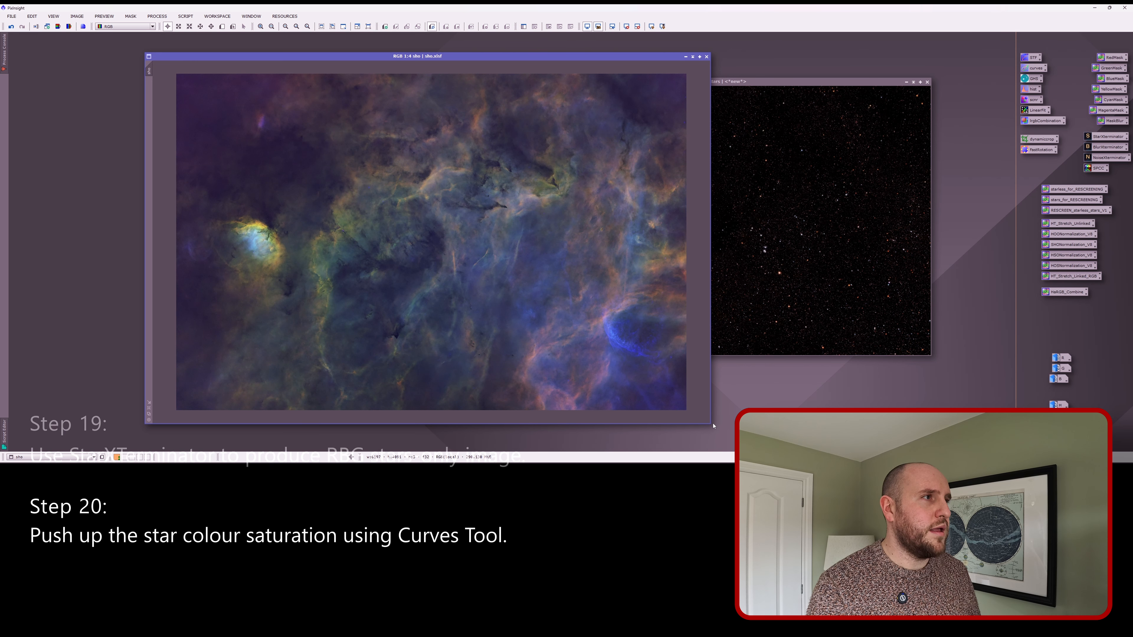
pyautogui.moveTo(712, 426); pyautogui.dragTo(530, 356)
pyautogui.moveTo(379, 56); pyautogui.dragTo(317, 63)
pyautogui.scroll(-1, 391, 140)
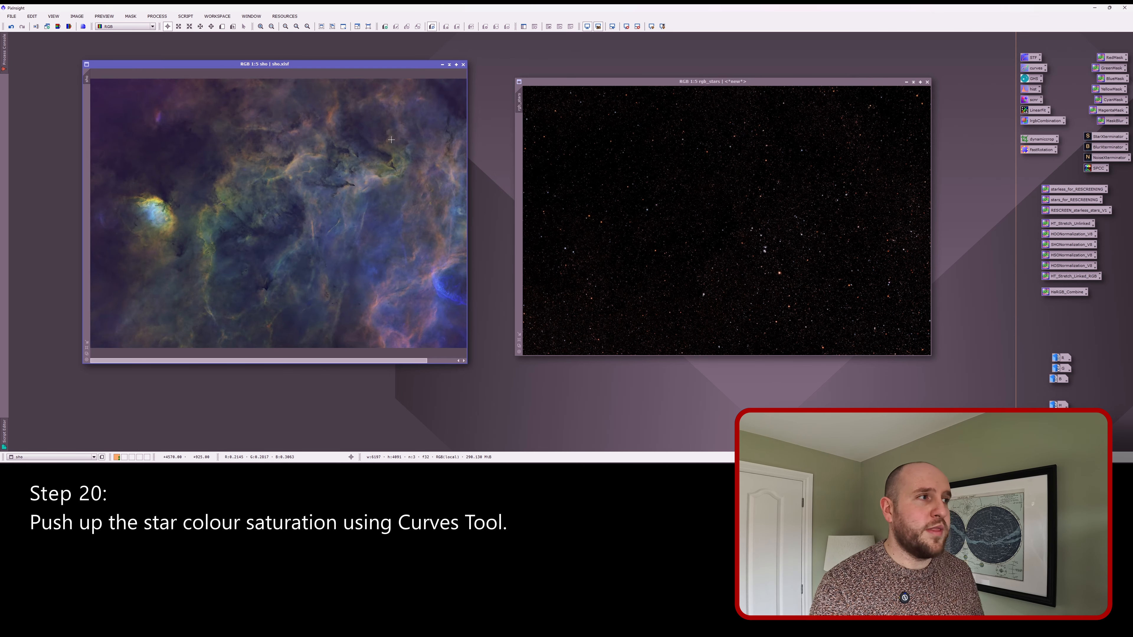
pyautogui.moveTo(615, 82); pyautogui.dragTo(615, 81)
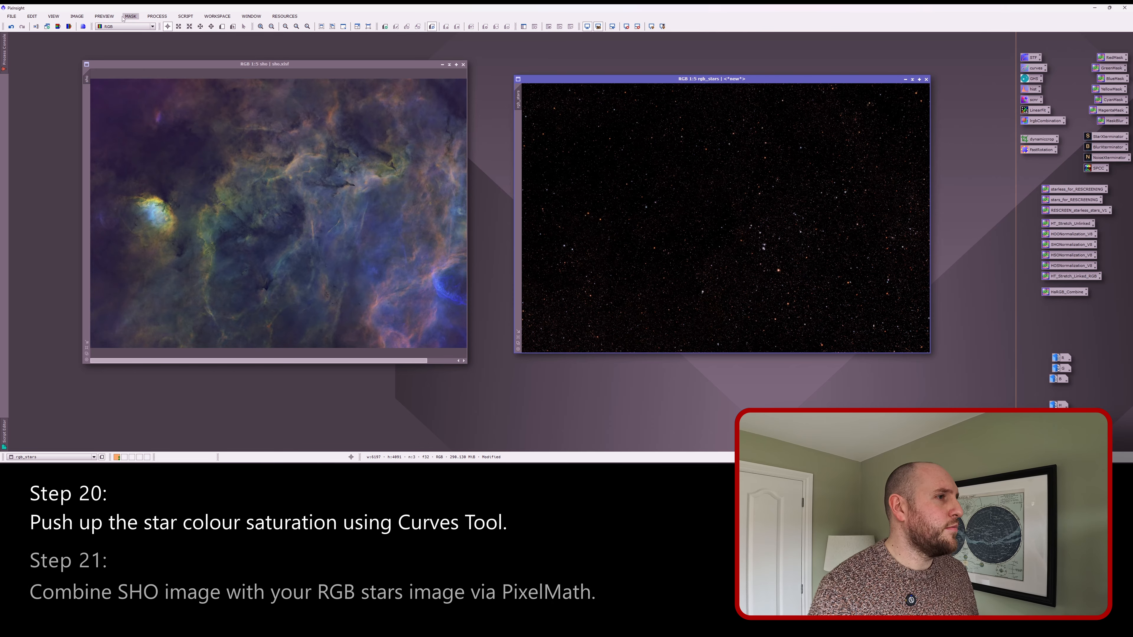
# Step: Open the PixelMath process, expand its Destination settings and move the dialog so all options fit over the rgb_stars image
pyautogui.click(158, 16)
pyautogui.moveTo(174, 26)
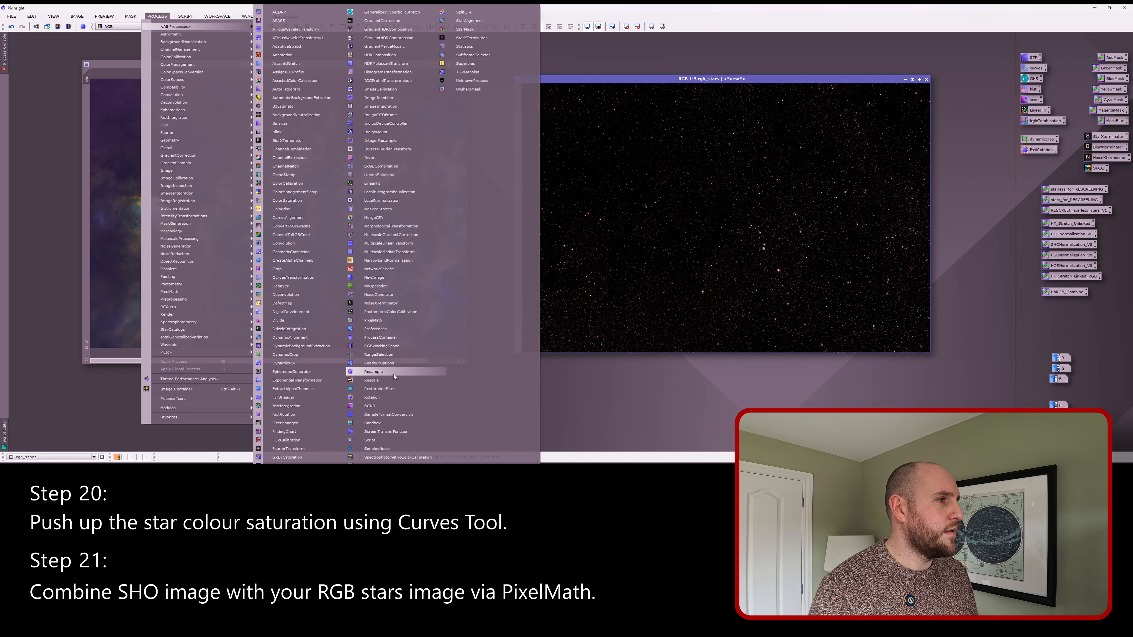
pyautogui.click(392, 320)
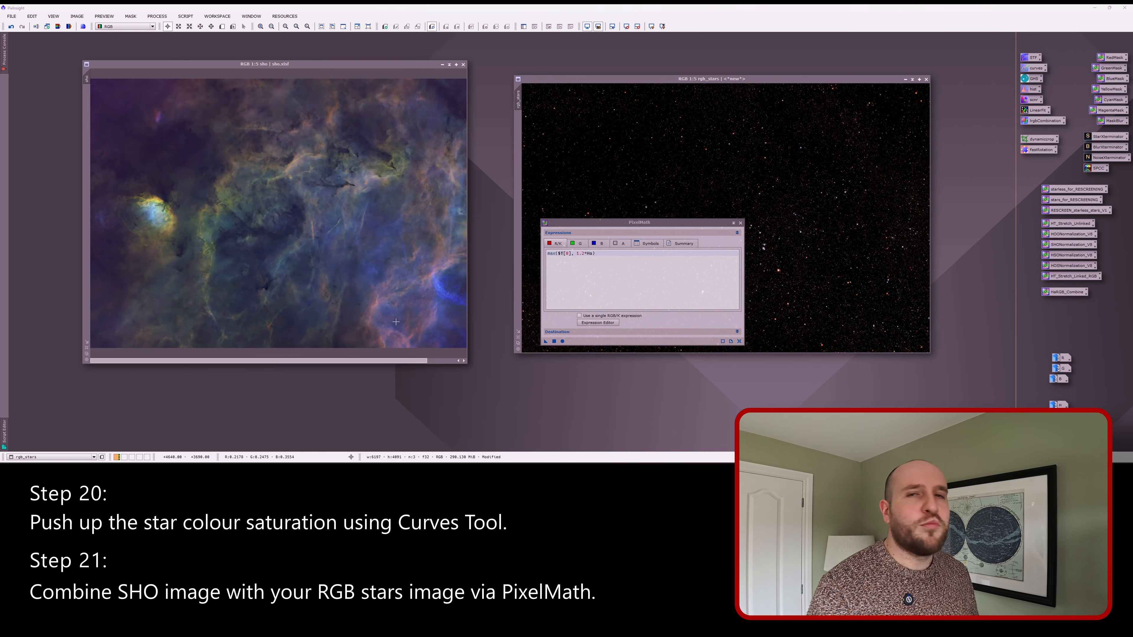
pyautogui.moveTo(602, 226); pyautogui.dragTo(619, 228)
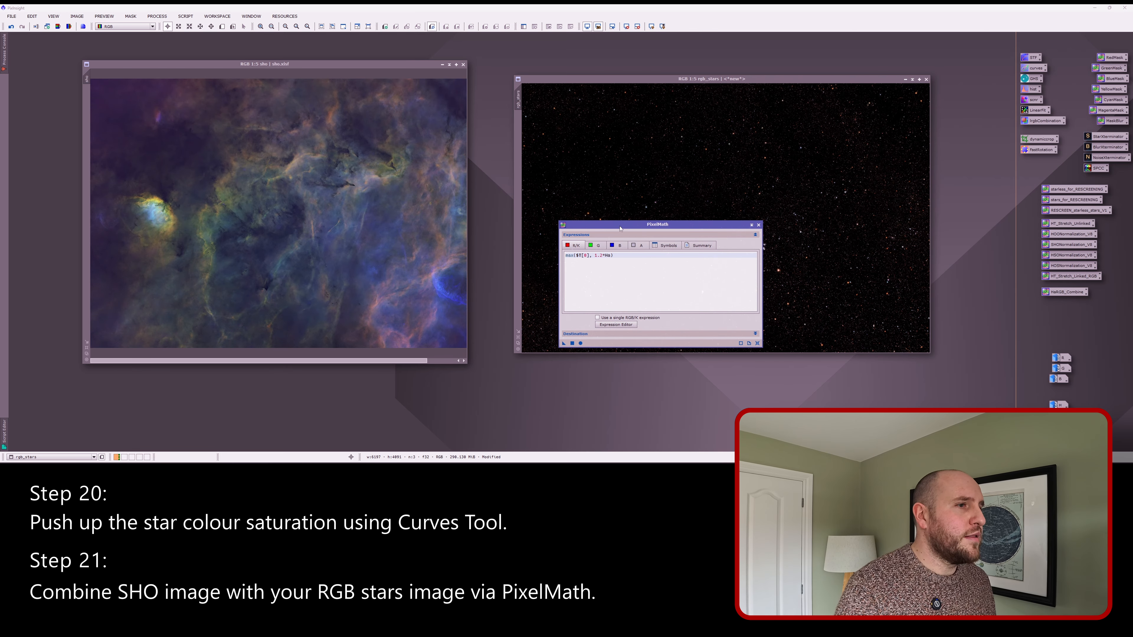
pyautogui.click(740, 334)
pyautogui.moveTo(667, 225); pyautogui.dragTo(706, 157)
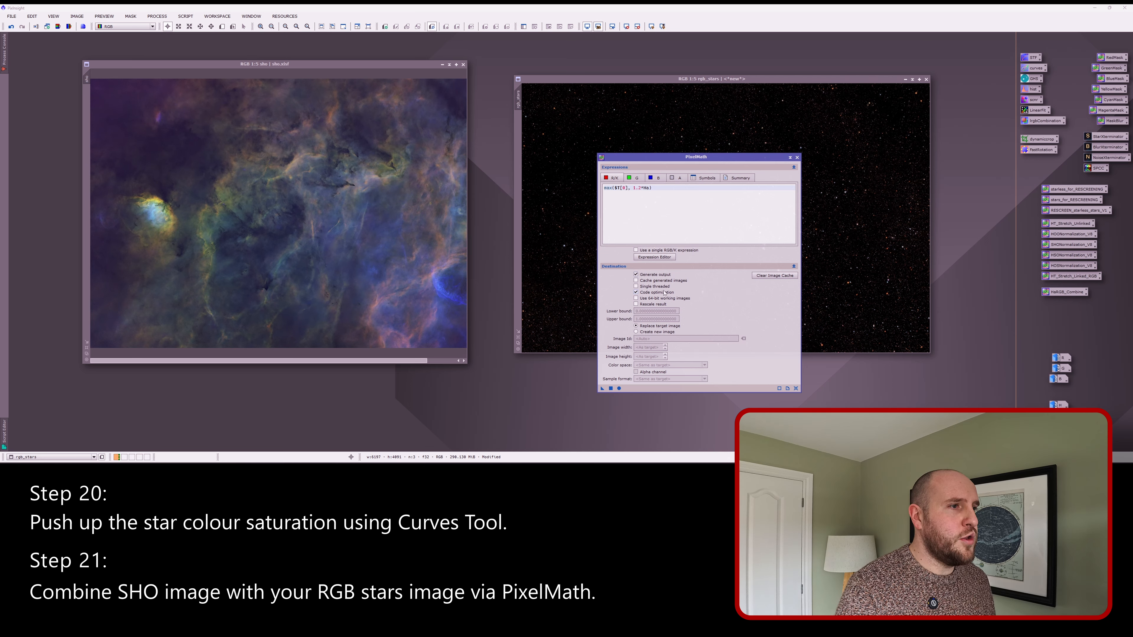
# Step: Set PixelMath to create a new image with the Id sho_rgbstars
pyautogui.click(654, 331)
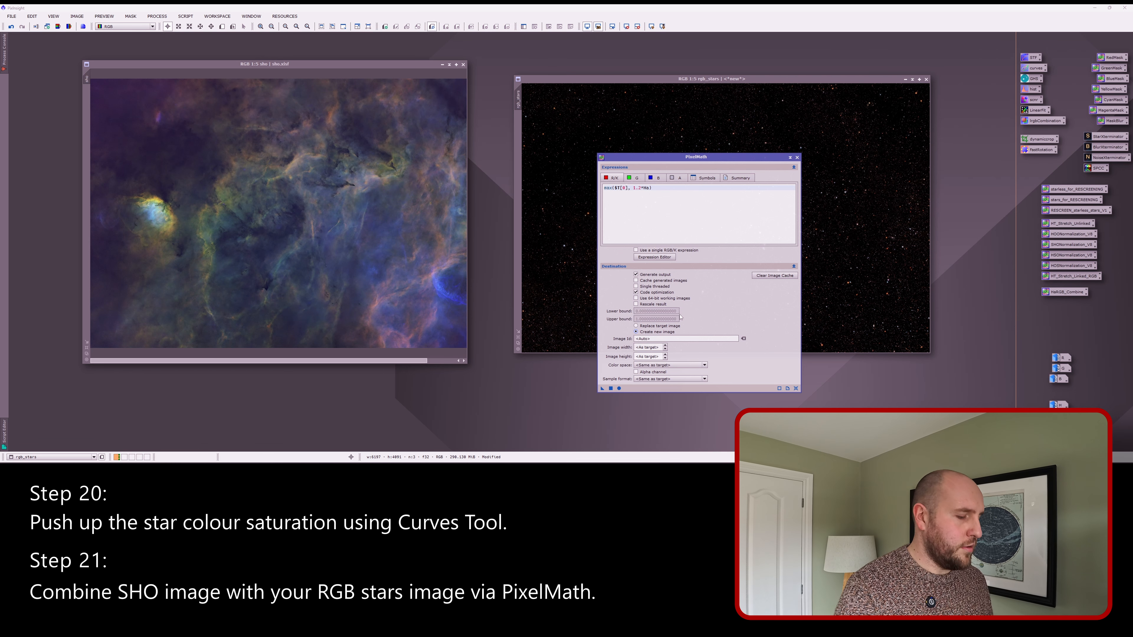
pyautogui.click(658, 339)
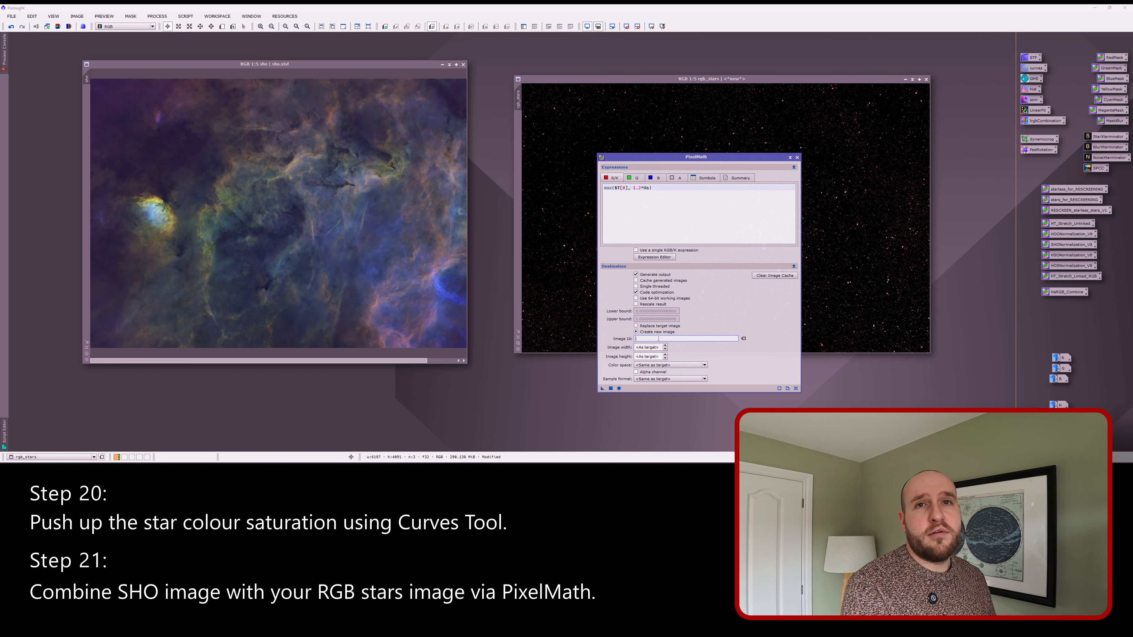
pyautogui.write('sho')
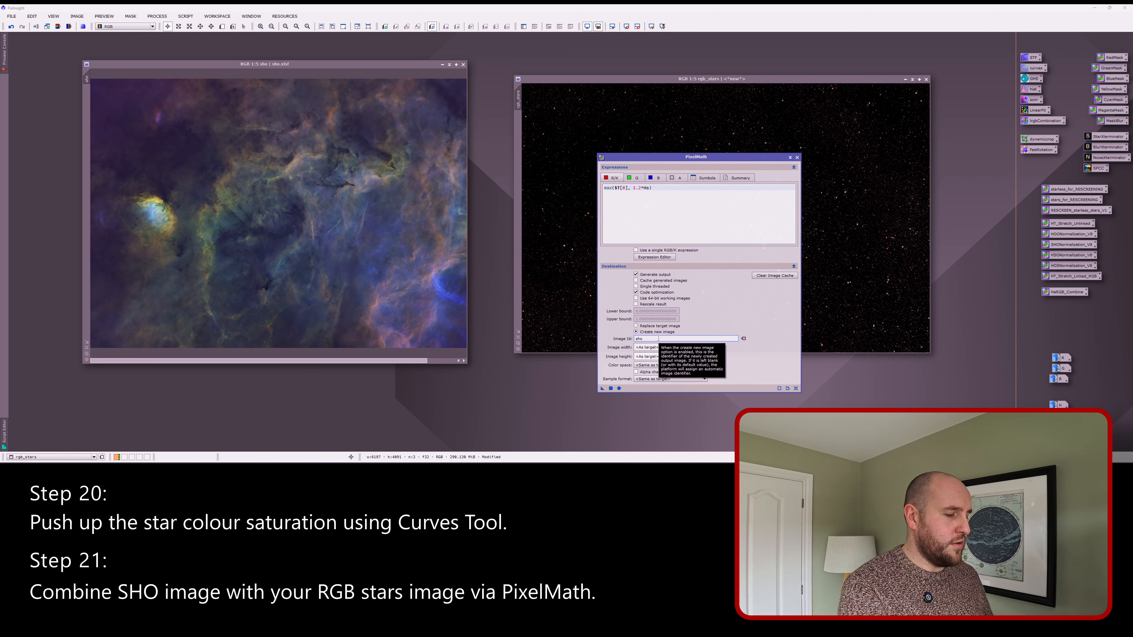
pyautogui.write('_rgb')
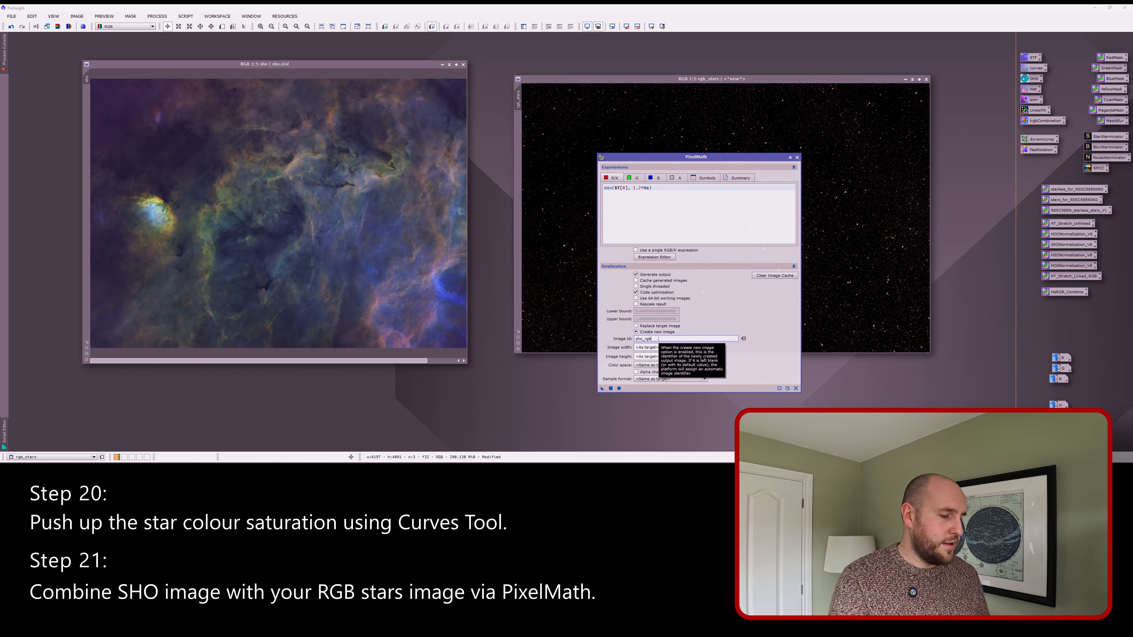
pyautogui.write('stars')
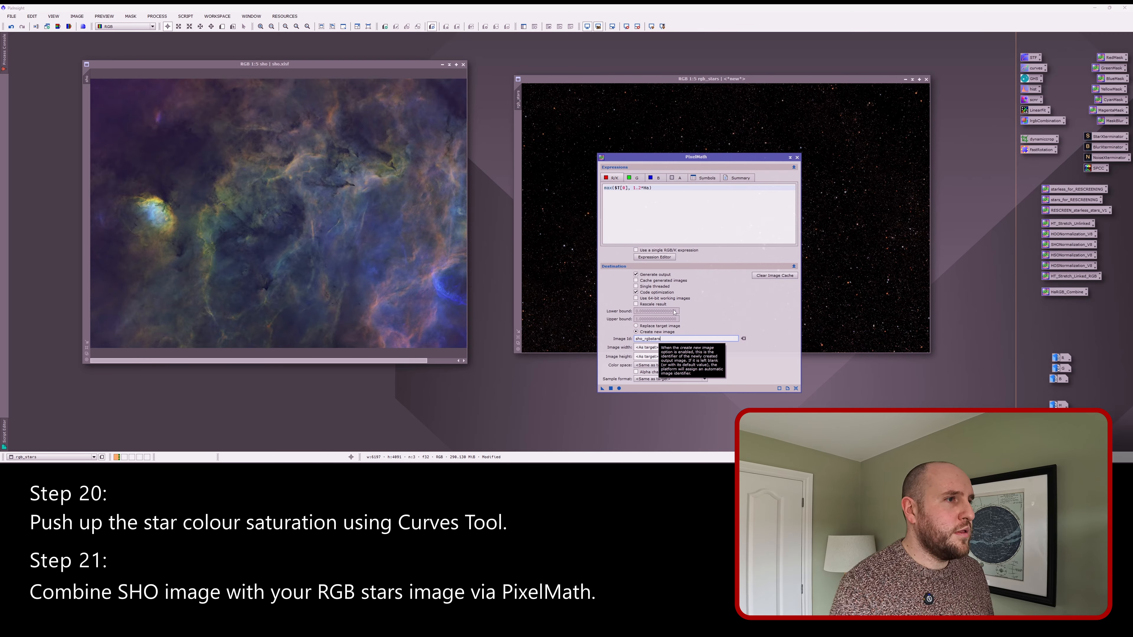
# Step: Replace the R/K expression in PixelMath with combine($T, rgb_stars, op_screen())
pyautogui.click(678, 190)
pyautogui.moveTo(665, 188); pyautogui.dragTo(603, 188)
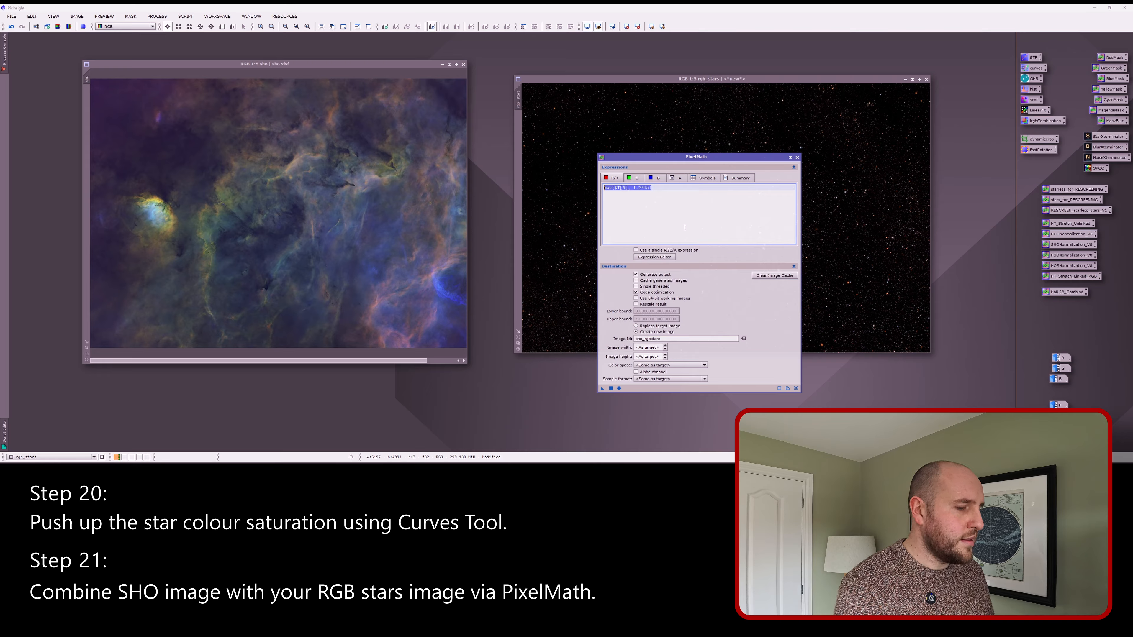
pyautogui.press('BackSpace')
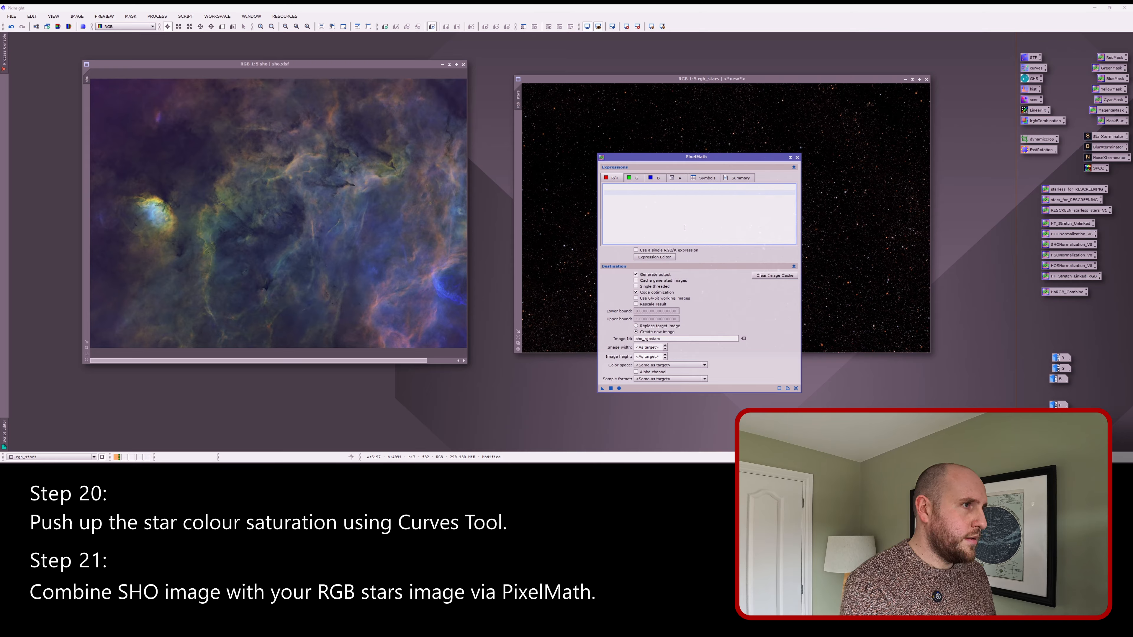
pyautogui.write('combine(')
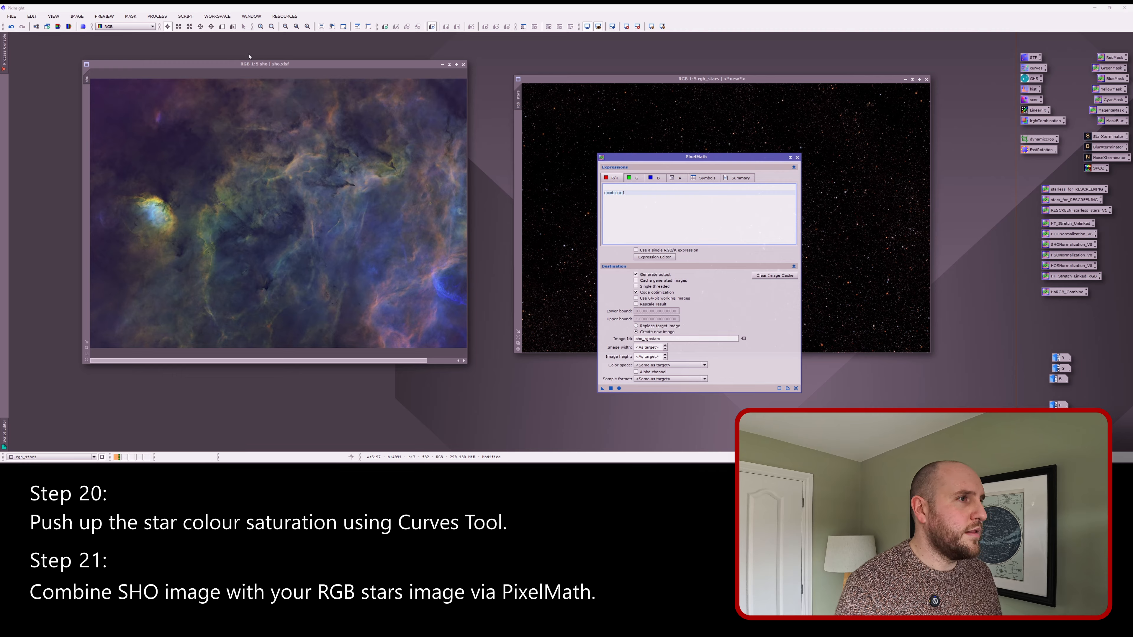
pyautogui.click(237, 64)
pyautogui.click(657, 192)
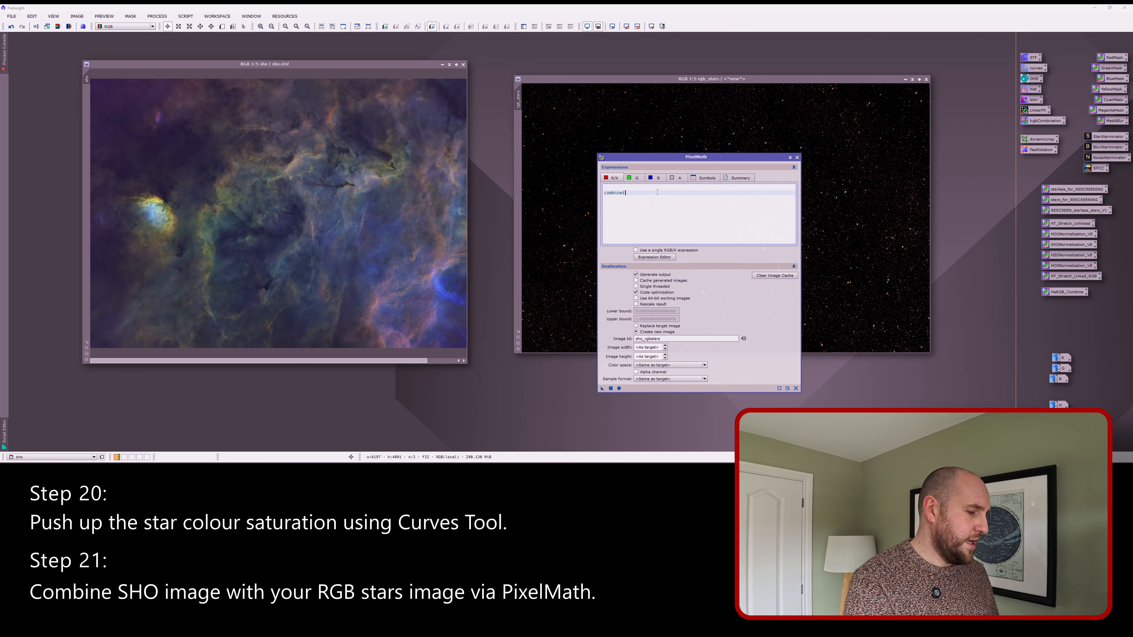
pyautogui.write('$T')
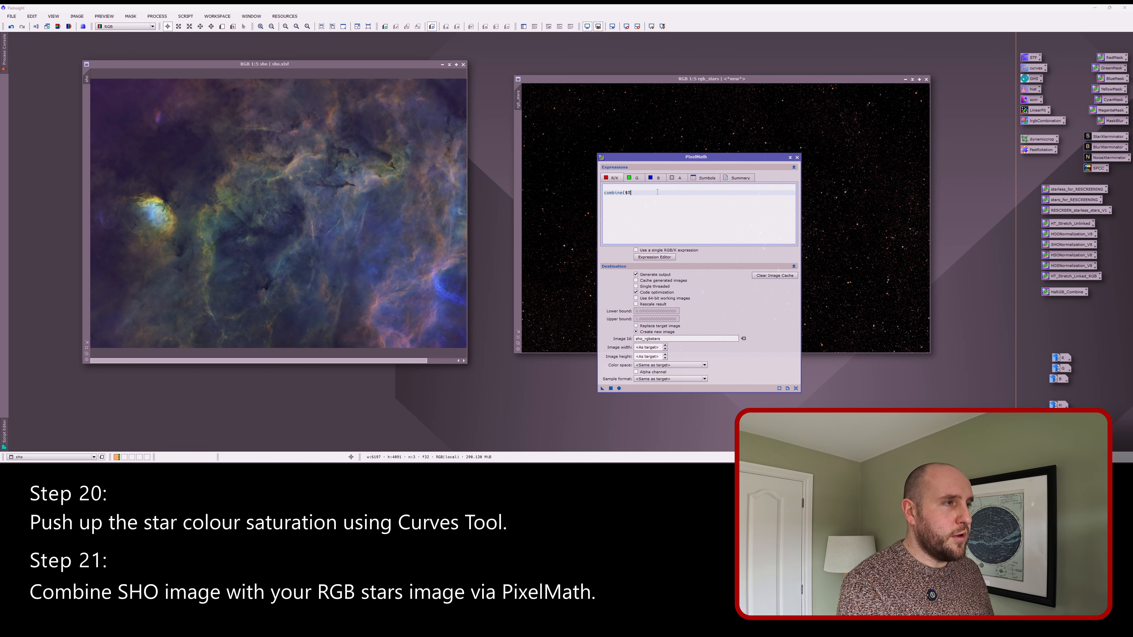
pyautogui.write(', ')
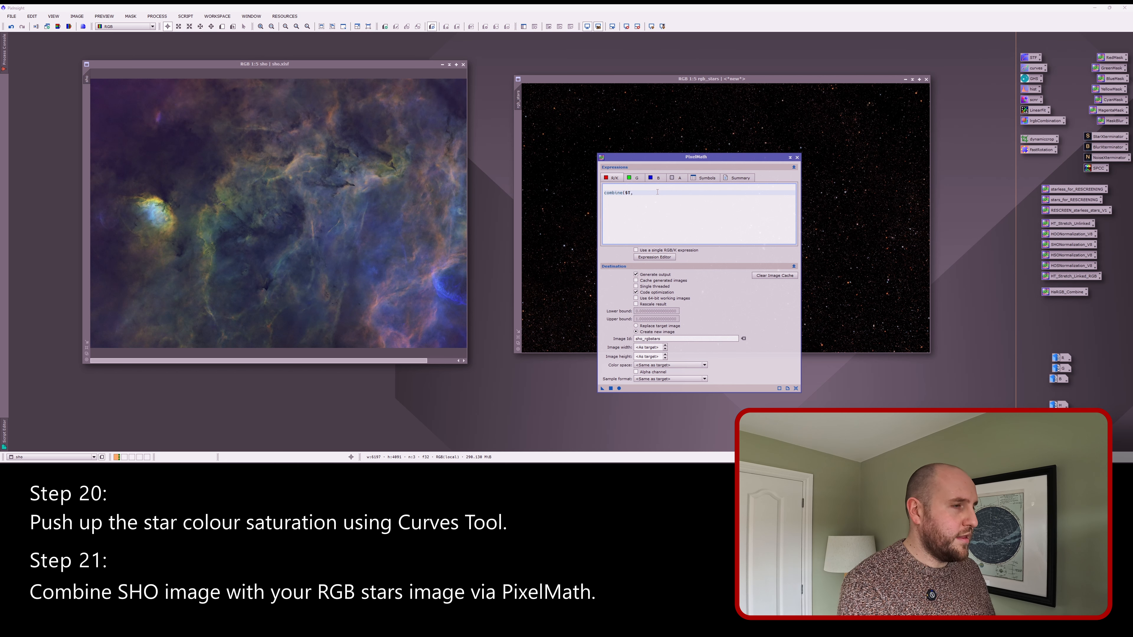
pyautogui.write('rgb_stars')
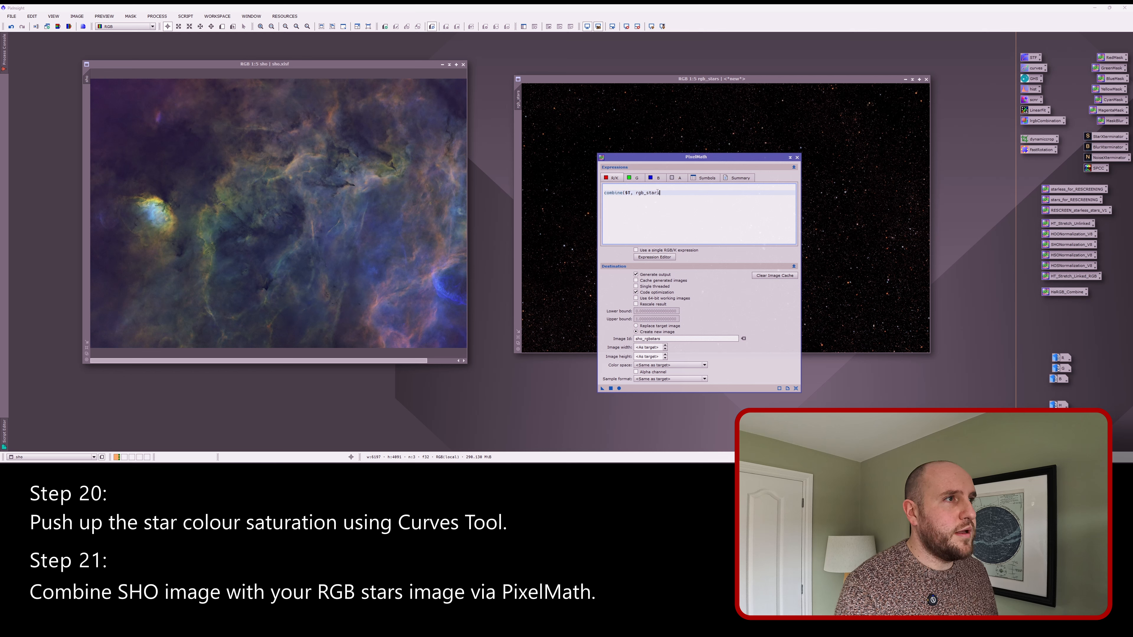
pyautogui.moveTo(698, 79)
pyautogui.mouseDown()
pyautogui.moveTo(718, 82)
pyautogui.moveTo(688, 78)
pyautogui.mouseUp()
pyautogui.click(667, 193)
pyautogui.write(', ')
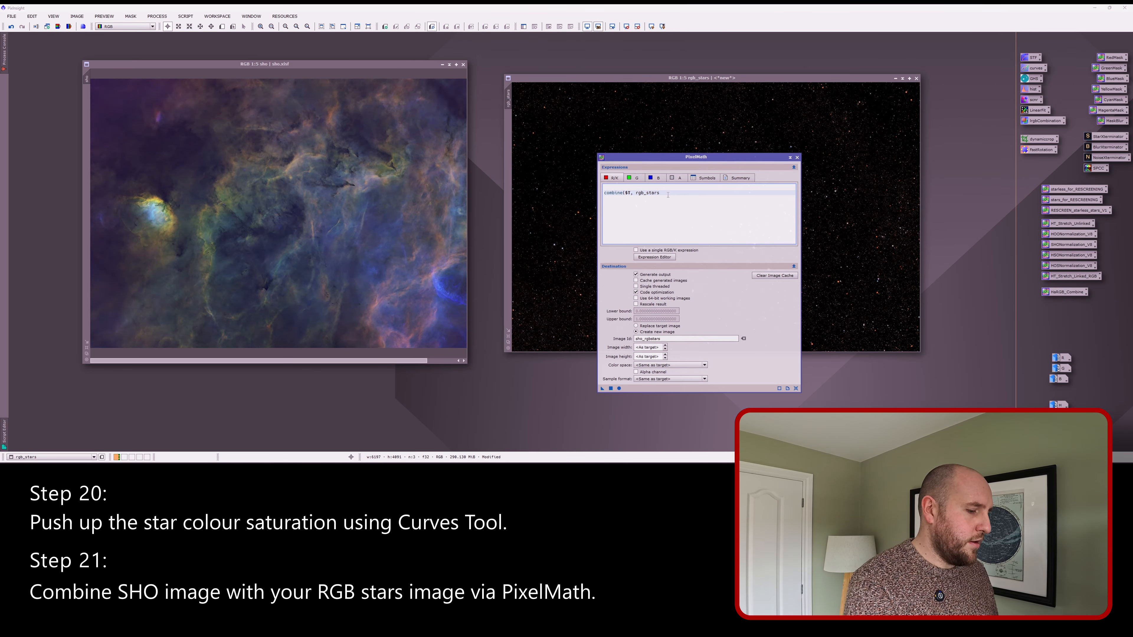
pyautogui.write('op_screen')
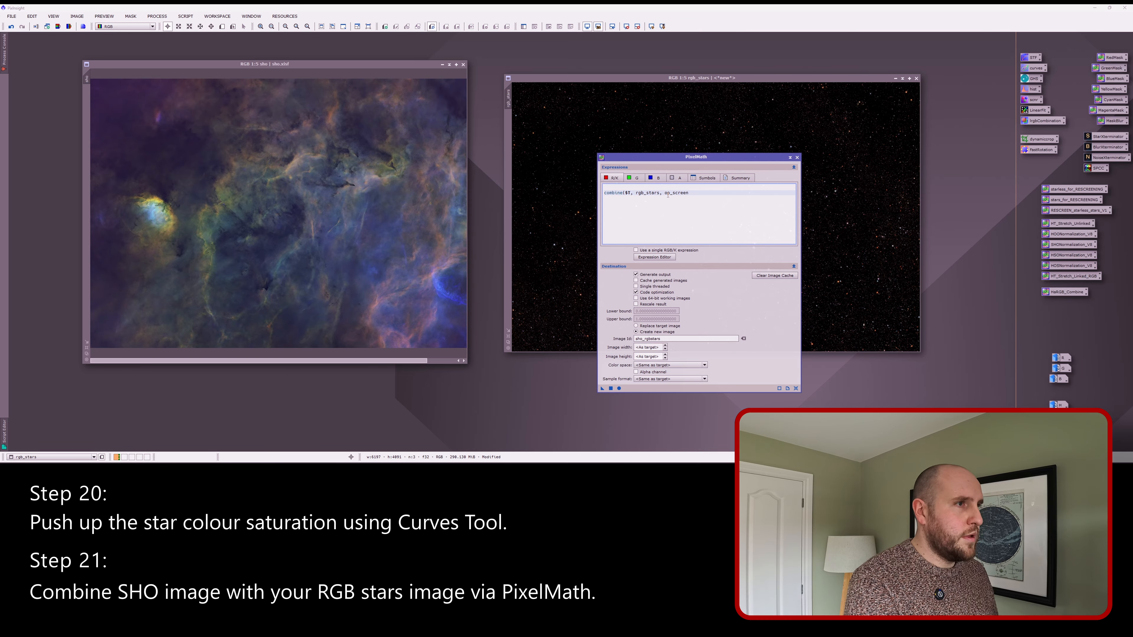
pyautogui.write('()')
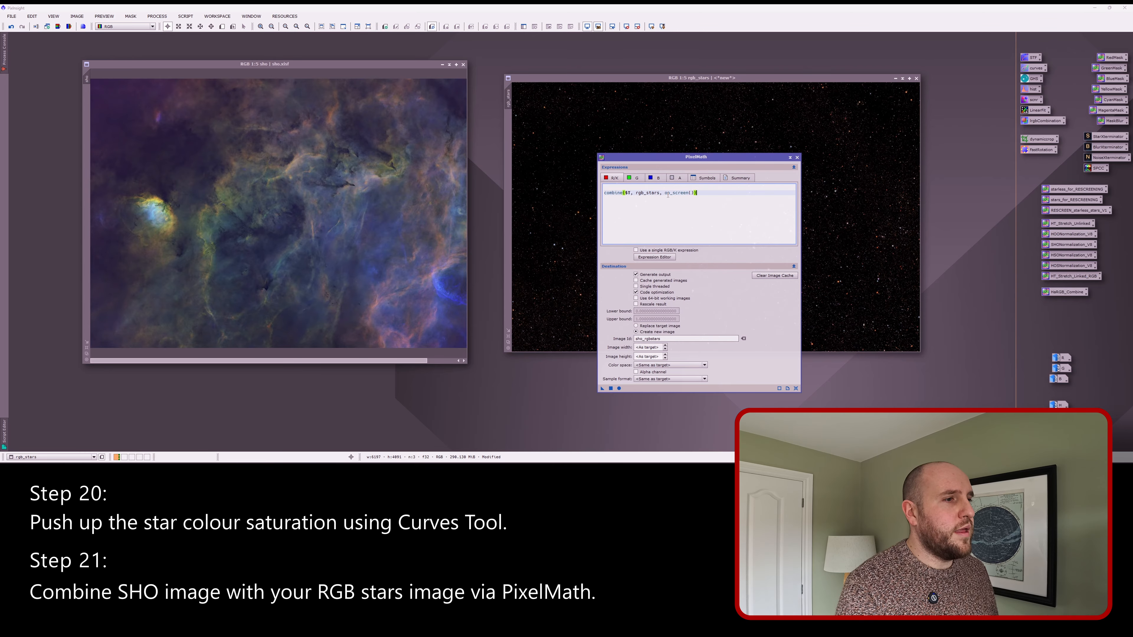
# Step: Try to execute PixelMath globally and on the rgb_stars image, dismissing the error
pyautogui.click(619, 388)
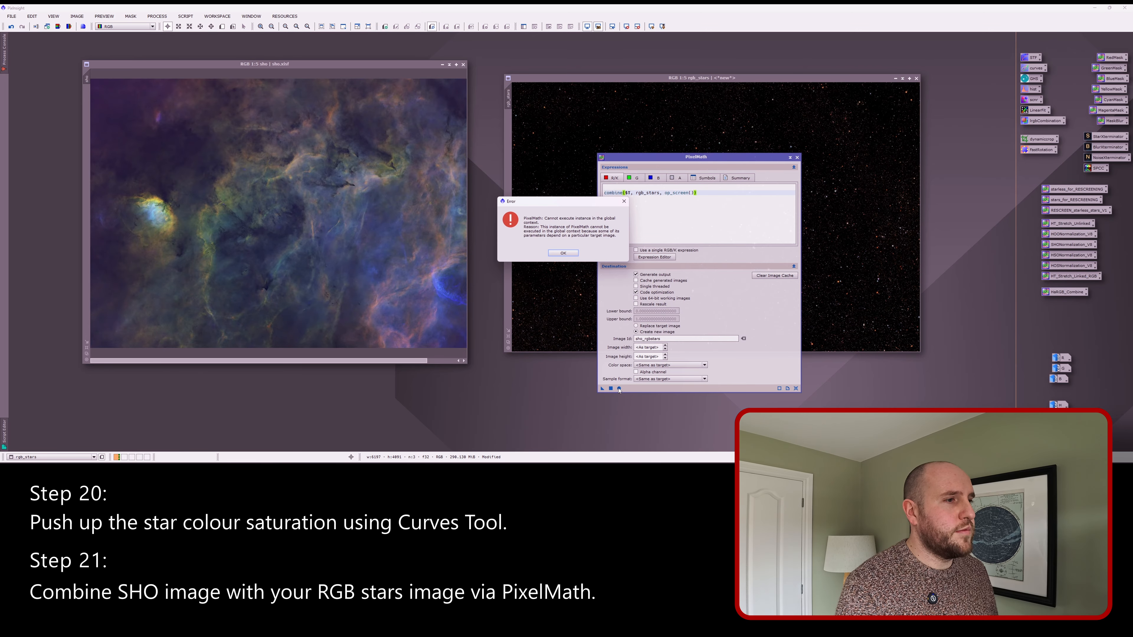
pyautogui.click(562, 253)
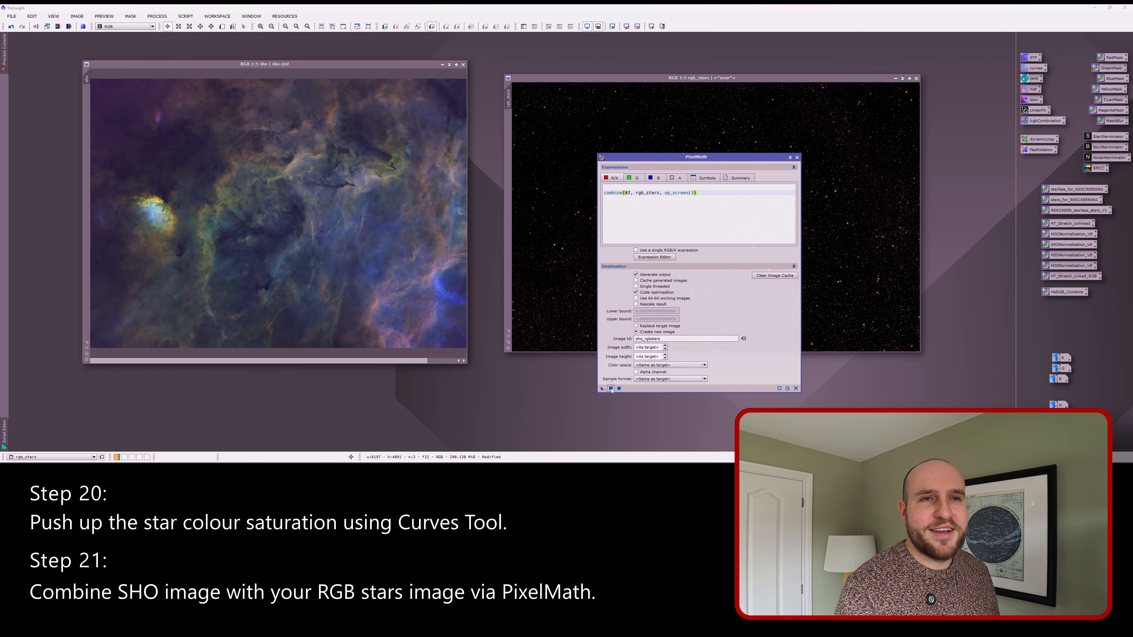
pyautogui.click(610, 388)
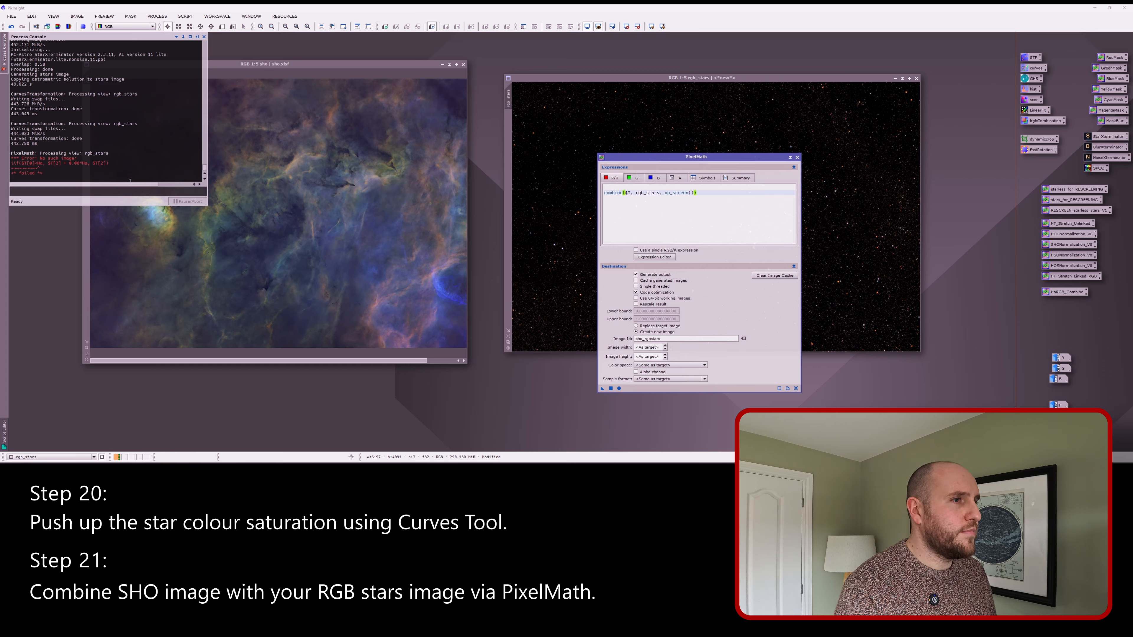
pyautogui.click(705, 199)
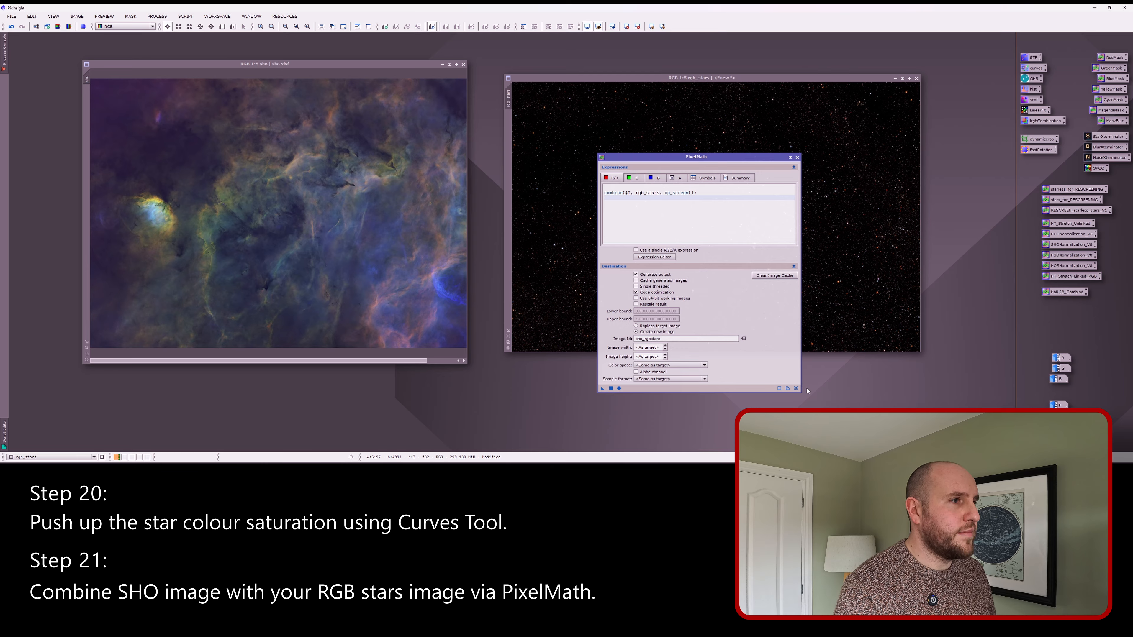
# Step: Reset PixelMath and set it to create a new image with the Id sho_rgb_stars
pyautogui.click(796, 388)
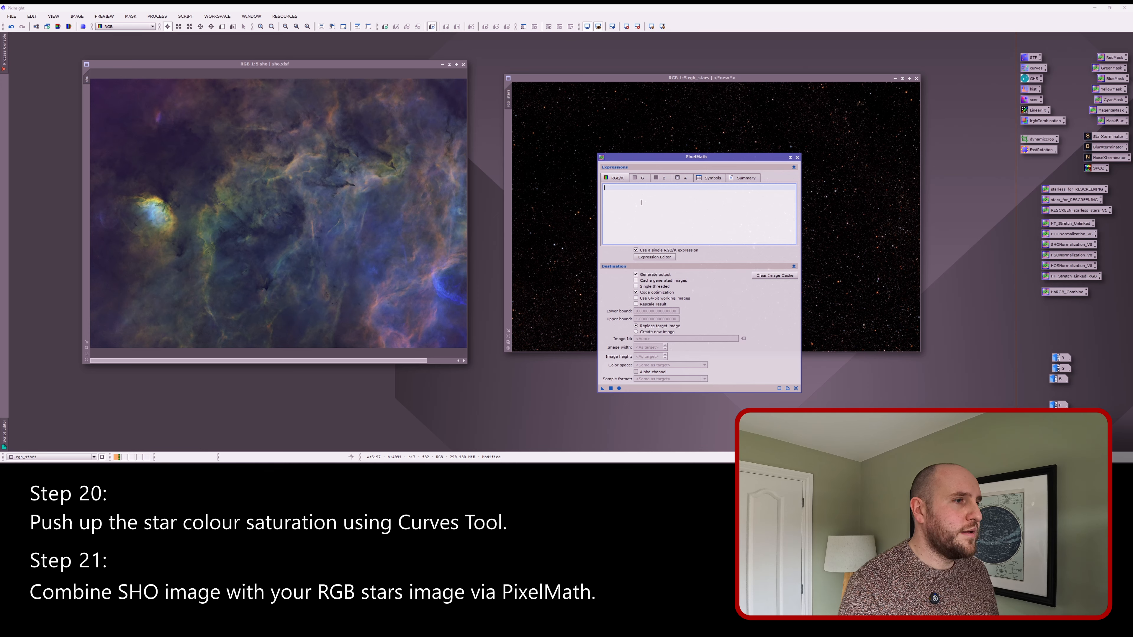
pyautogui.click(647, 332)
pyautogui.click(648, 339)
pyautogui.write('sho_rgb')
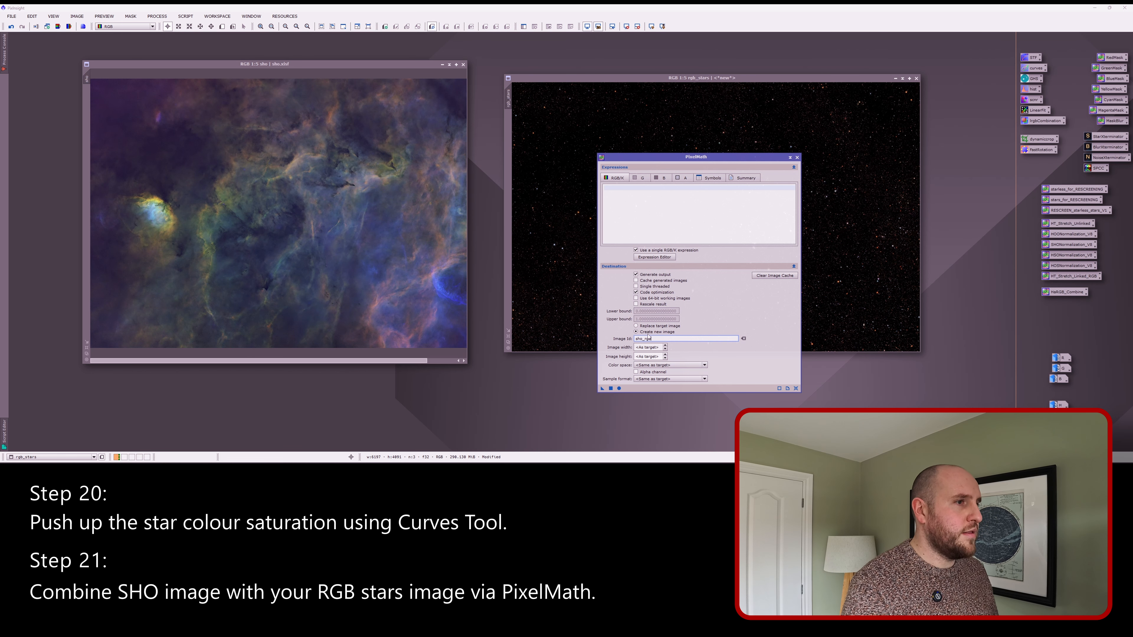
pyautogui.write('_stars')
# Step: Enter the single RGB/K expression combine($T, rgb_stars, op_screen()) in PixelMath
pyautogui.click(691, 203)
pyautogui.write('combine(')
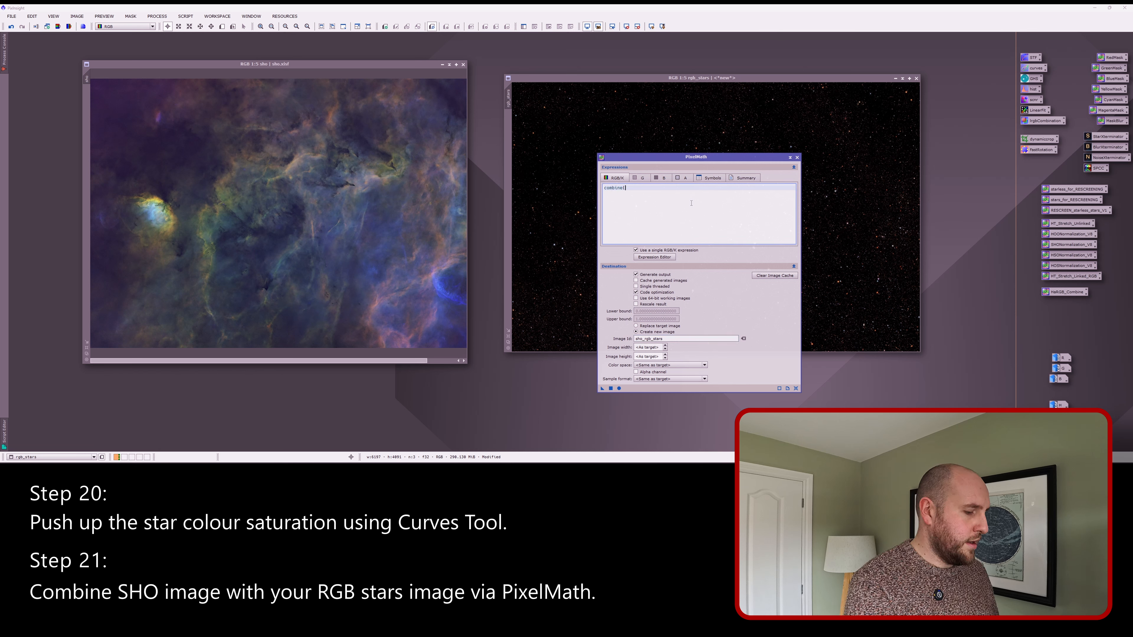
pyautogui.write(', rgb_stars, op_screen(')
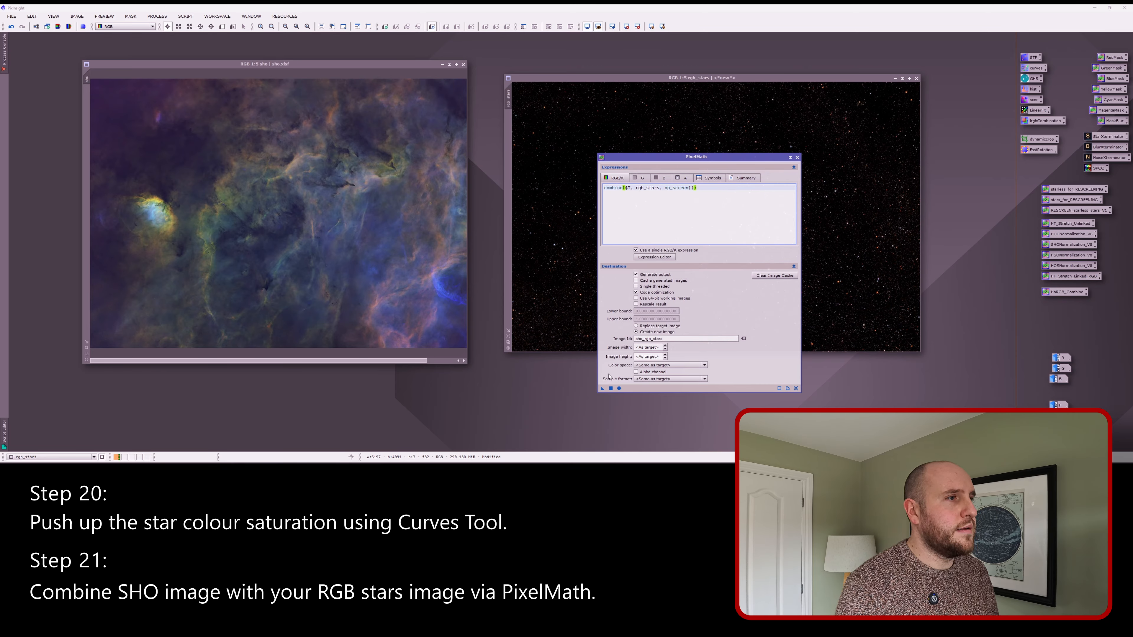
# Step: Try applying the PixelMath expression to the rgb_stars image, and close the image it creates
pyautogui.click(610, 388)
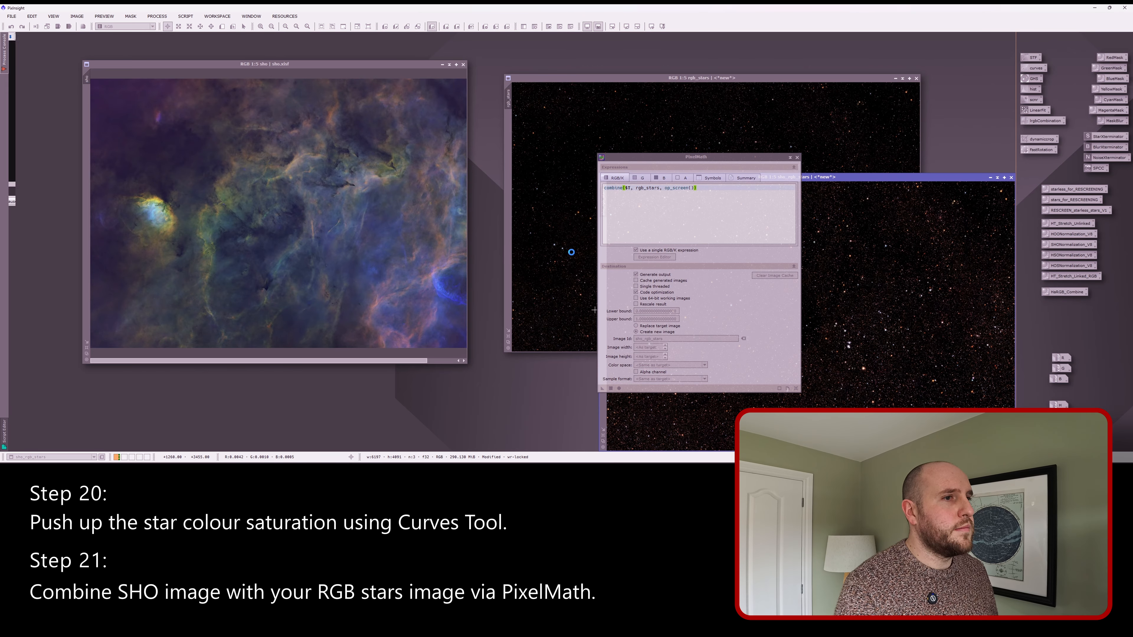
pyautogui.moveTo(832, 181); pyautogui.dragTo(821, 159)
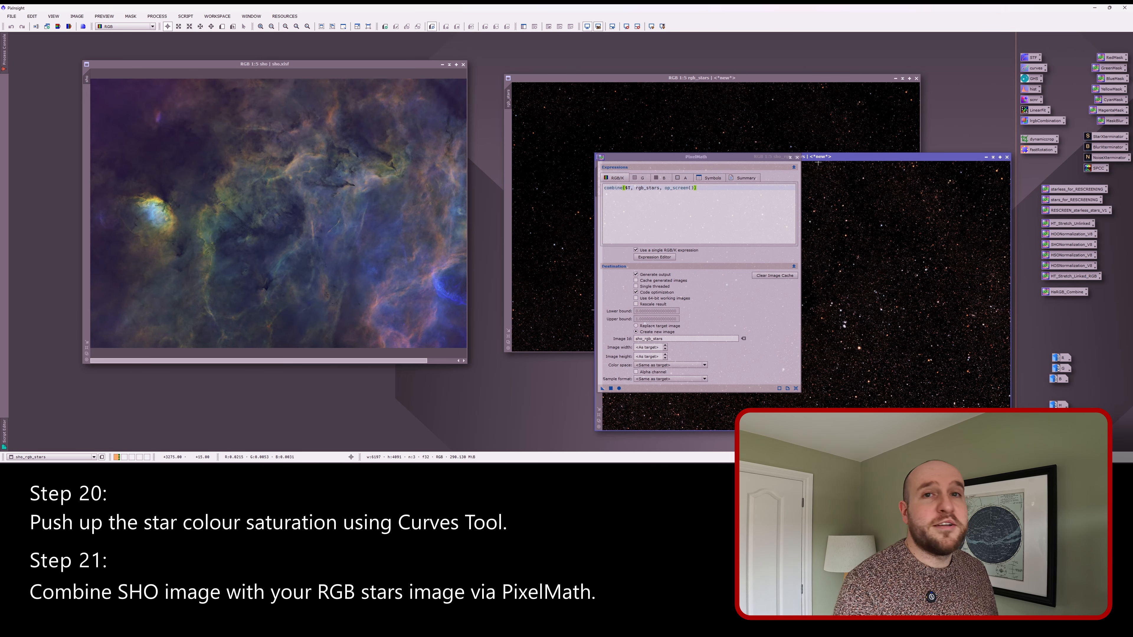
pyautogui.click(1006, 157)
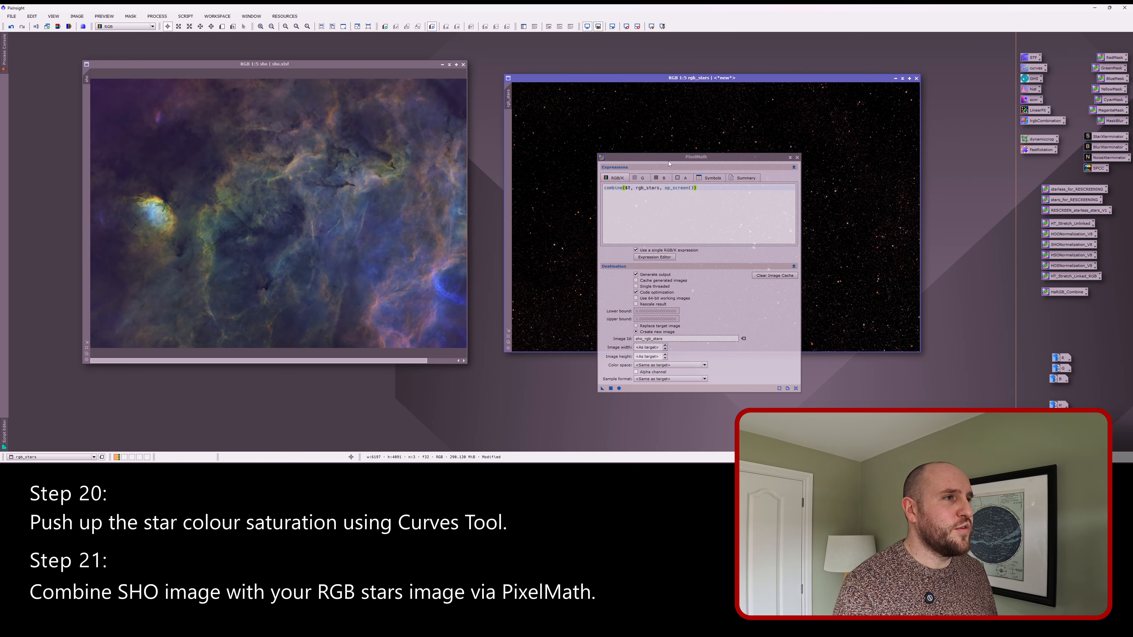
# Step: Apply the PixelMath expression to the sho image and move the new combined image into clear view between the sources
pyautogui.click(314, 74)
pyautogui.moveTo(685, 157); pyautogui.dragTo(638, 136)
pyautogui.click(564, 367)
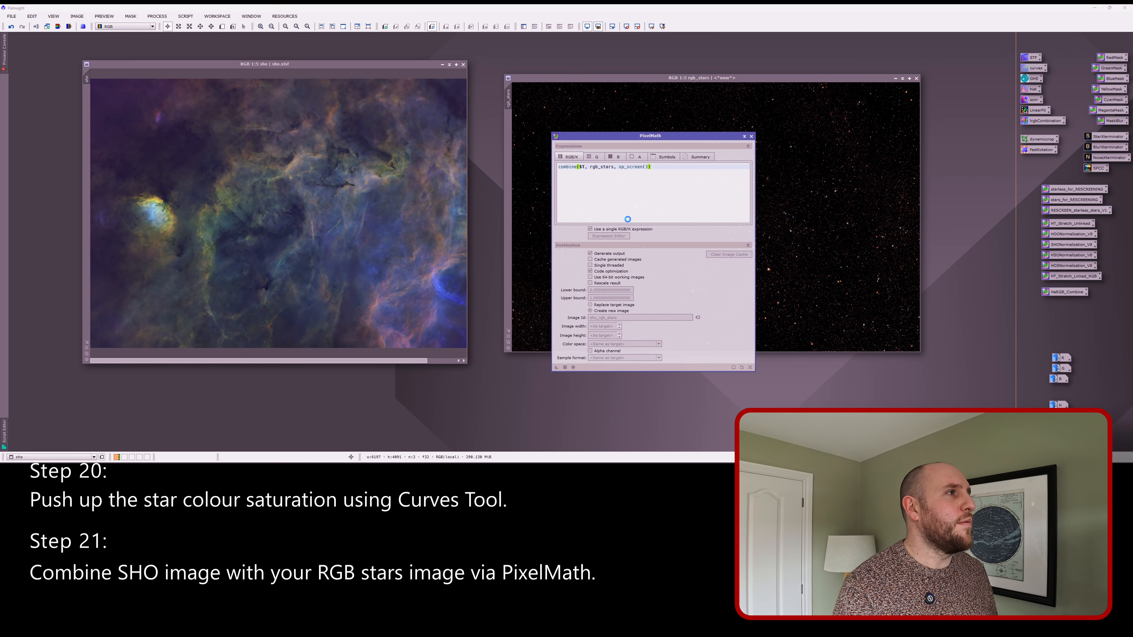
pyautogui.moveTo(331, 37); pyautogui.dragTo(674, 79)
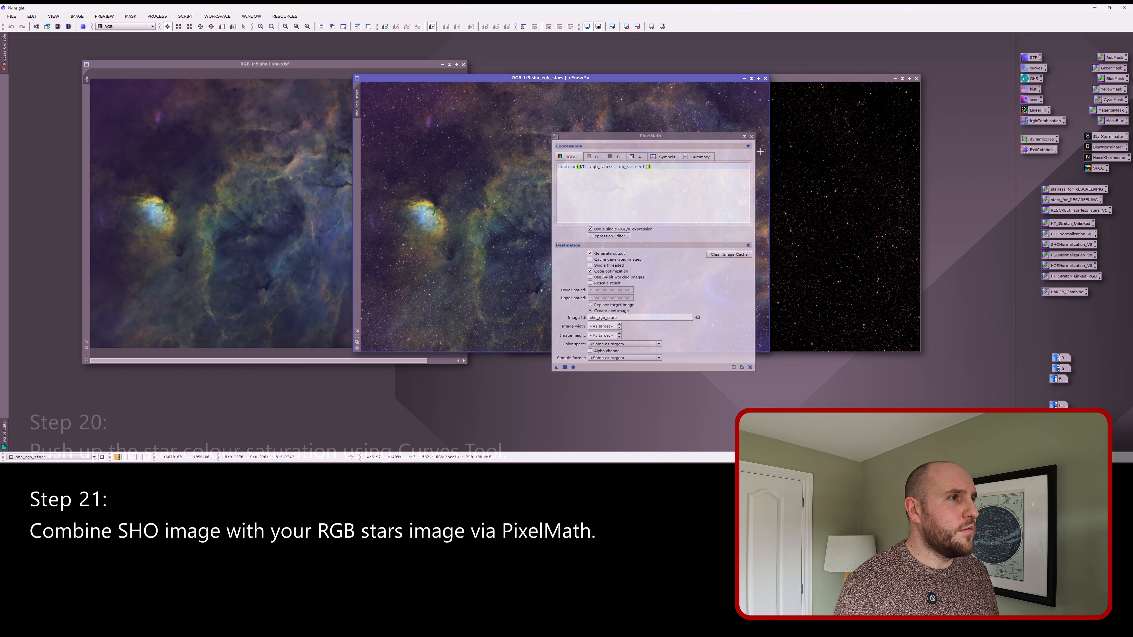
# Step: Close PixelMath and minimize the sho and rgb_stars images, leaving only the combined image open
pyautogui.click(751, 136)
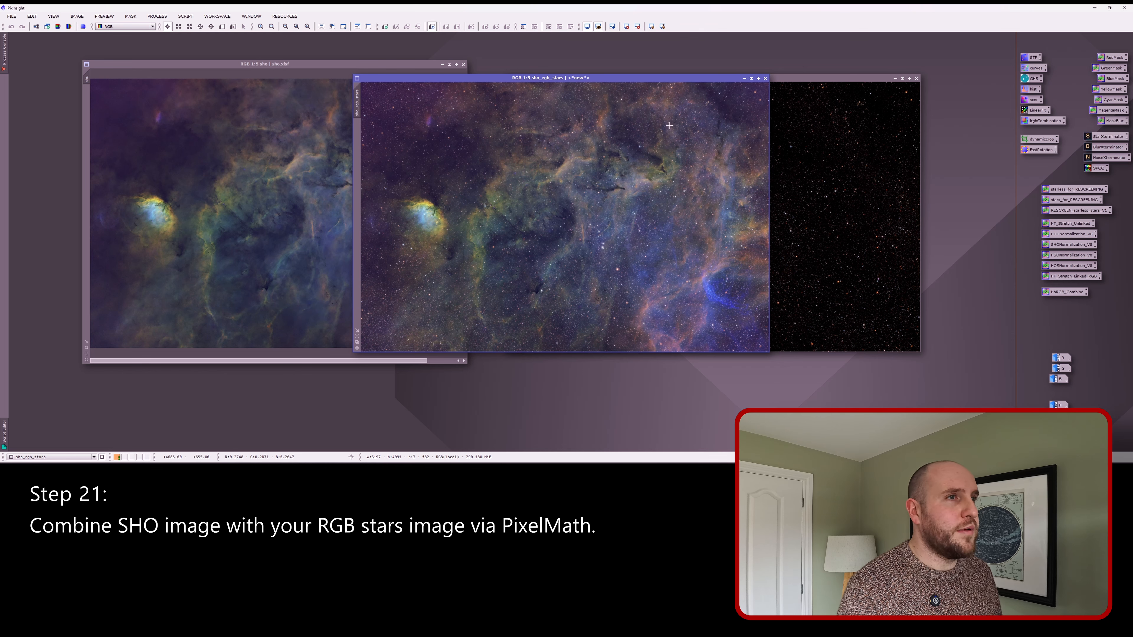
pyautogui.click(441, 65)
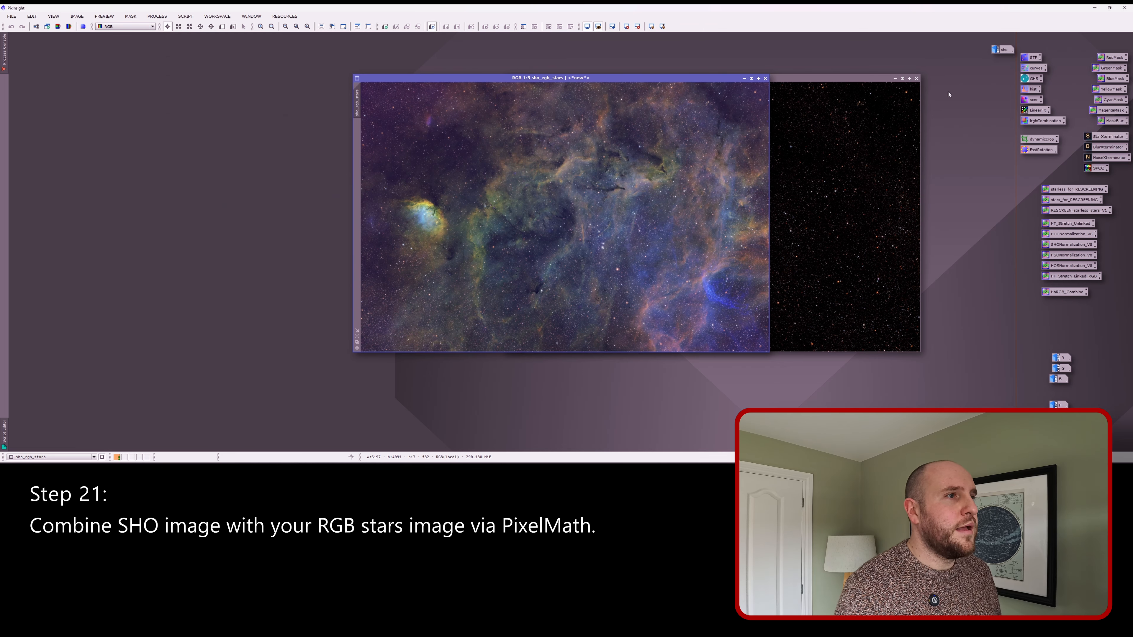
pyautogui.click(895, 79)
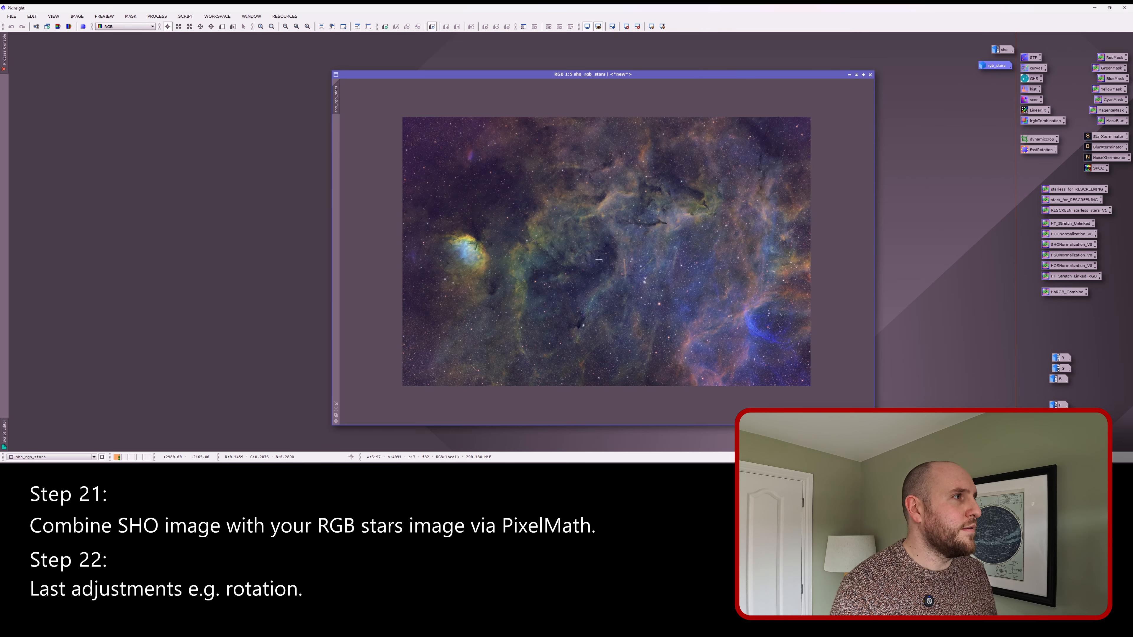
# Step: Show the sho_rgb_stars image at 1:4, reposition its window and enlarge it to leave a margin around the picture
pyautogui.scroll(1, 451, 80)
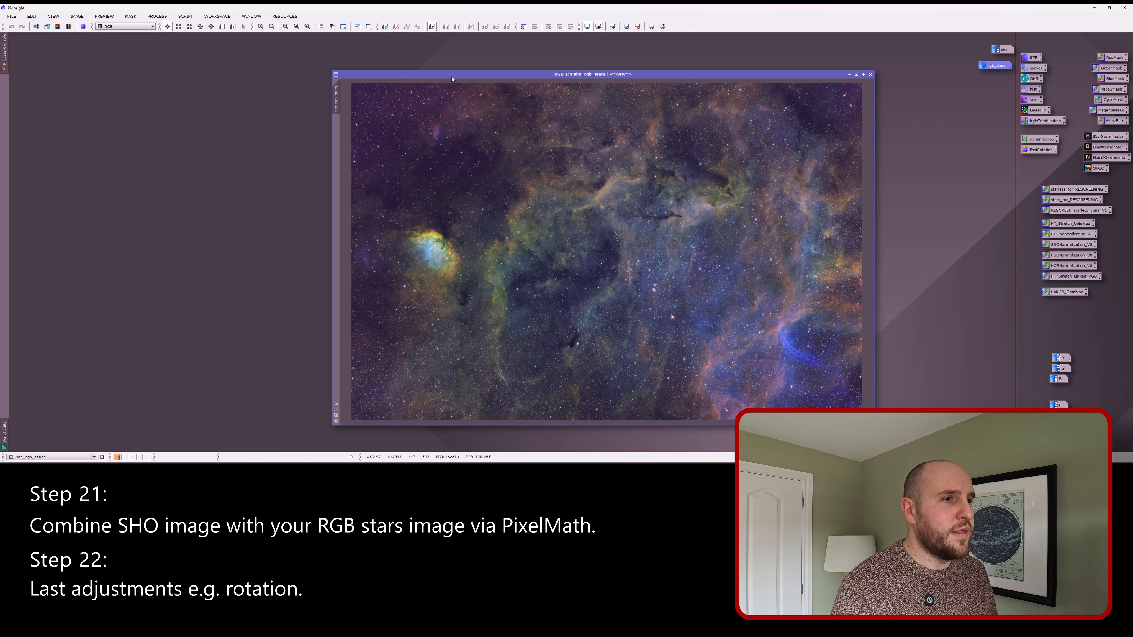
pyautogui.moveTo(452, 79); pyautogui.dragTo(401, 60)
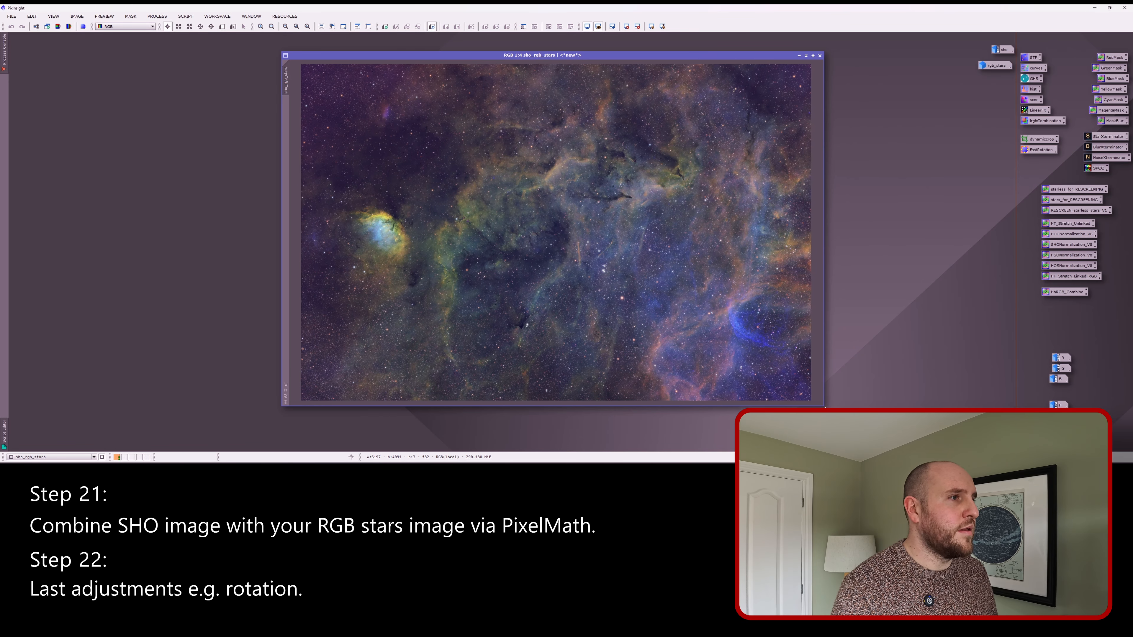
pyautogui.moveTo(822, 405); pyautogui.dragTo(859, 422)
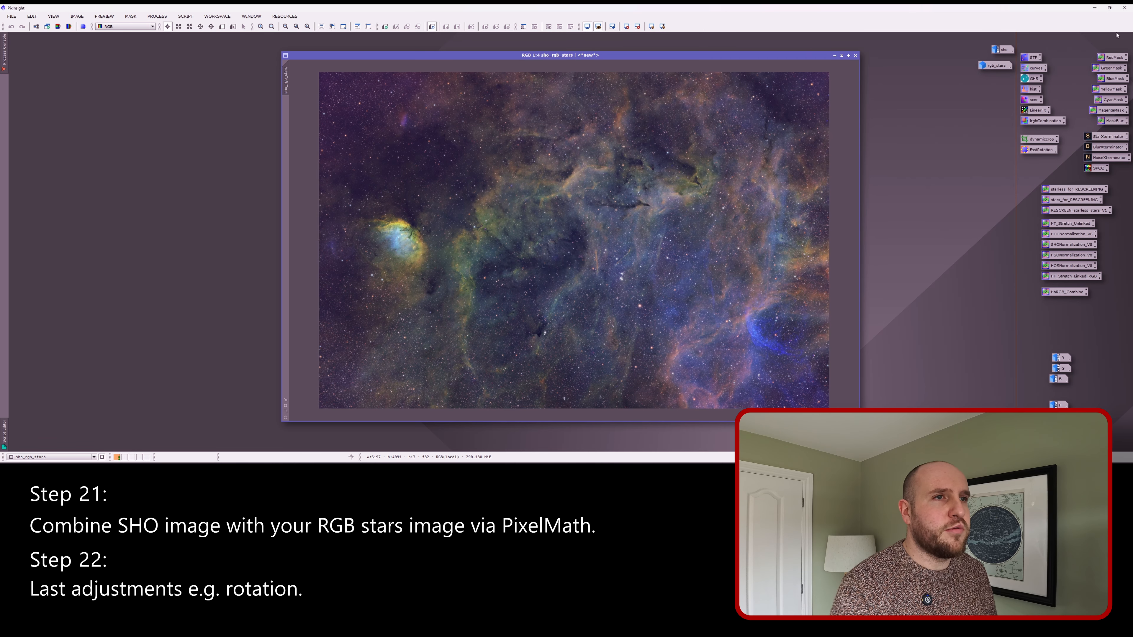
# Step: Rotate the sho_rgb_stars image by 180° with FastRotation and close the process
pyautogui.doubleClick(1041, 150)
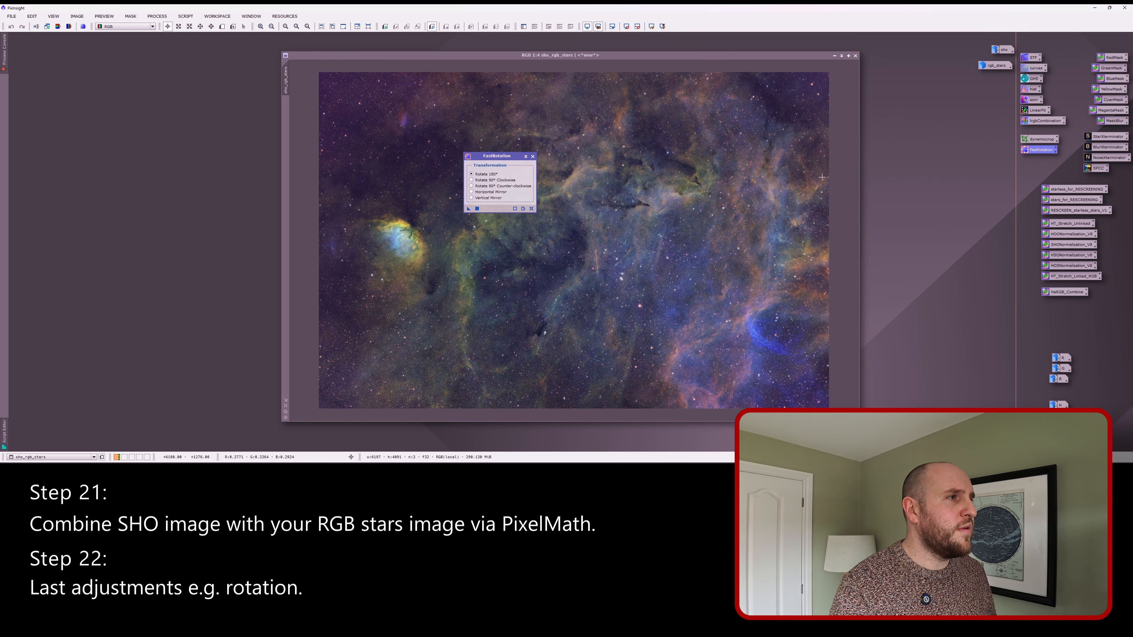
pyautogui.moveTo(468, 208); pyautogui.dragTo(453, 216)
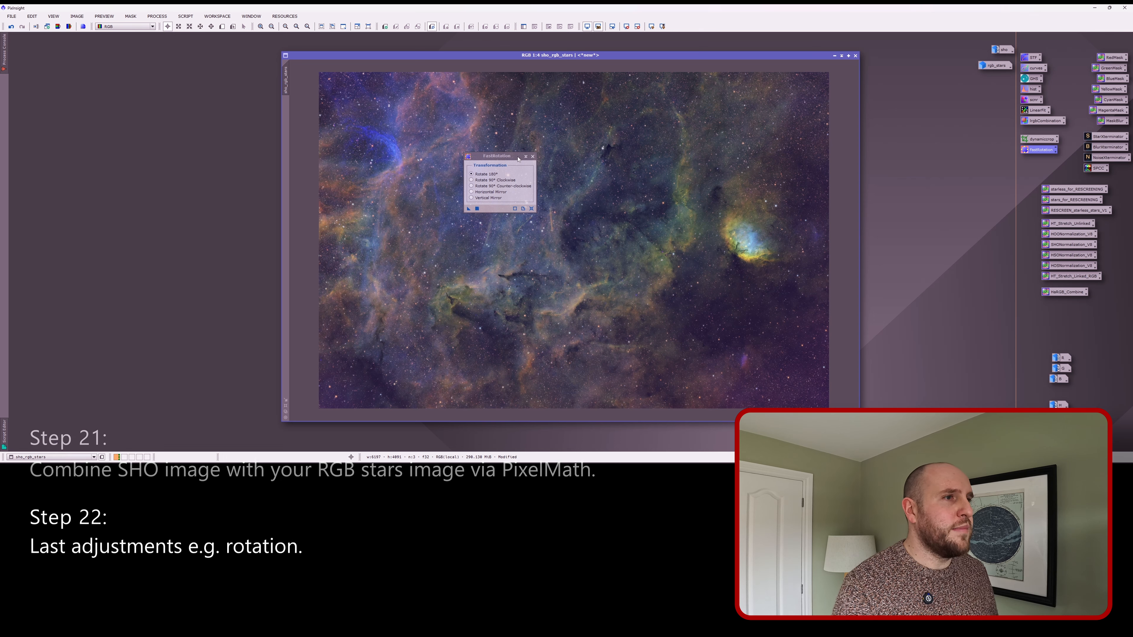
pyautogui.click(533, 157)
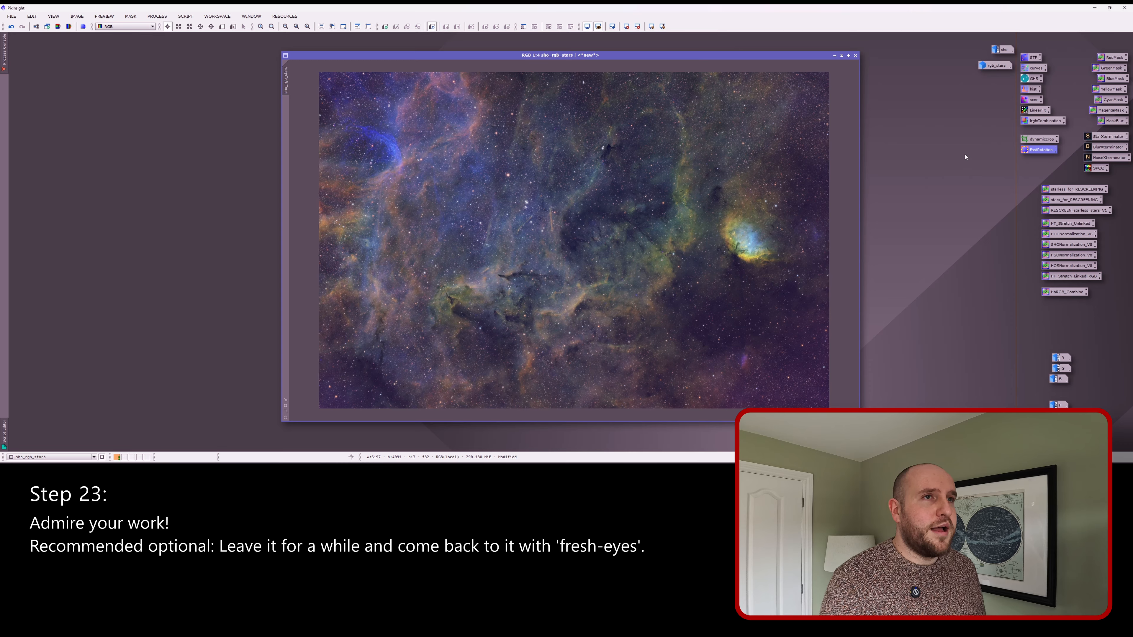
# Step: Open CurvesTransformation with a real-time preview and shape the RGB/K curve by raising the highlights slightly and adding a point in the shadows
pyautogui.doubleClick(1033, 68)
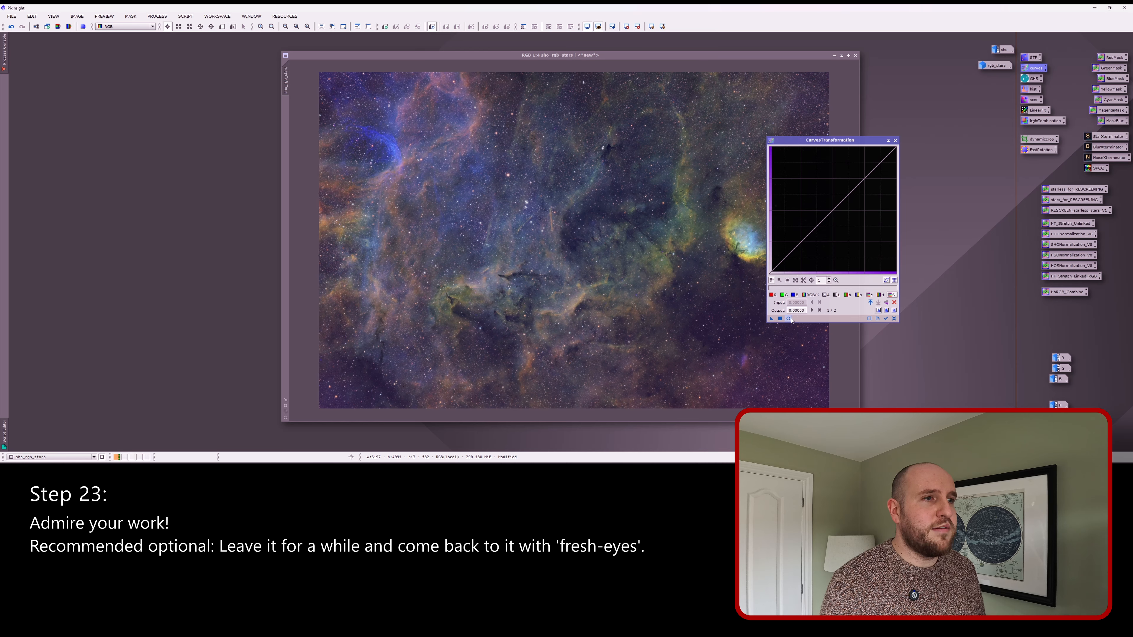
pyautogui.click(789, 319)
pyautogui.click(818, 296)
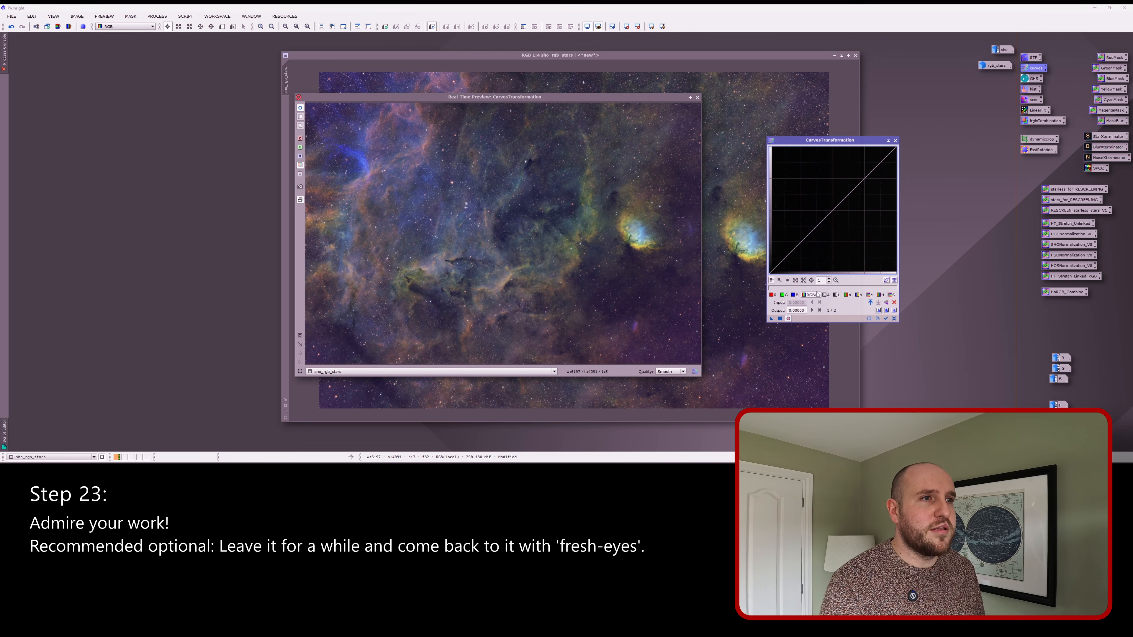
pyautogui.click(865, 177)
pyautogui.click(785, 259)
pyautogui.moveTo(785, 260); pyautogui.dragTo(784, 260)
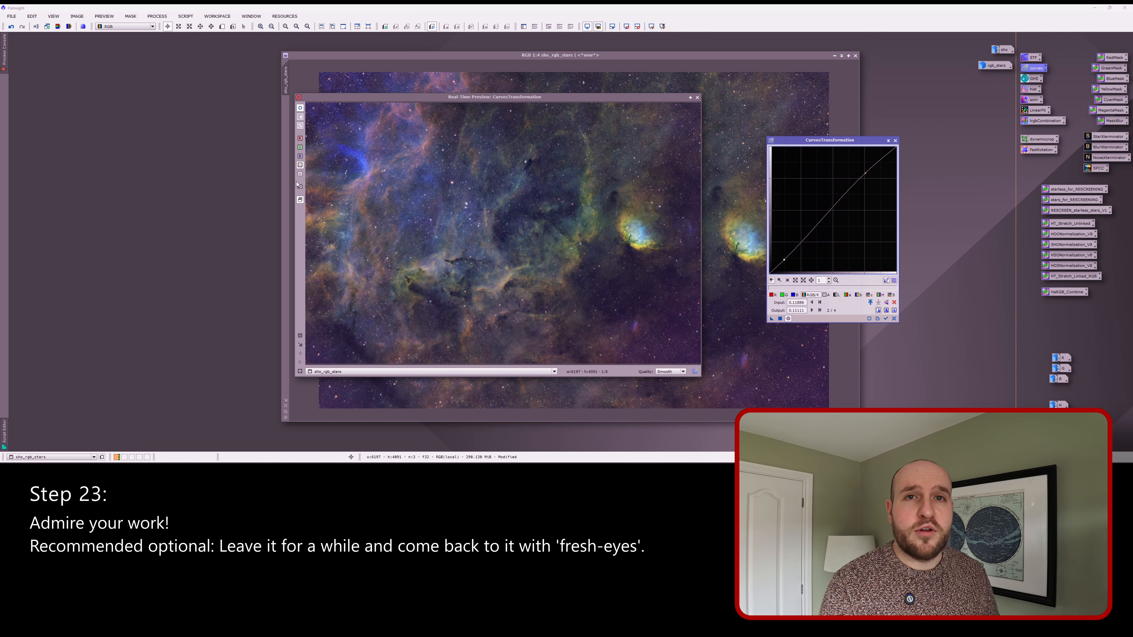